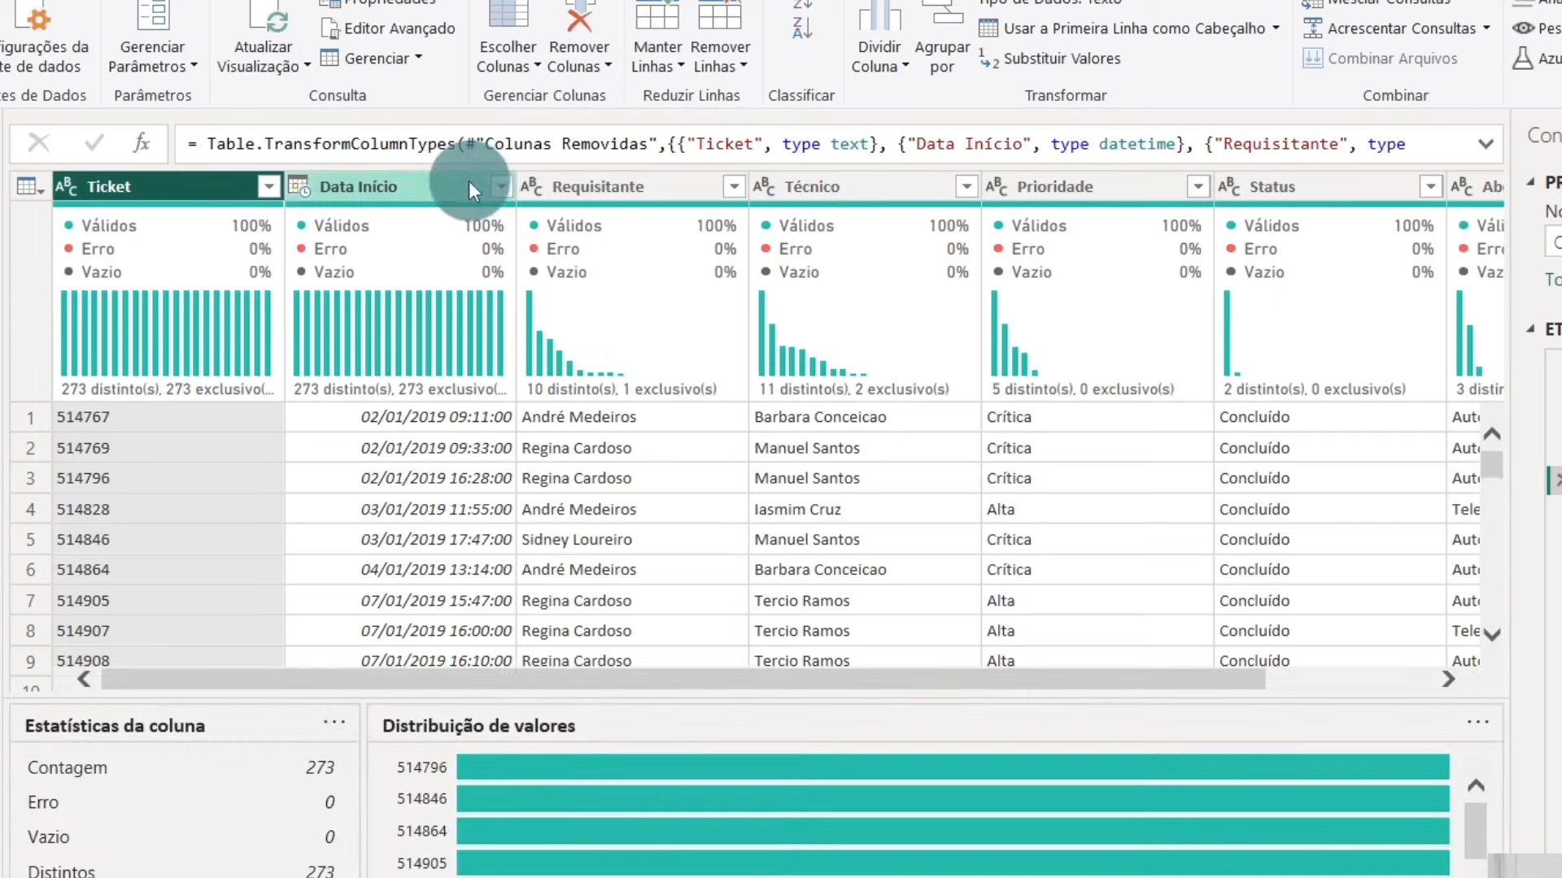
- Examine the Data Início, Requisitante, Técnico, Prioridade, Status and Abertura columns of the Chamados query
{"action": "left_click", "coordinate": [456, 185]}
{"action": "left_click", "coordinate": [376, 443]}
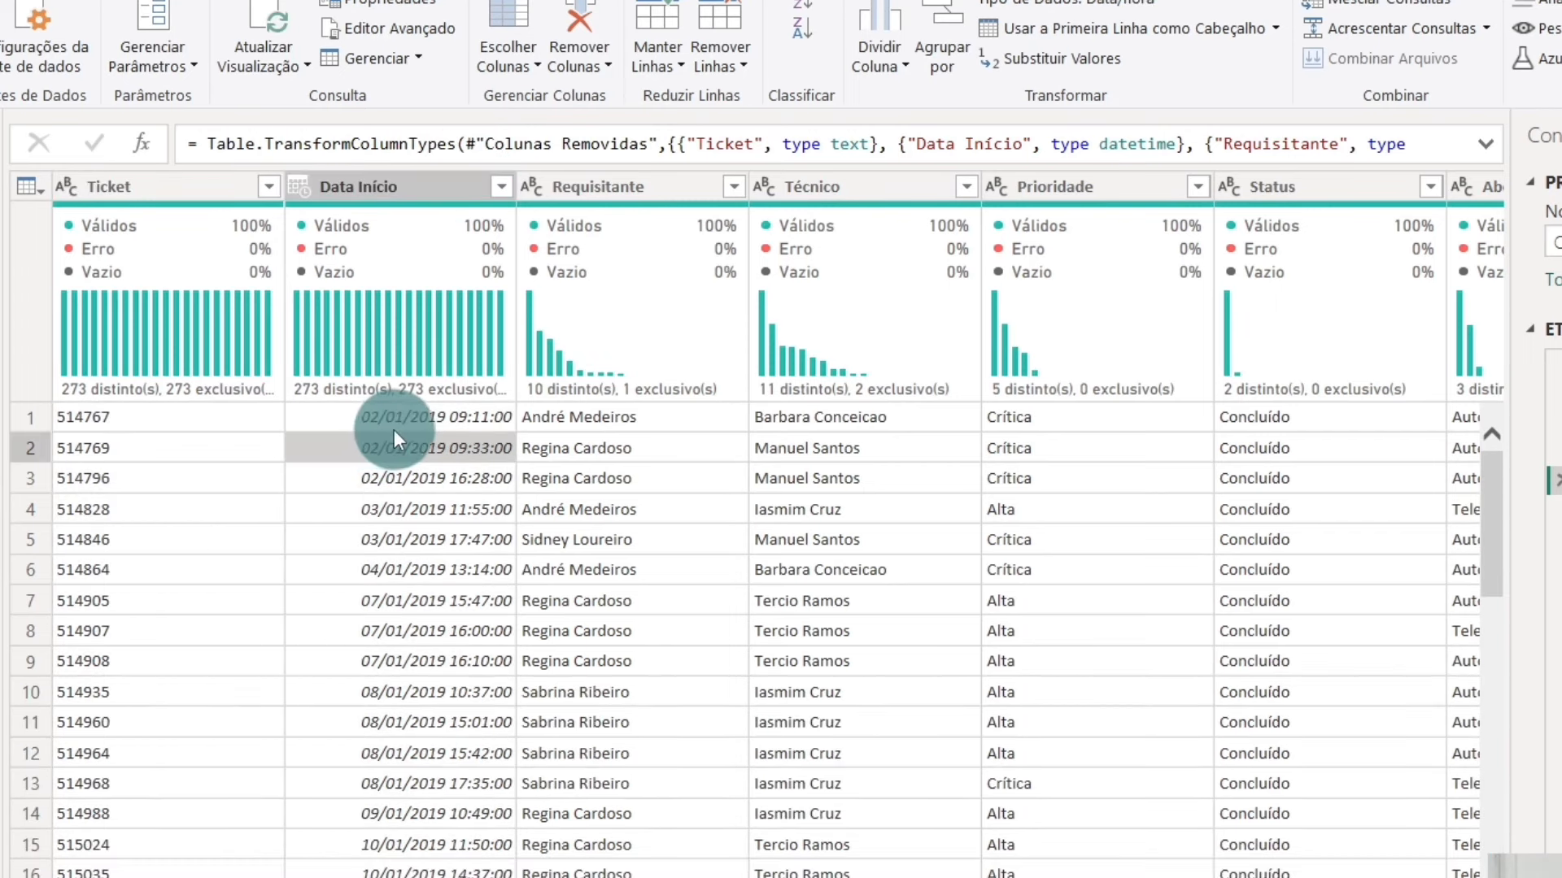
{"action": "left_click", "coordinate": [393, 431]}
{"action": "left_click", "coordinate": [684, 192]}
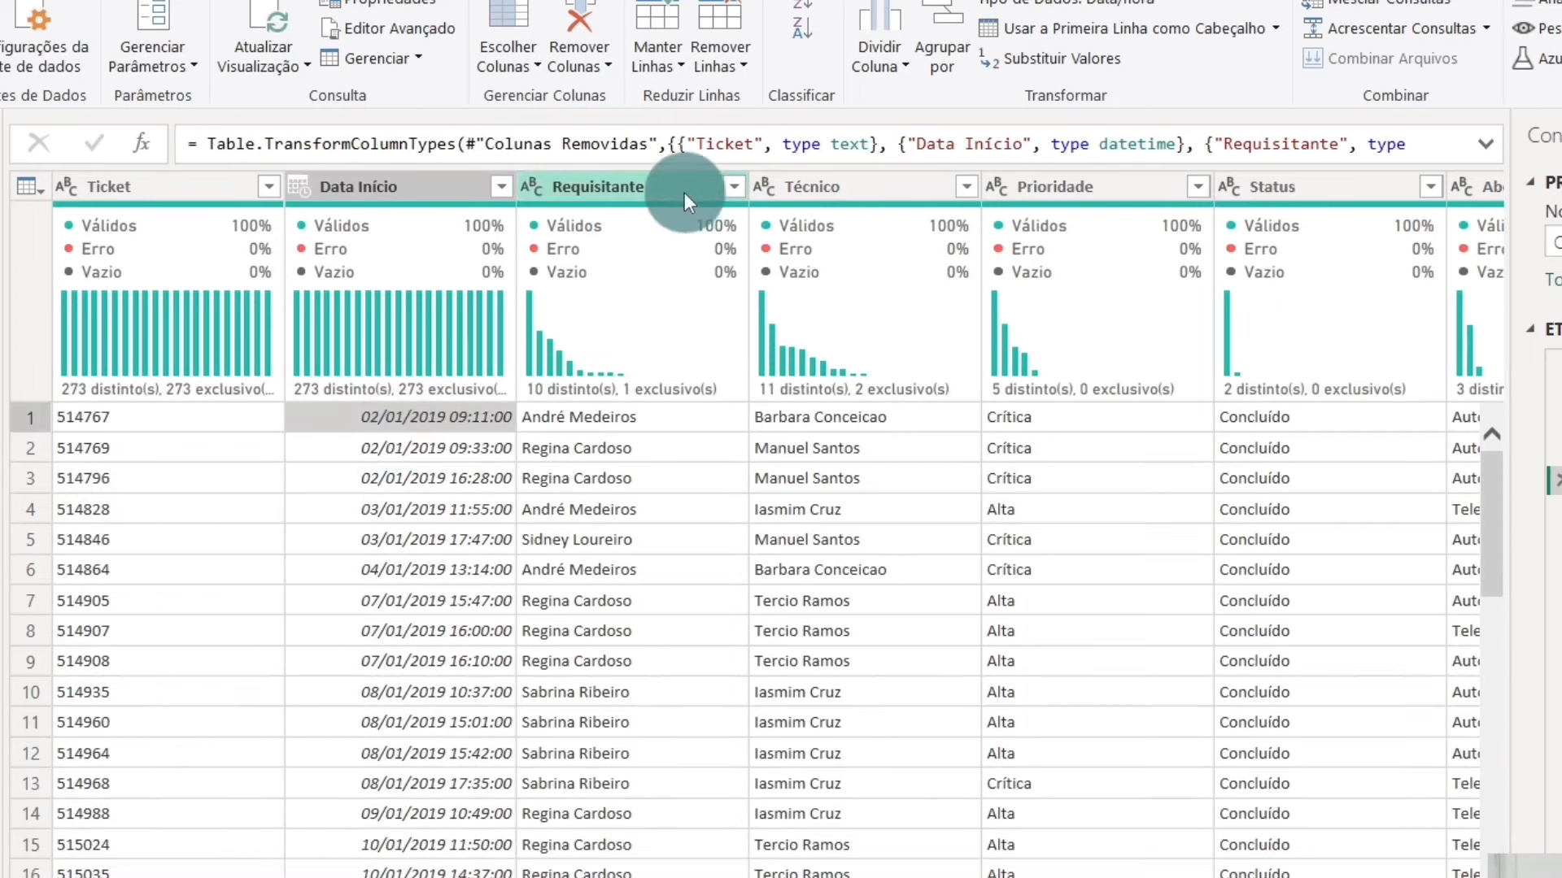
{"action": "left_click", "coordinate": [656, 590]}
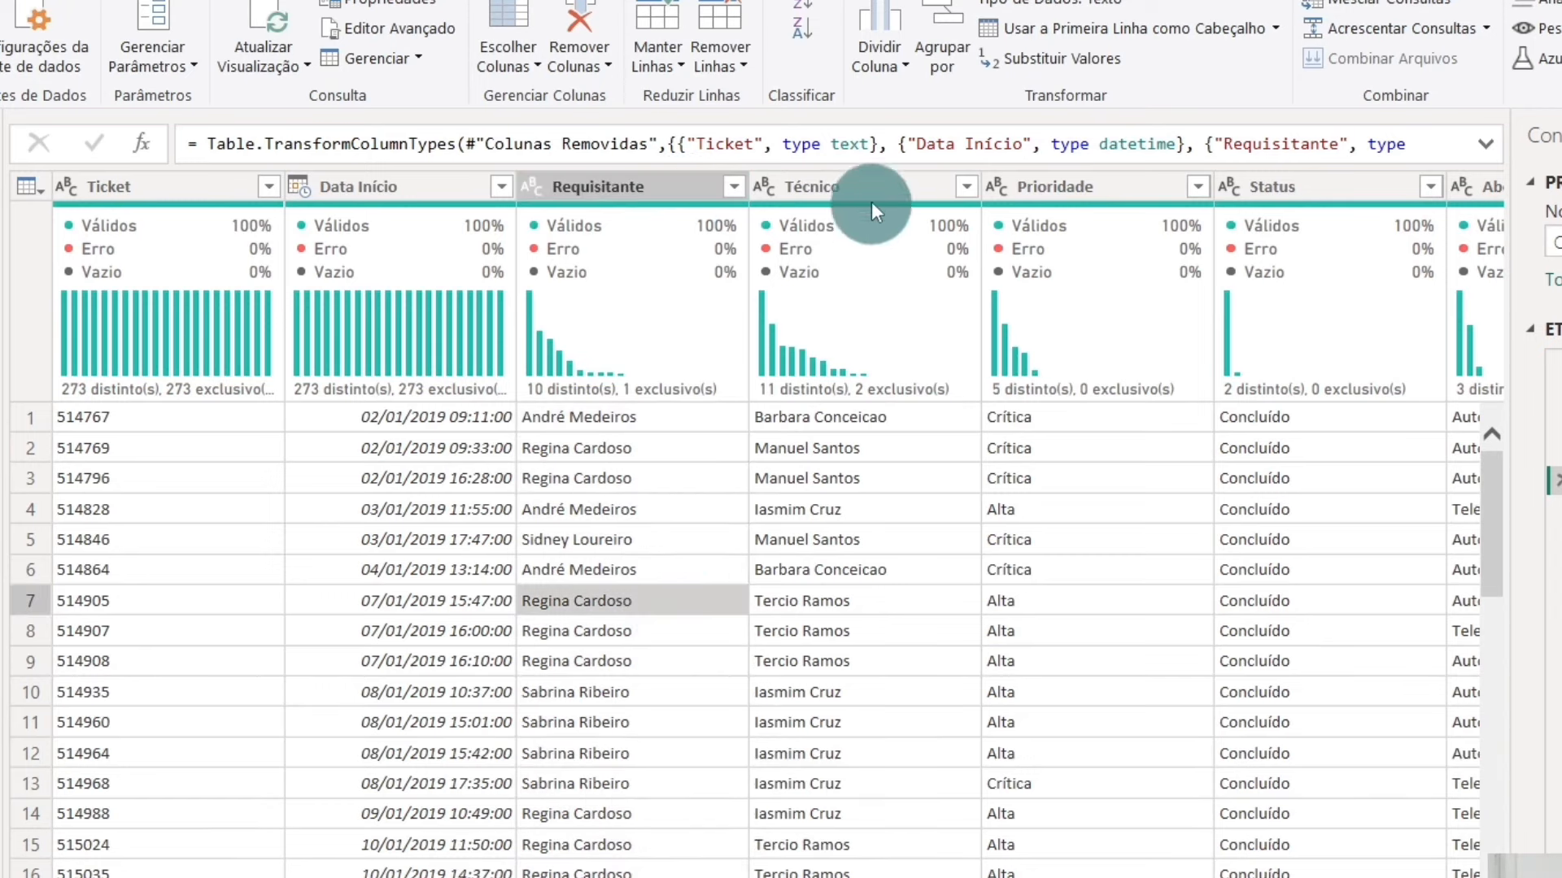
{"action": "left_click", "coordinate": [871, 198]}
{"action": "left_click", "coordinate": [929, 428]}
{"action": "left_click", "coordinate": [1127, 187]}
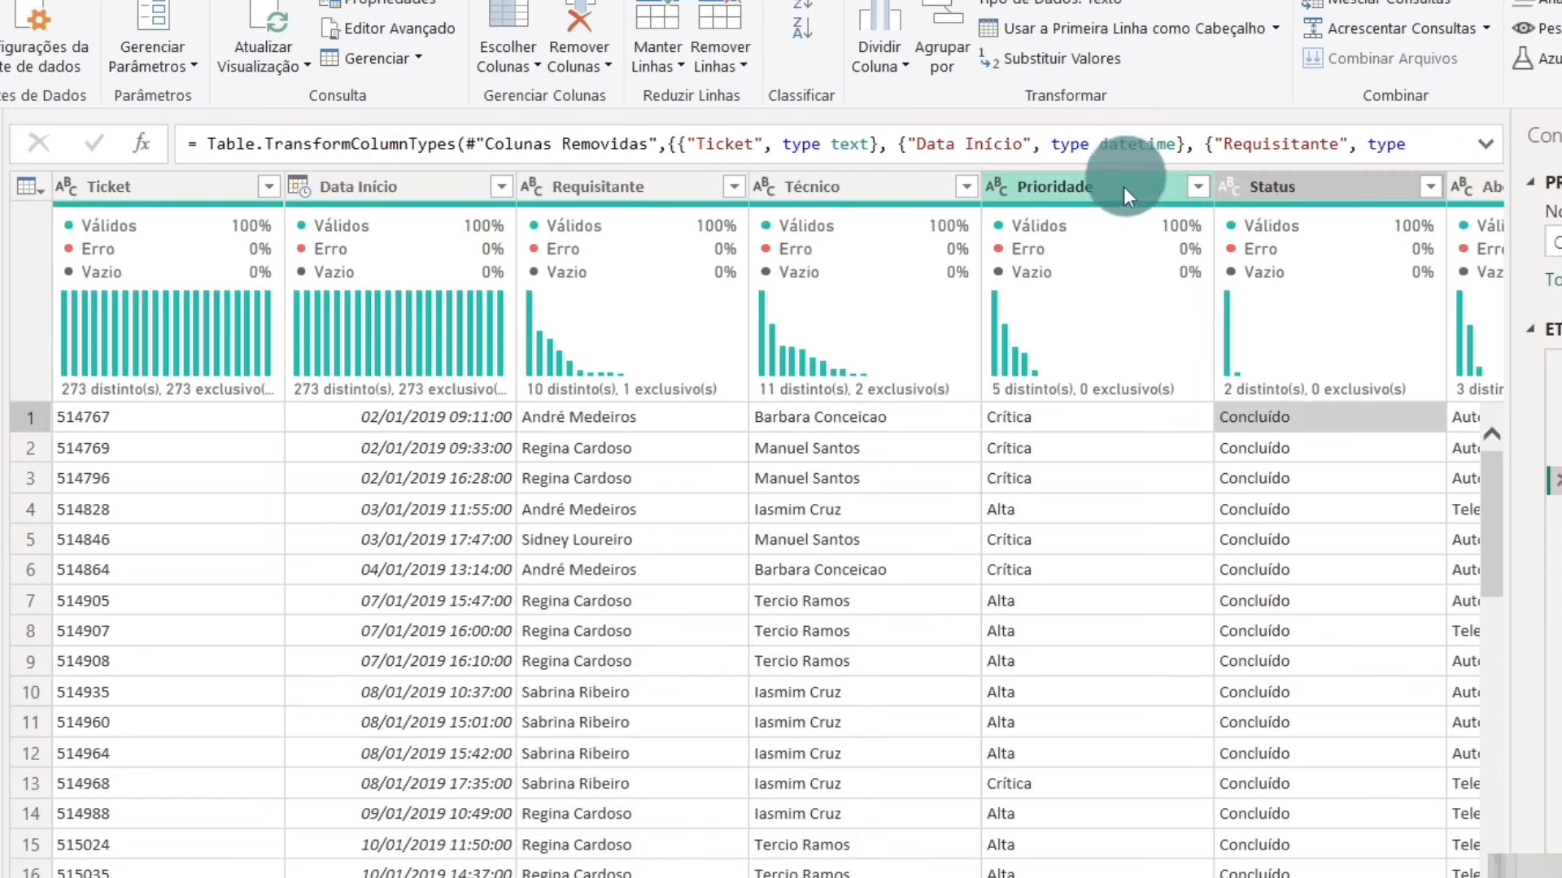
{"action": "left_click", "coordinate": [1165, 602]}
{"action": "key", "text": "Right"}
{"action": "key", "text": "Right"}
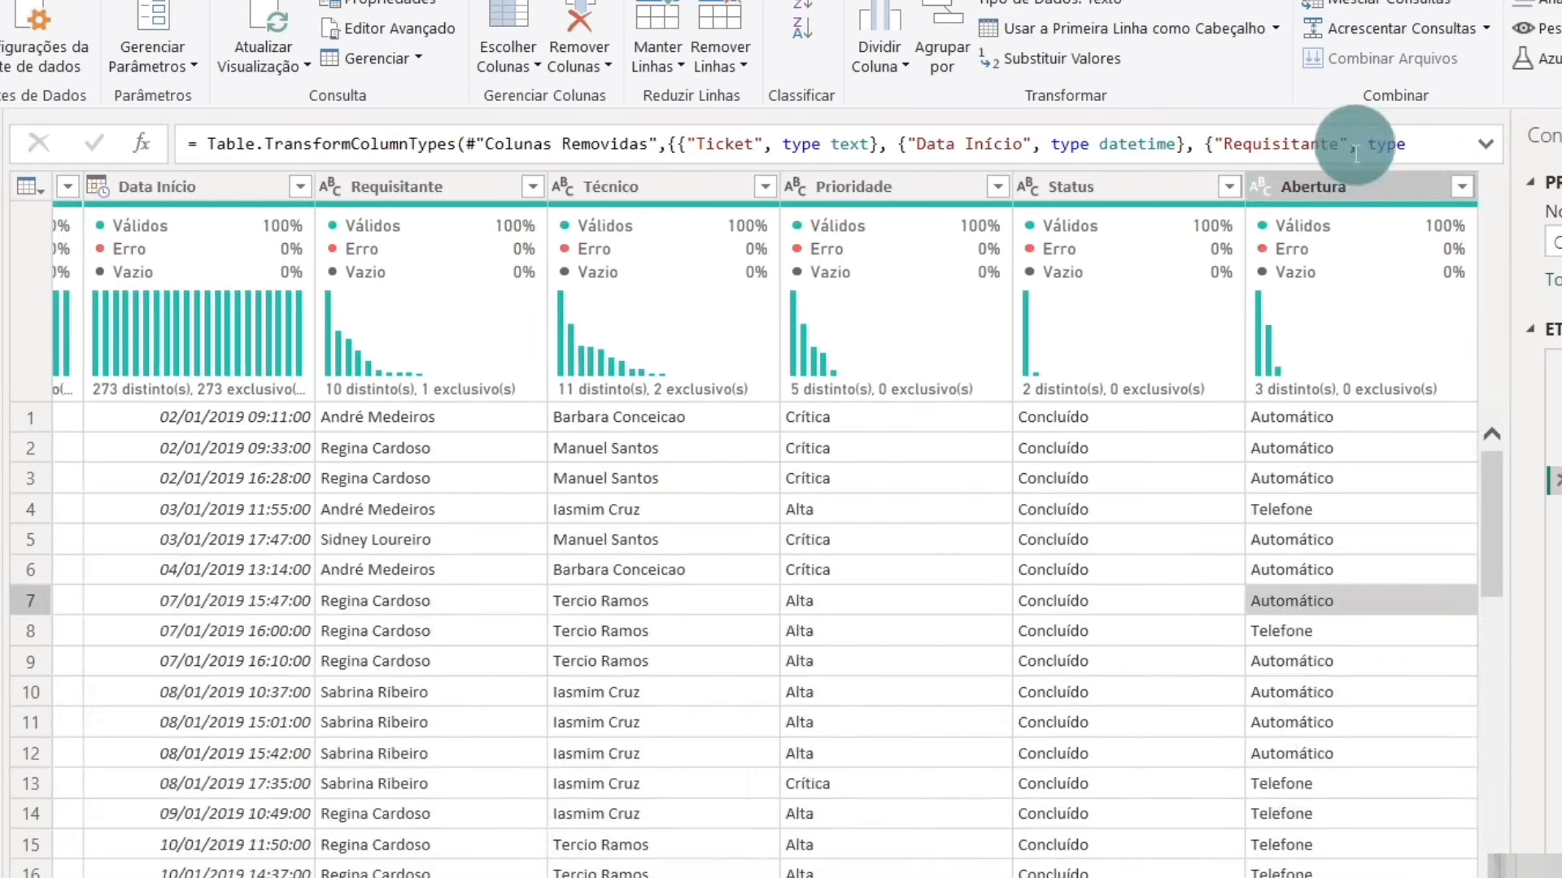
{"action": "left_click", "coordinate": [1351, 624]}
{"action": "key", "text": "Left"}
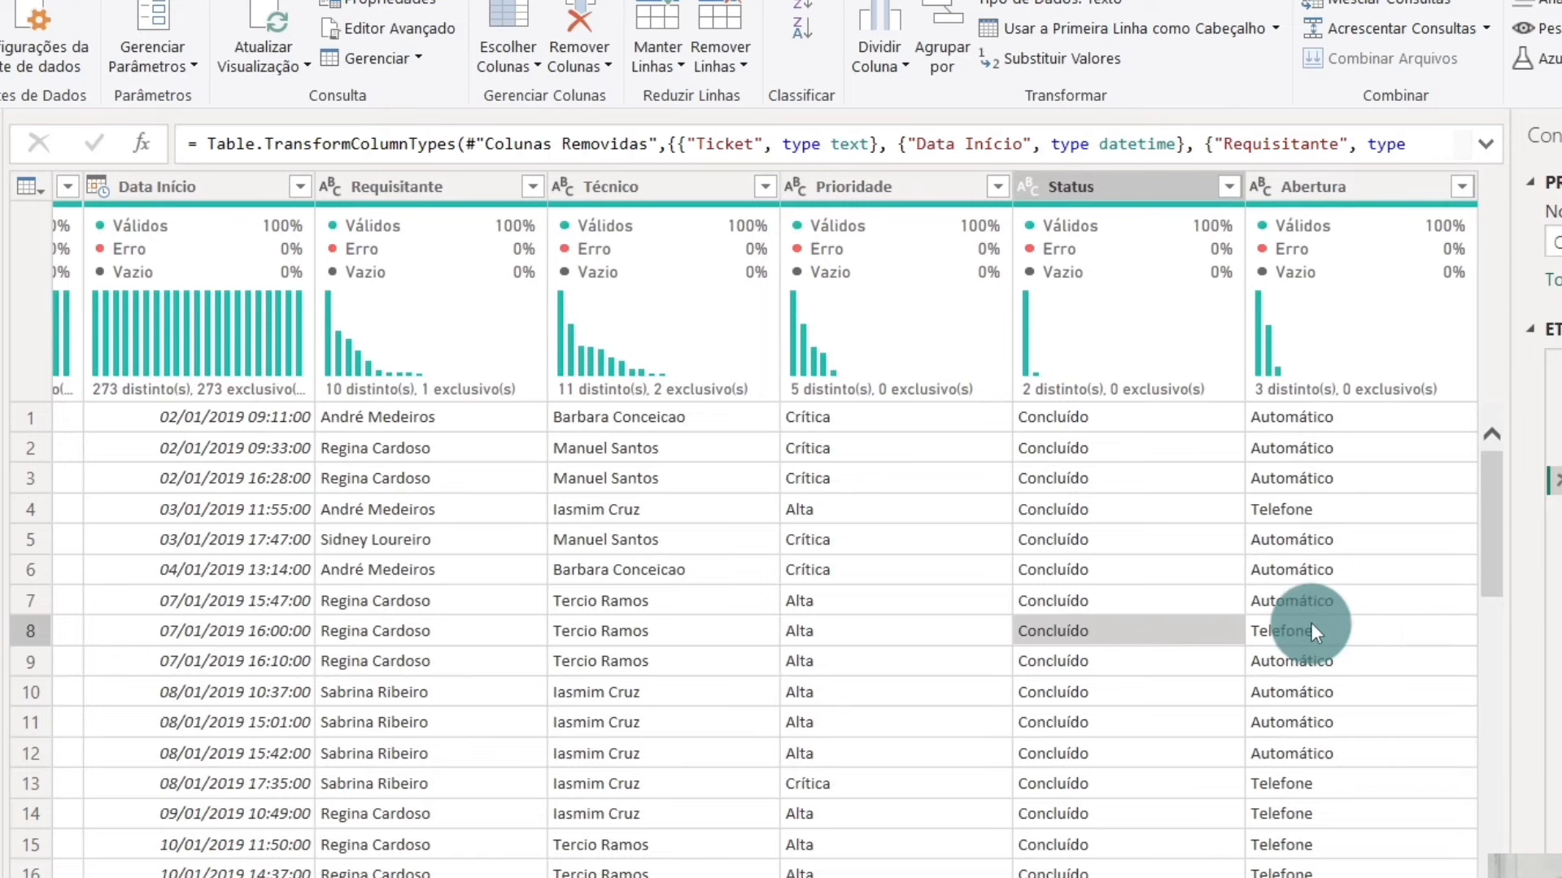
{"action": "key", "text": "Left"}
{"action": "key", "text": "Left"}
{"action": "key", "text": "Left"}
{"action": "key", "text": "Left"}
{"action": "key", "text": "Left"}
{"action": "key", "text": "Left"}
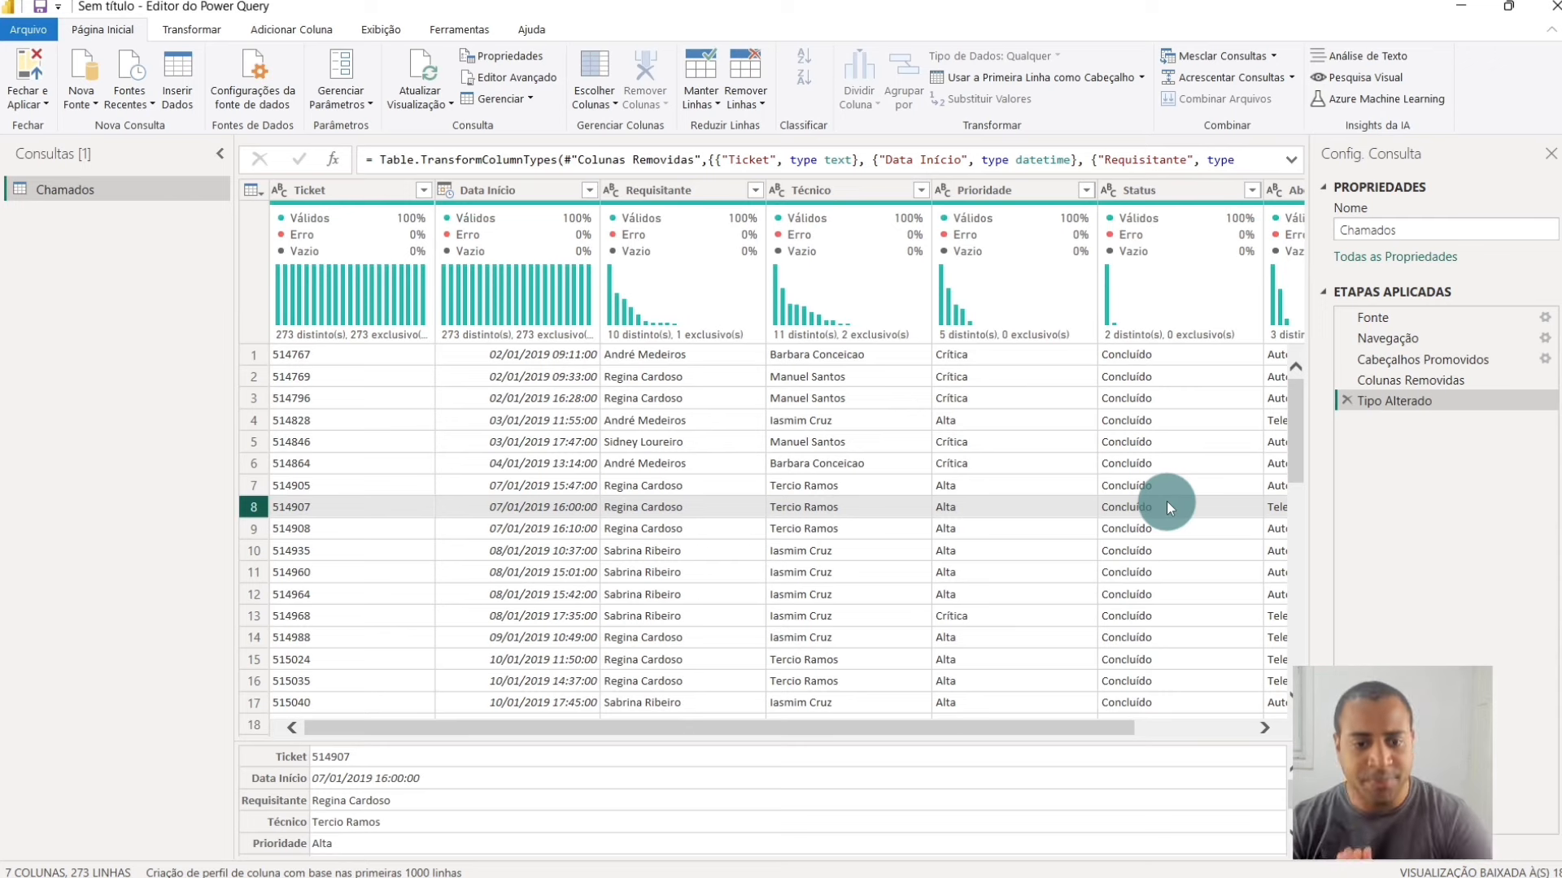
- Select the Data Início column and enlarge the data preview grid above the column statistics
{"action": "left_click", "coordinate": [538, 190]}
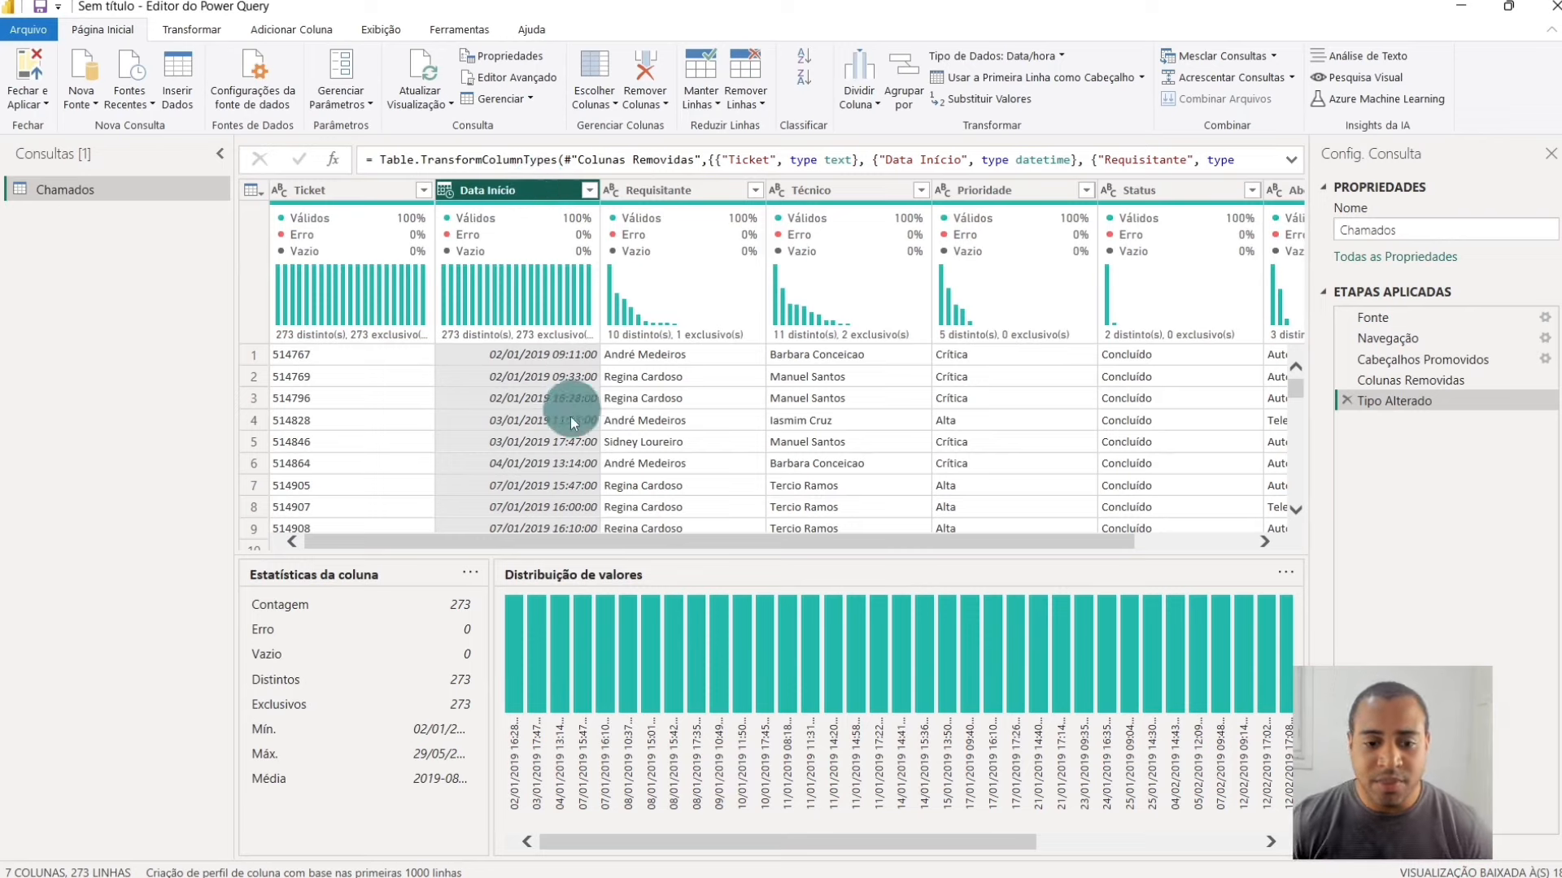
{"action": "left_click_drag", "start_coordinate": [624, 554], "coordinate": [627, 683]}
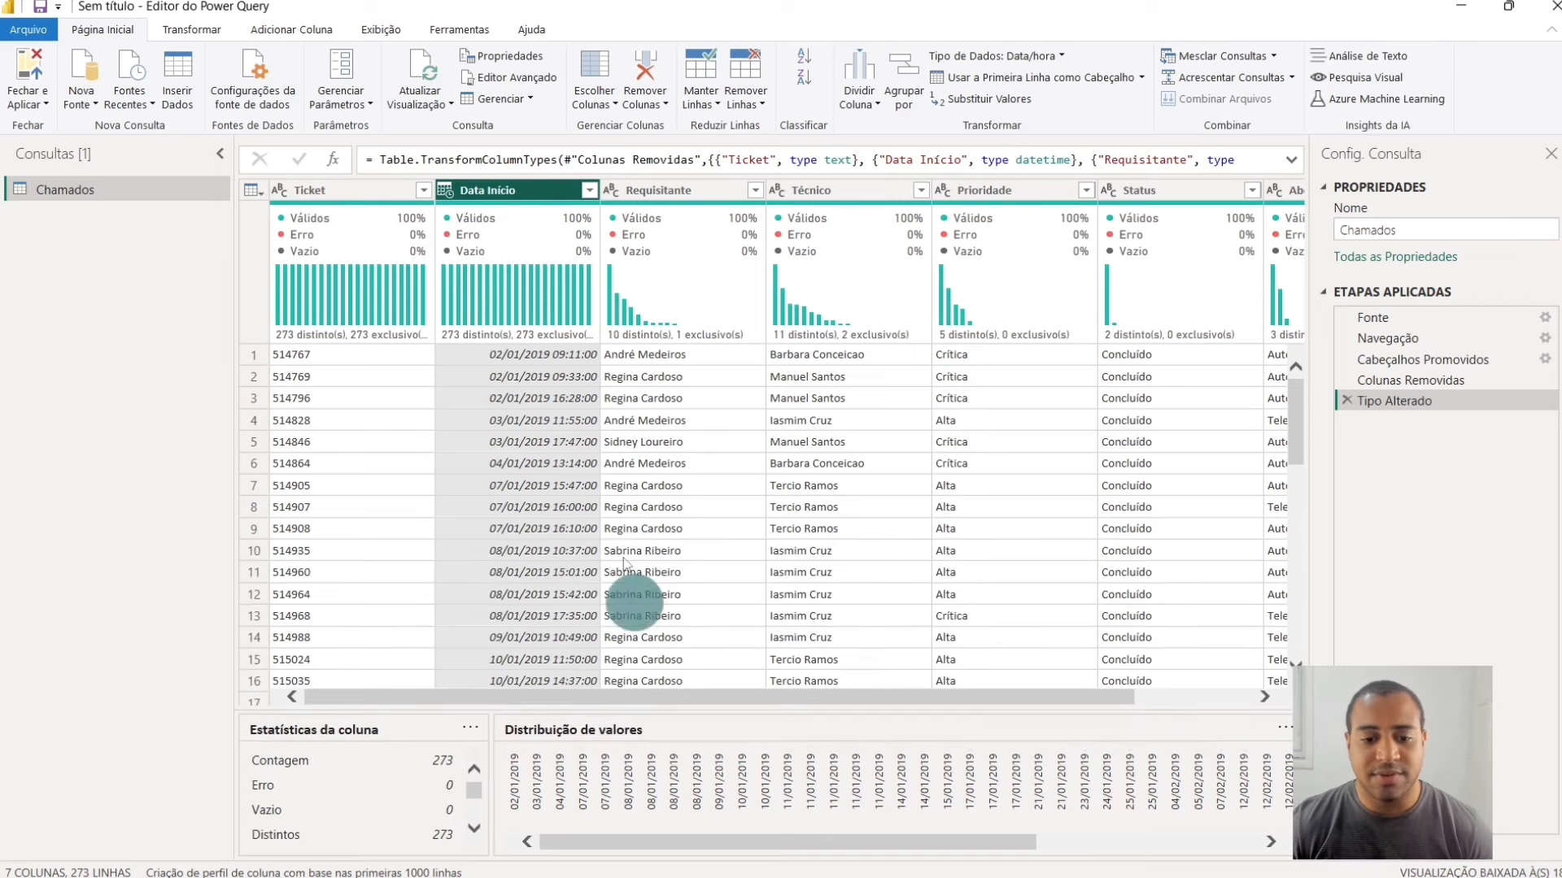
{"action": "left_click", "coordinate": [563, 439]}
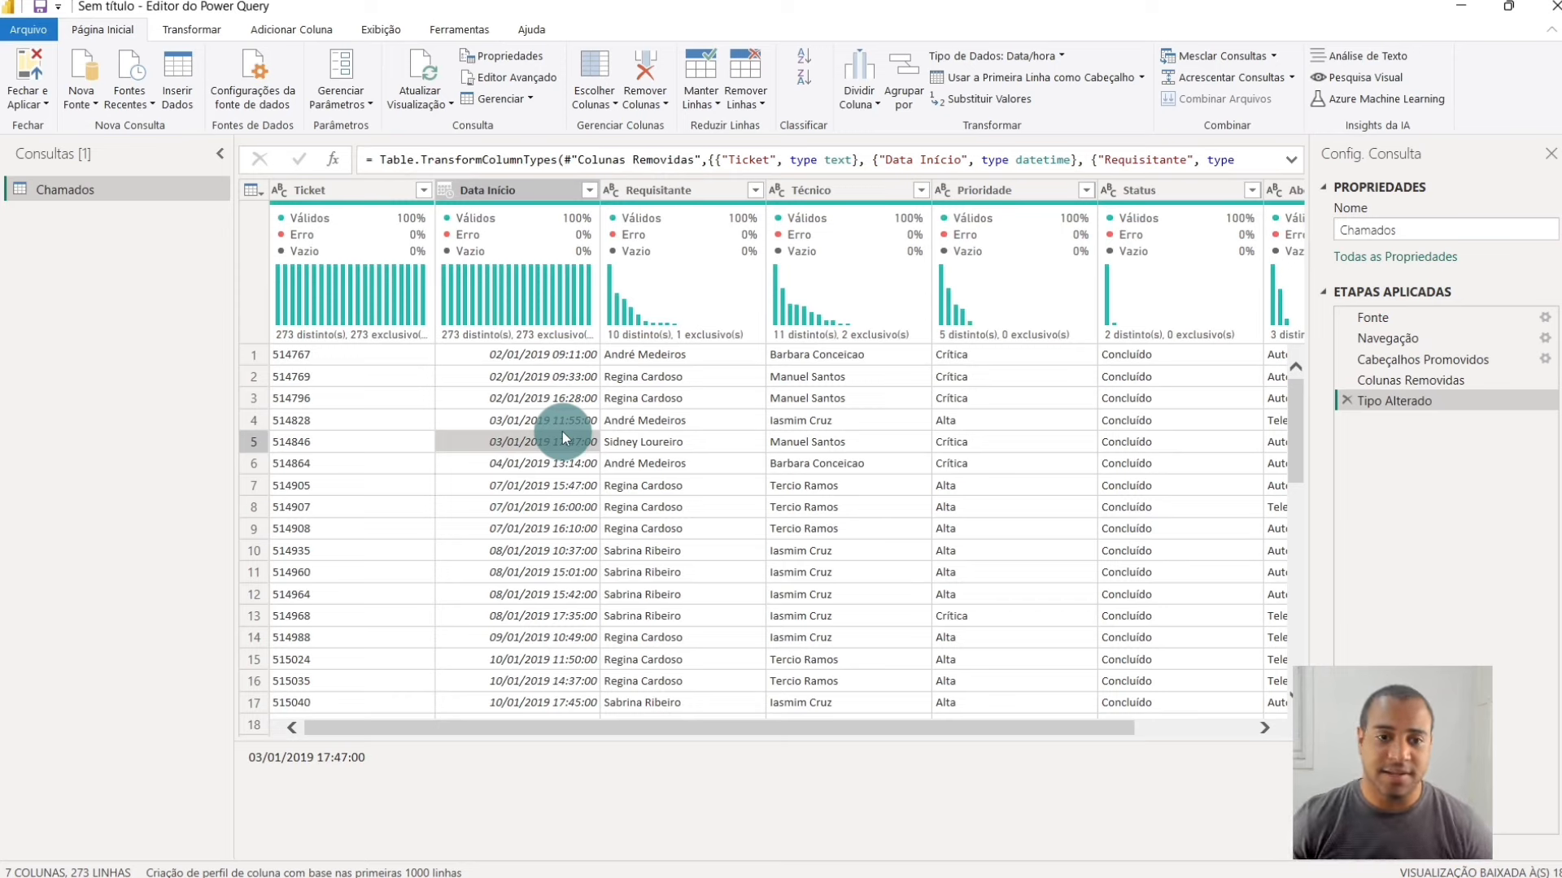
- Split the Data Início column by delimiter, using Espaço at the leftmost delimiter (Delimitador da extremidade esquerda)
{"action": "left_click", "coordinate": [532, 190]}
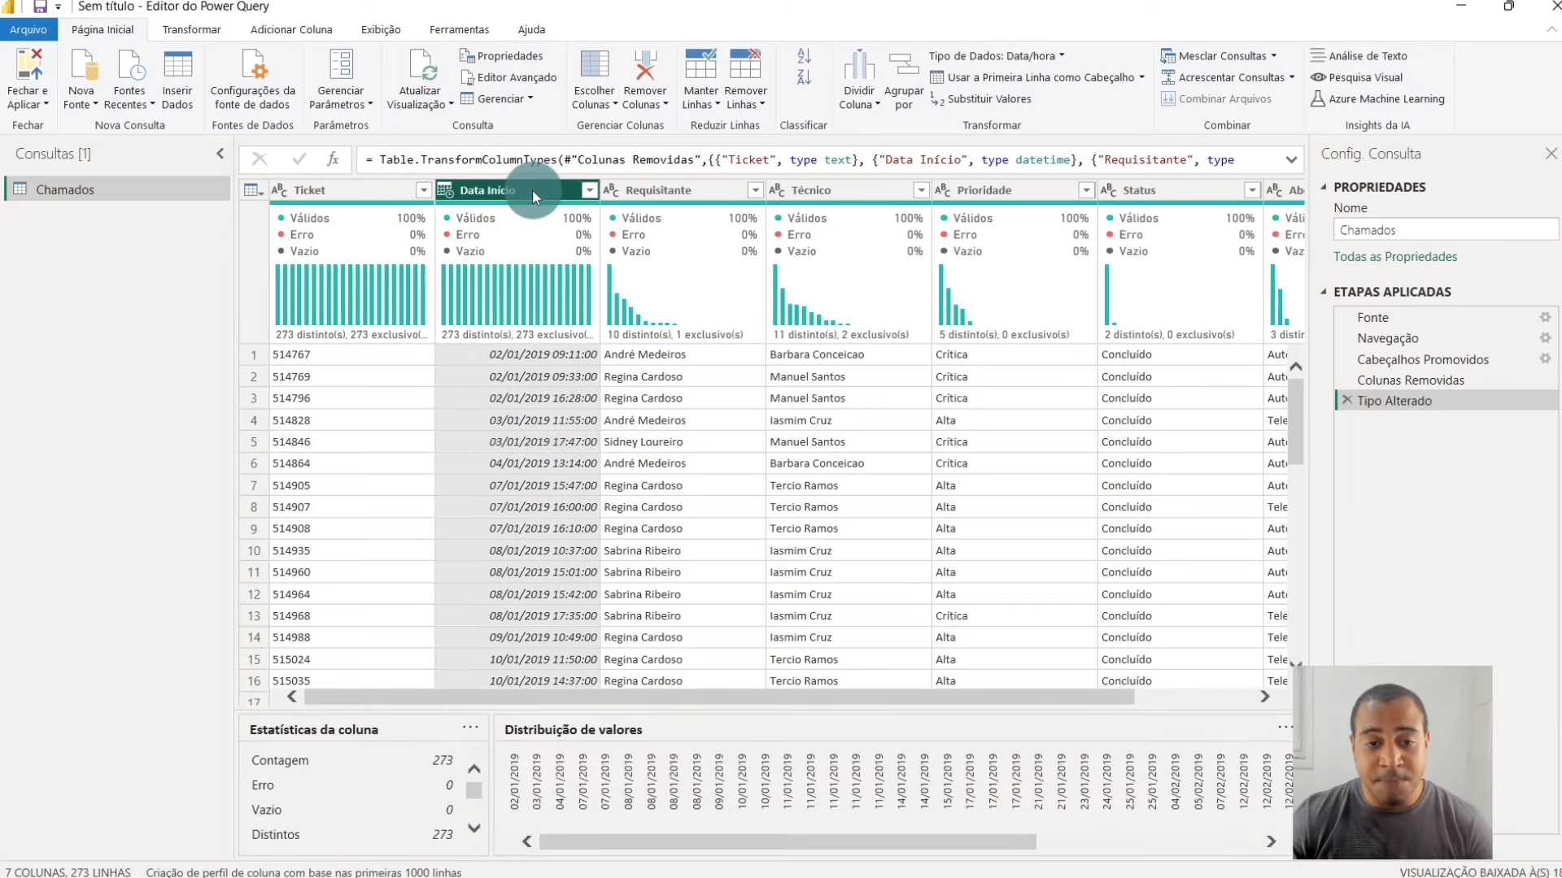
{"action": "left_click", "coordinate": [192, 30]}
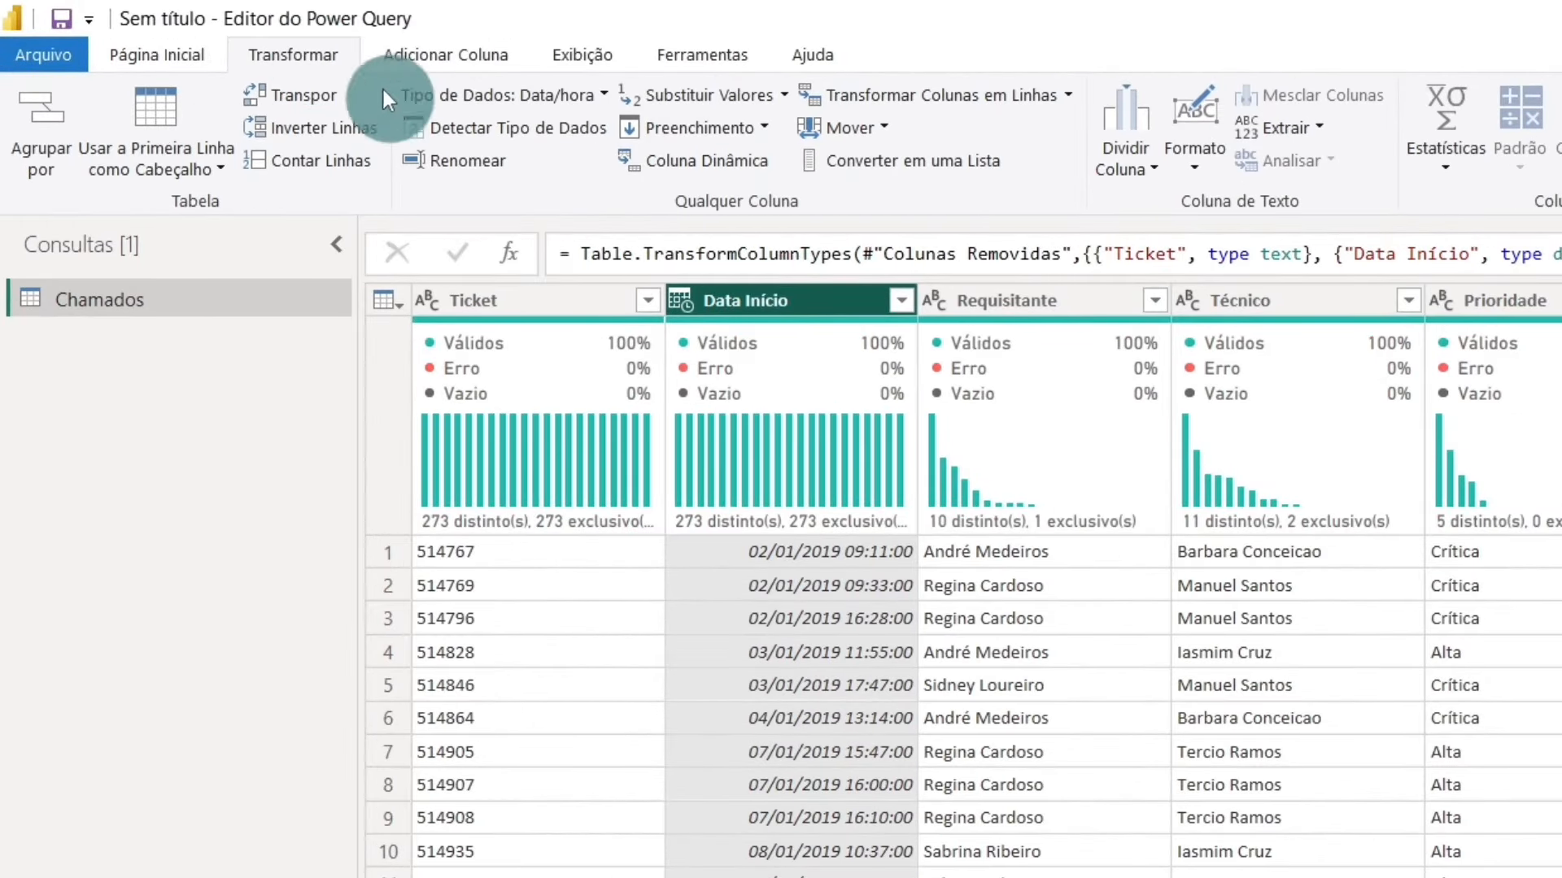
{"action": "left_click", "coordinate": [1123, 159]}
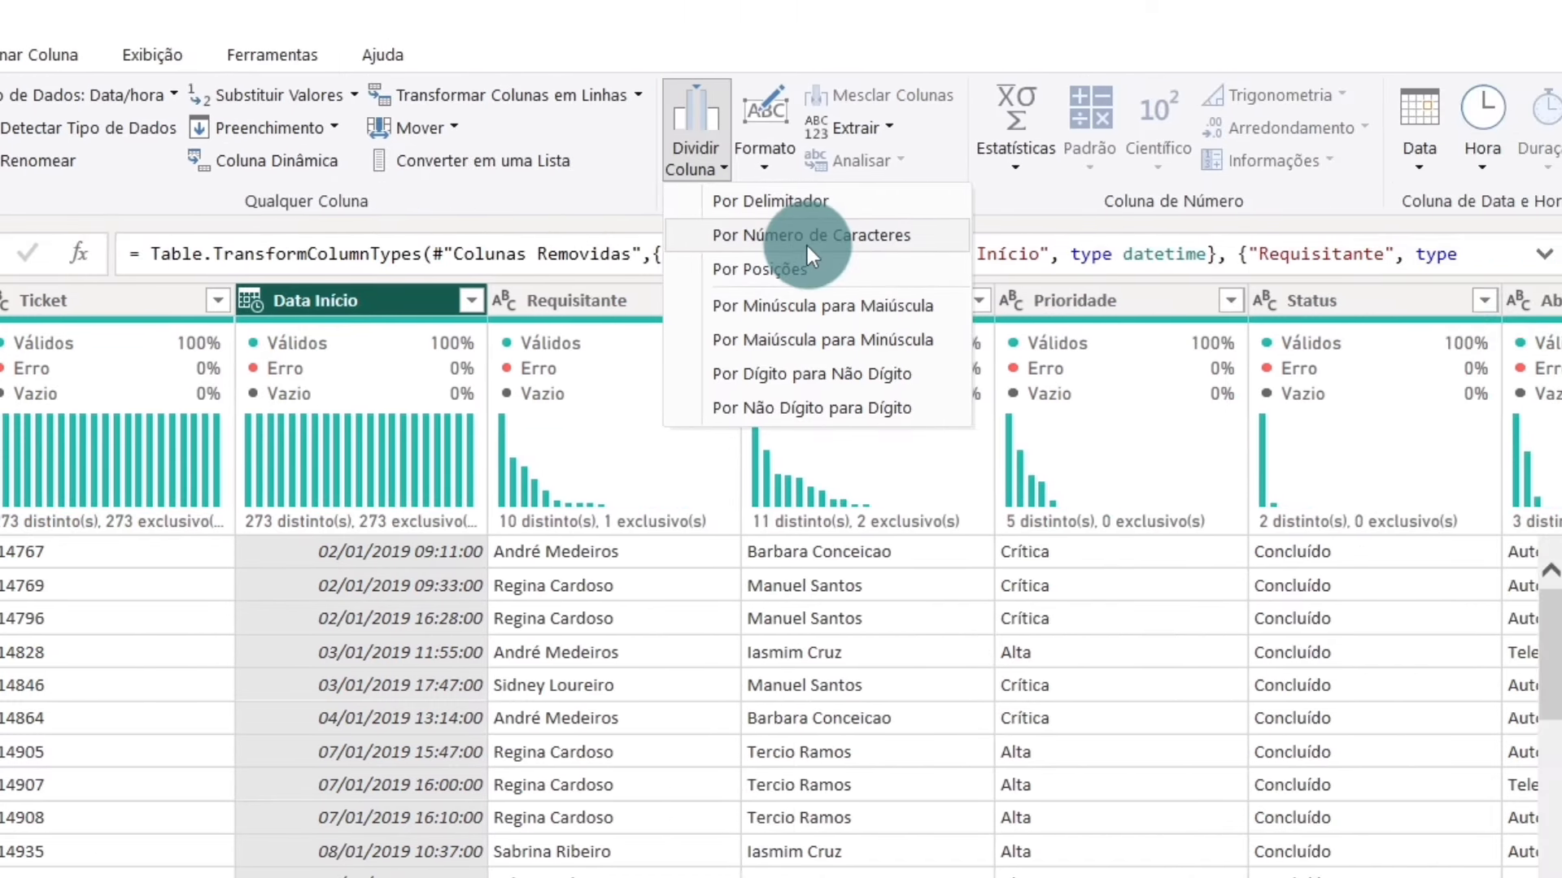
{"action": "left_click", "coordinate": [832, 203]}
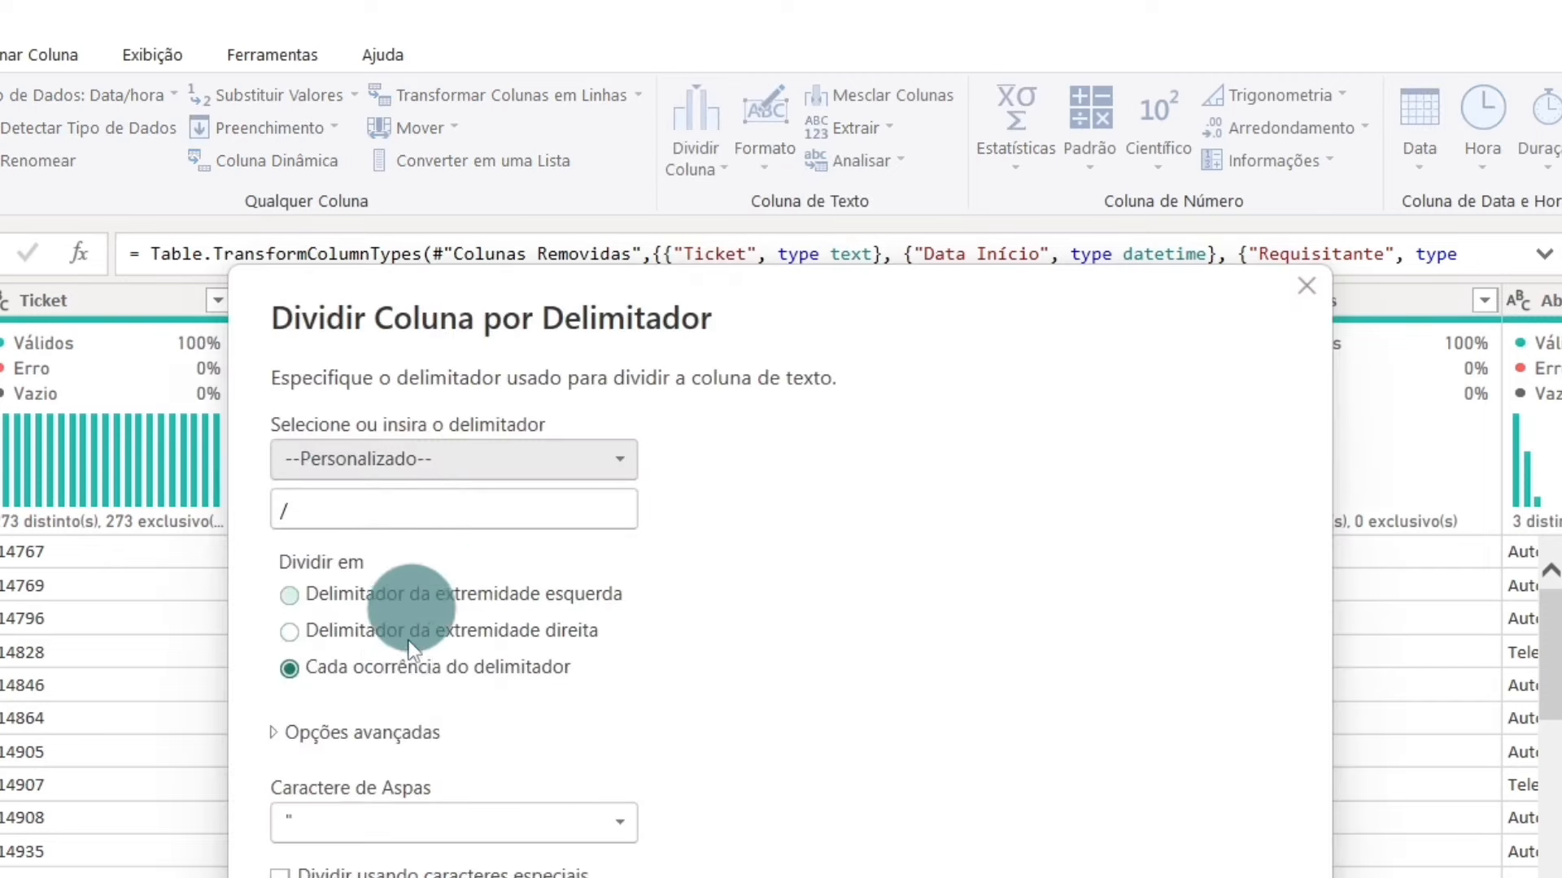
{"action": "left_click", "coordinate": [444, 459]}
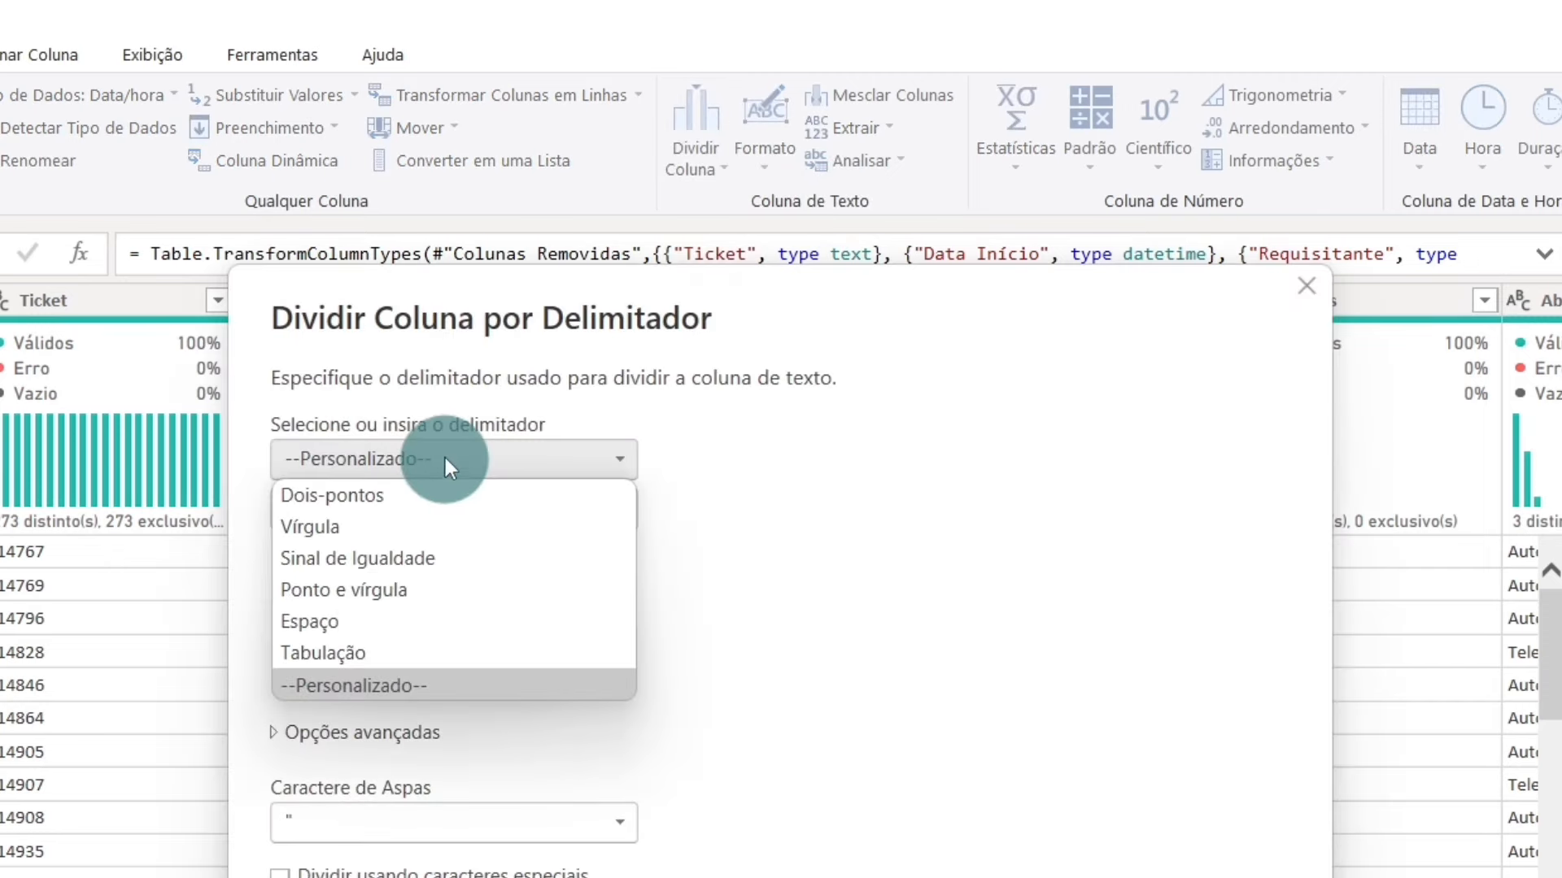
{"action": "left_click", "coordinate": [543, 622]}
{"action": "left_click", "coordinate": [553, 554]}
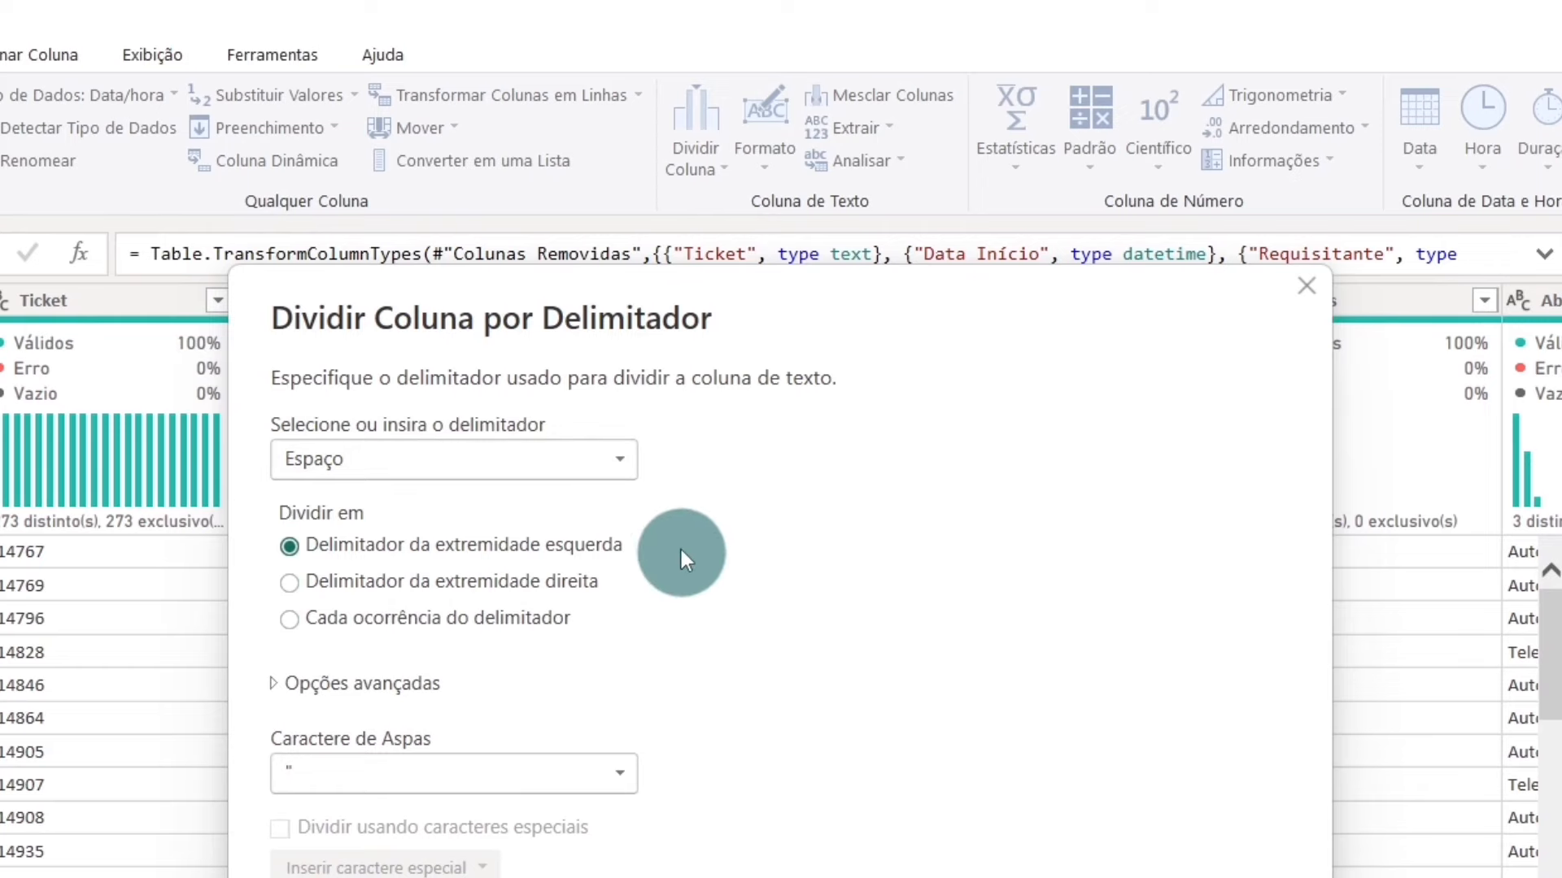
{"action": "left_click_drag", "start_coordinate": [773, 304], "coordinate": [1393, 245]}
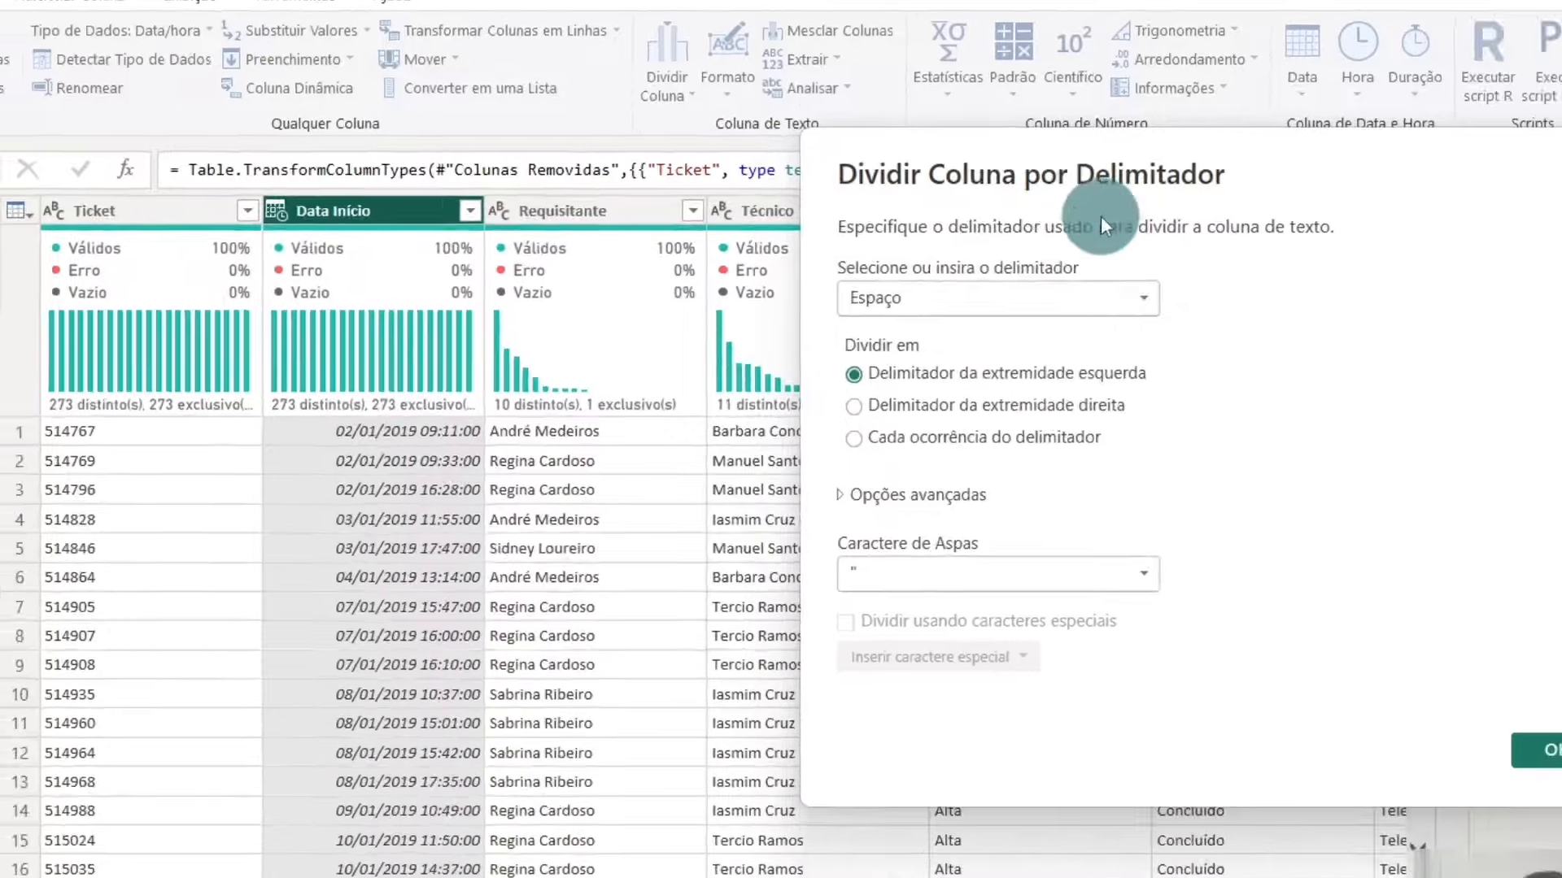
{"action": "left_click_drag", "start_coordinate": [1183, 259], "coordinate": [485, 248]}
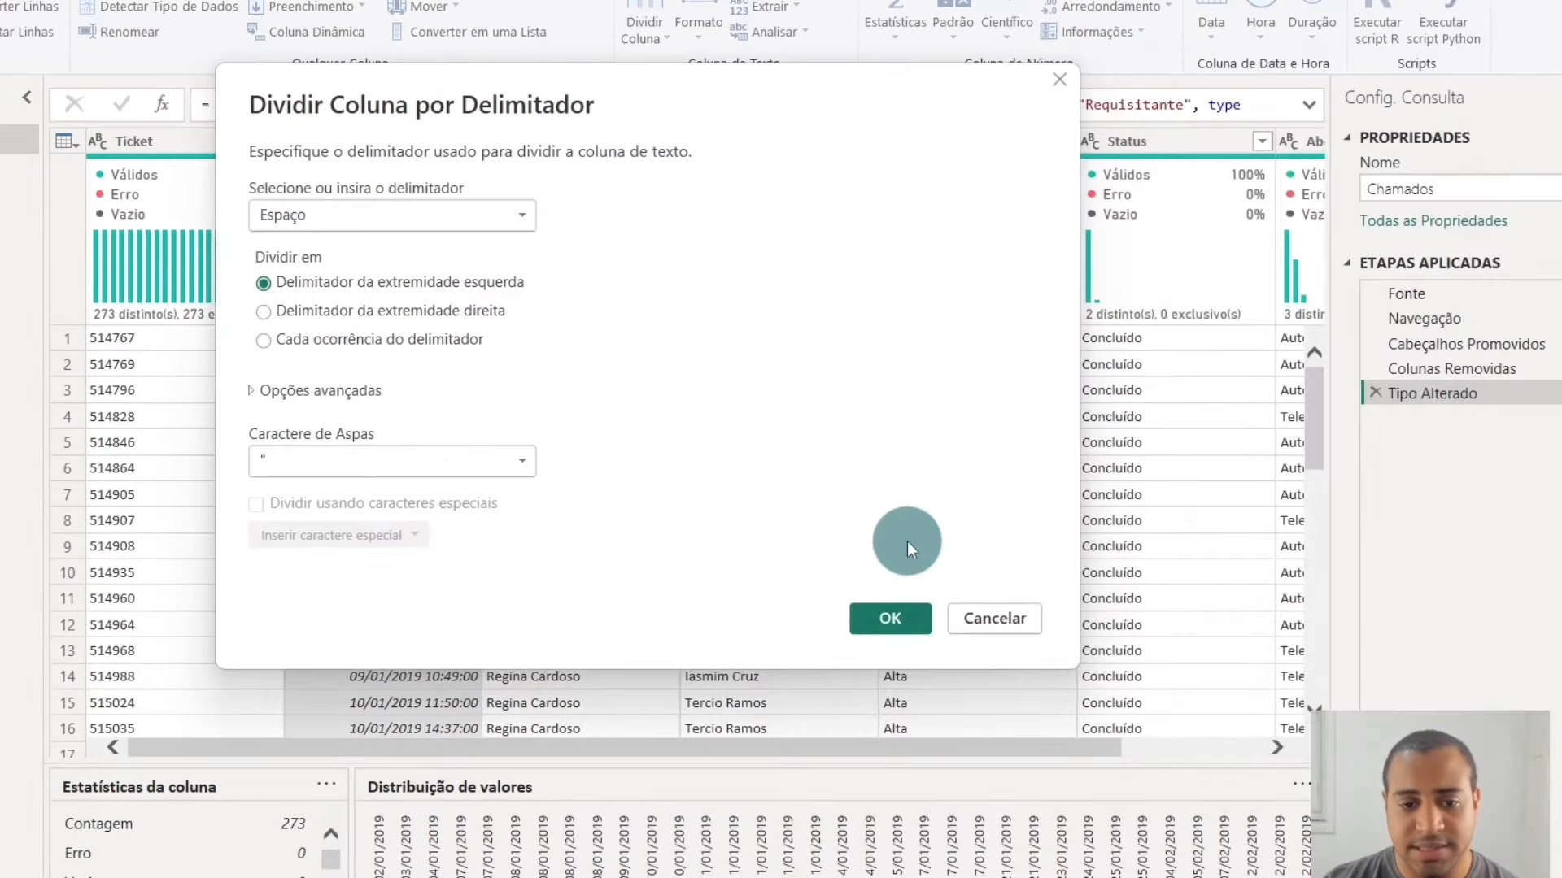
{"action": "left_click", "coordinate": [897, 623]}
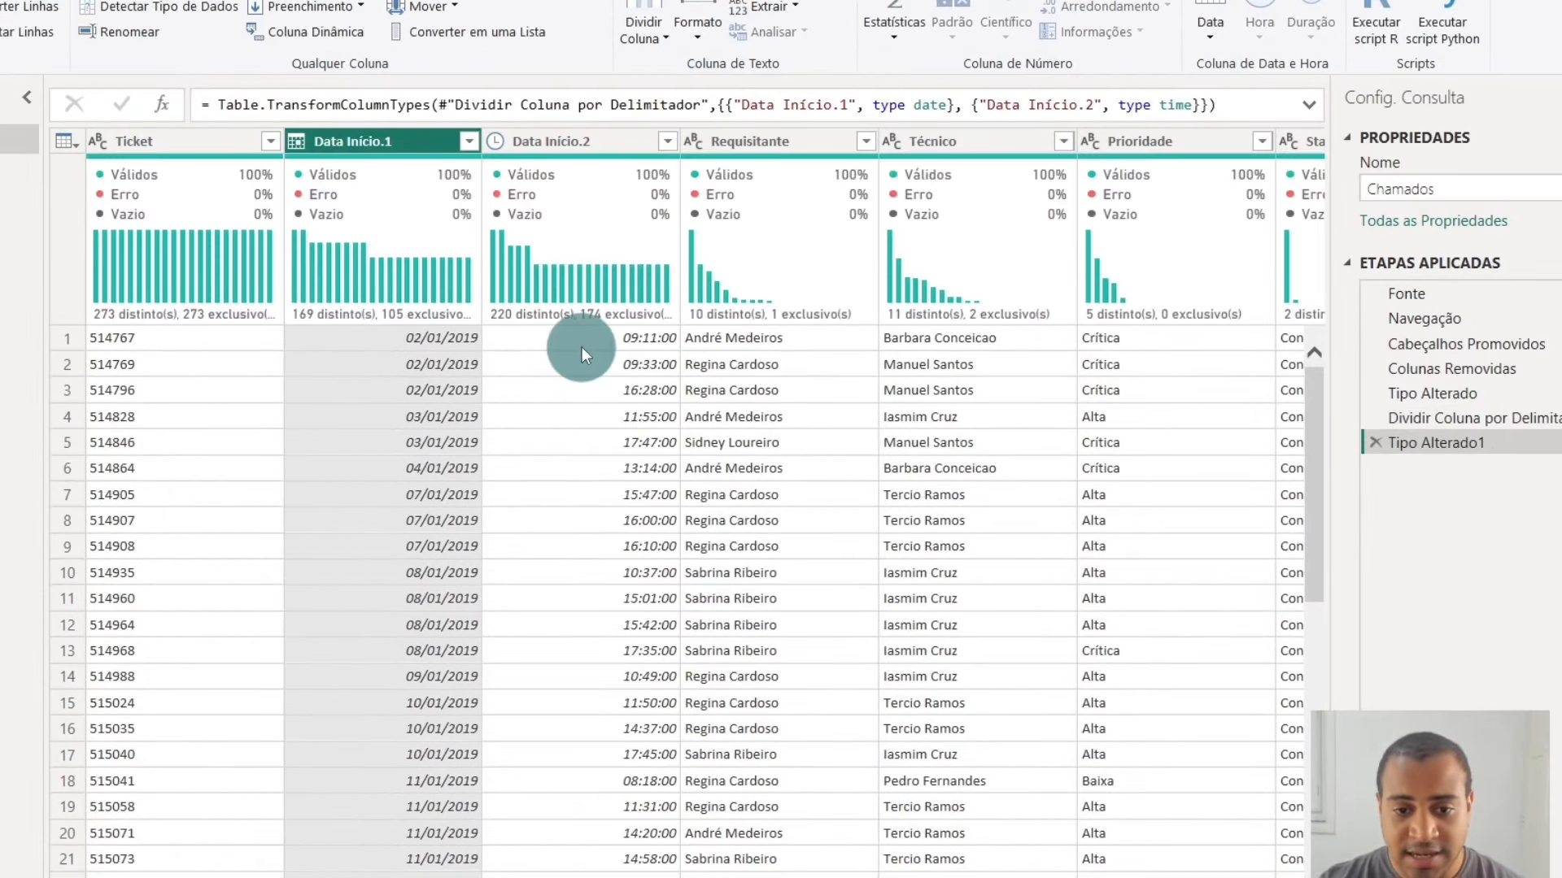
- Rename the date column Data Início.1 as "Data Início"
{"action": "left_click", "coordinate": [605, 141]}
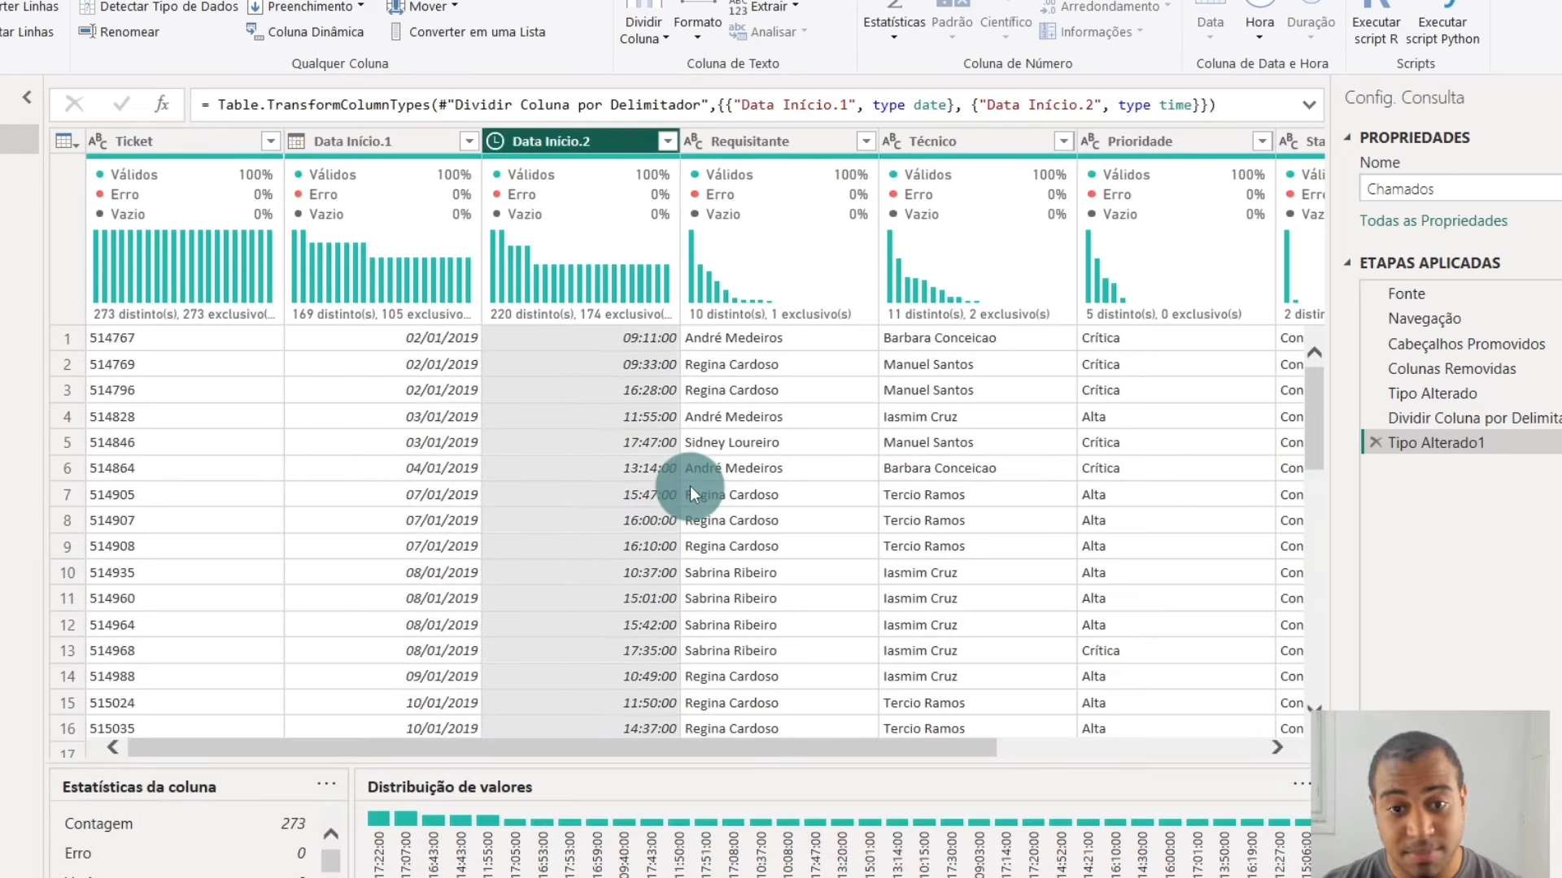
{"action": "left_click", "coordinate": [381, 144]}
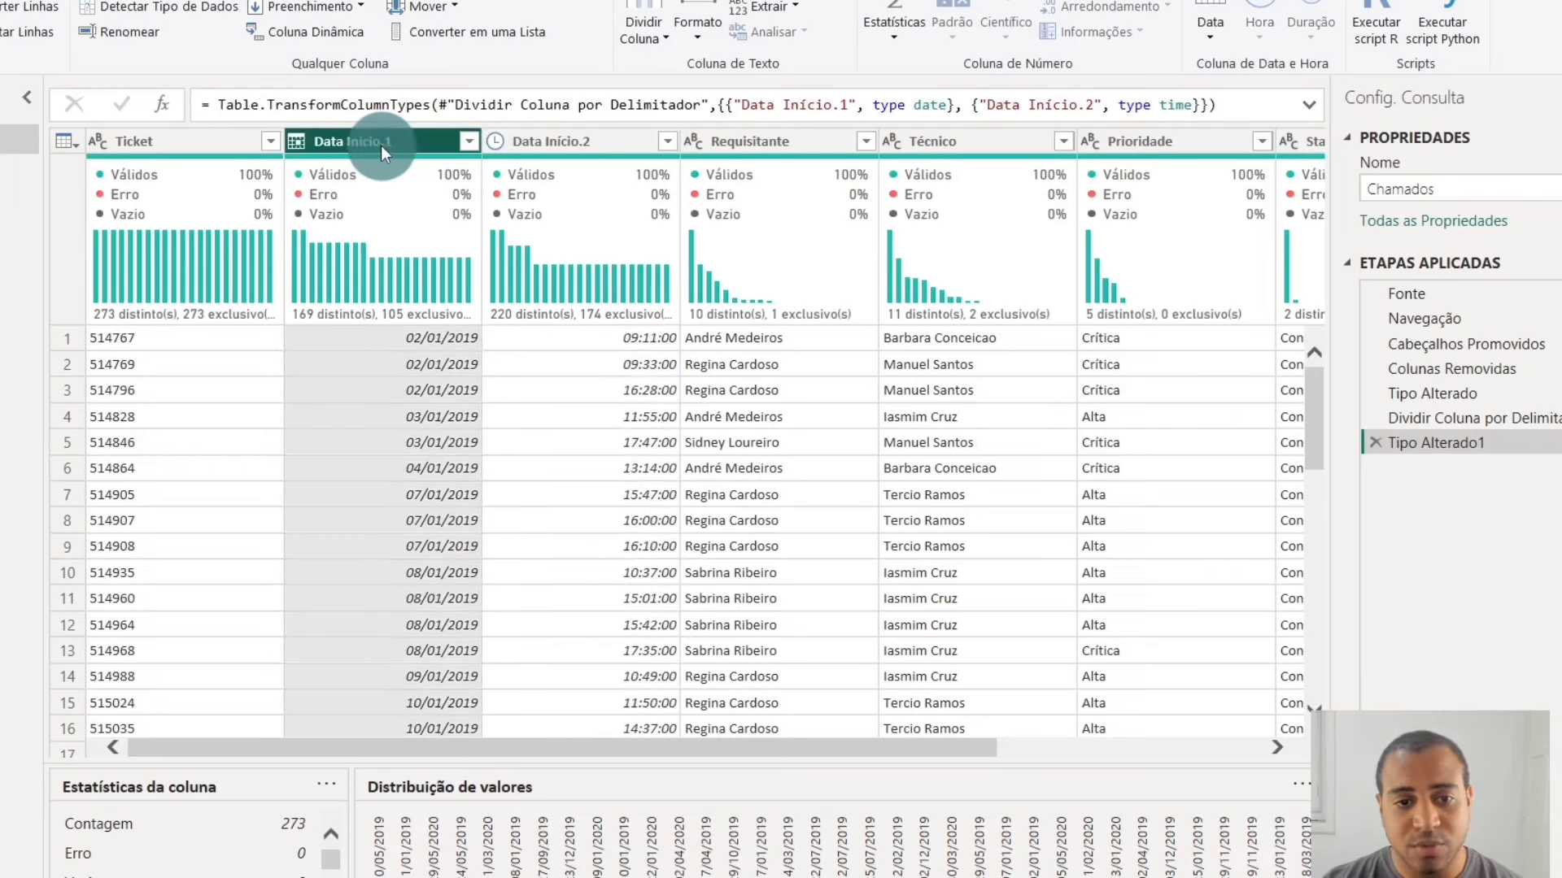
{"action": "double_click", "coordinate": [380, 145]}
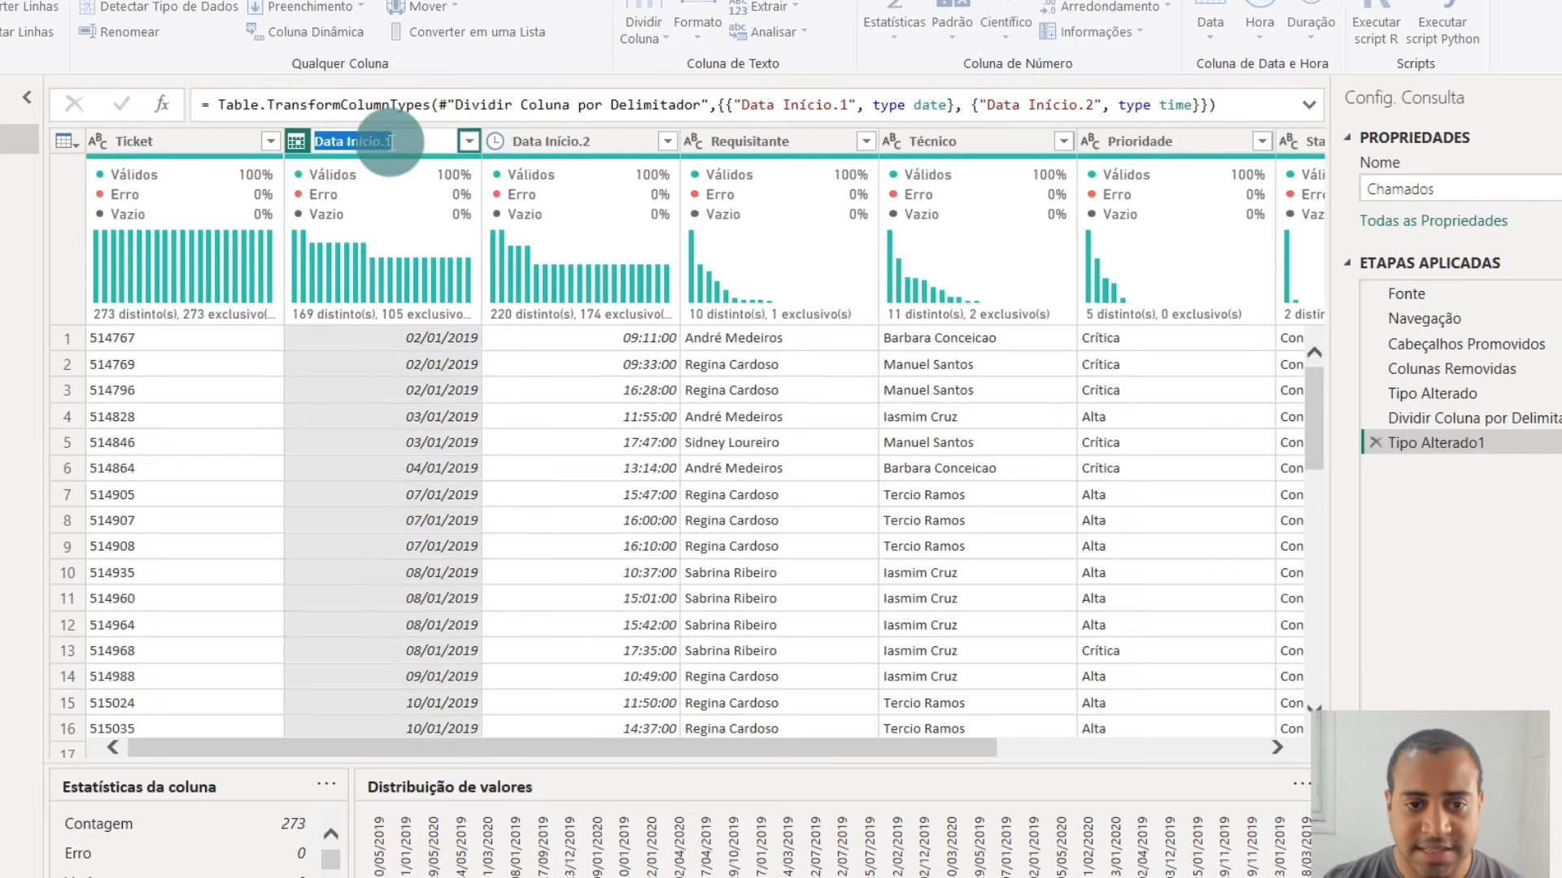
{"action": "key", "text": "End"}
{"action": "key", "text": "BackSpace"}
{"action": "key", "text": "BackSpace"}
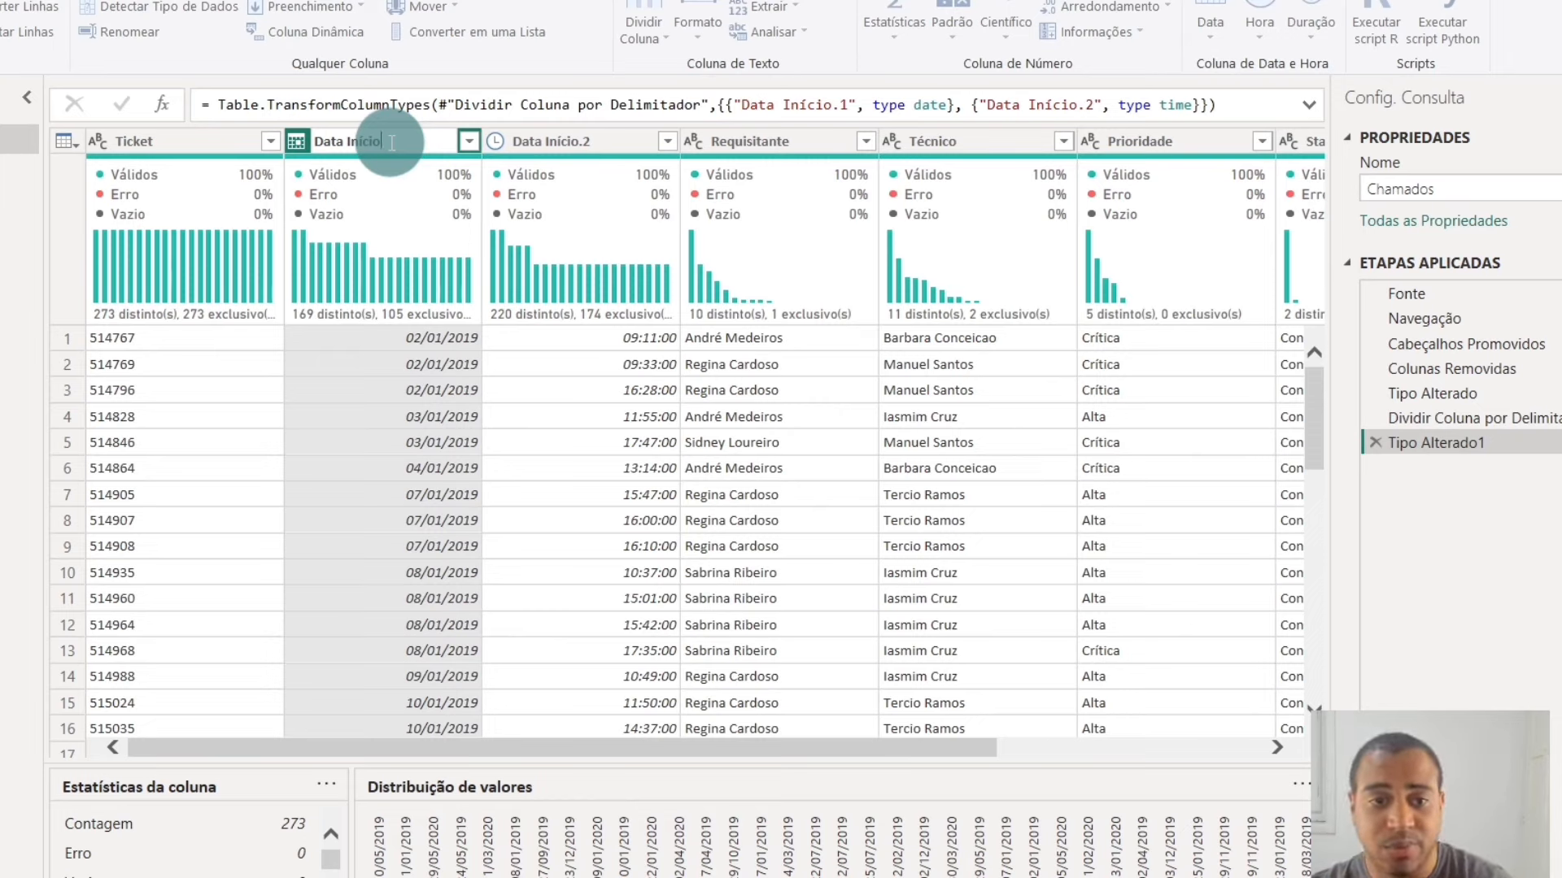
{"action": "key", "text": "Return"}
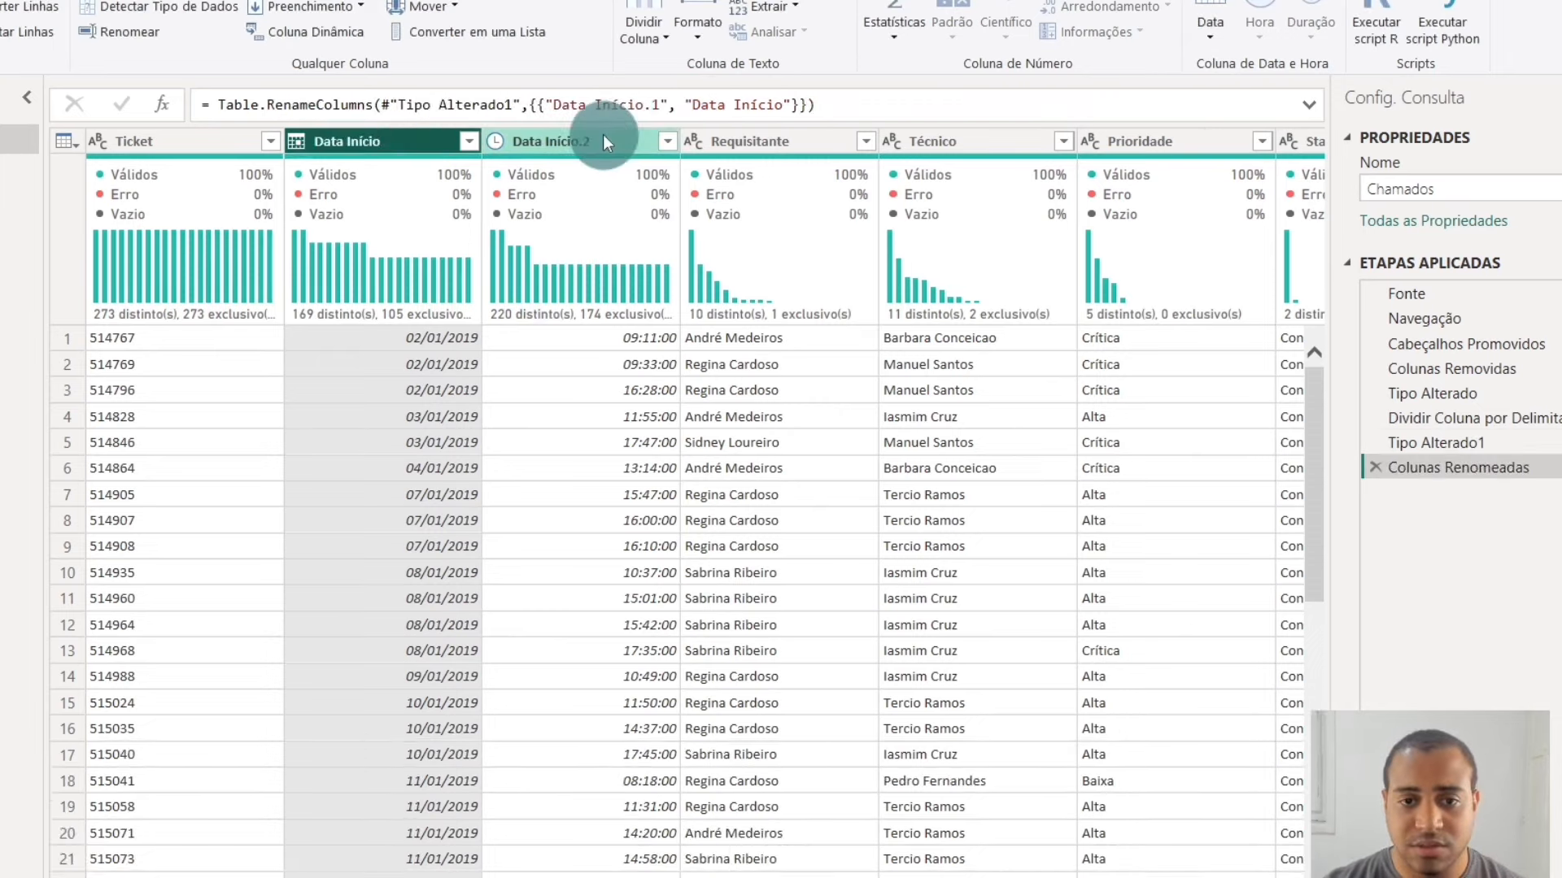
- Rename the time column Data Início.2 as "Hora Início"
{"action": "double_click", "coordinate": [562, 140]}
{"action": "type", "text": "Hora Início"}
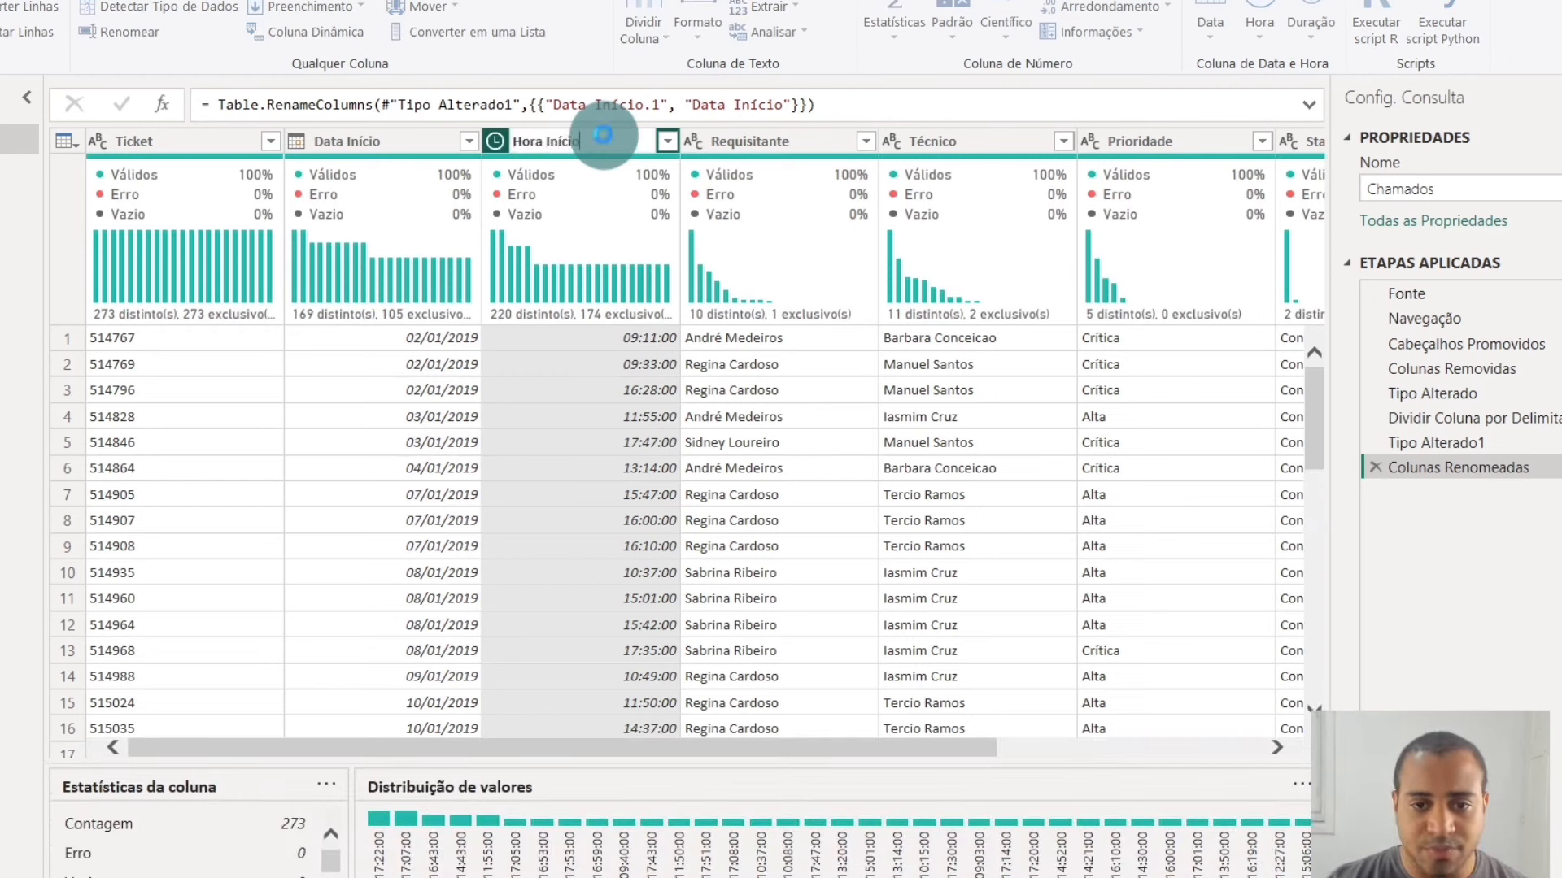
{"action": "key", "text": "Return"}
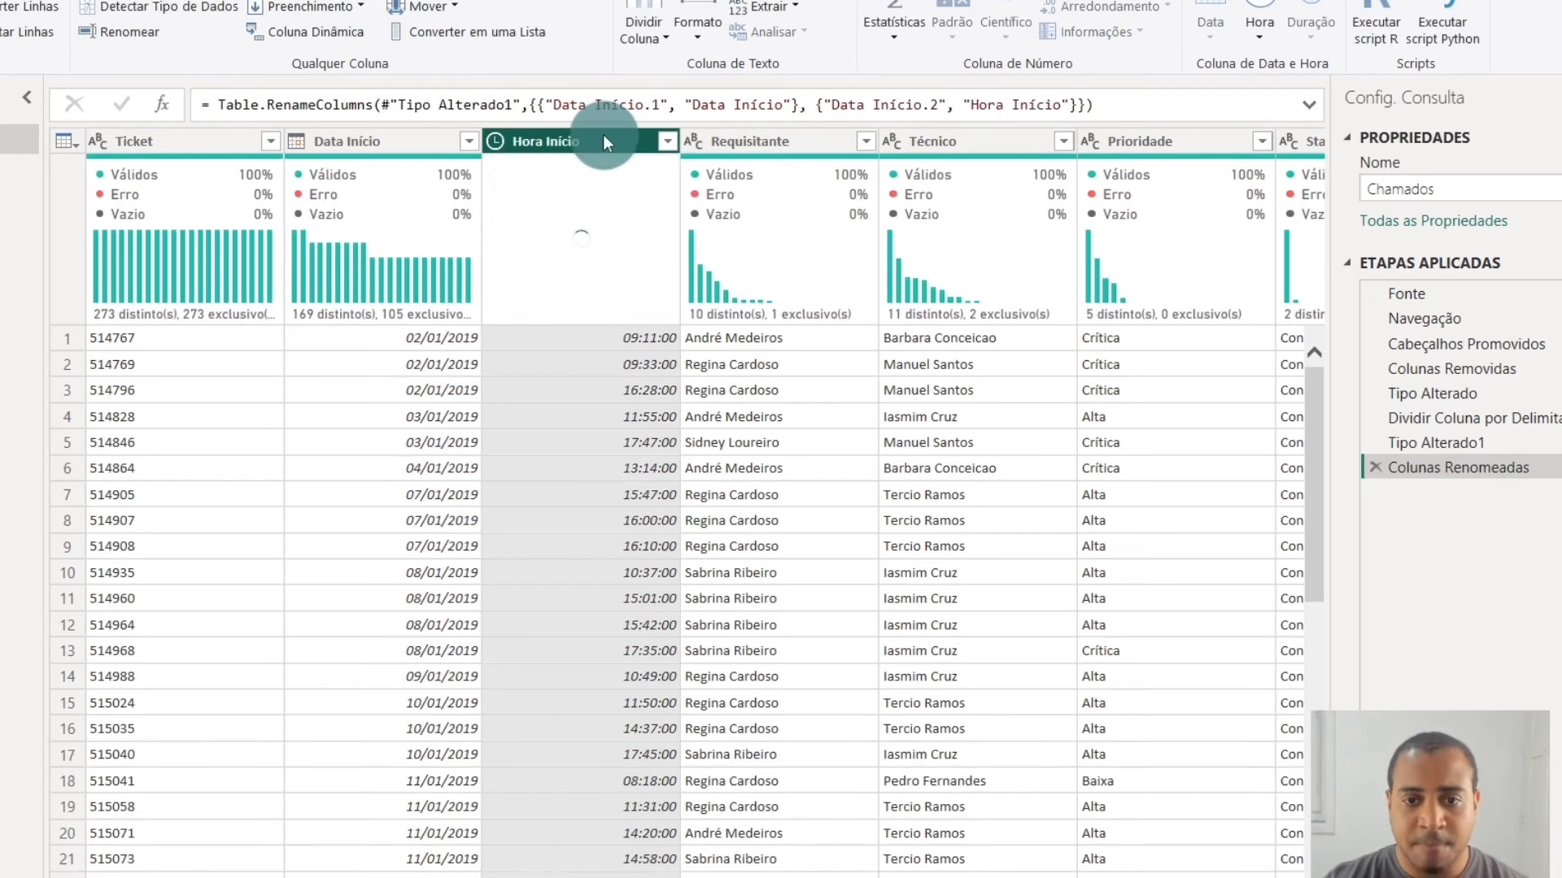
{"action": "left_click", "coordinate": [578, 570]}
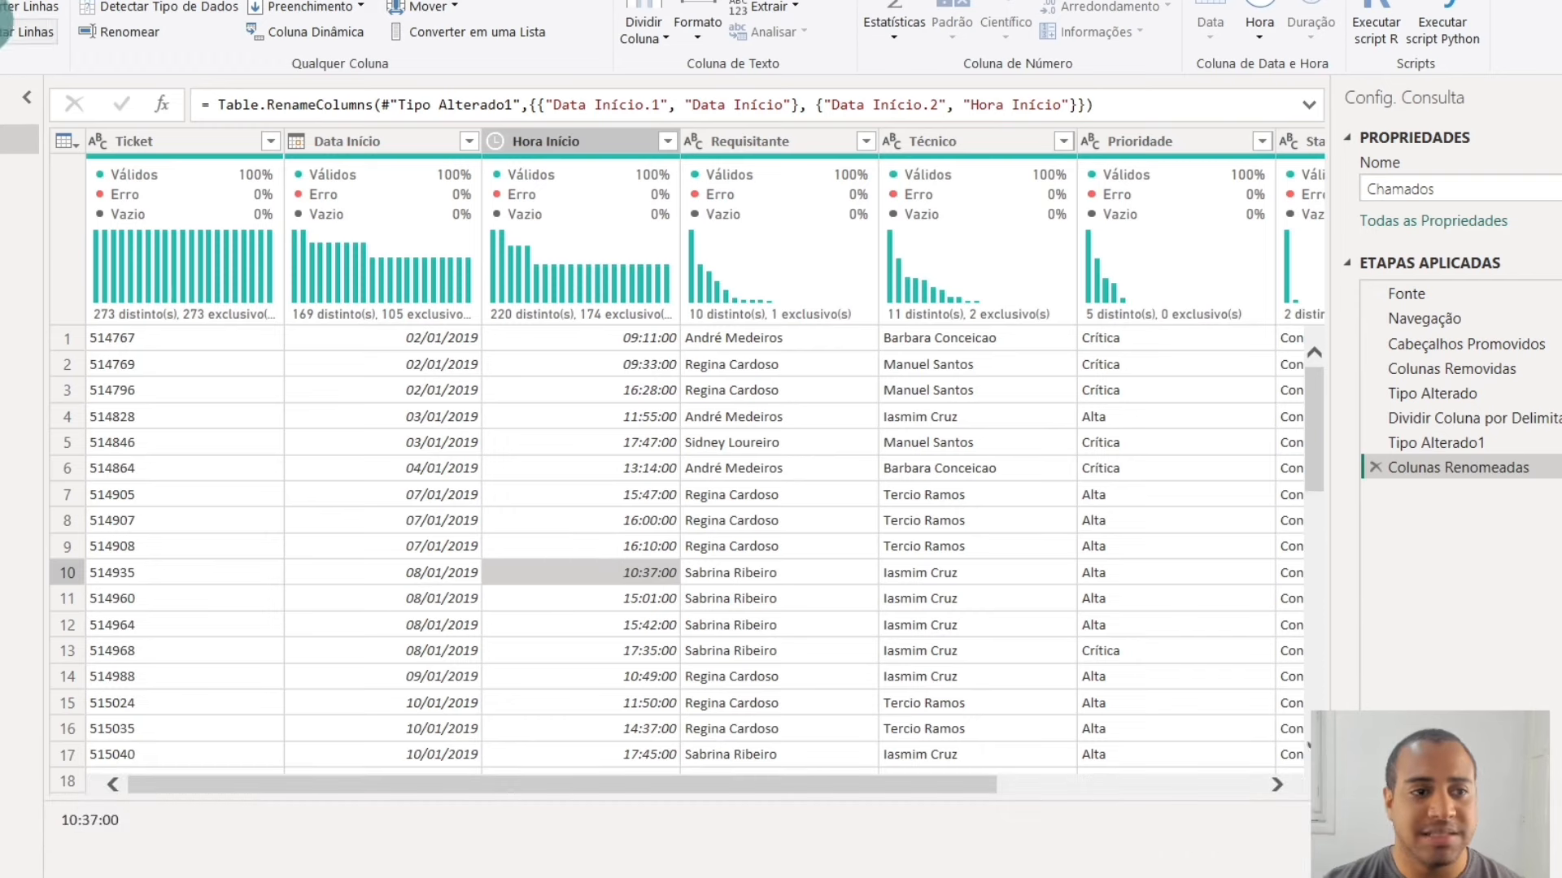
- Close the query editor with the changes applied and select the Data Início column in the data view of Chamados
{"action": "left_click", "coordinate": [29, 4]}
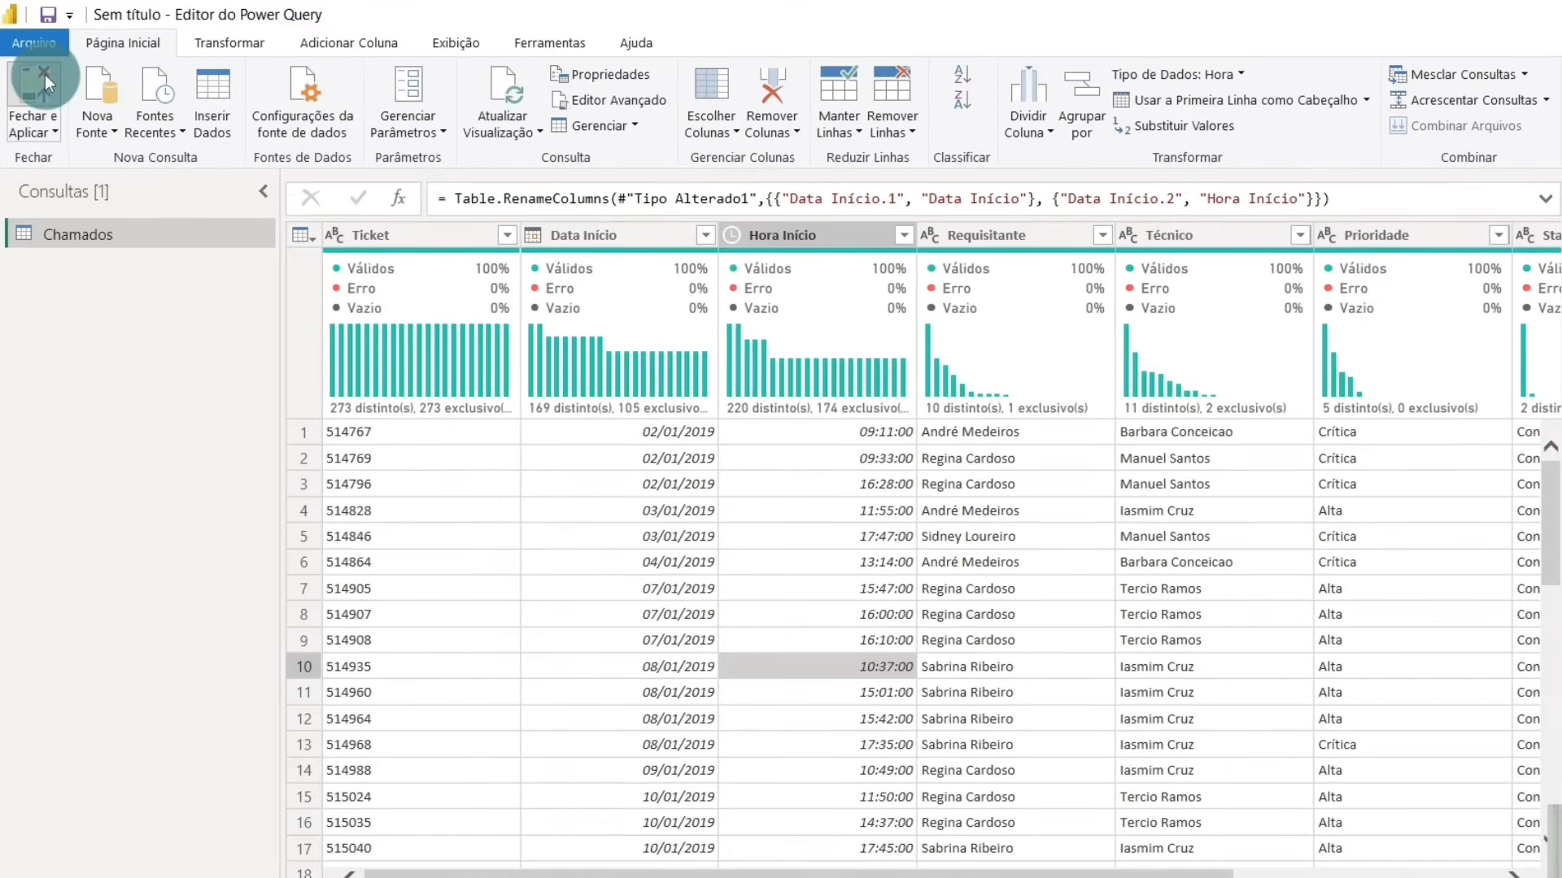
{"action": "left_click", "coordinate": [42, 75]}
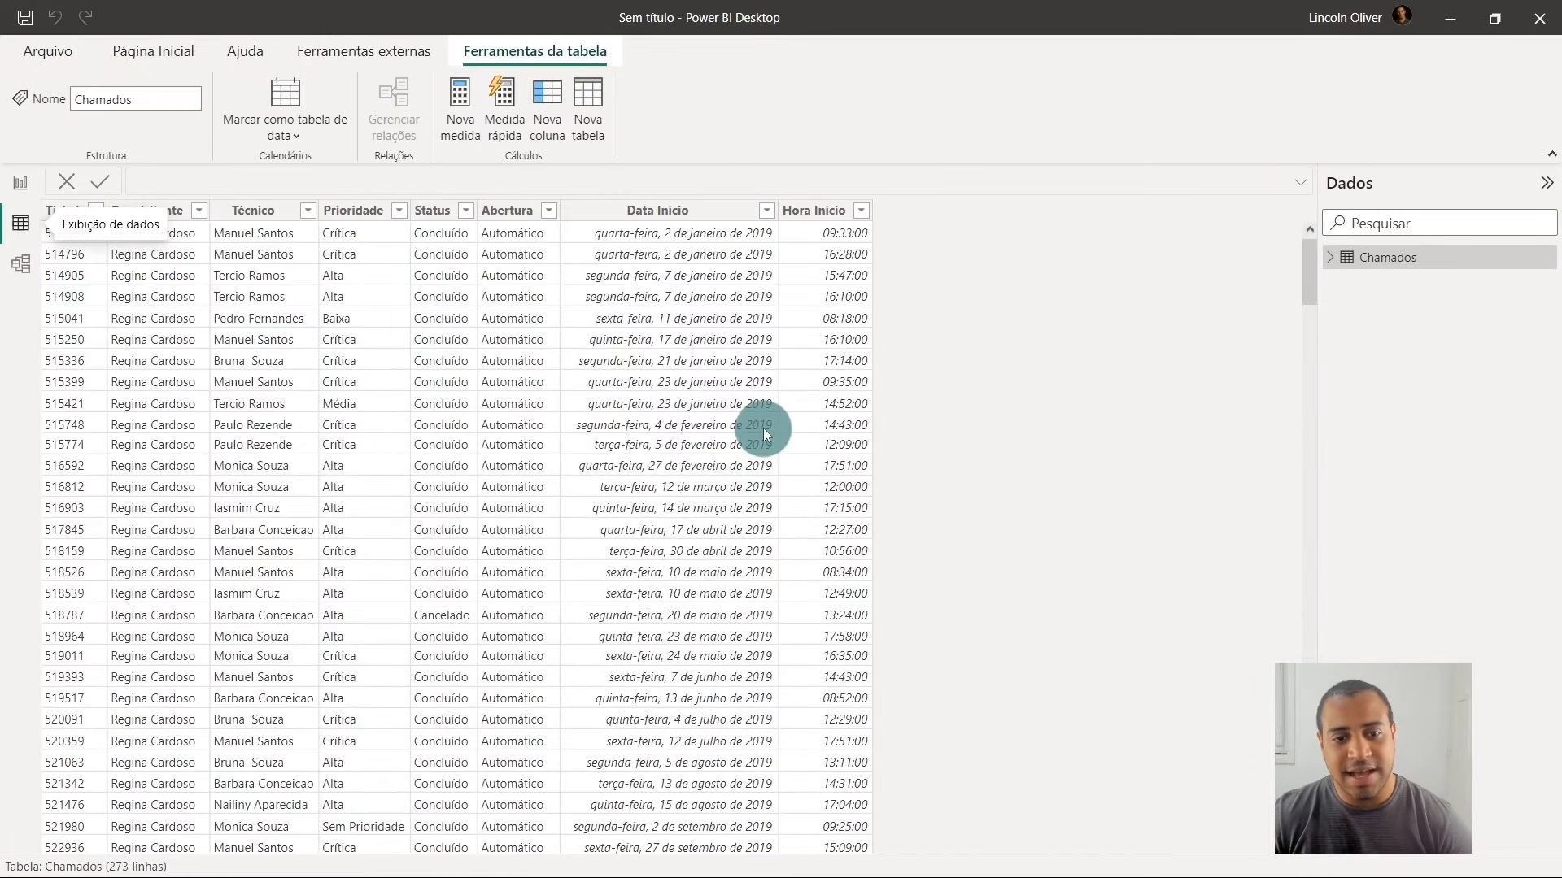
{"action": "left_click", "coordinate": [762, 428]}
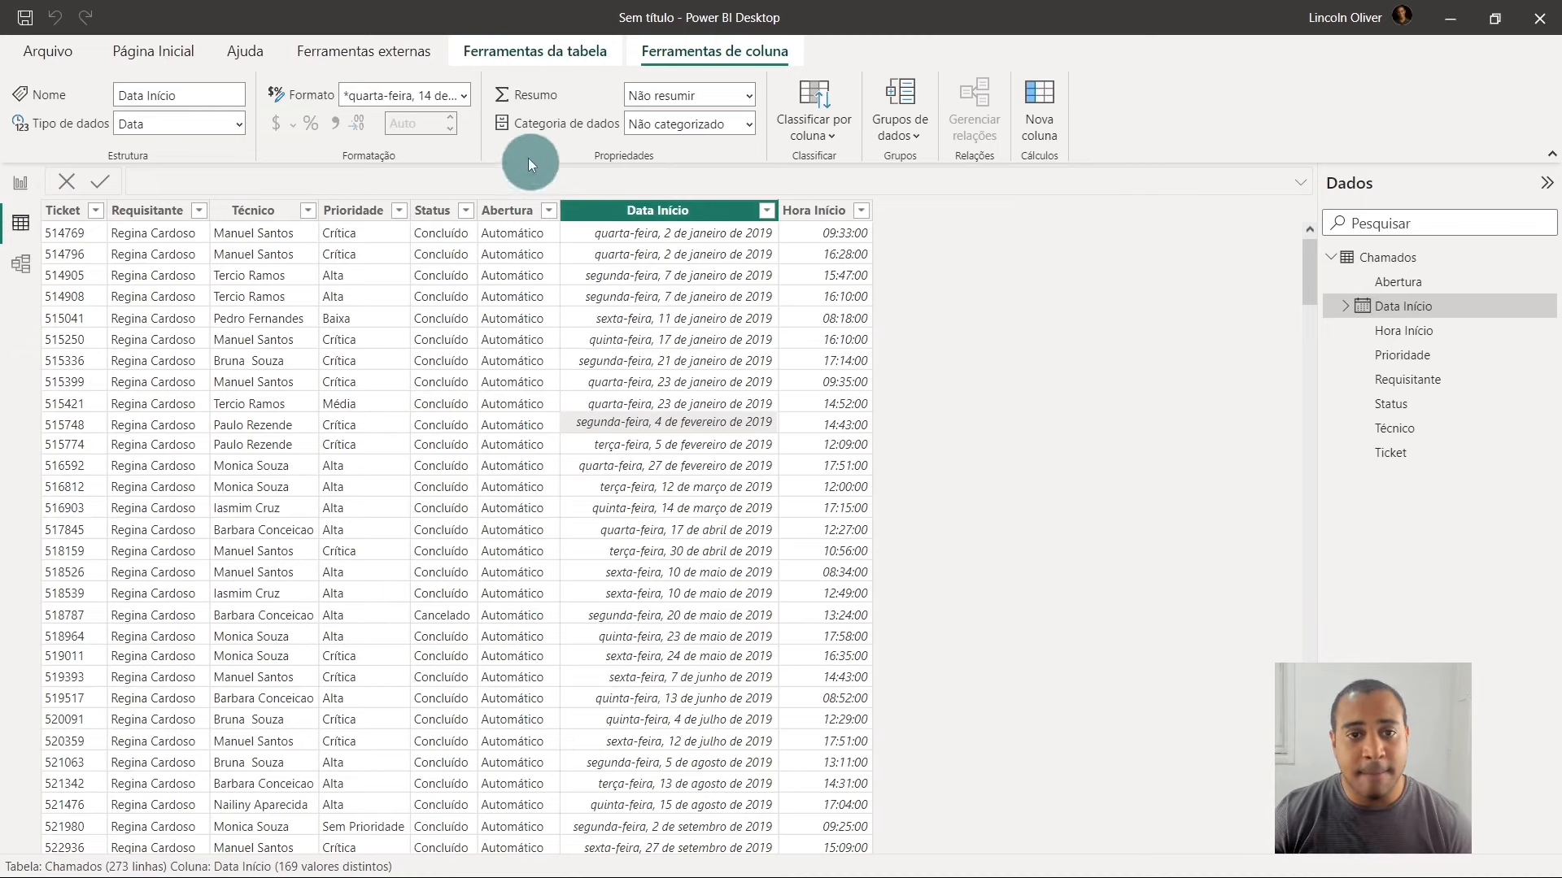
- Create a new calculated table and name it "Tabela Calendario" in its formula
{"action": "left_click", "coordinate": [569, 52]}
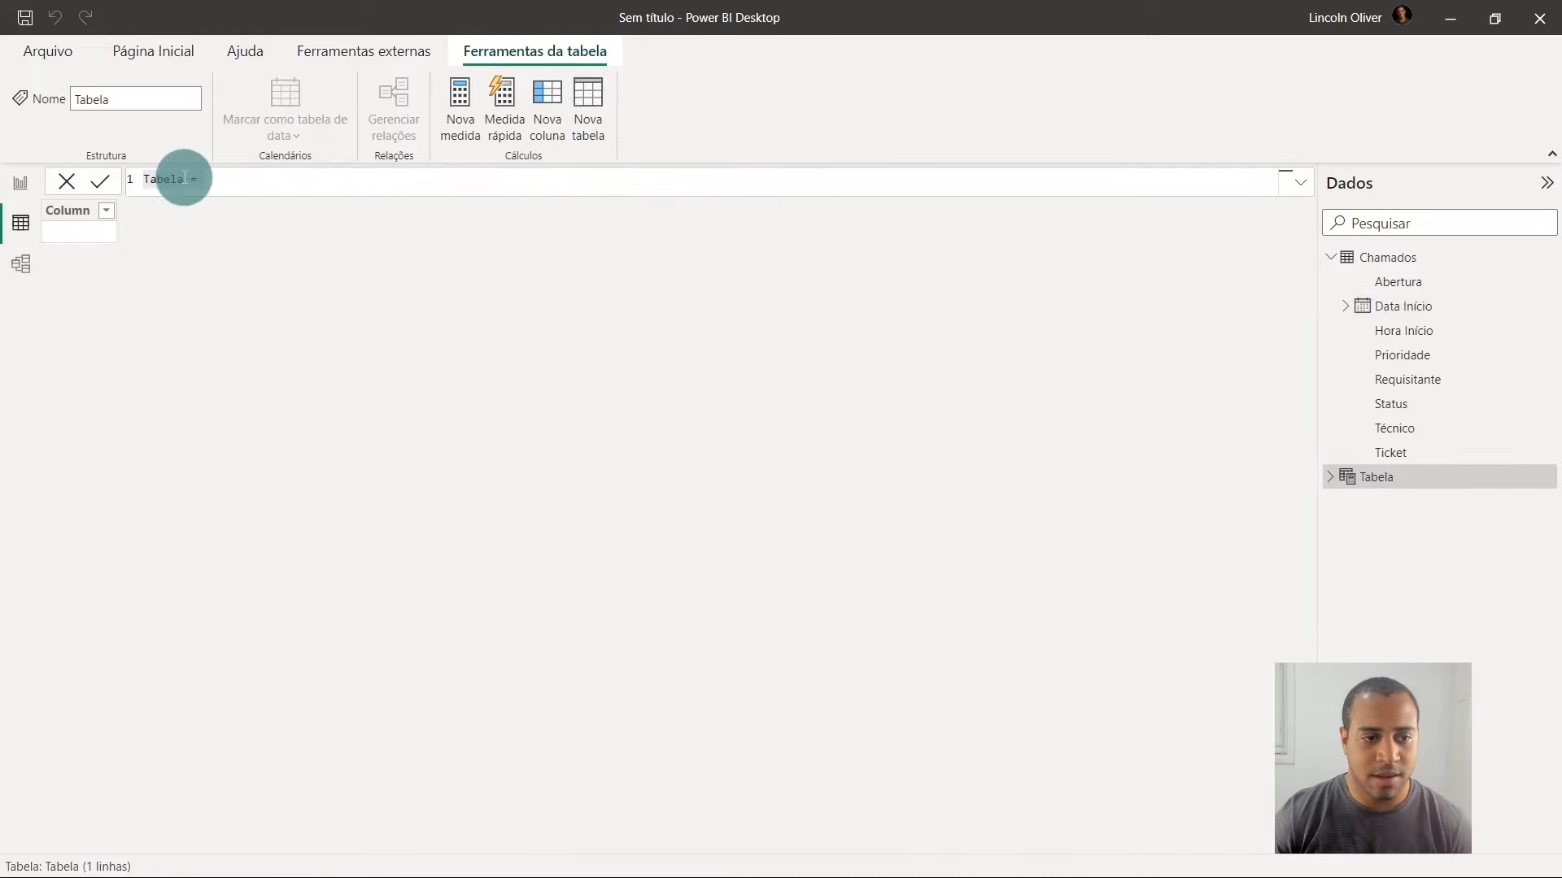
{"action": "double_click", "coordinate": [183, 179]}
{"action": "left_click", "coordinate": [184, 179]}
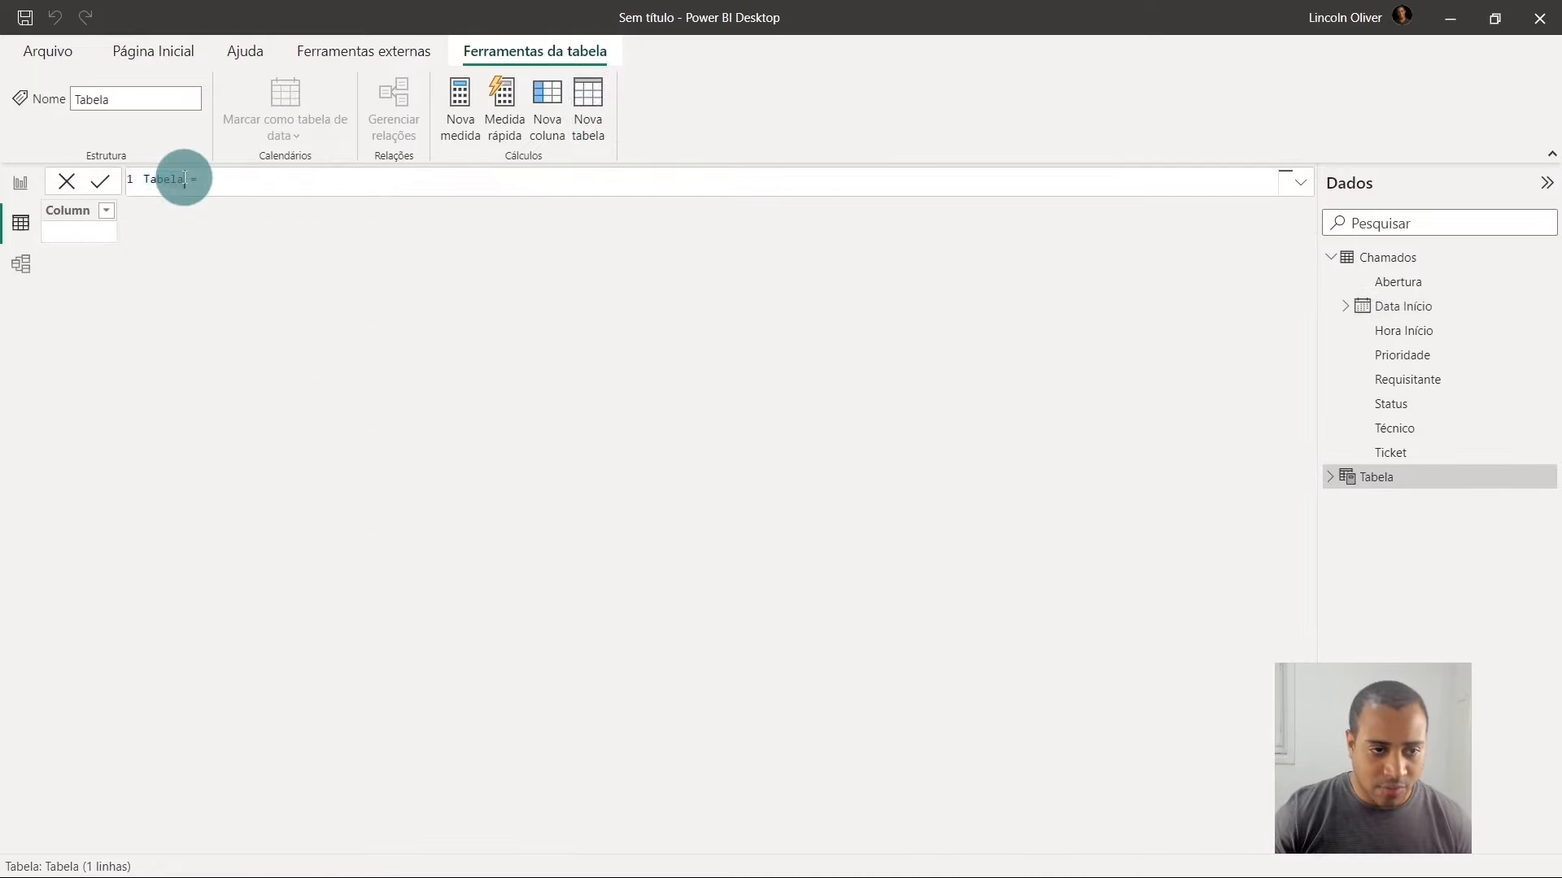
{"action": "type", "text": "Calendario"}
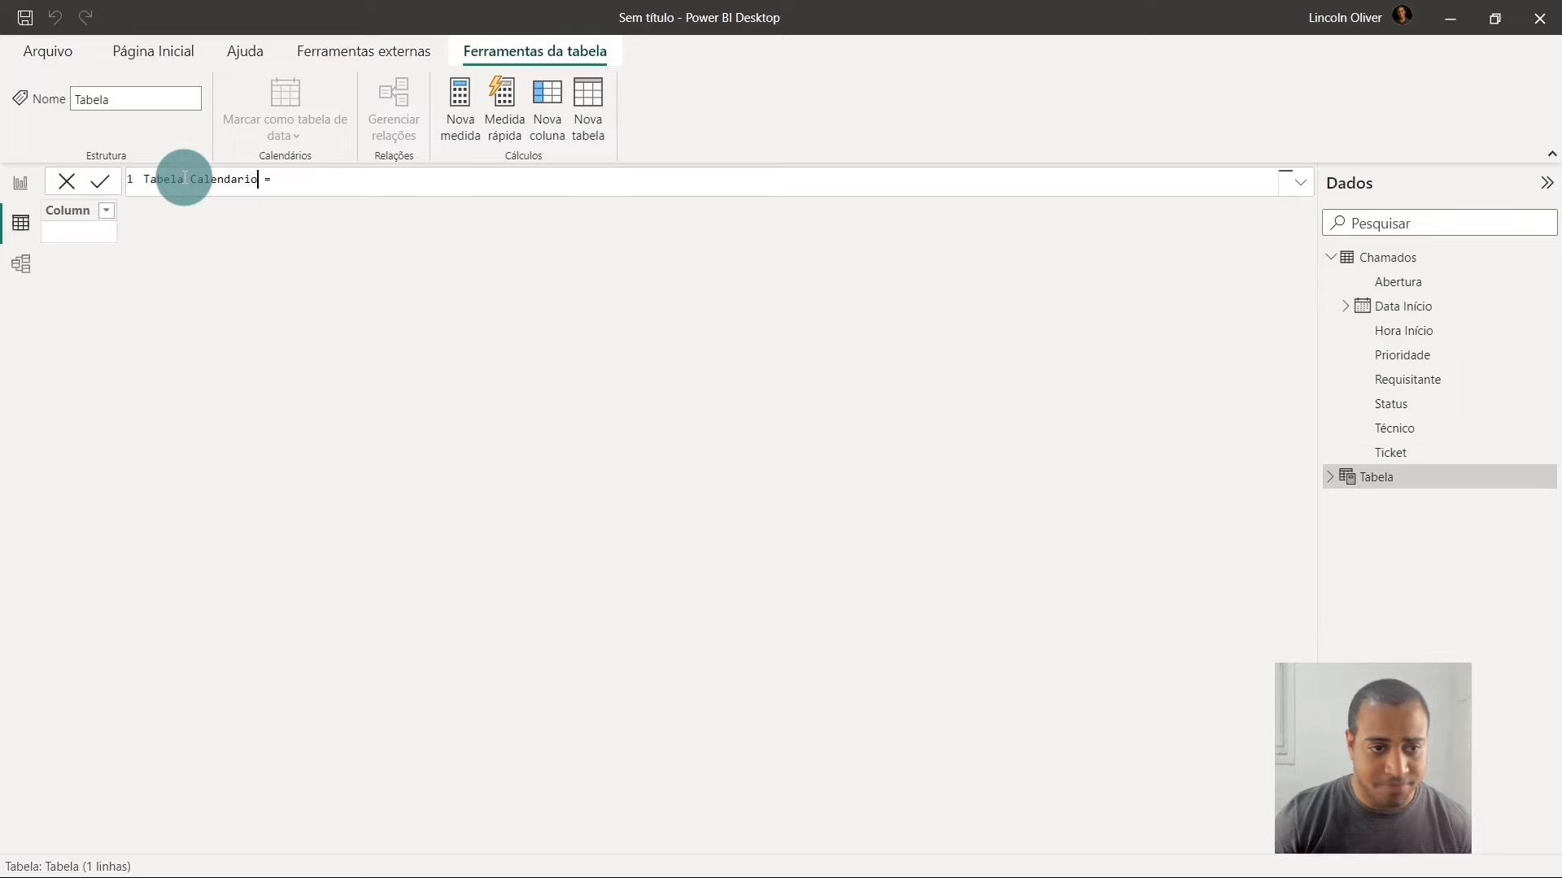
{"action": "key", "text": "End"}
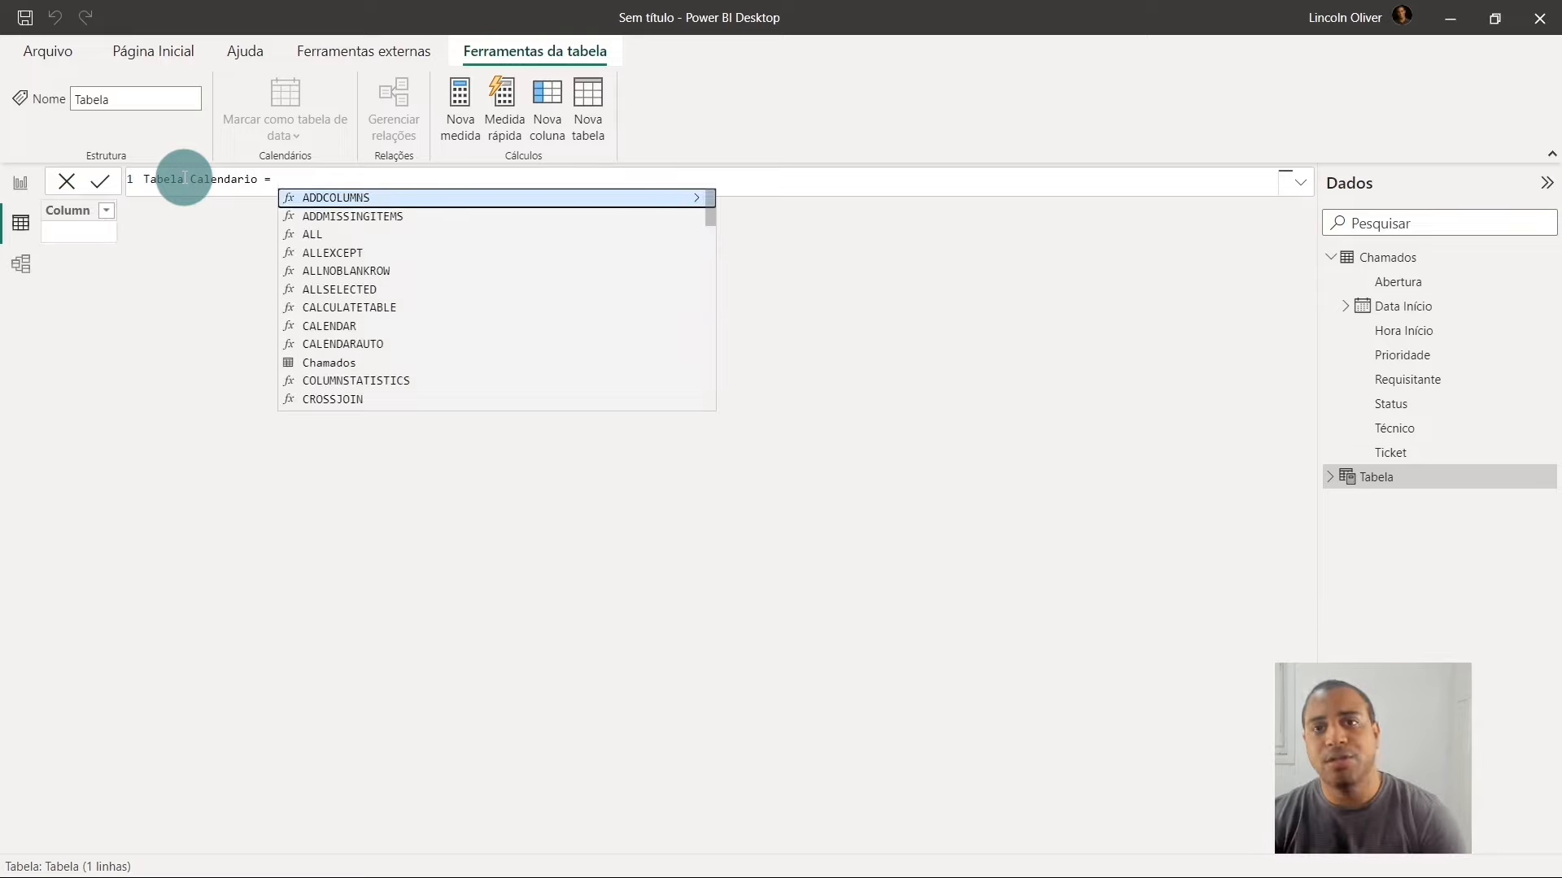
- Complete the Tabela Calendario formula with CALENDARAUTO() and commit it
{"action": "key", "text": "Down"}
{"action": "key", "text": "Down"}
{"action": "key", "text": "Down"}
{"action": "key", "text": "Down"}
{"action": "key", "text": "Down"}
{"action": "key", "text": "Down"}
{"action": "key", "text": "Down"}
{"action": "key", "text": "Down"}
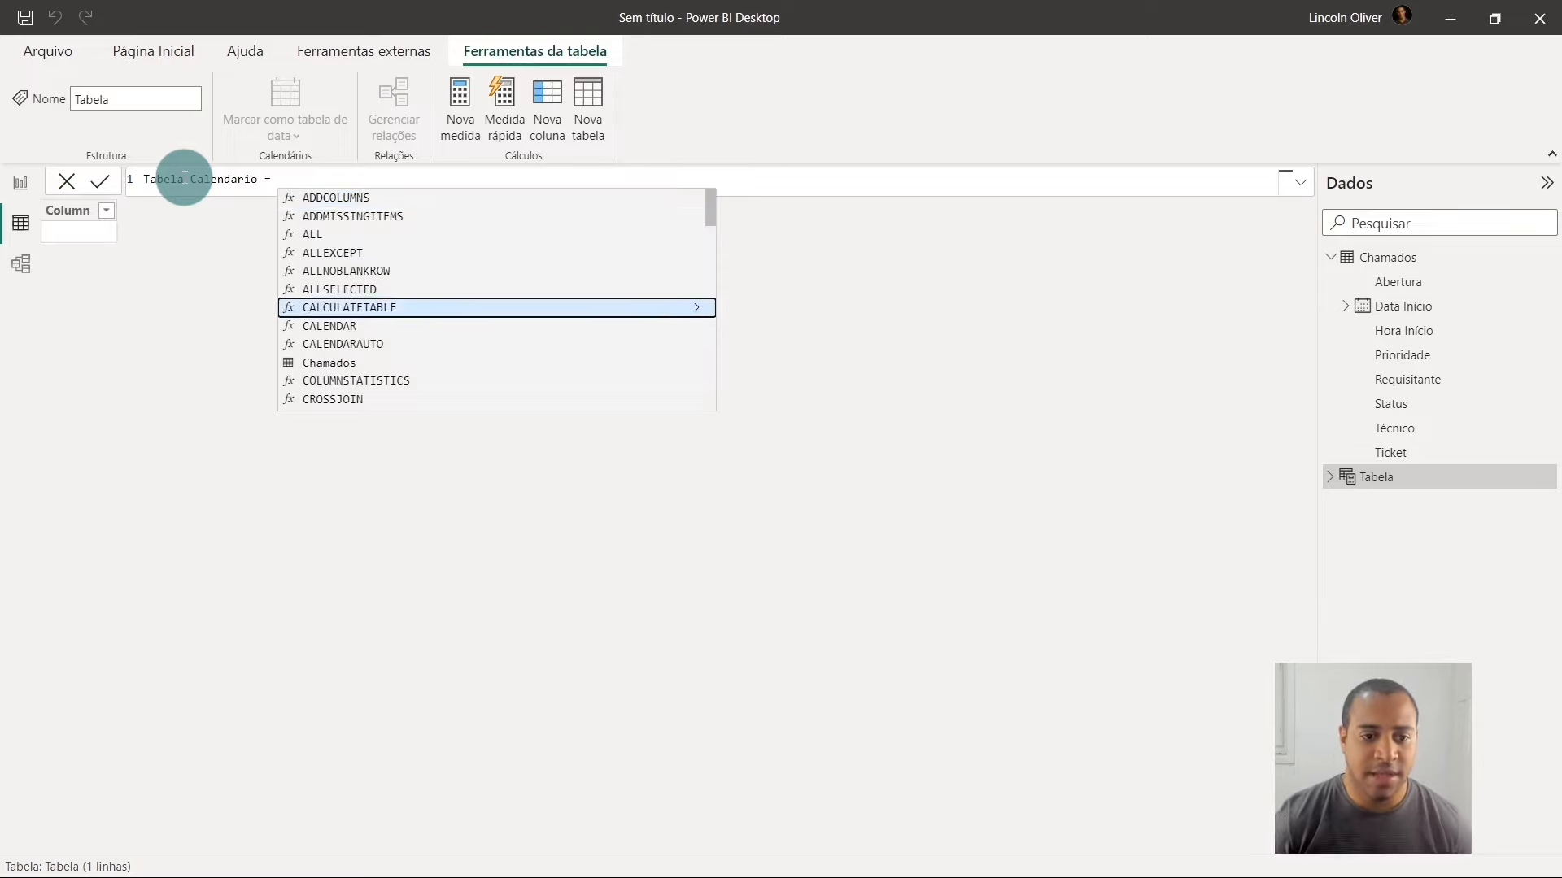
{"action": "key", "text": "Tab"}
{"action": "type", "text": ")"}
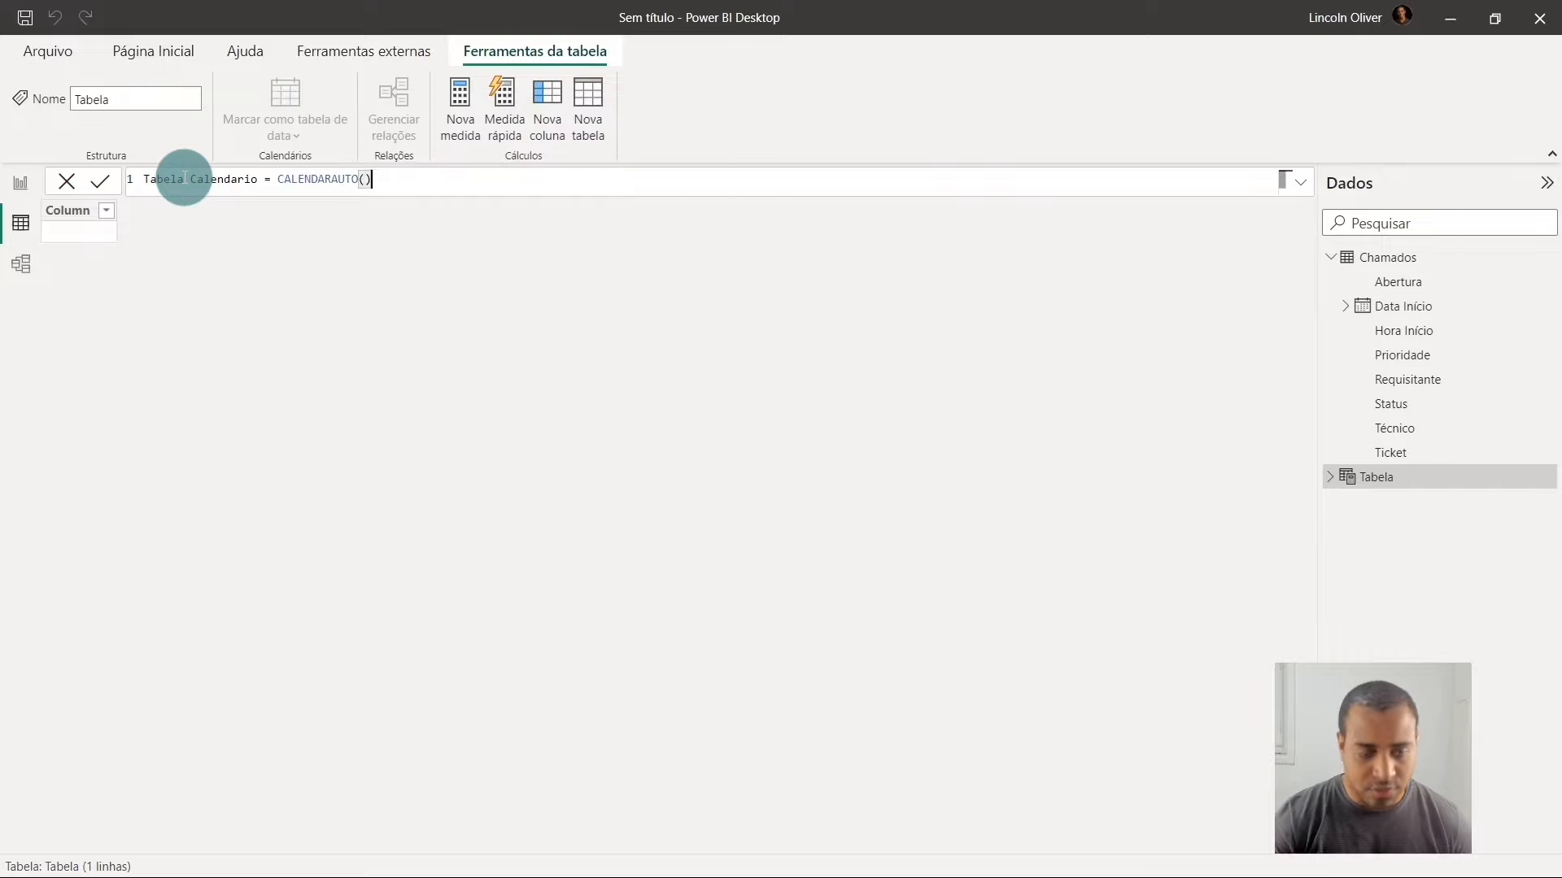
{"action": "key", "text": "Return"}
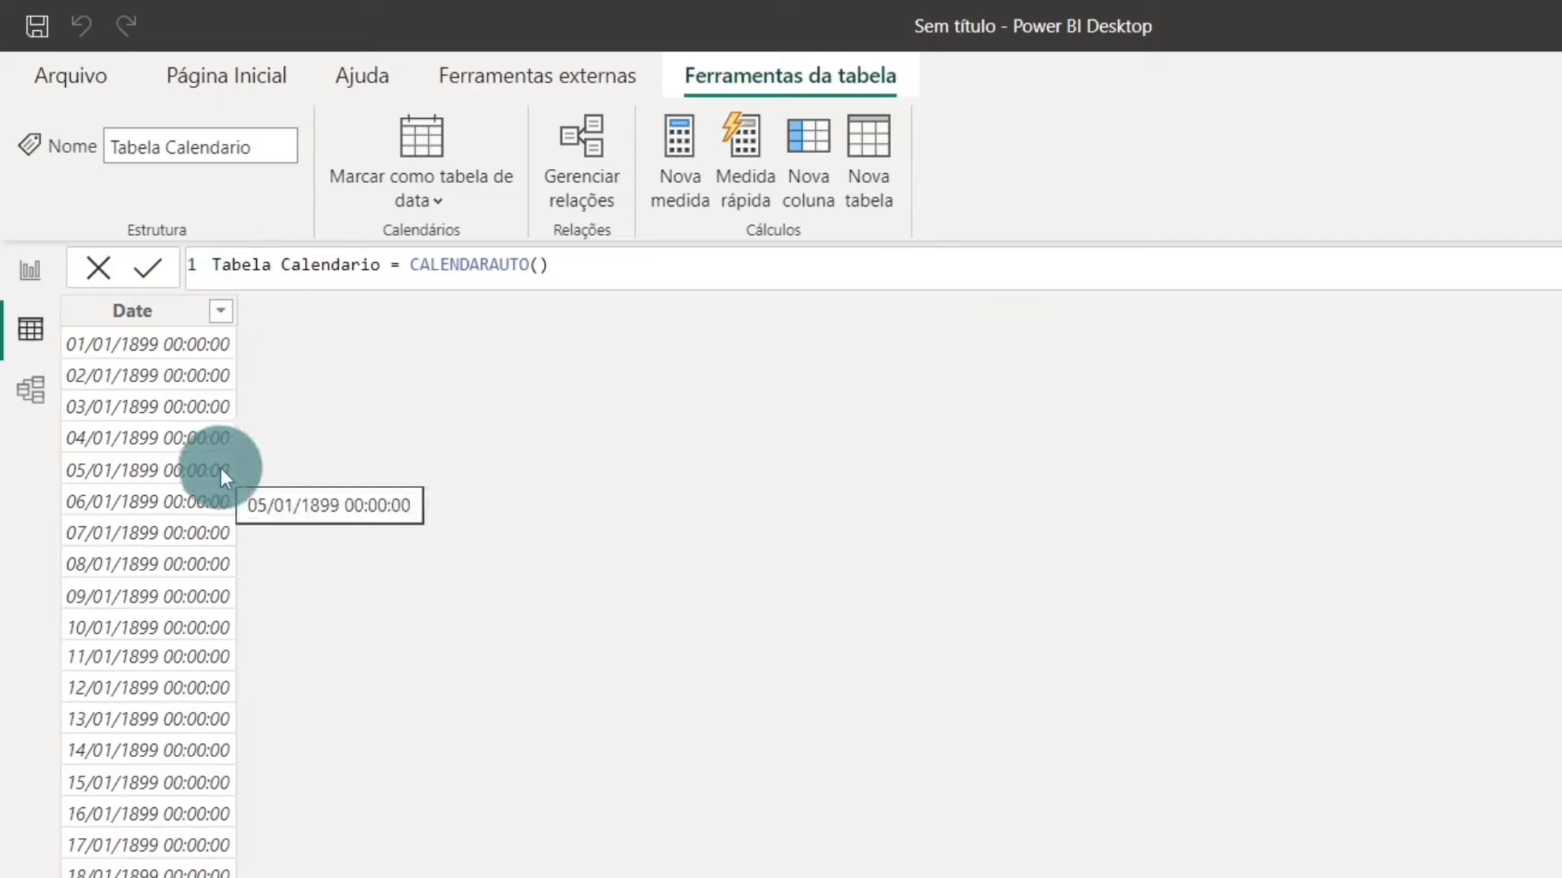
- Examine the generated dates in the Date column of Tabela Calendario against the CALENDARAUTO formula
{"action": "scroll", "coordinate": [224, 472], "scroll_direction": "down", "scroll_amount": 4}
{"action": "scroll", "coordinate": [227, 521], "scroll_direction": "up", "scroll_amount": 4}
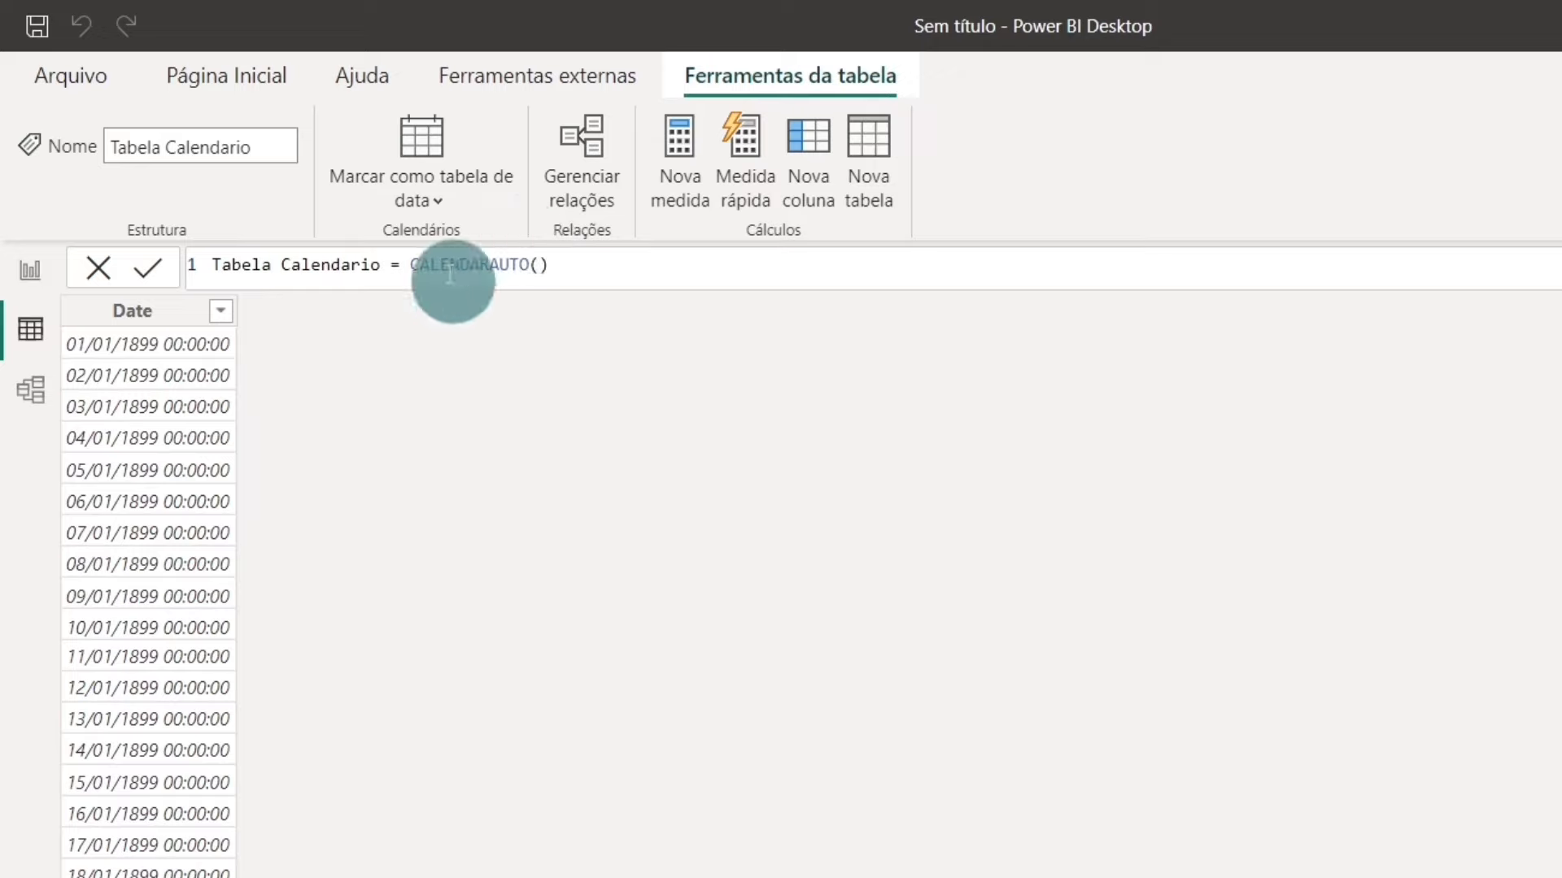
{"action": "left_click", "coordinate": [422, 267]}
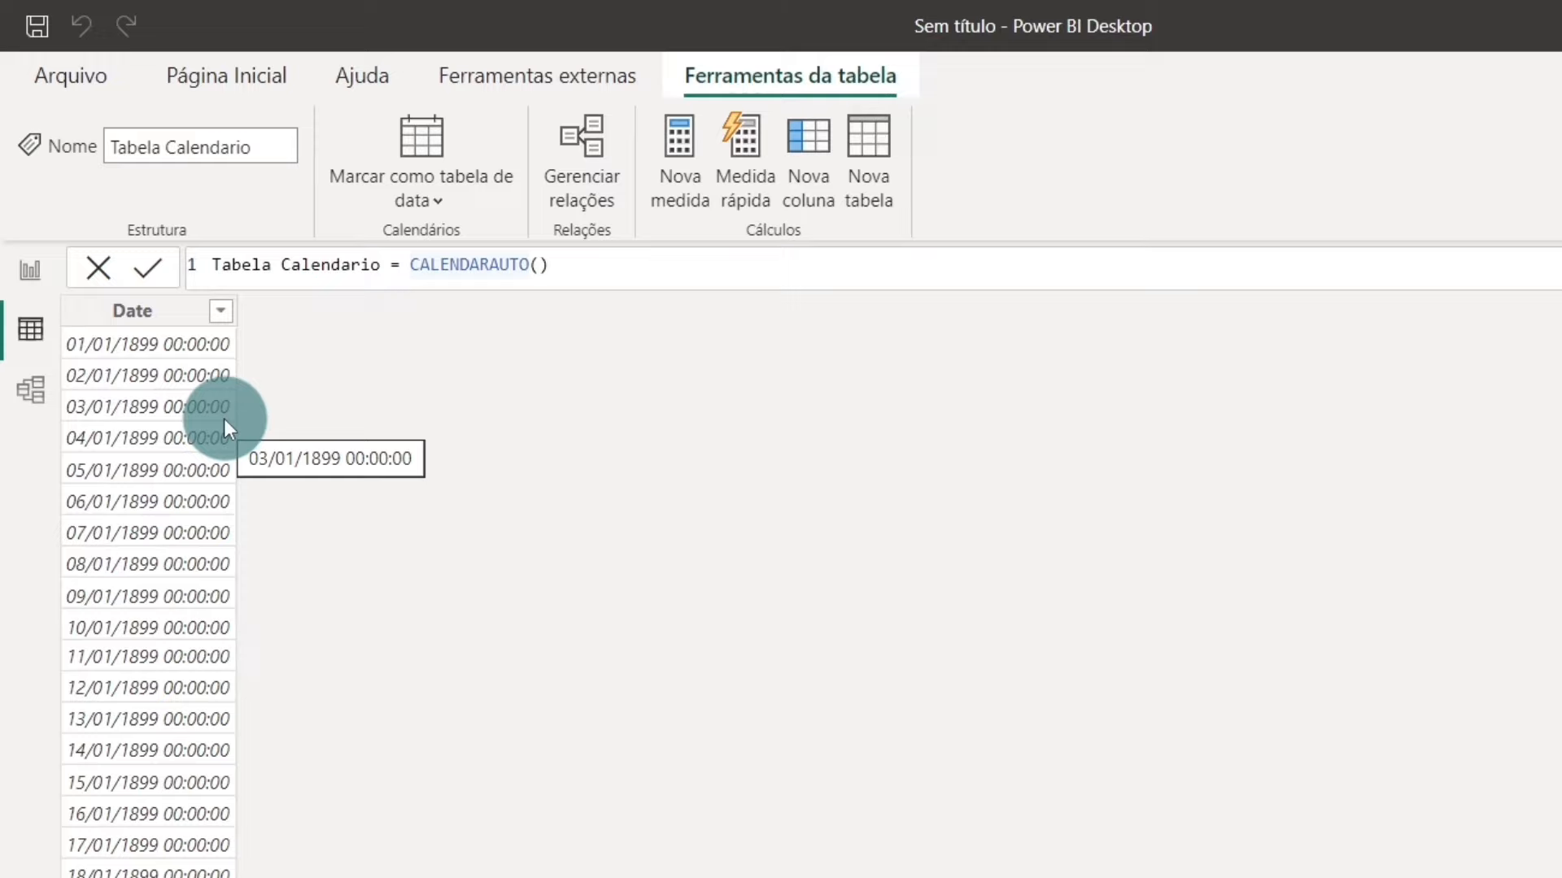
{"action": "left_click", "coordinate": [138, 313]}
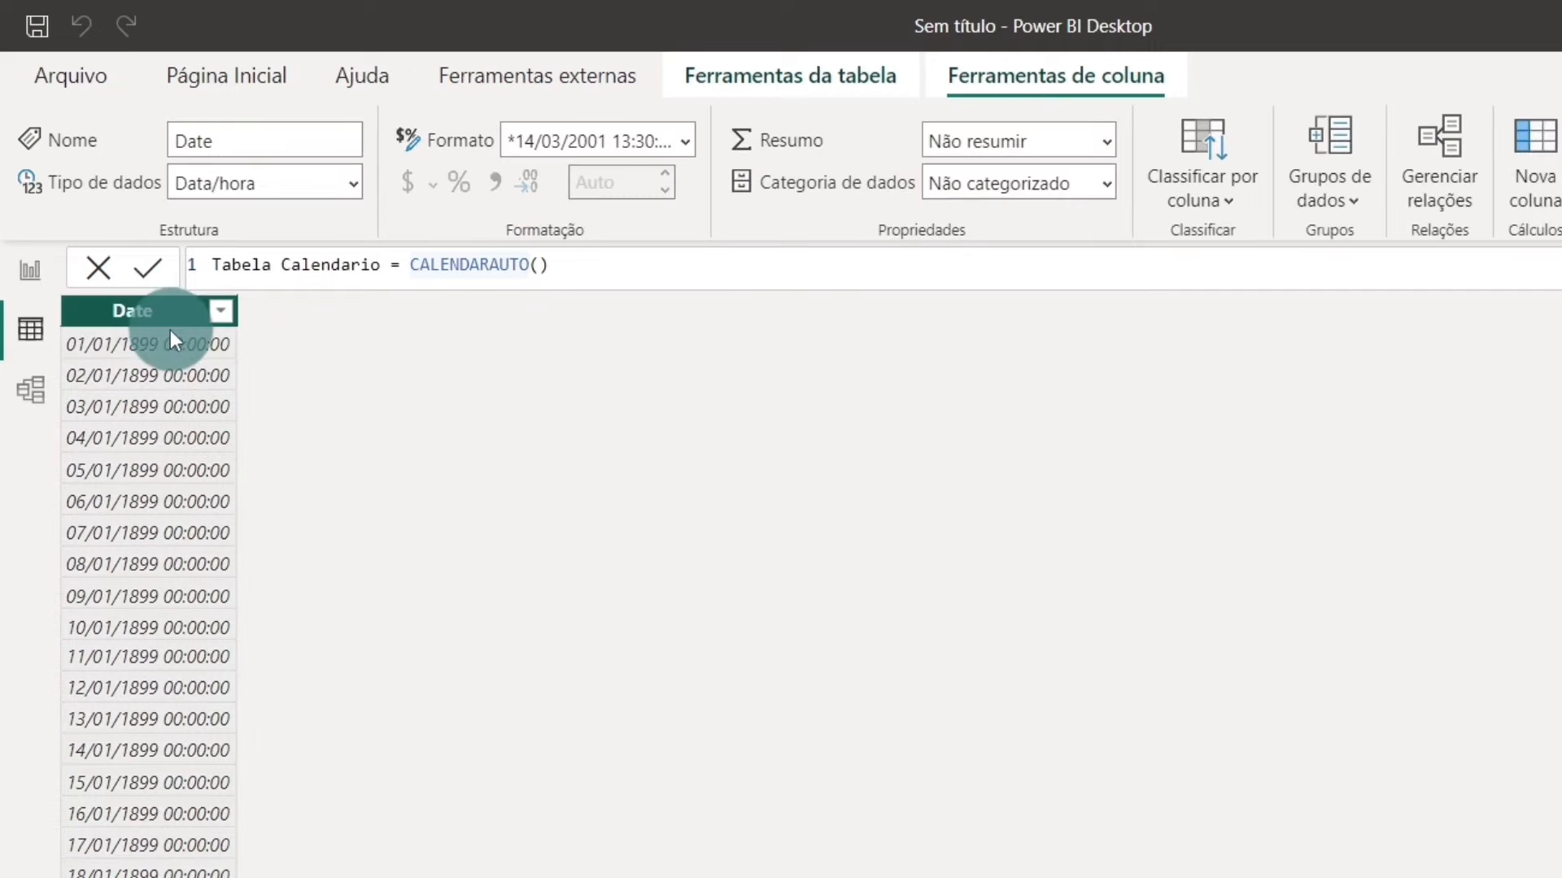
{"action": "left_click", "coordinate": [635, 410]}
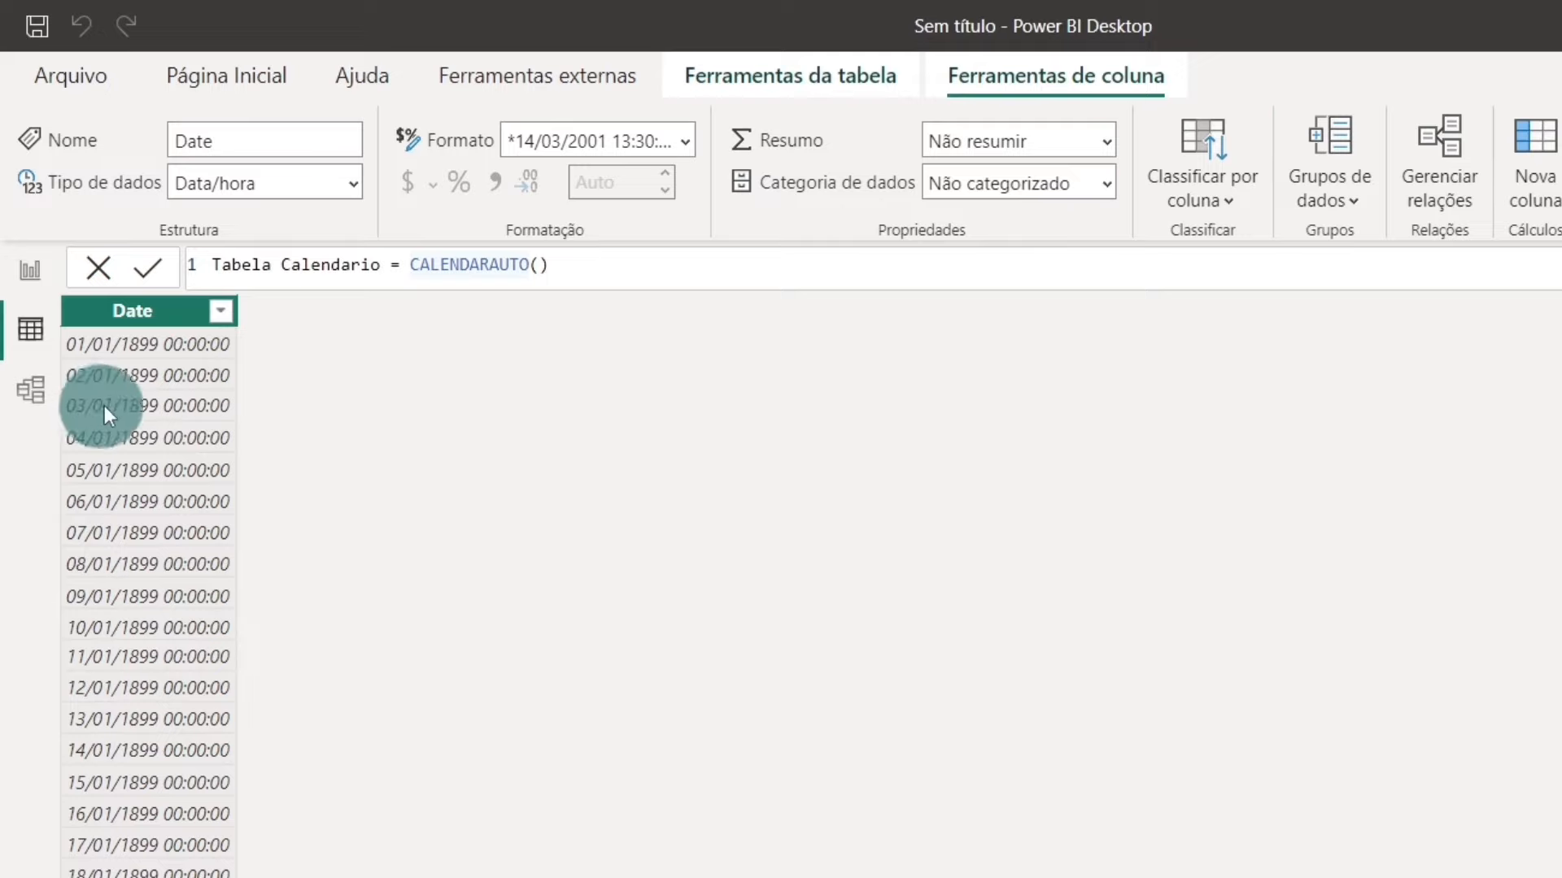
{"action": "scroll", "coordinate": [198, 455], "scroll_direction": "down", "scroll_amount": 20}
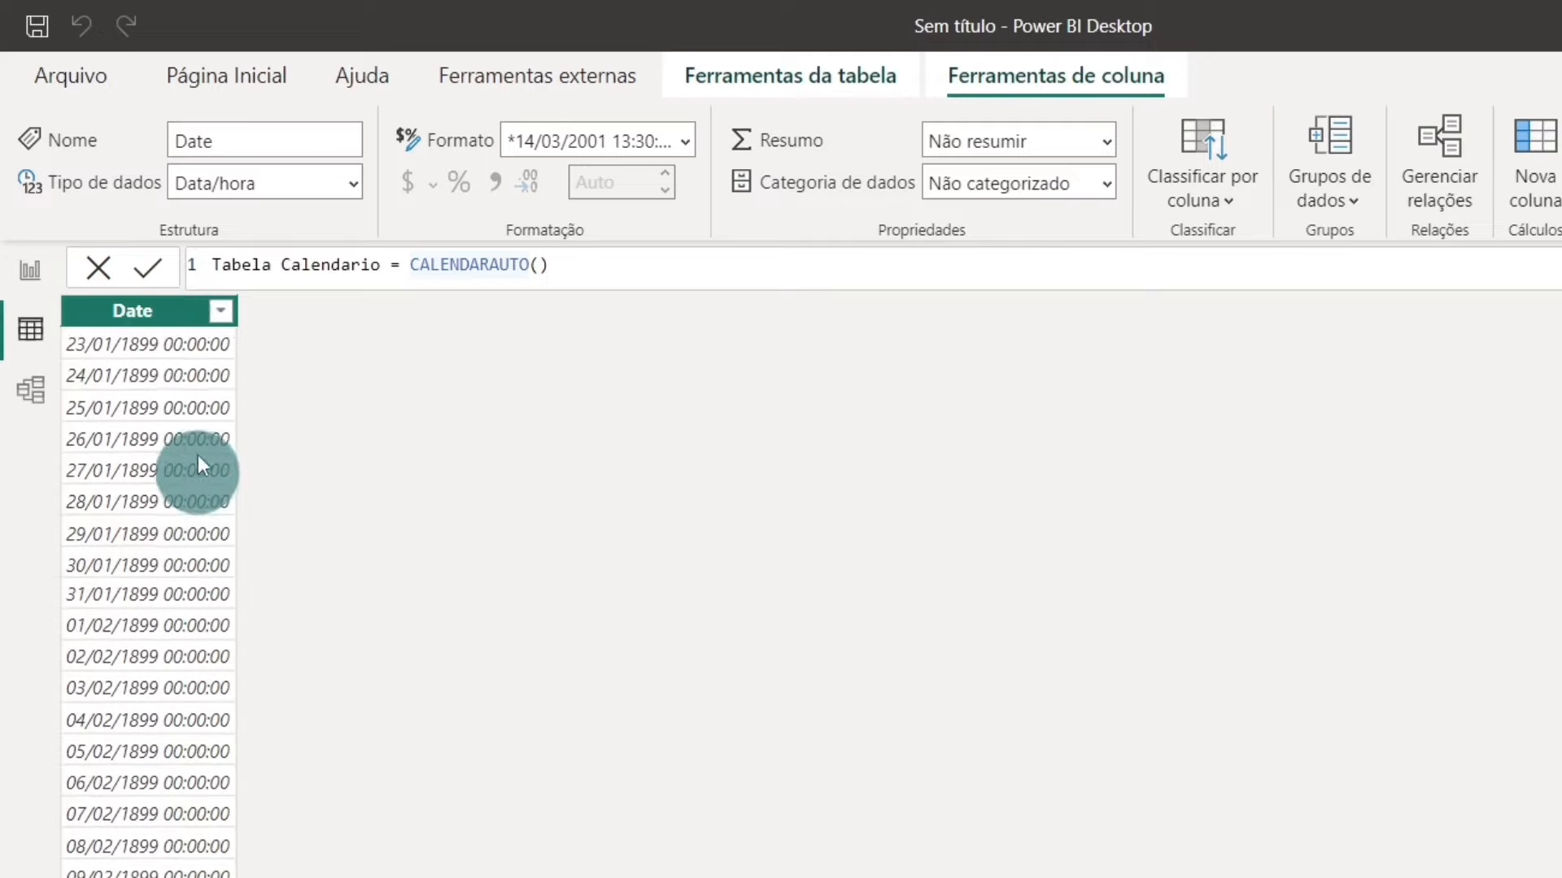
{"action": "scroll", "coordinate": [156, 562], "scroll_direction": "up", "scroll_amount": 20}
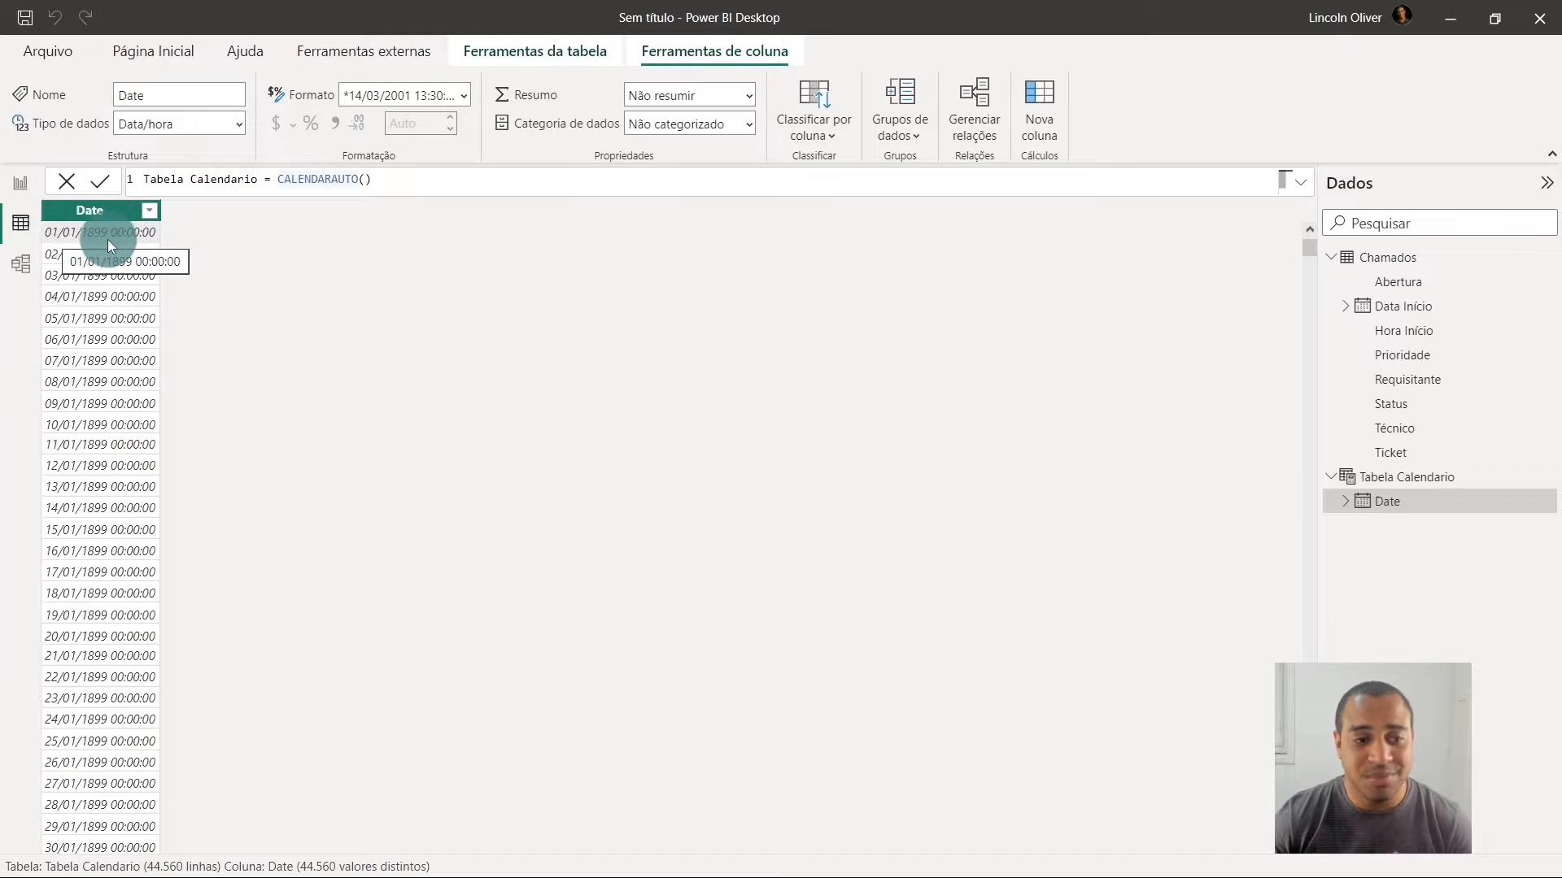
- Check the first and last dates in the Data Início filter list of Chamados, and return to Tabela Calendario
{"action": "left_click", "coordinate": [1401, 303]}
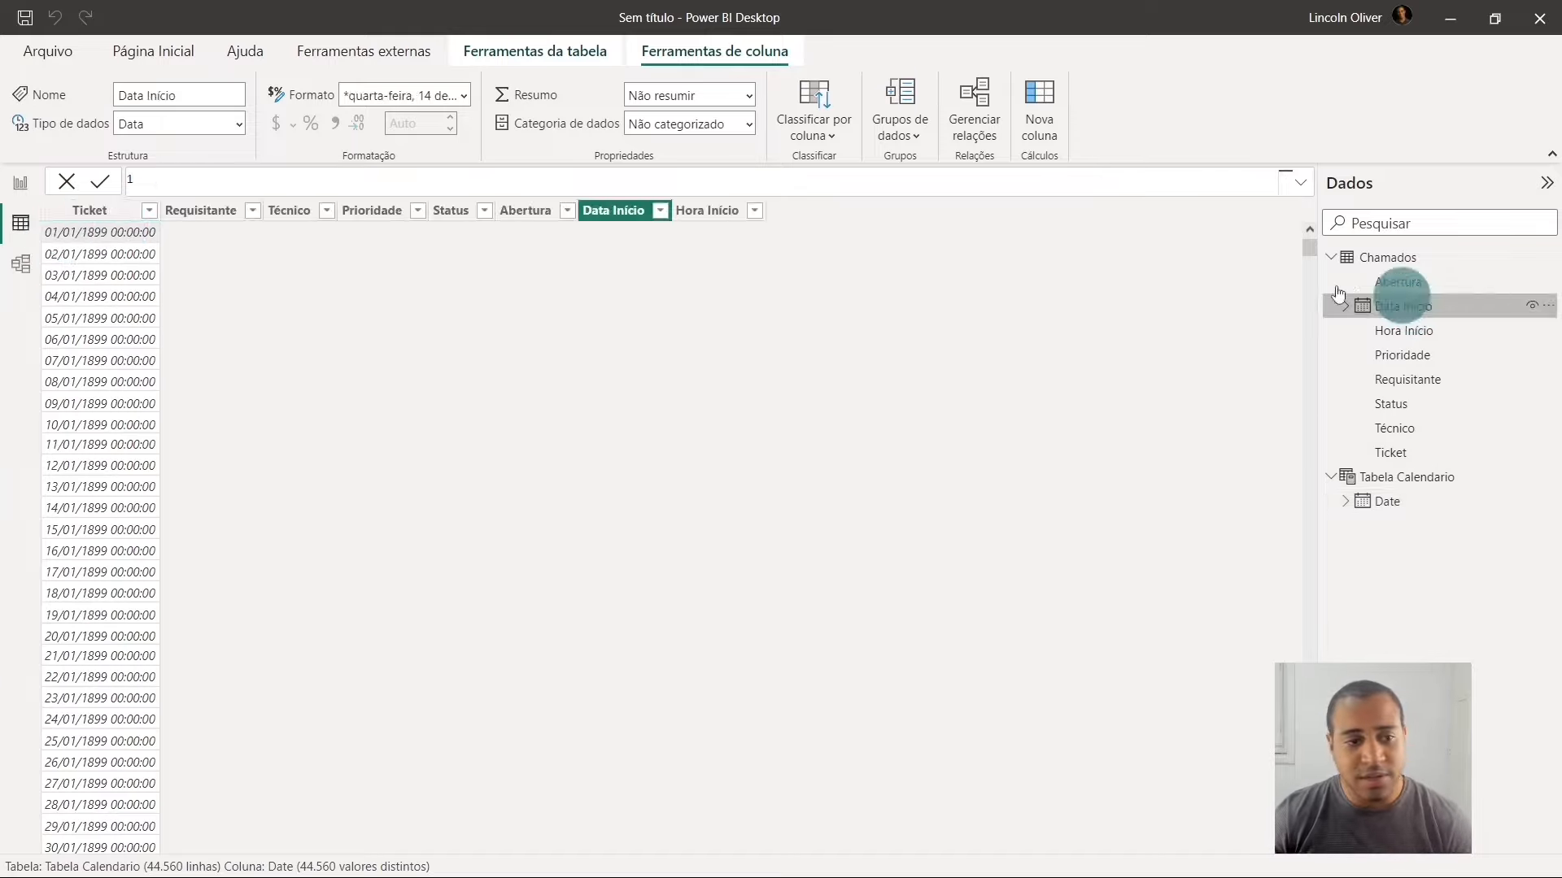
{"action": "left_click", "coordinate": [766, 210]}
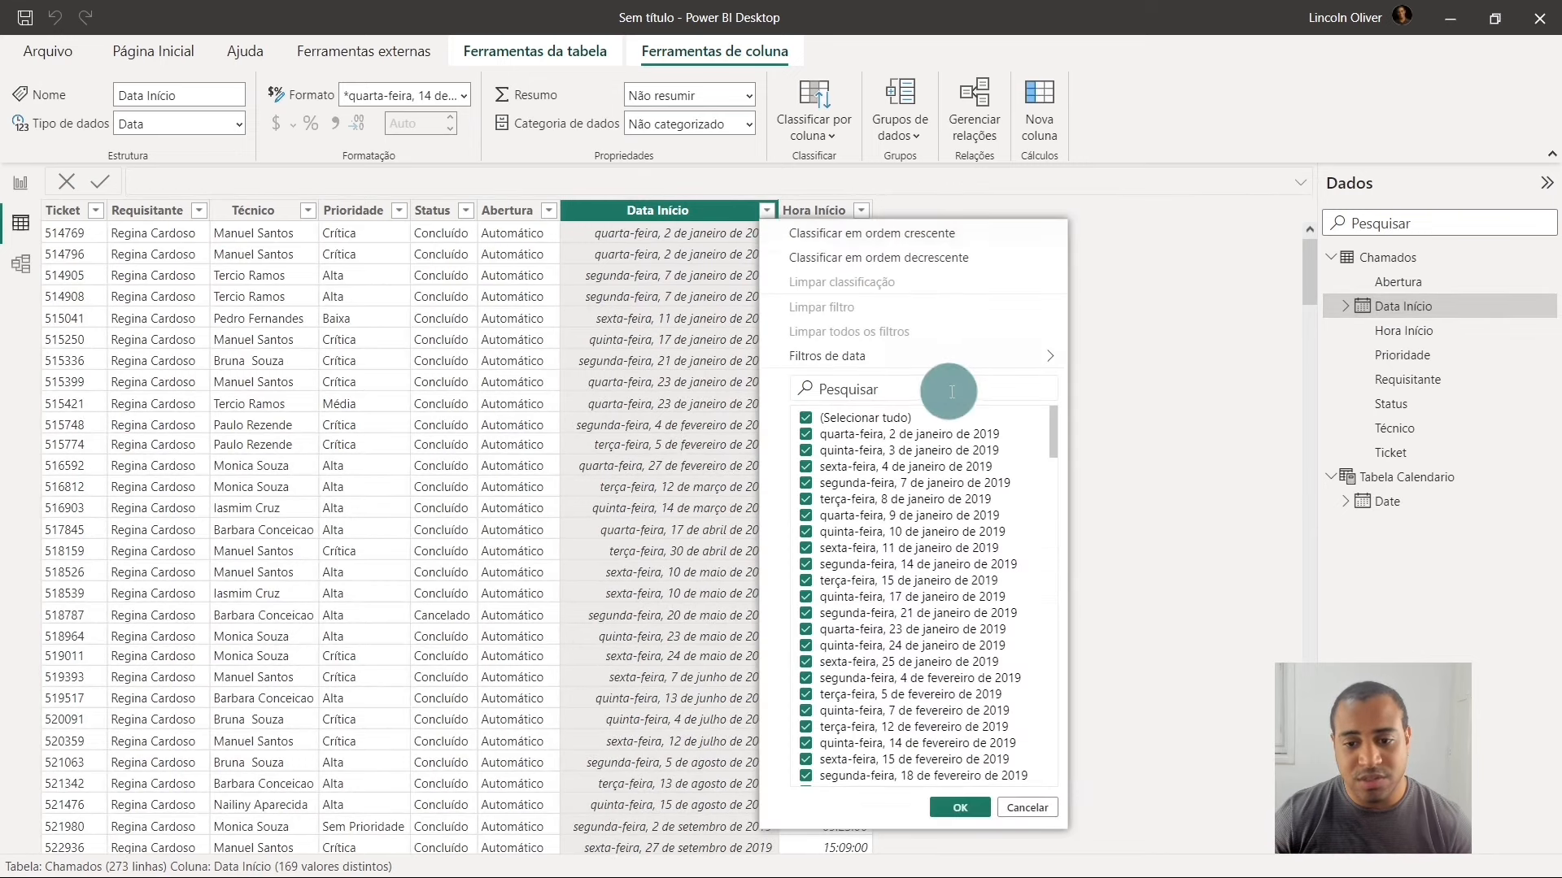
{"action": "left_click_drag", "start_coordinate": [1054, 428], "coordinate": [1038, 793]}
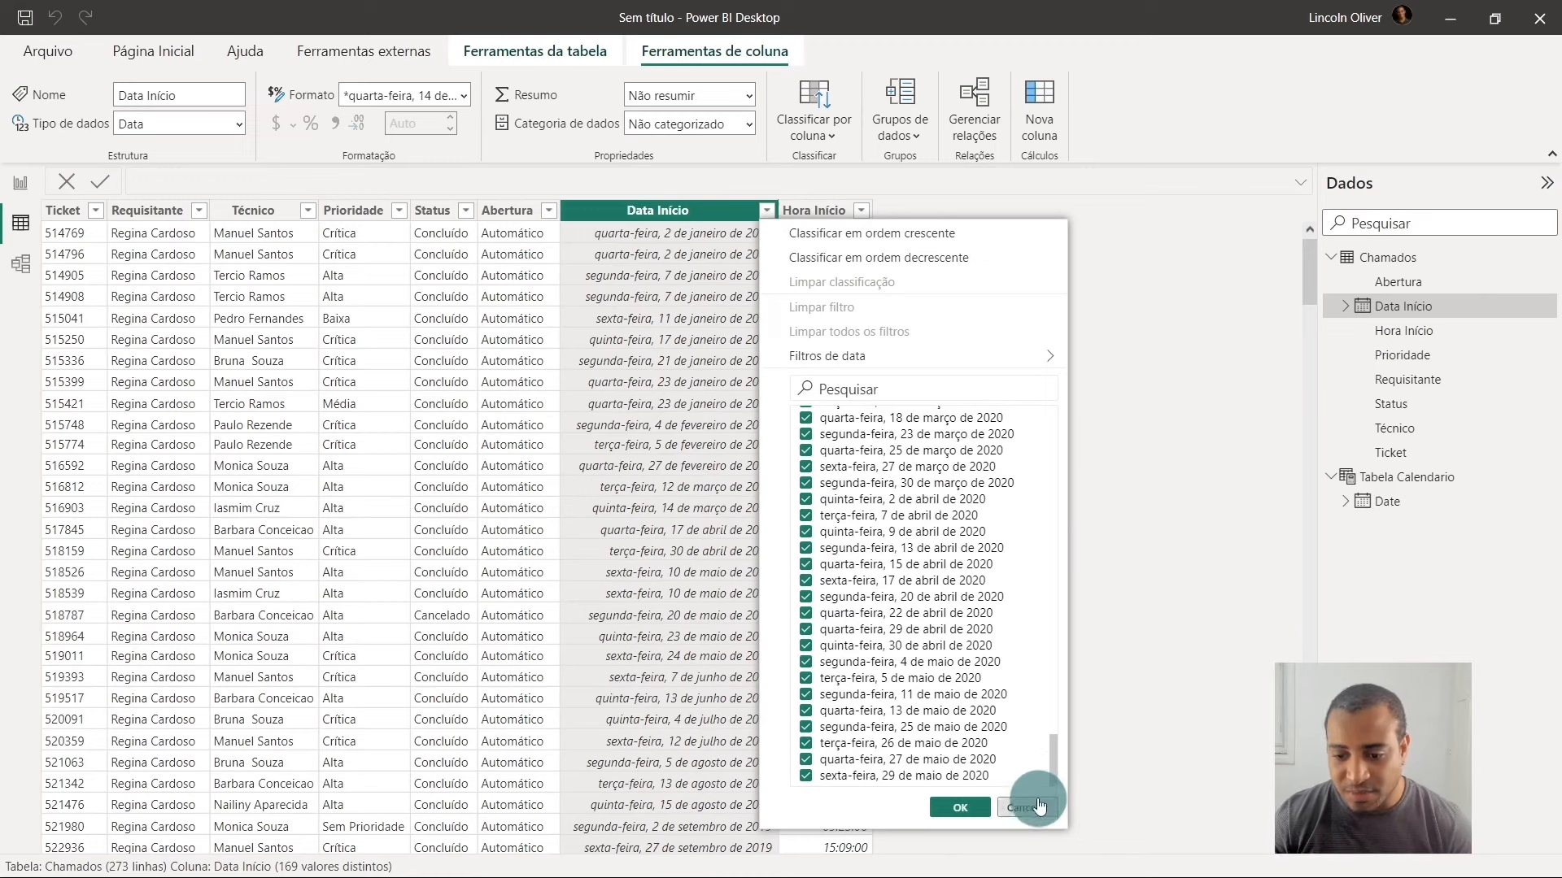
{"action": "left_click", "coordinate": [1027, 808]}
{"action": "left_click", "coordinate": [1401, 477]}
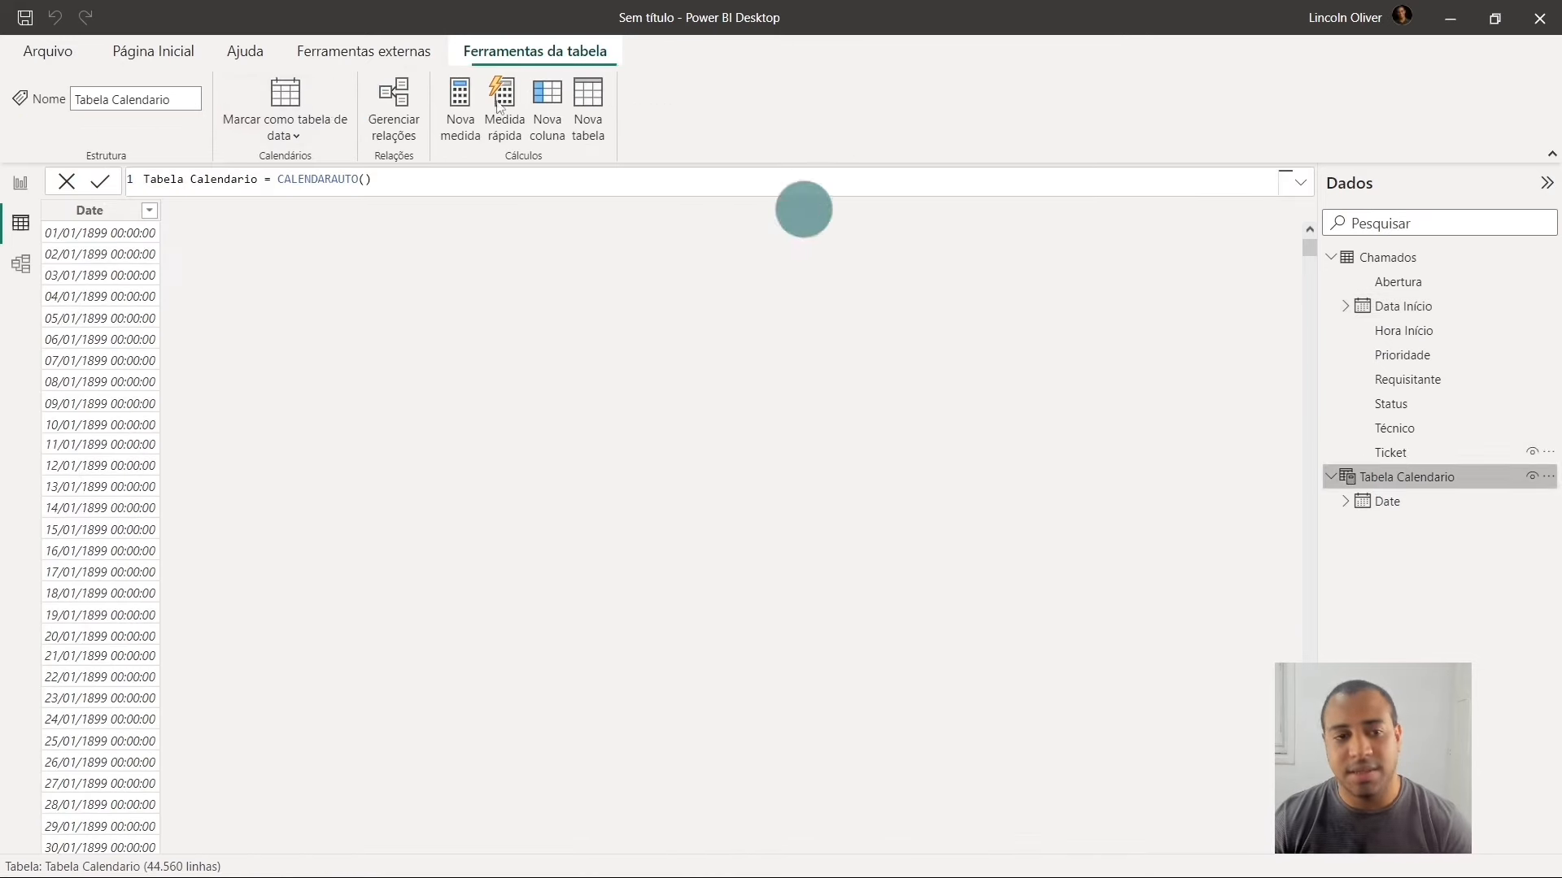
- Move the CALENDARAUTO() expression down to the third line of the Tabela Calendario formula
{"action": "double_click", "coordinate": [302, 178]}
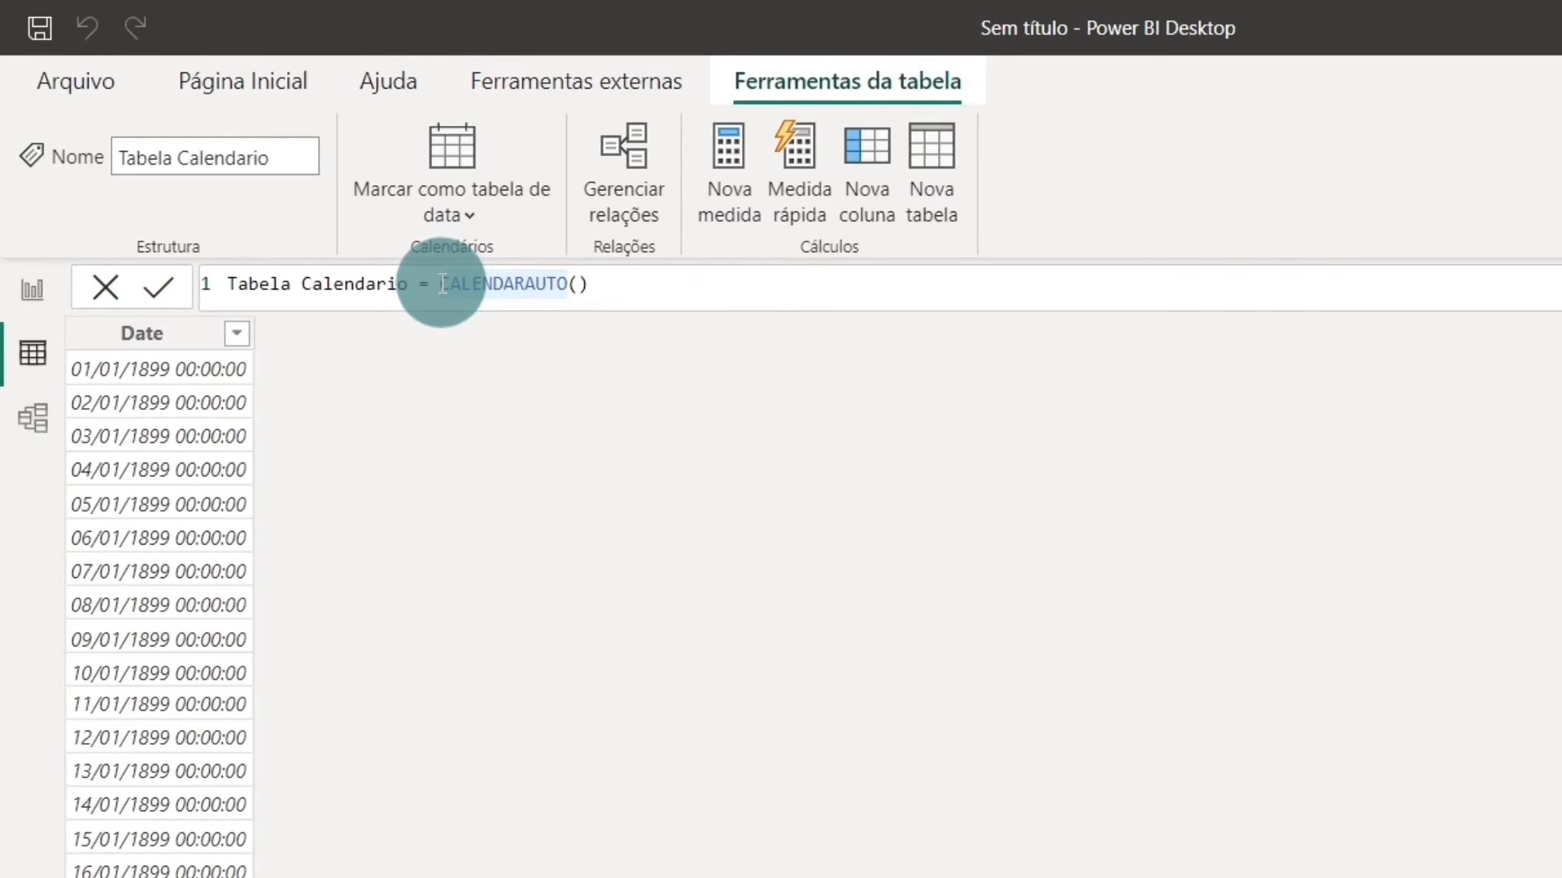
{"action": "key", "text": "shift+Return"}
{"action": "key", "text": "shift+Return"}
{"action": "key", "text": "Tab"}
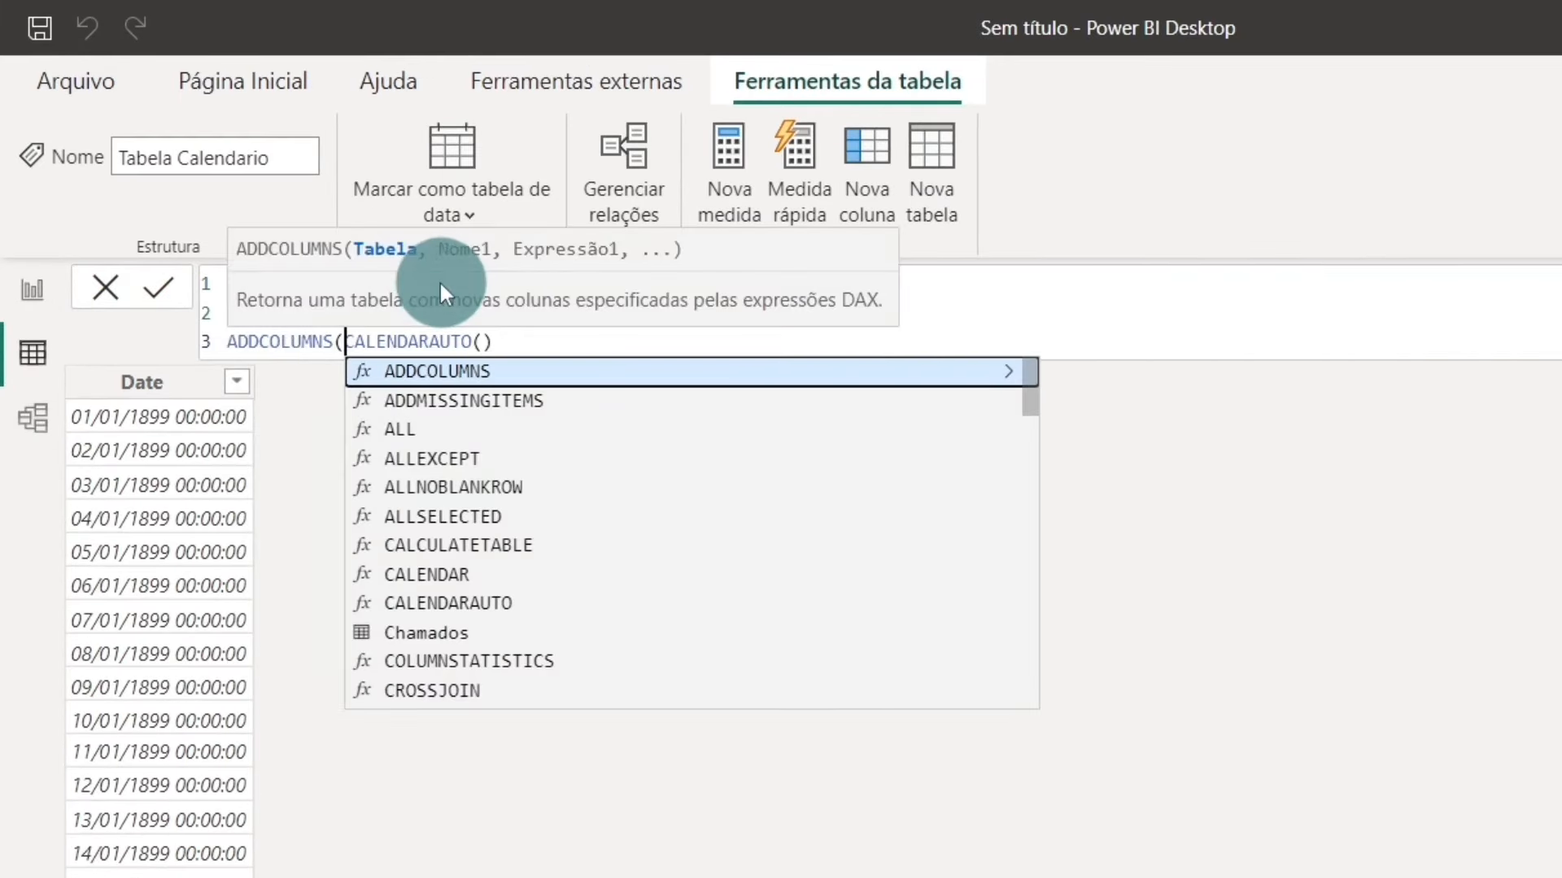
{"action": "key", "text": "BackSpace"}
{"action": "key", "text": "BackSpace"}
{"action": "key", "text": "BackSpace"}
{"action": "key", "text": "BackSpace"}
{"action": "key", "text": "BackSpace"}
{"action": "key", "text": "BackSpace"}
{"action": "key", "text": "BackSpace"}
{"action": "key", "text": "BackSpace"}
{"action": "key", "text": "BackSpace"}
{"action": "key", "text": "BackSpace"}
{"action": "key", "text": "BackSpace"}
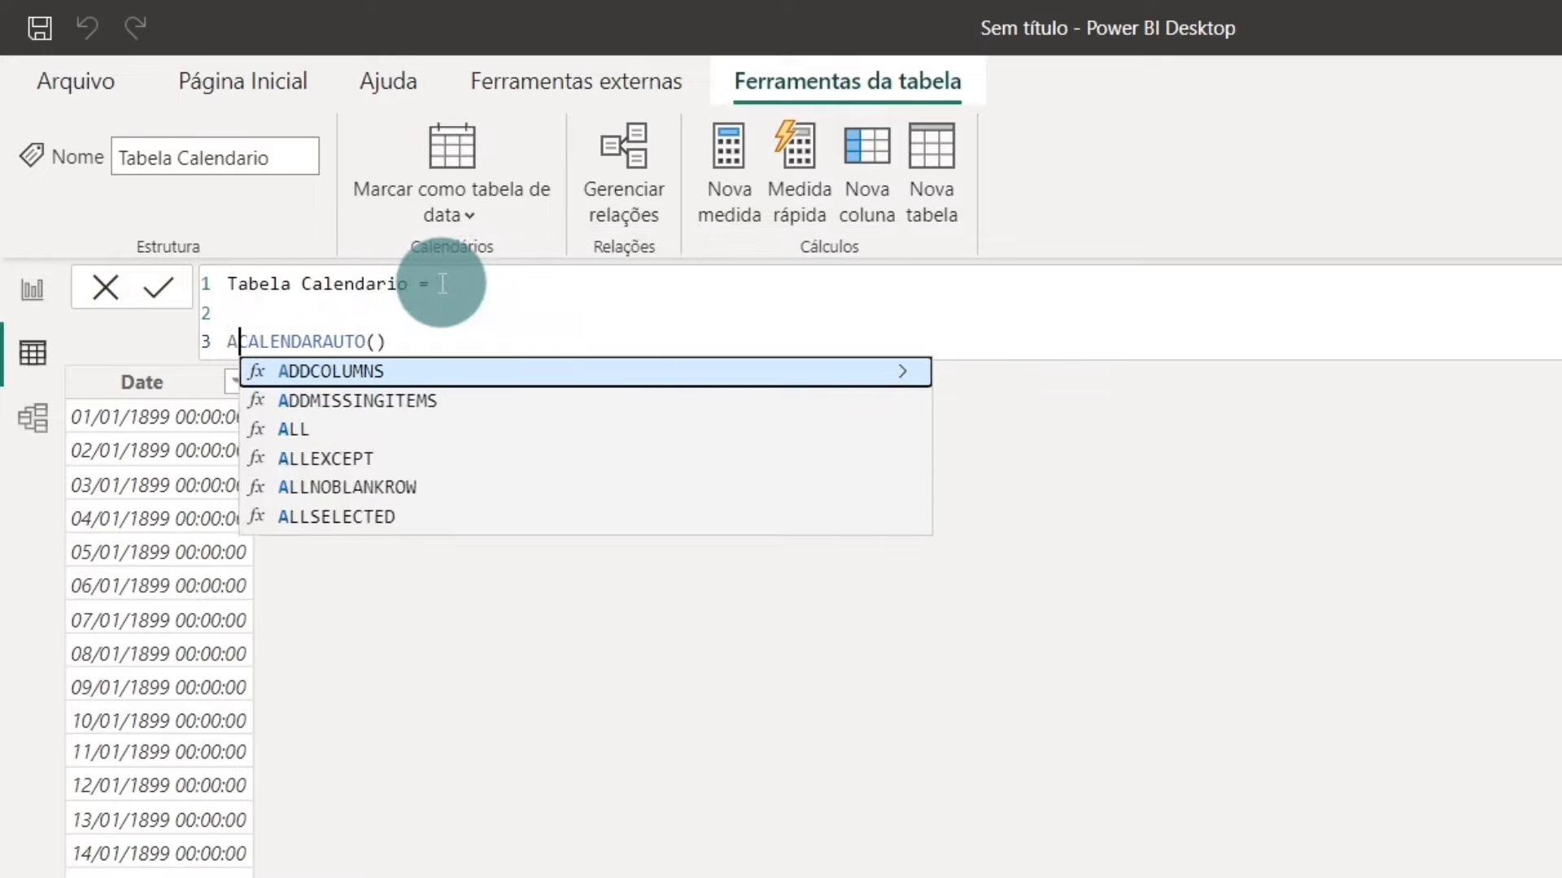
- Replace the CALENDARAUTO() expression with an indented CALENDAR function on the formula's third line
{"action": "key", "text": "shift+End"}
{"action": "key", "text": "BackSpace"}
{"action": "type", "text": "calen"}
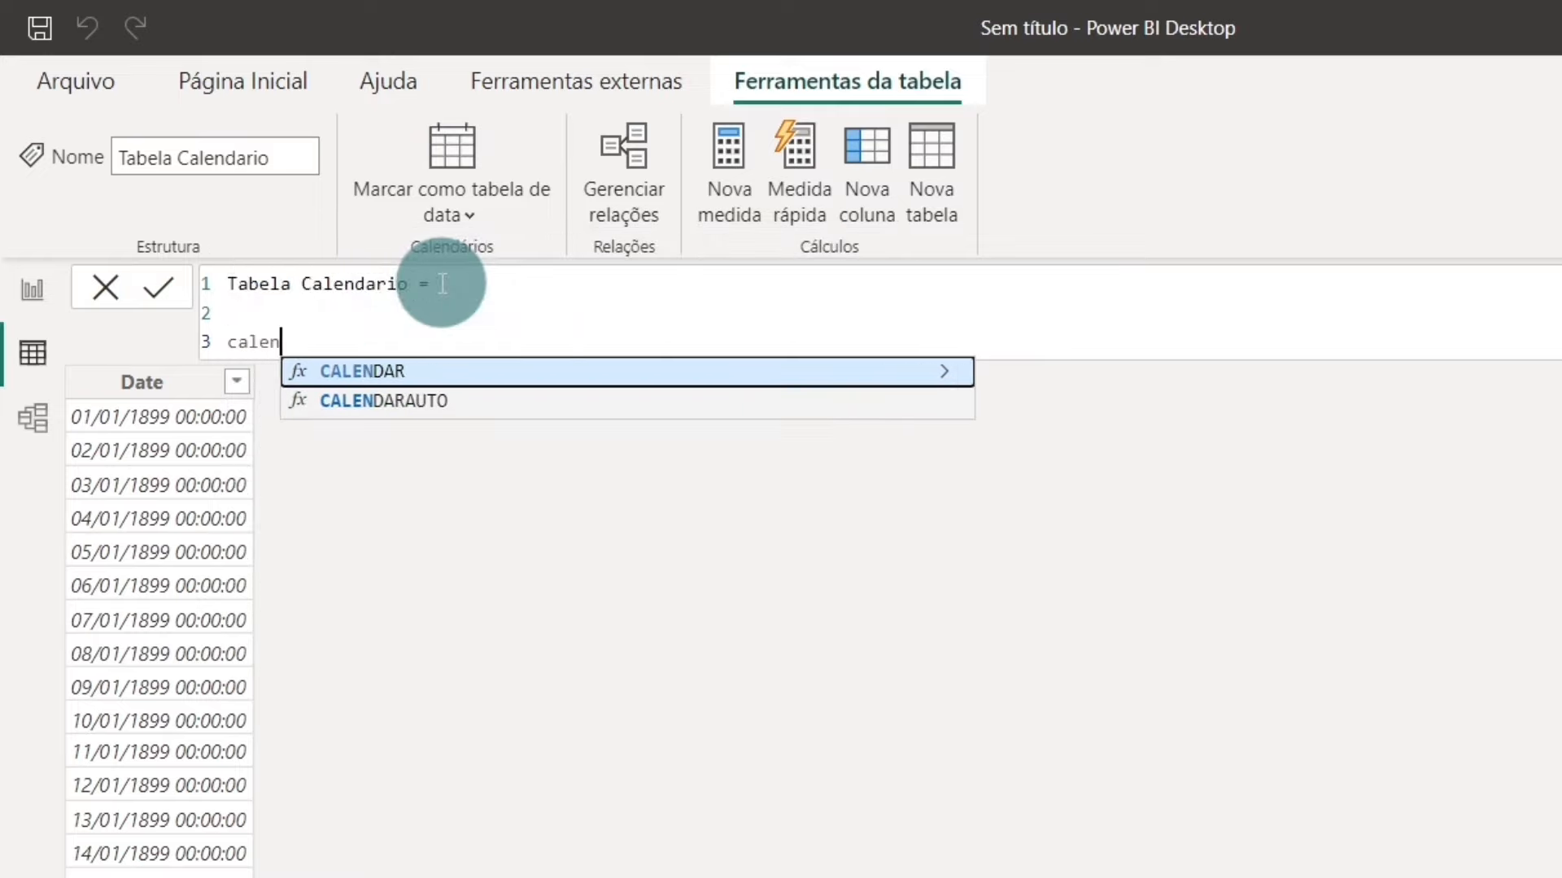
{"action": "key", "text": "Tab"}
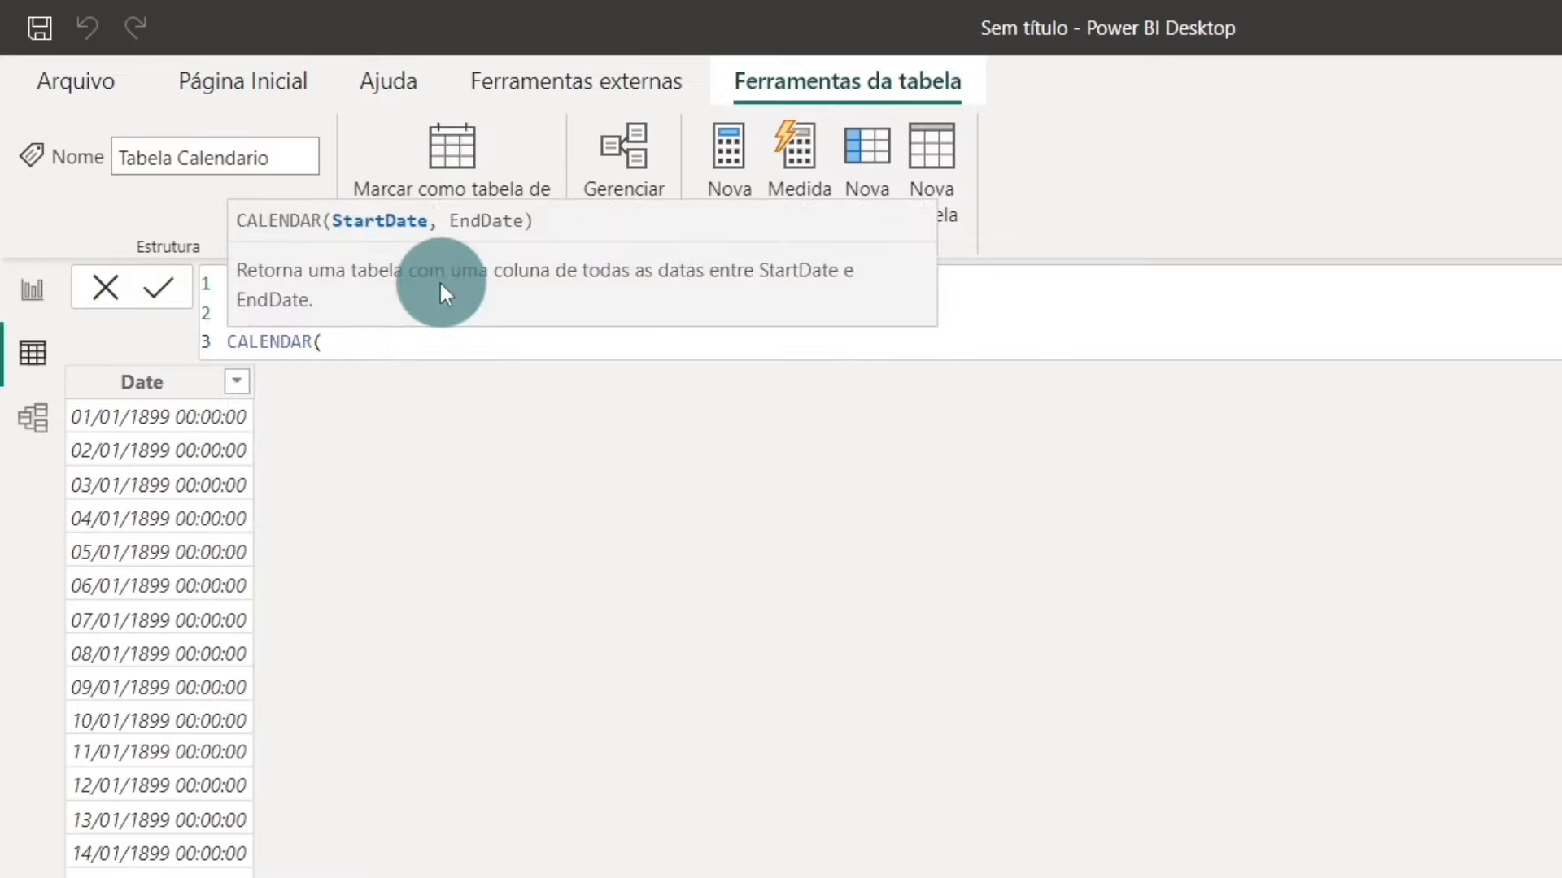
{"action": "left_click", "coordinate": [227, 336]}
{"action": "left_click", "coordinate": [424, 332]}
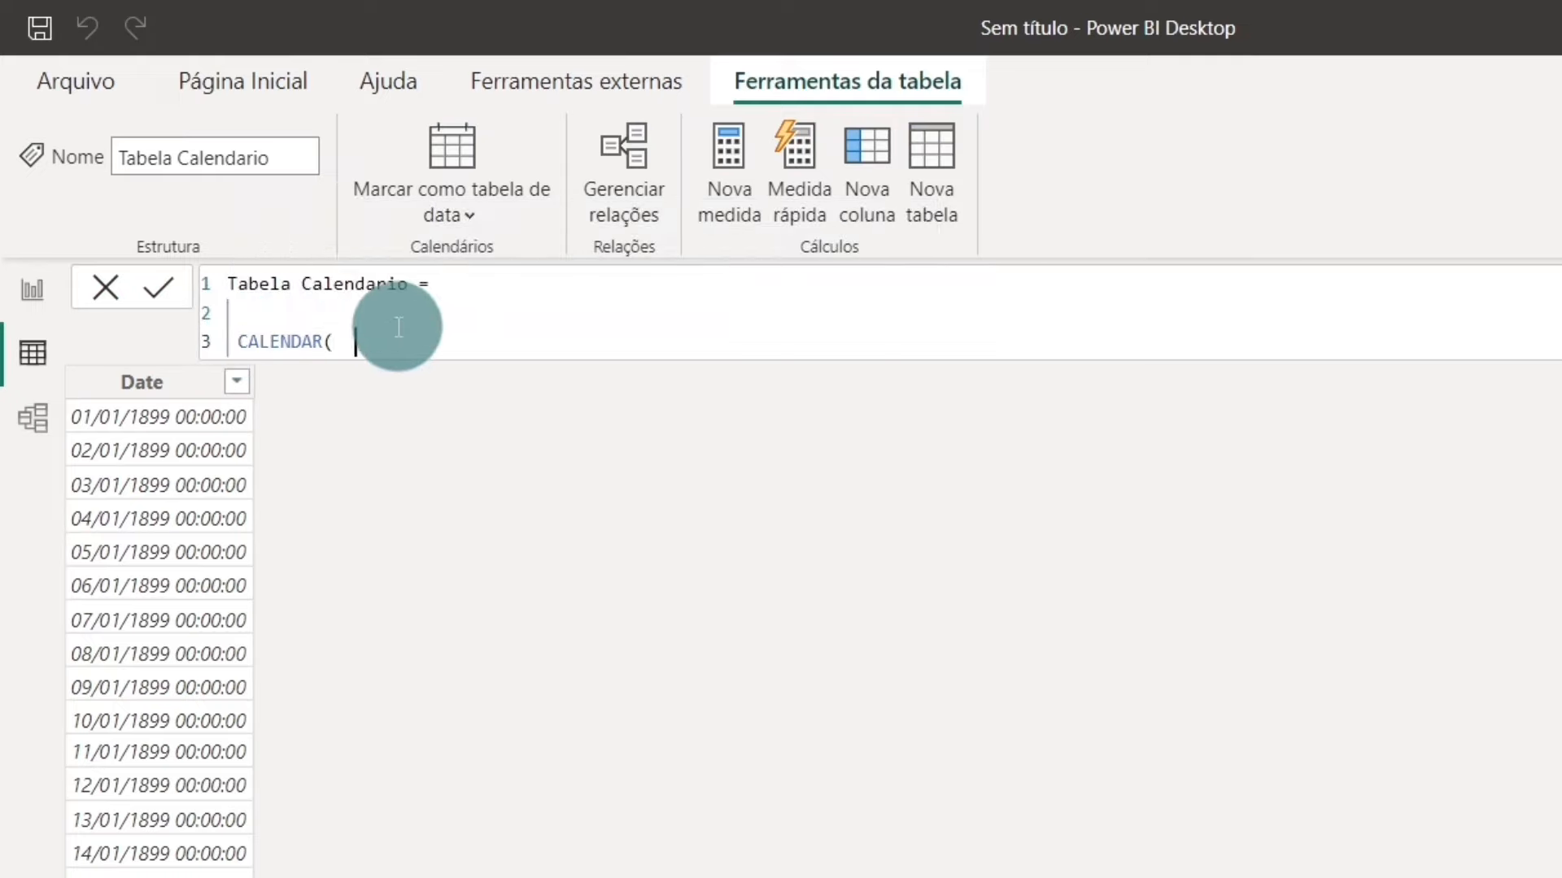
{"action": "key", "text": "BackSpace"}
- Enter MIN(Chamados[Data Início]) as the start date of the CALENDAR function
{"action": "type", "text": "min"}
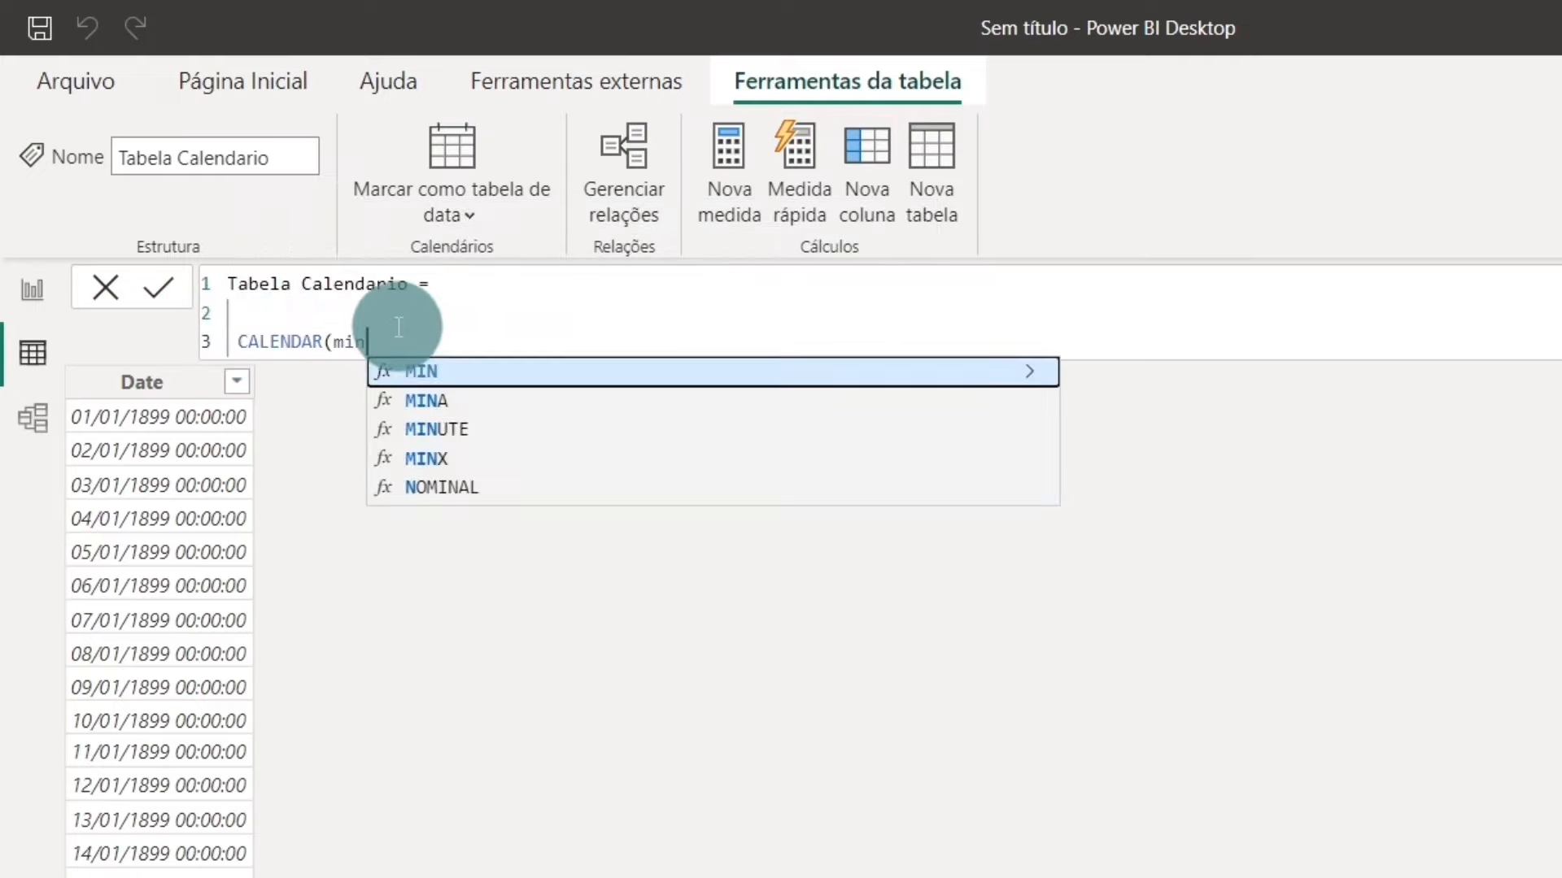
{"action": "key", "text": "Tab"}
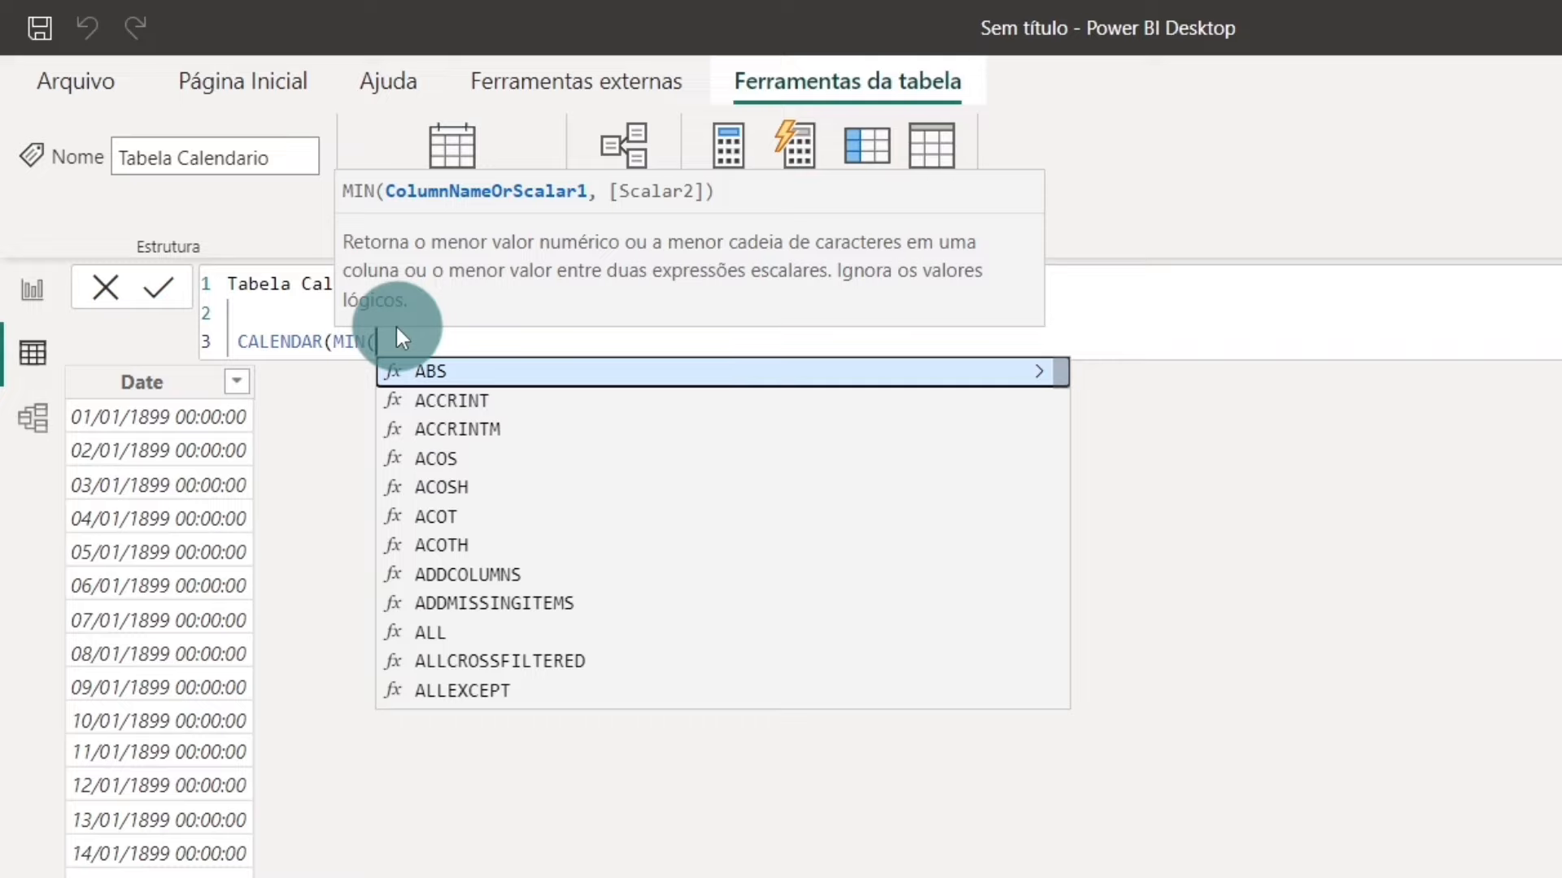
{"action": "type", "text": "data"}
{"action": "key", "text": "Up"}
{"action": "key", "text": "Up"}
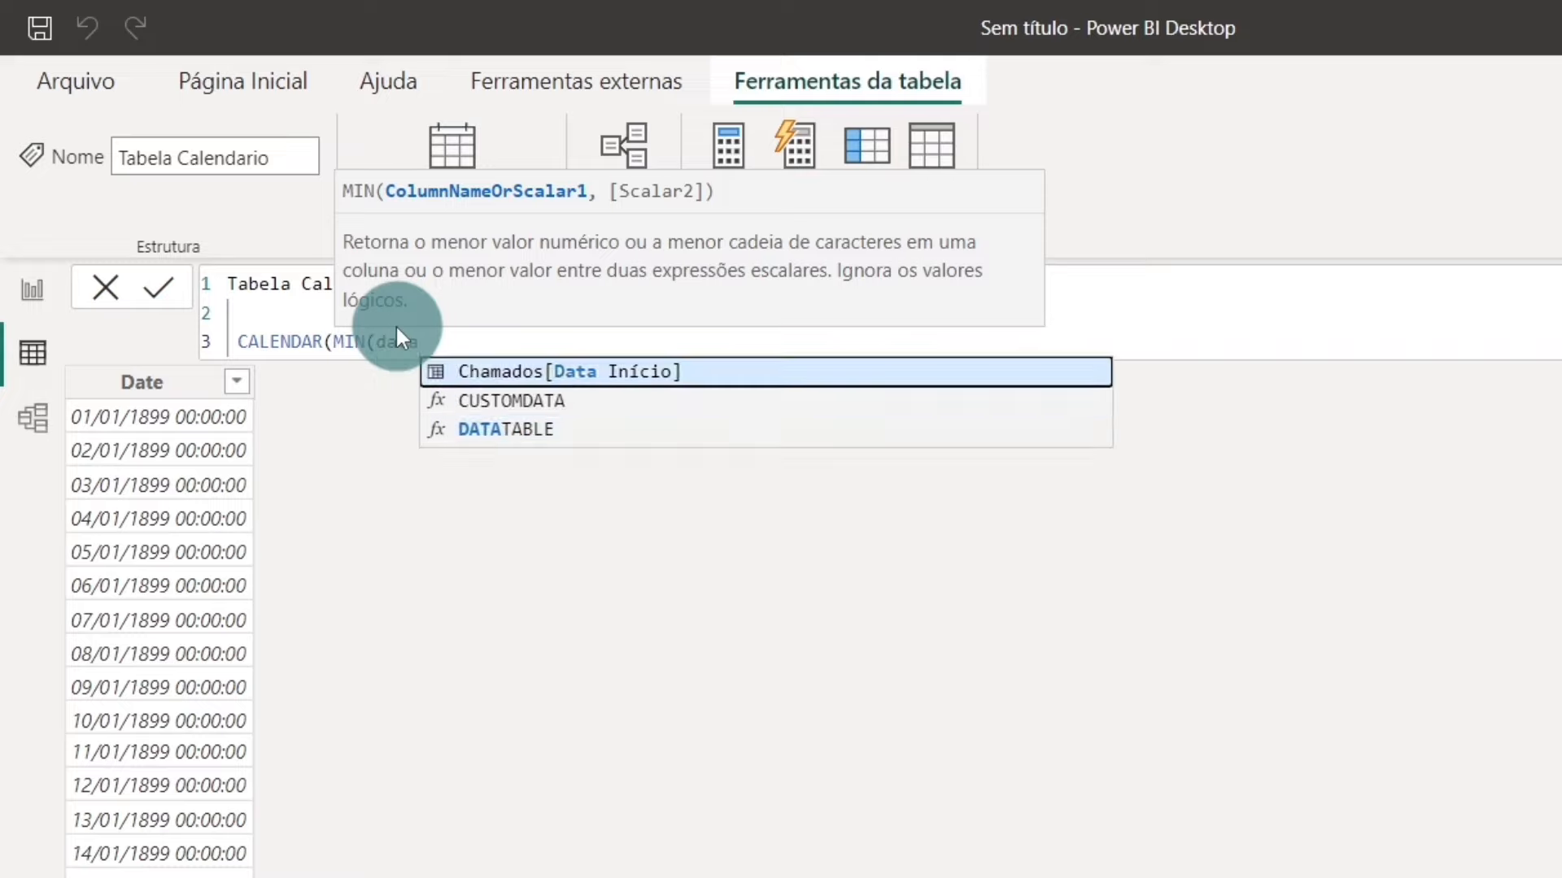
{"action": "key", "text": "Tab"}
{"action": "type", "text": ")"}
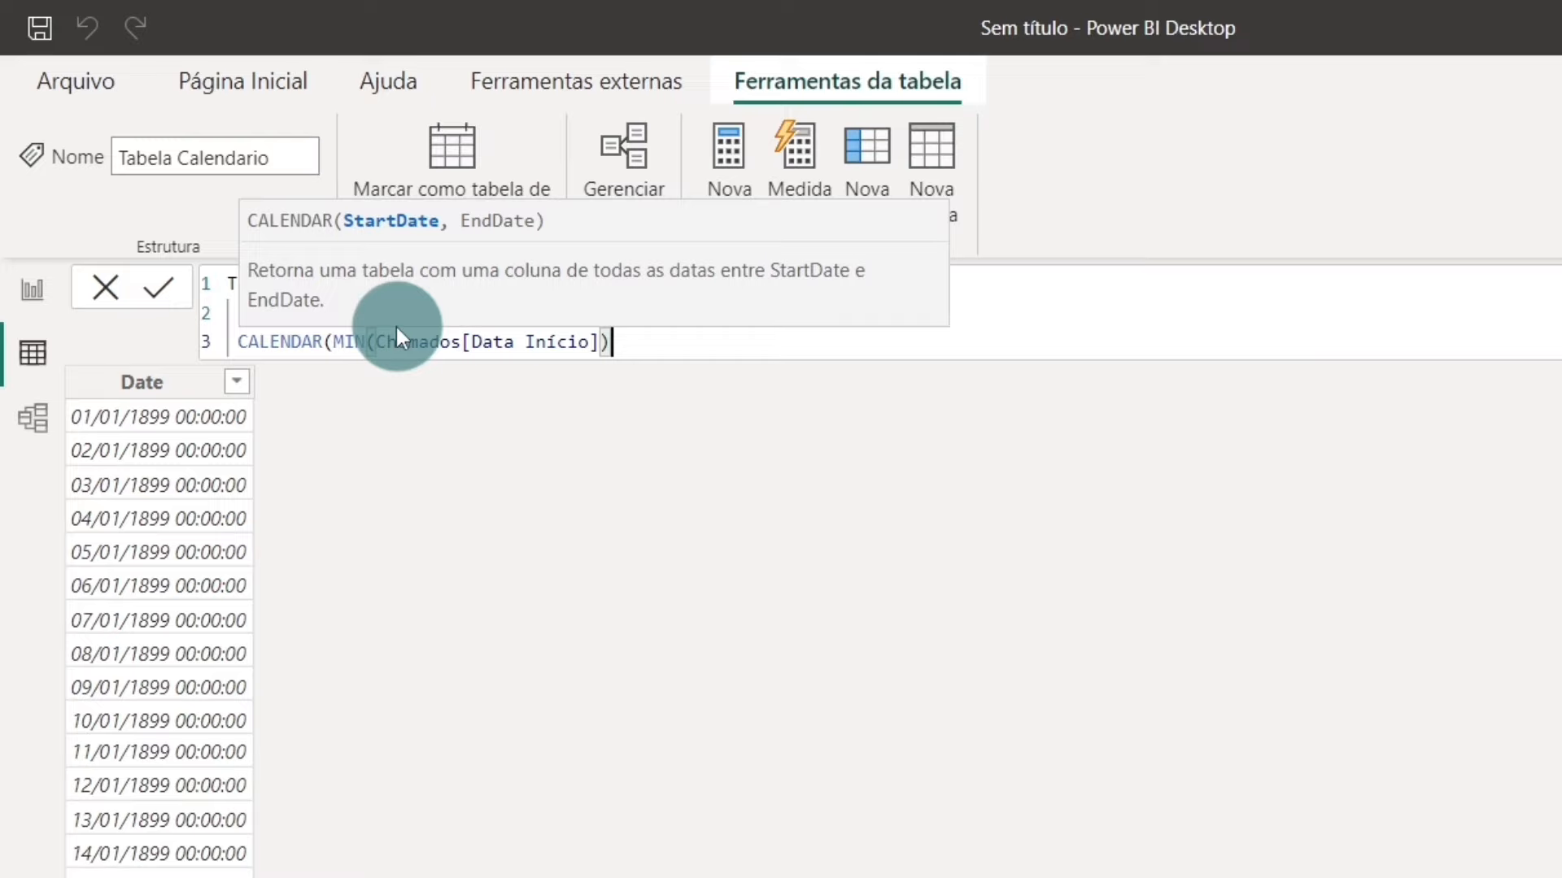
{"action": "left_click_drag", "start_coordinate": [377, 342], "coordinate": [776, 343]}
{"action": "left_click", "coordinate": [783, 341]}
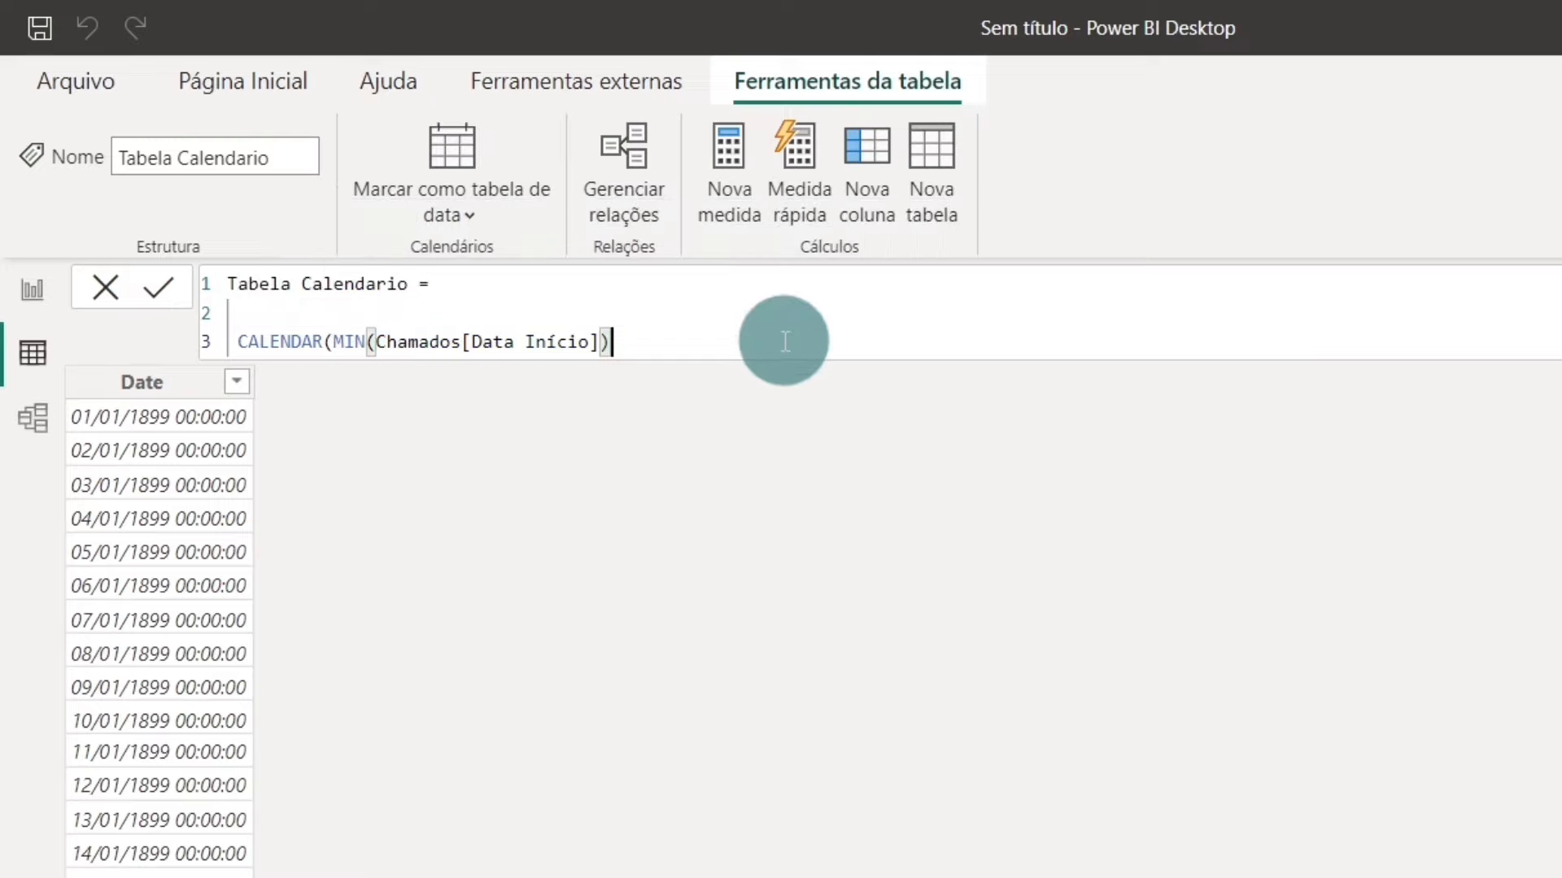
{"action": "left_click_drag", "start_coordinate": [472, 341], "coordinate": [578, 342]}
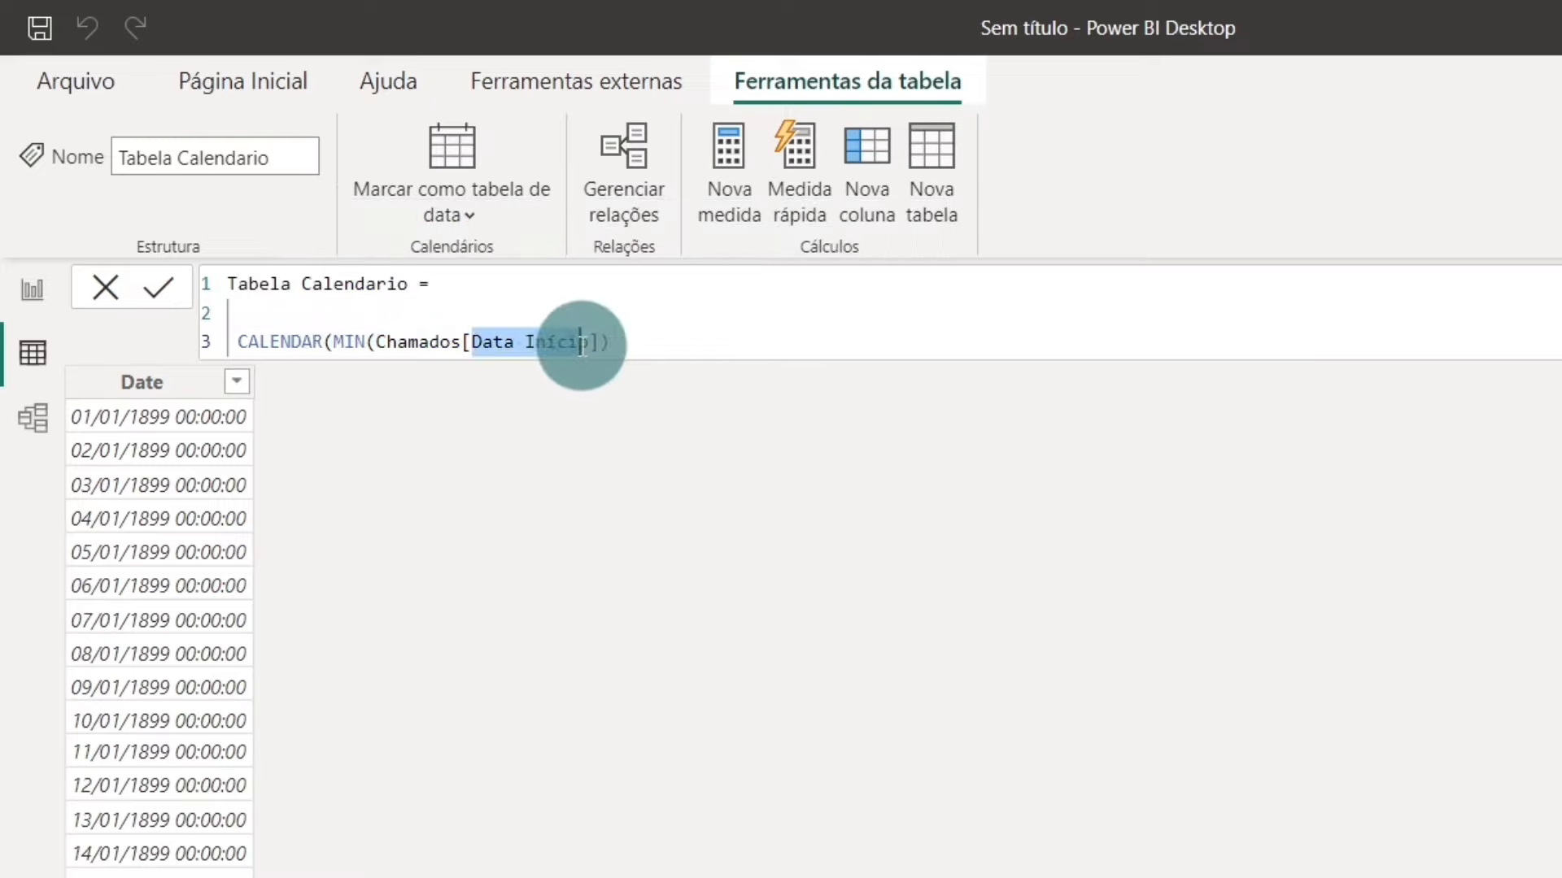
{"action": "double_click", "coordinate": [394, 342]}
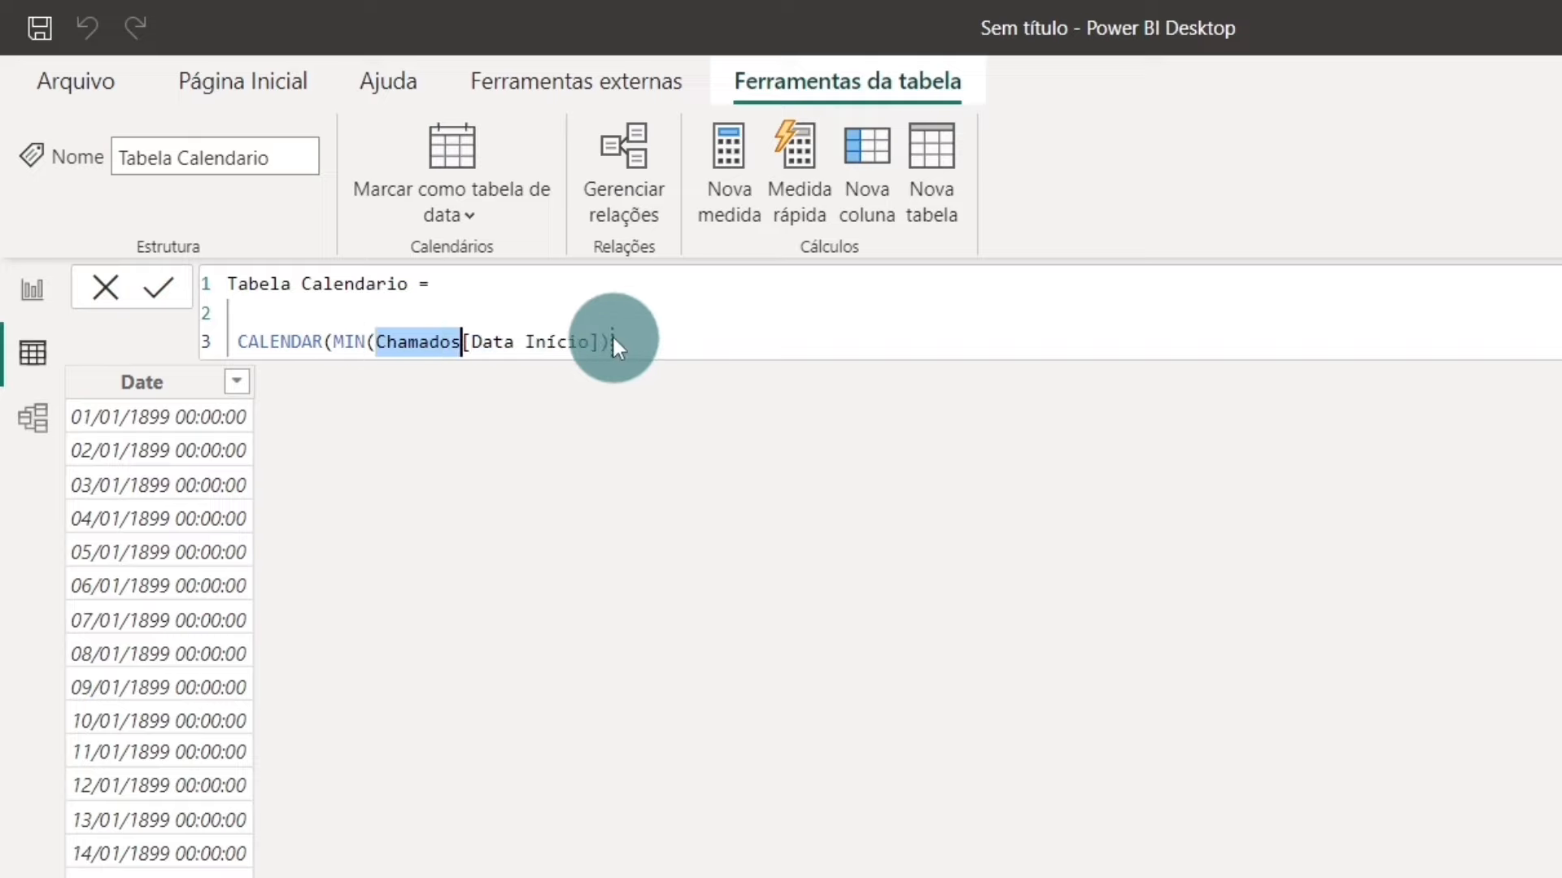
{"action": "left_click", "coordinate": [727, 350]}
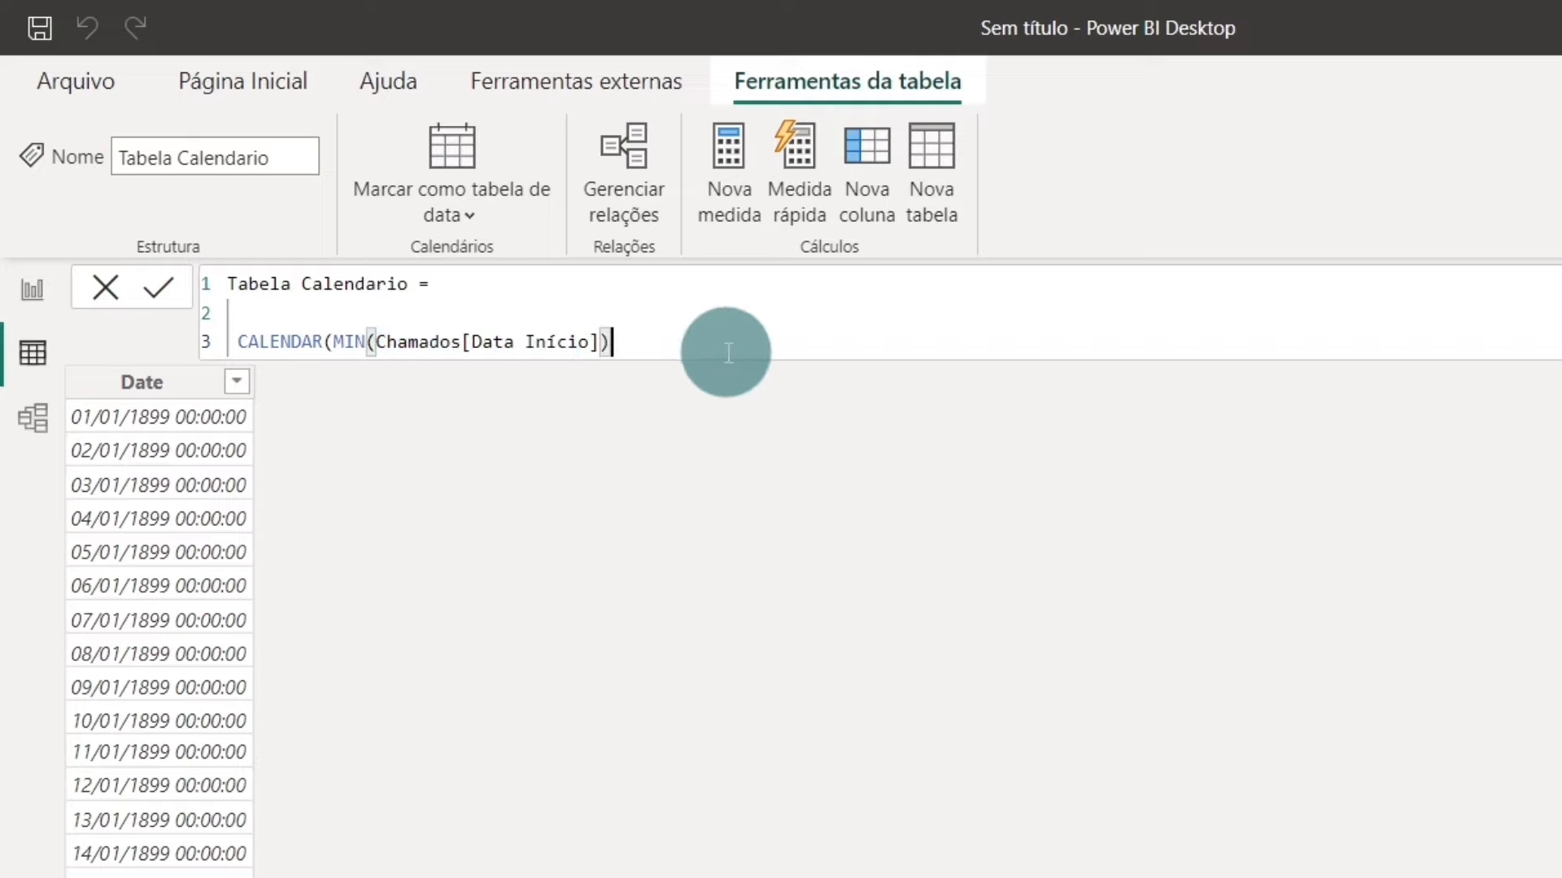
- Add MAX(Chamados[Data Início]) as the end date, close the CALENDAR function and commit the formula
{"action": "type", "text": ","}
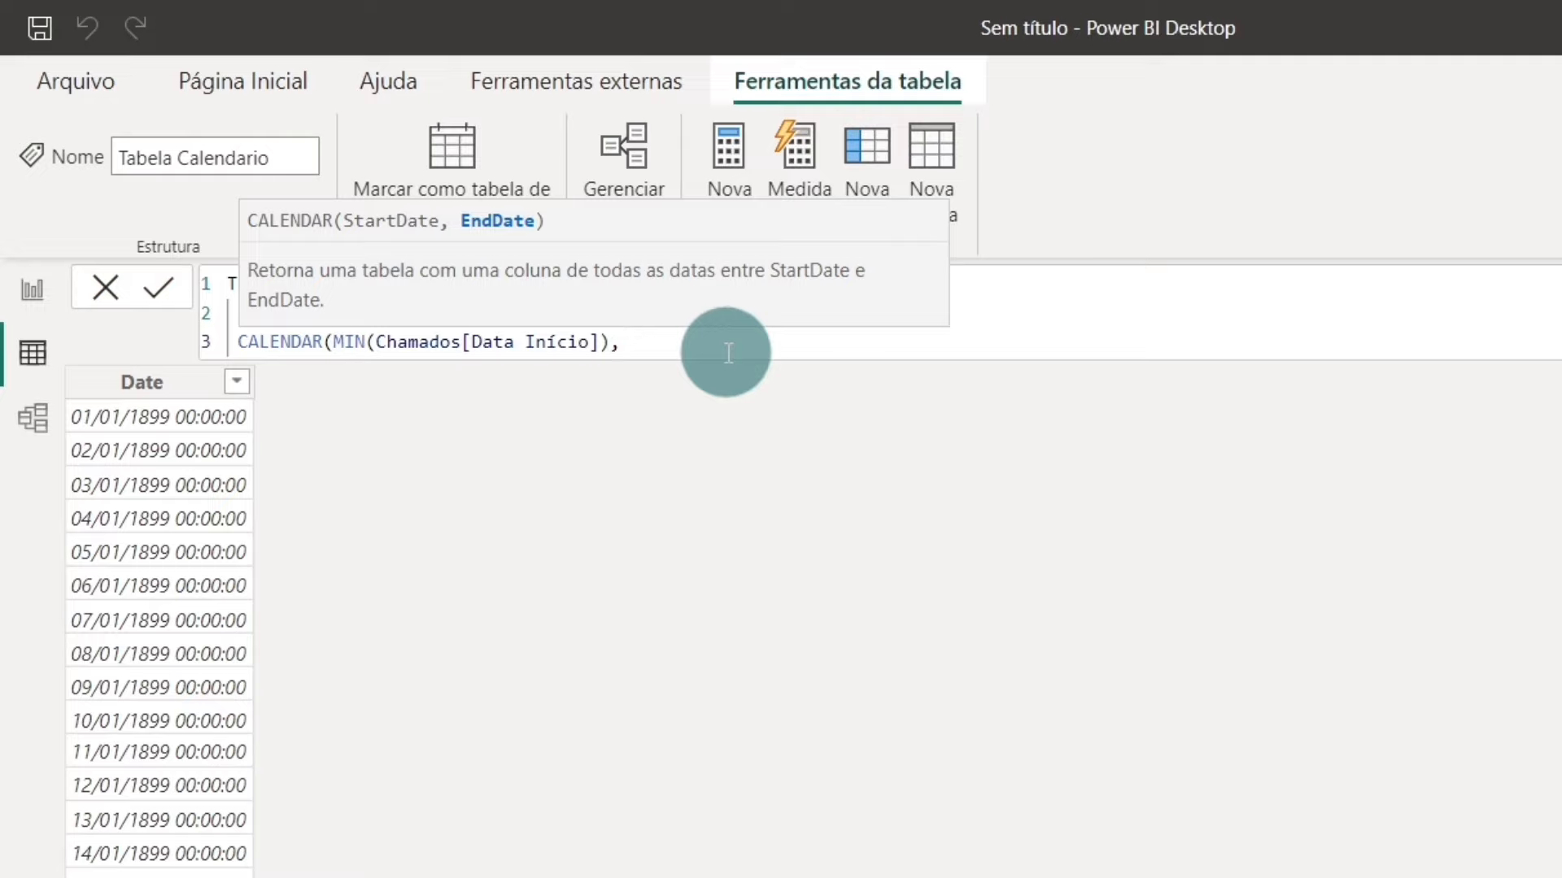
{"action": "type", "text": "max"}
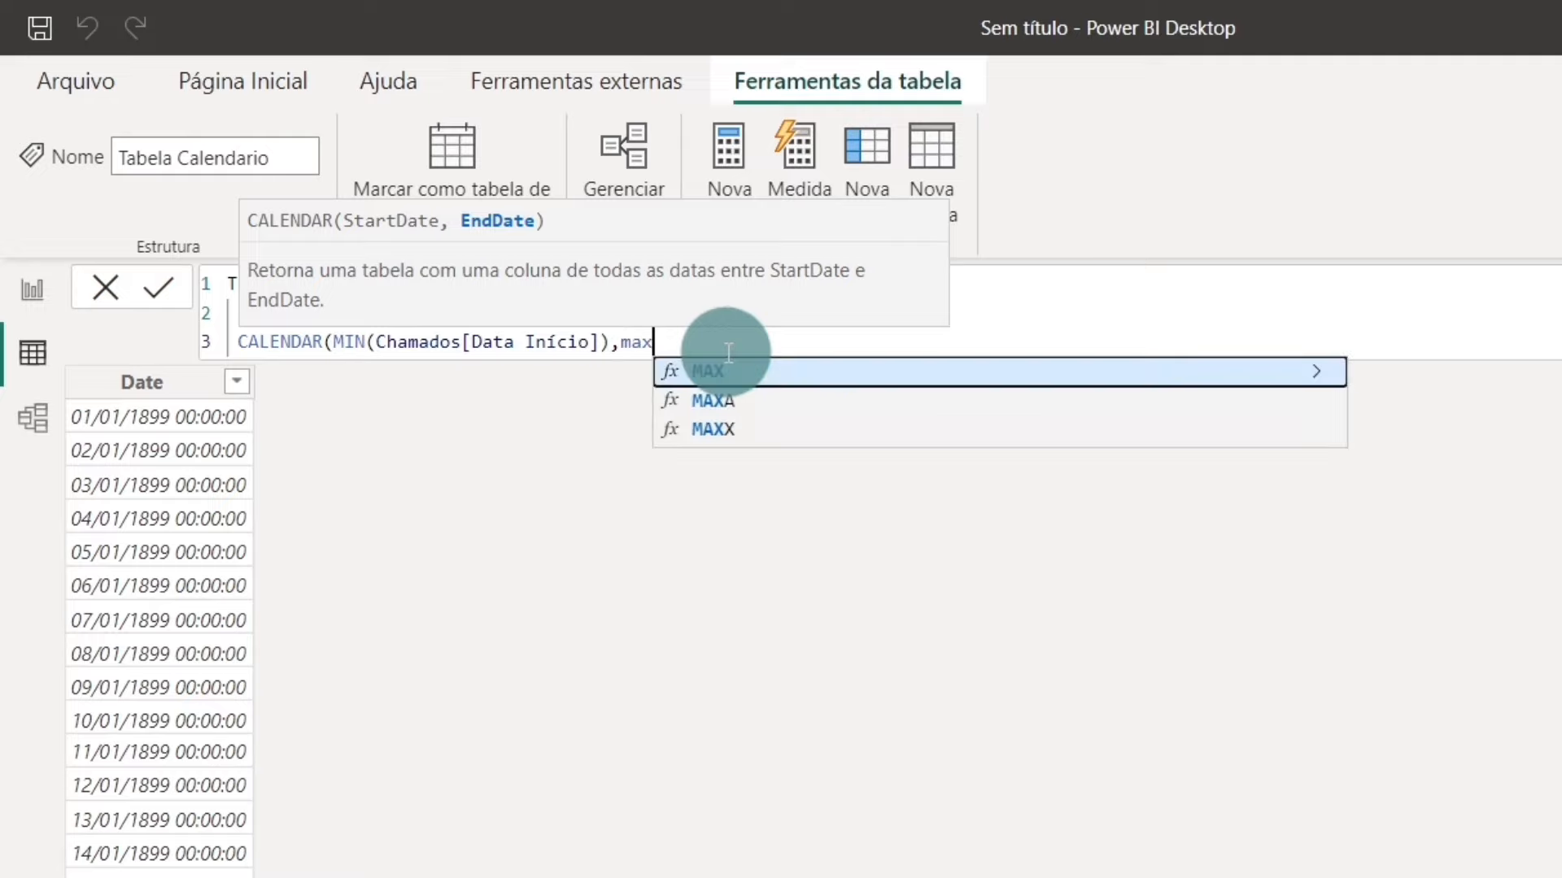
{"action": "key", "text": "Tab"}
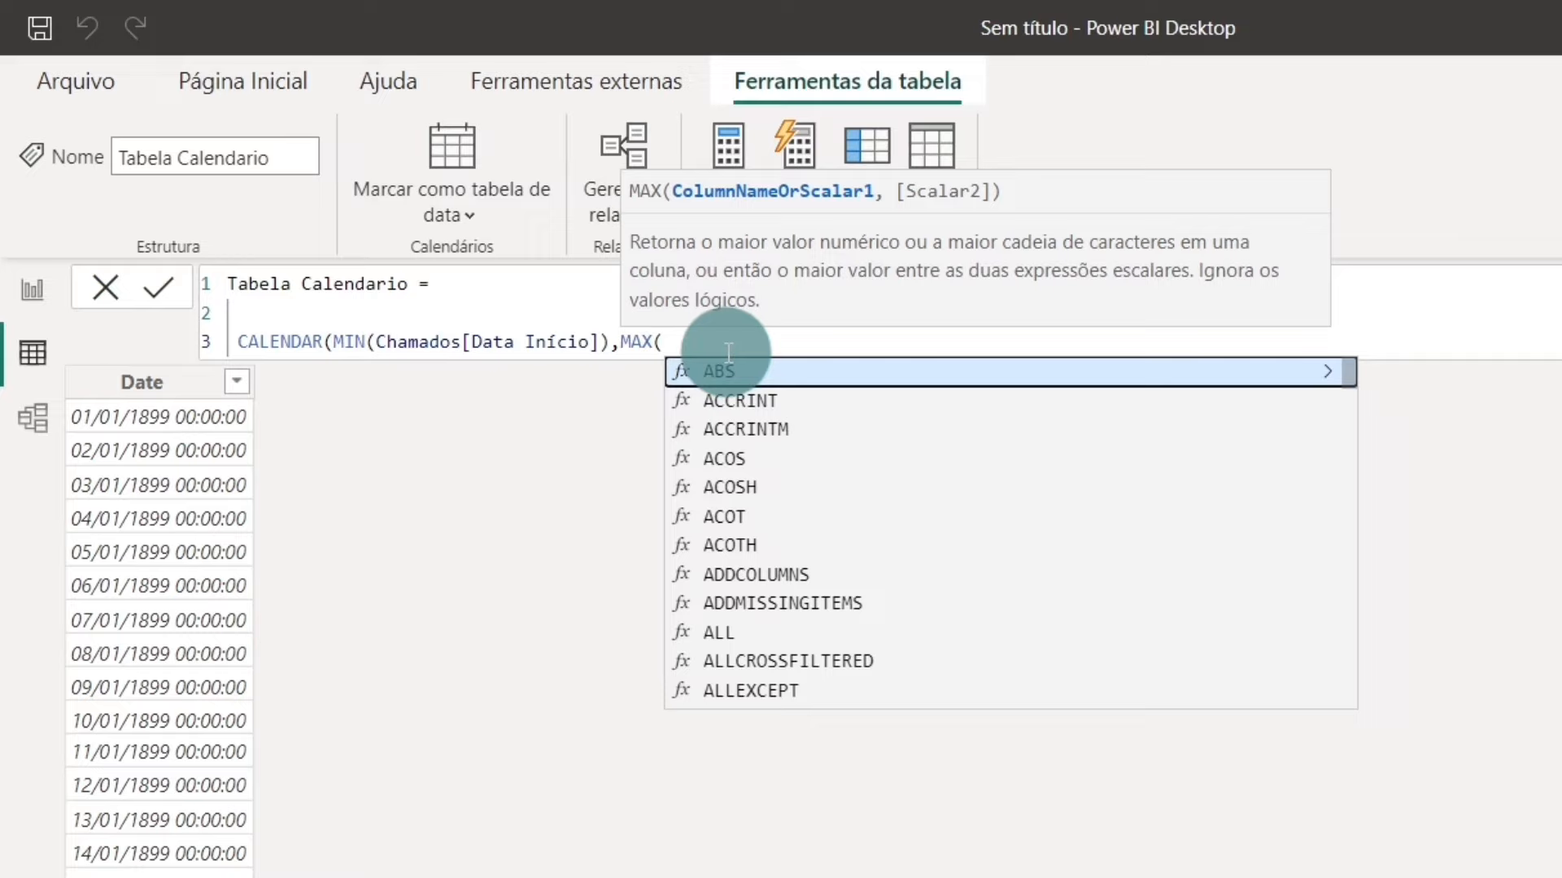
{"action": "type", "text": "da"}
{"action": "key", "text": "Up"}
{"action": "key", "text": "Up"}
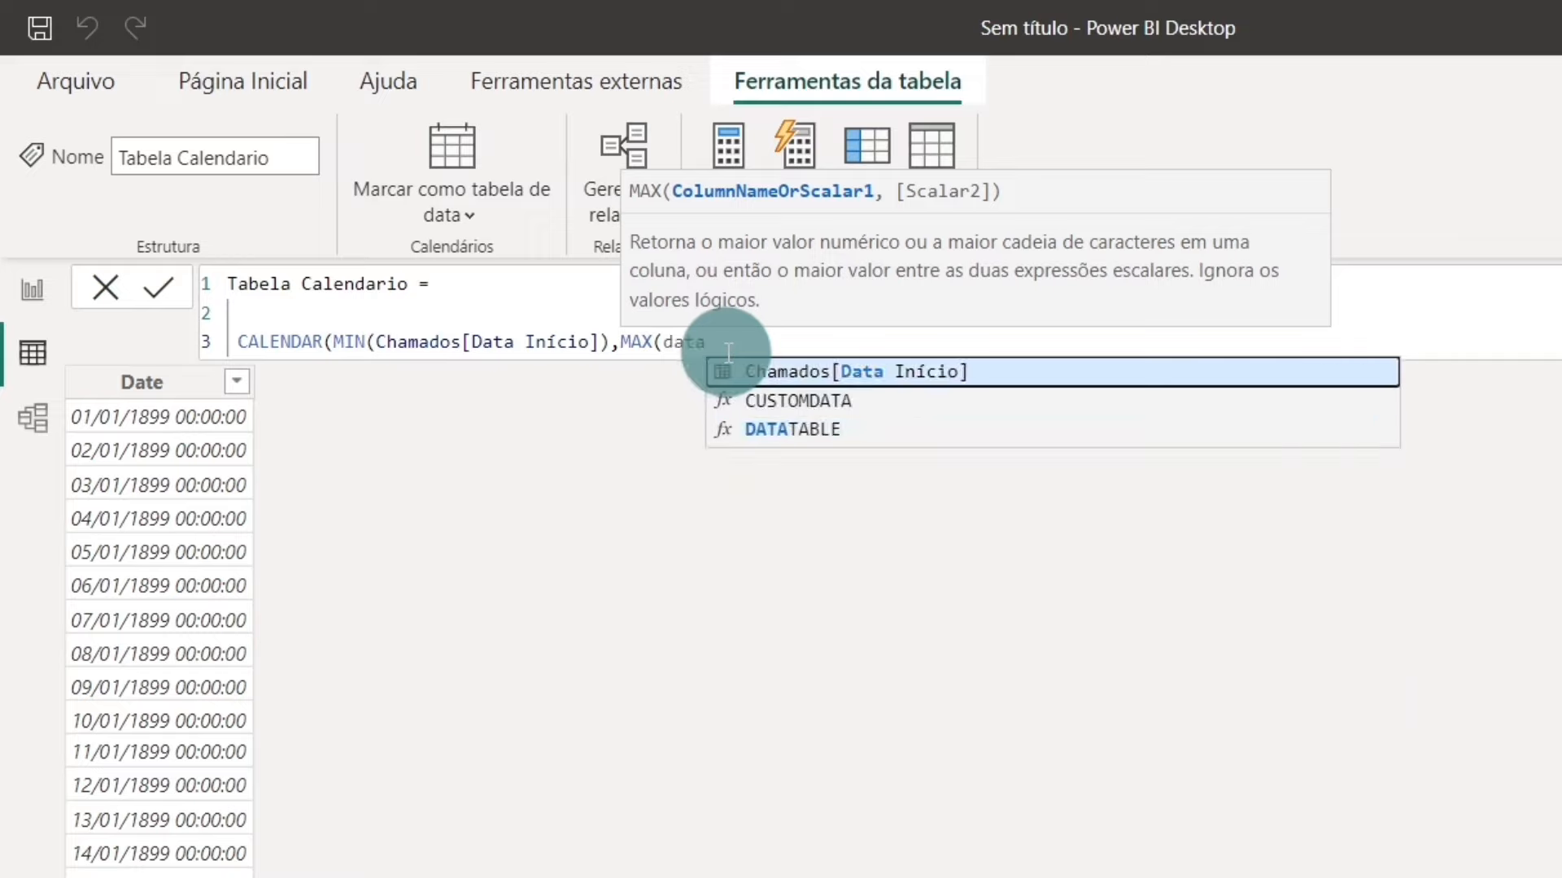
{"action": "key", "text": "Tab"}
{"action": "key", "text": "Escape"}
{"action": "type", "text": "))"}
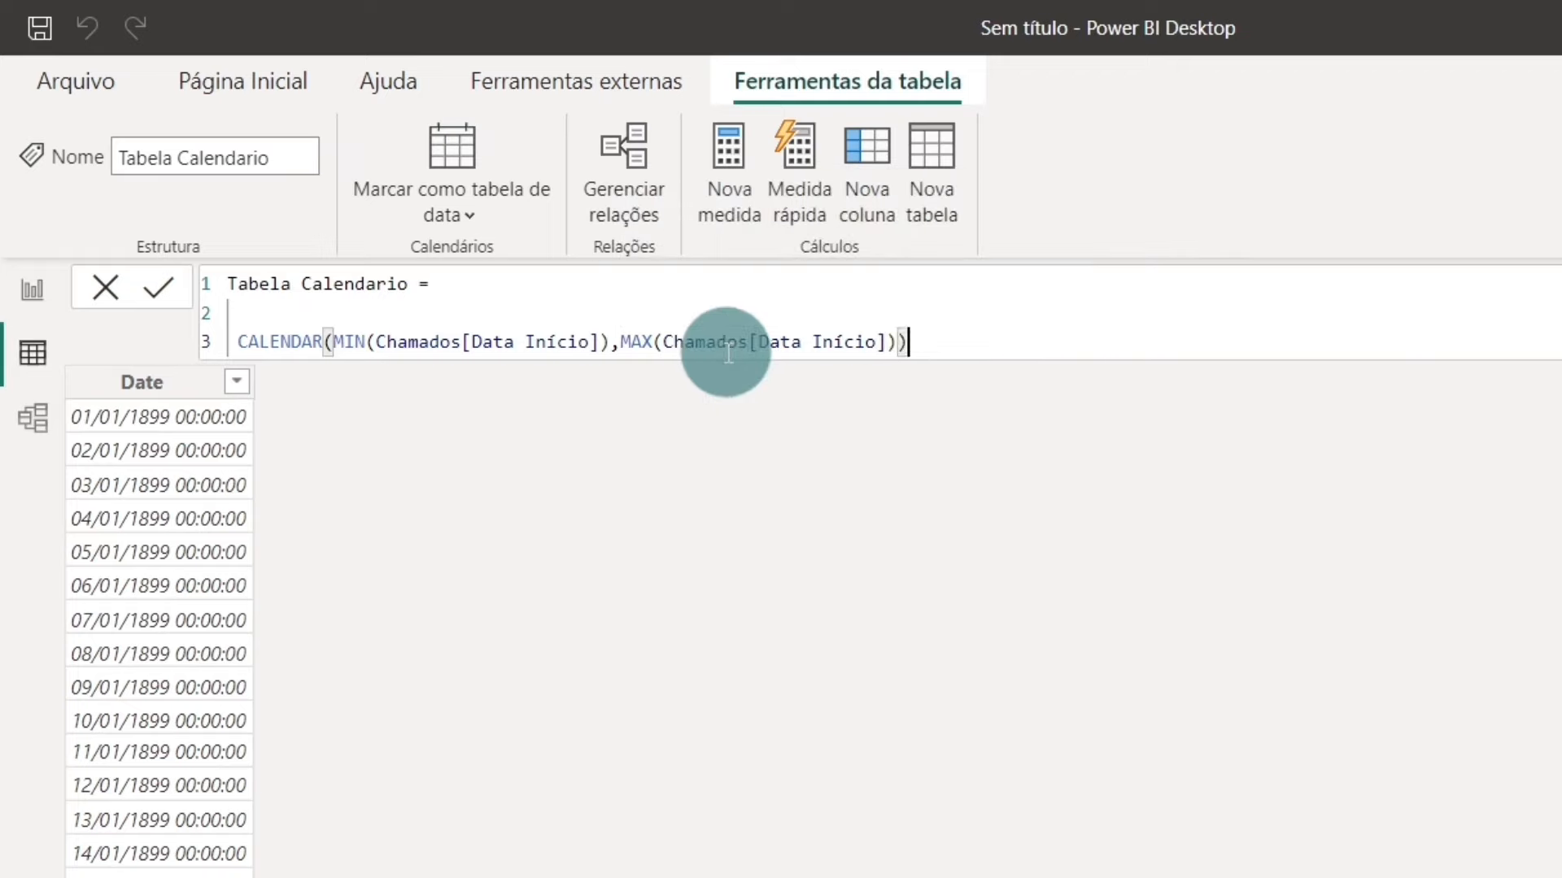
{"action": "key", "text": "Return"}
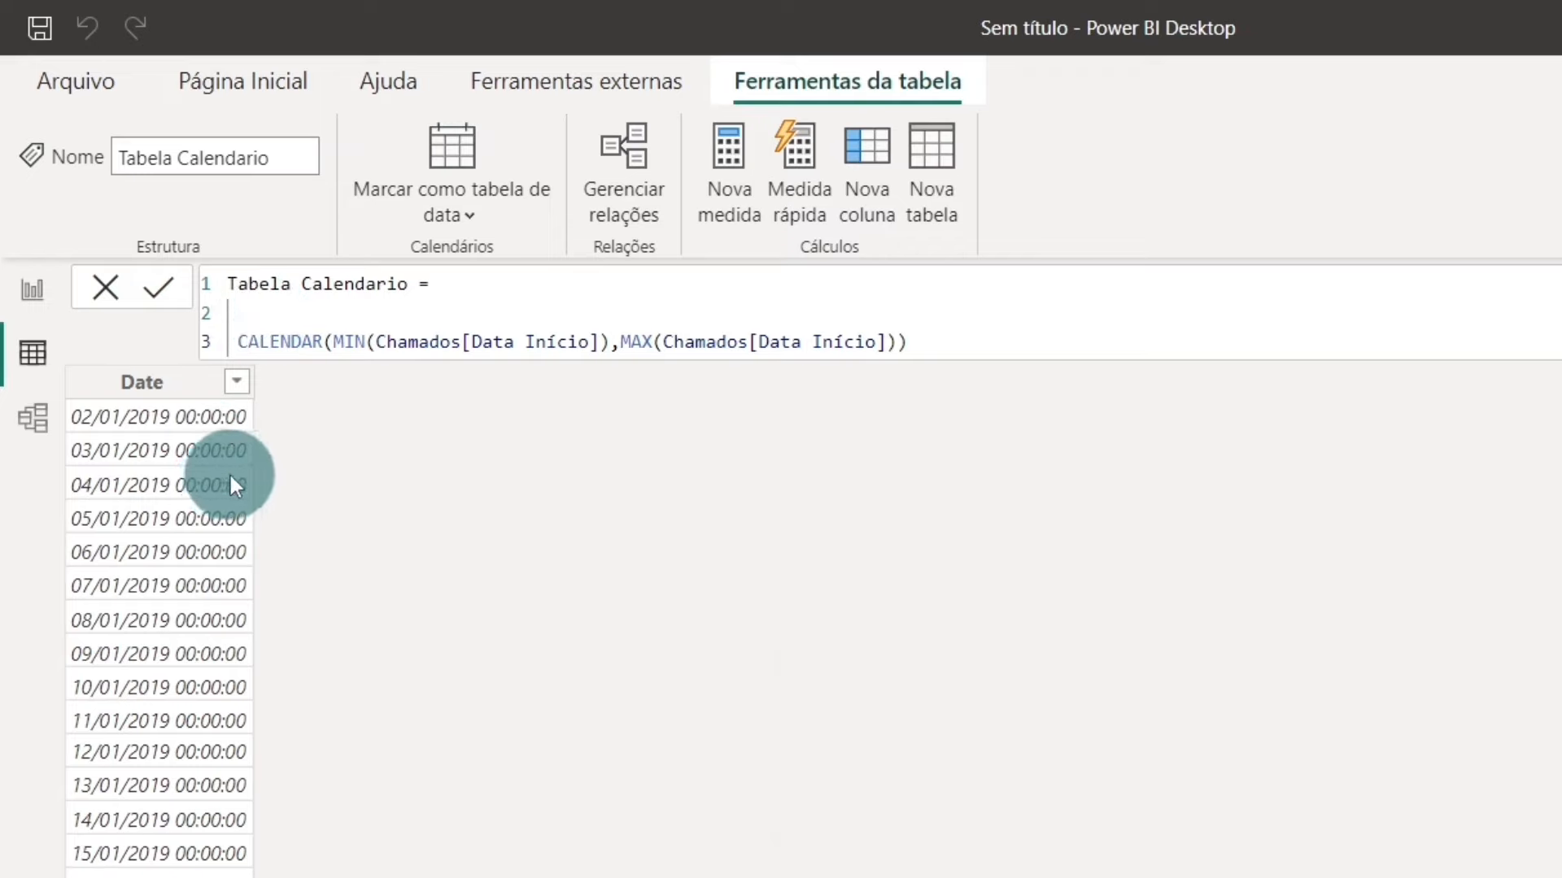
- Check the range of dates in the Date column of Tabela Calendario through its rows and filter list
{"action": "scroll", "coordinate": [228, 472], "scroll_direction": "down", "scroll_amount": 11}
{"action": "left_click", "coordinate": [241, 382]}
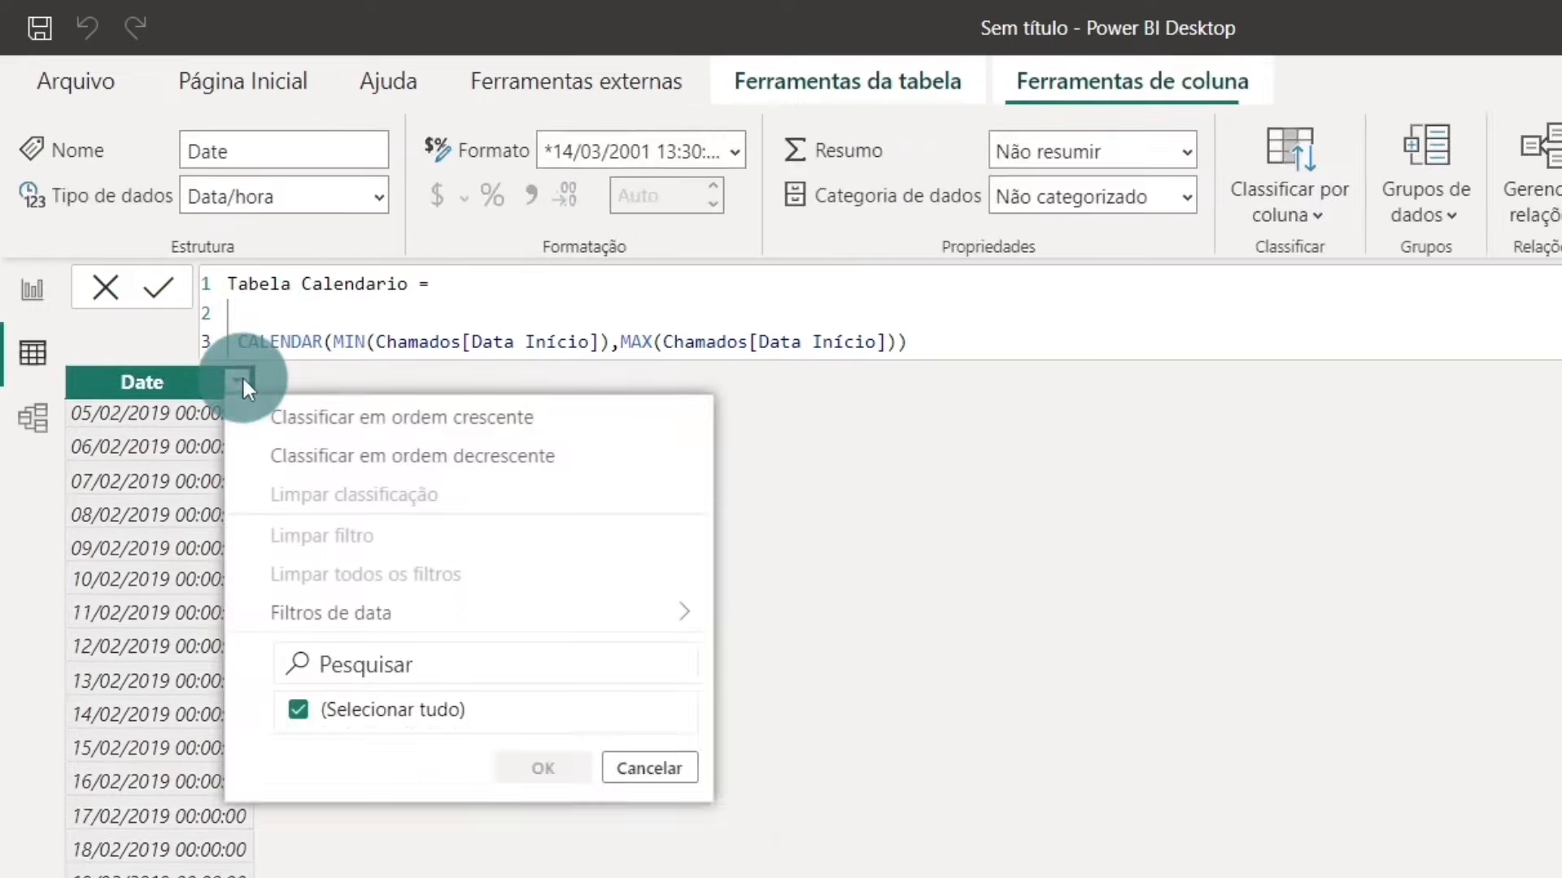
{"action": "scroll", "coordinate": [520, 744], "scroll_direction": "down", "scroll_amount": 20}
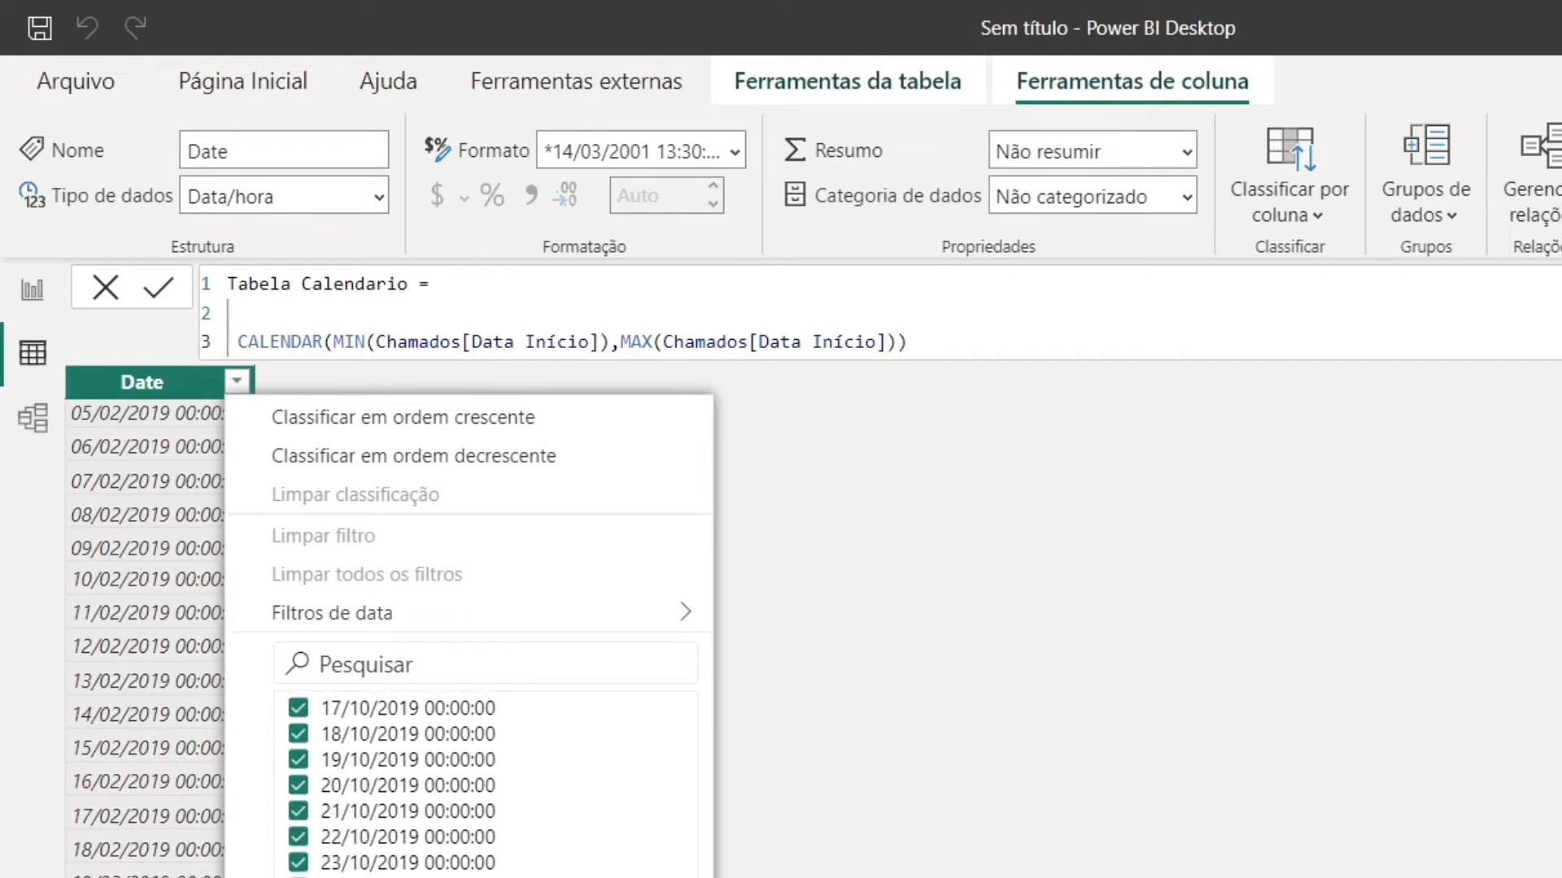
{"action": "scroll", "coordinate": [488, 781], "scroll_direction": "down", "scroll_amount": 17}
{"action": "left_click", "coordinate": [1432, 784]}
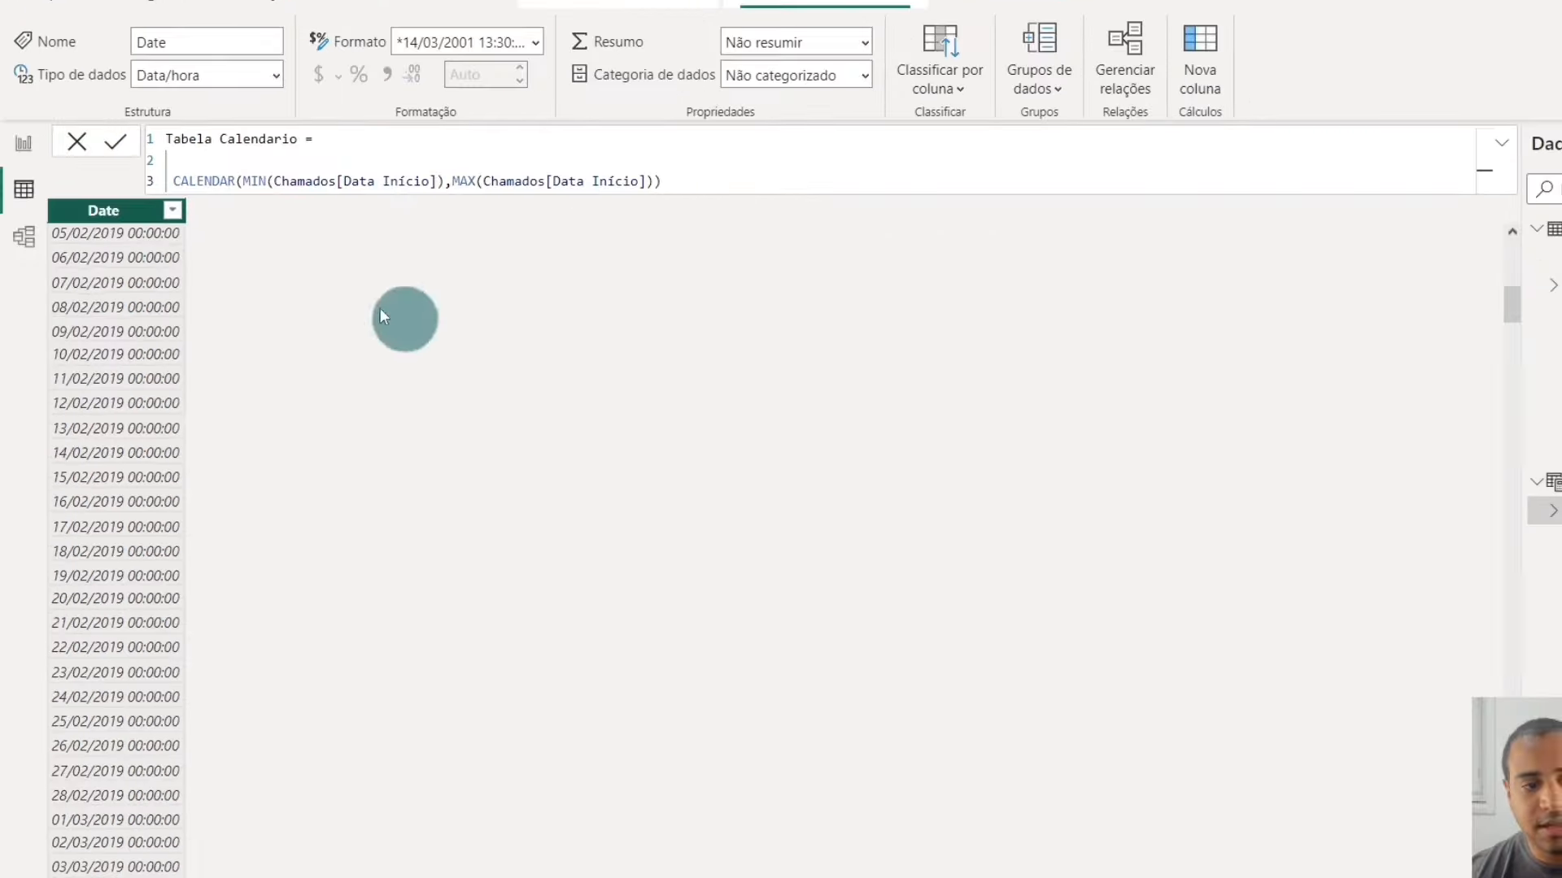
{"action": "scroll", "coordinate": [120, 284], "scroll_direction": "up", "scroll_amount": 11}
{"action": "scroll", "coordinate": [121, 282], "scroll_direction": "up", "scroll_amount": 1}
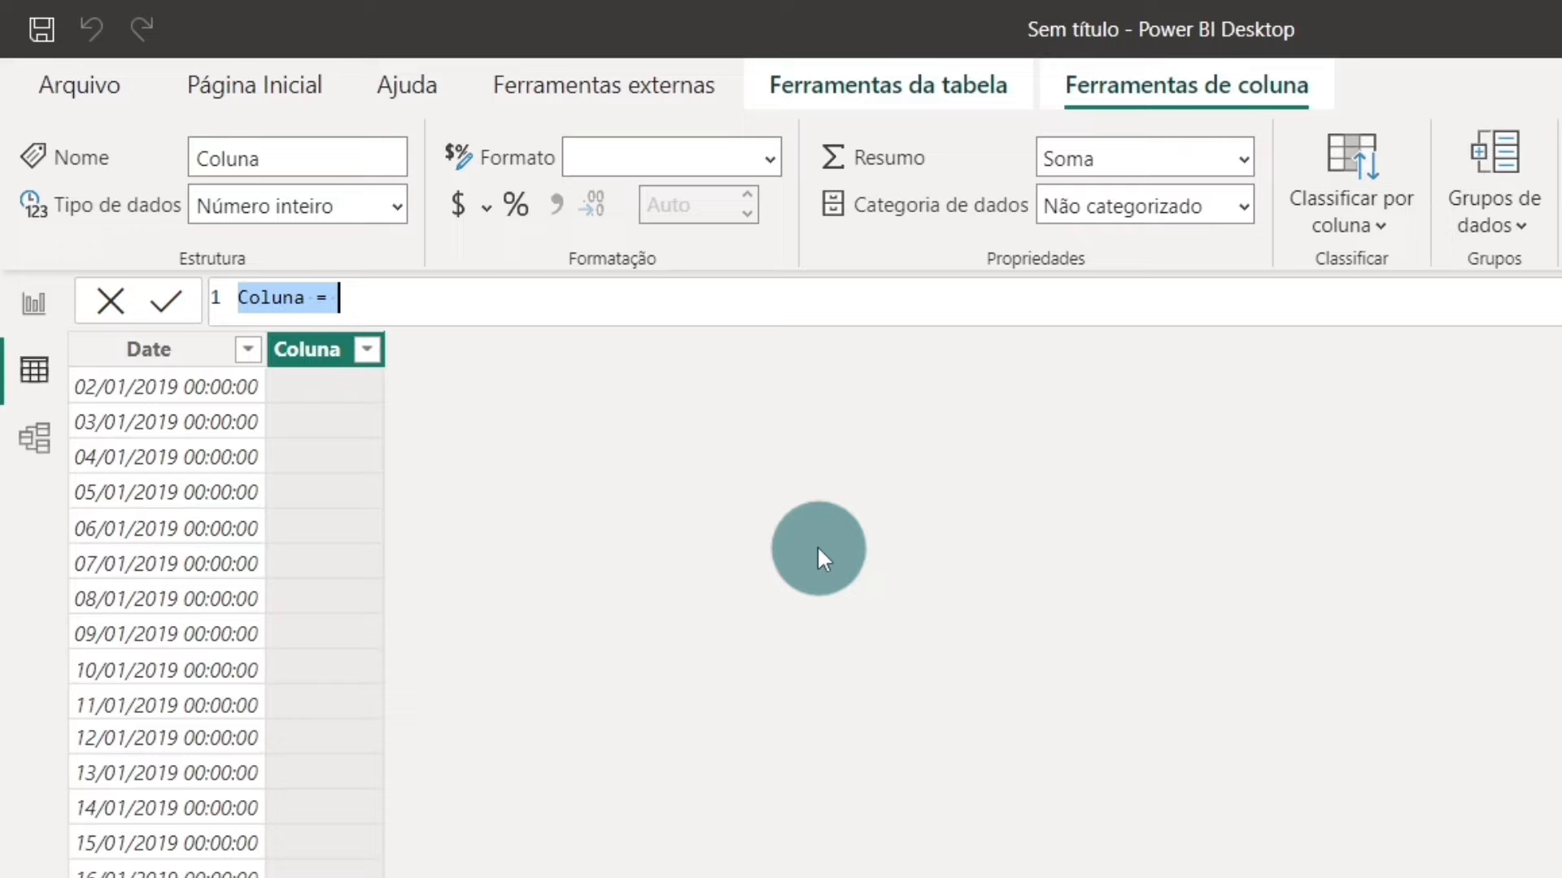
- Name the new calculated column in Tabela Calendario Ano
{"action": "key", "text": "Home"}
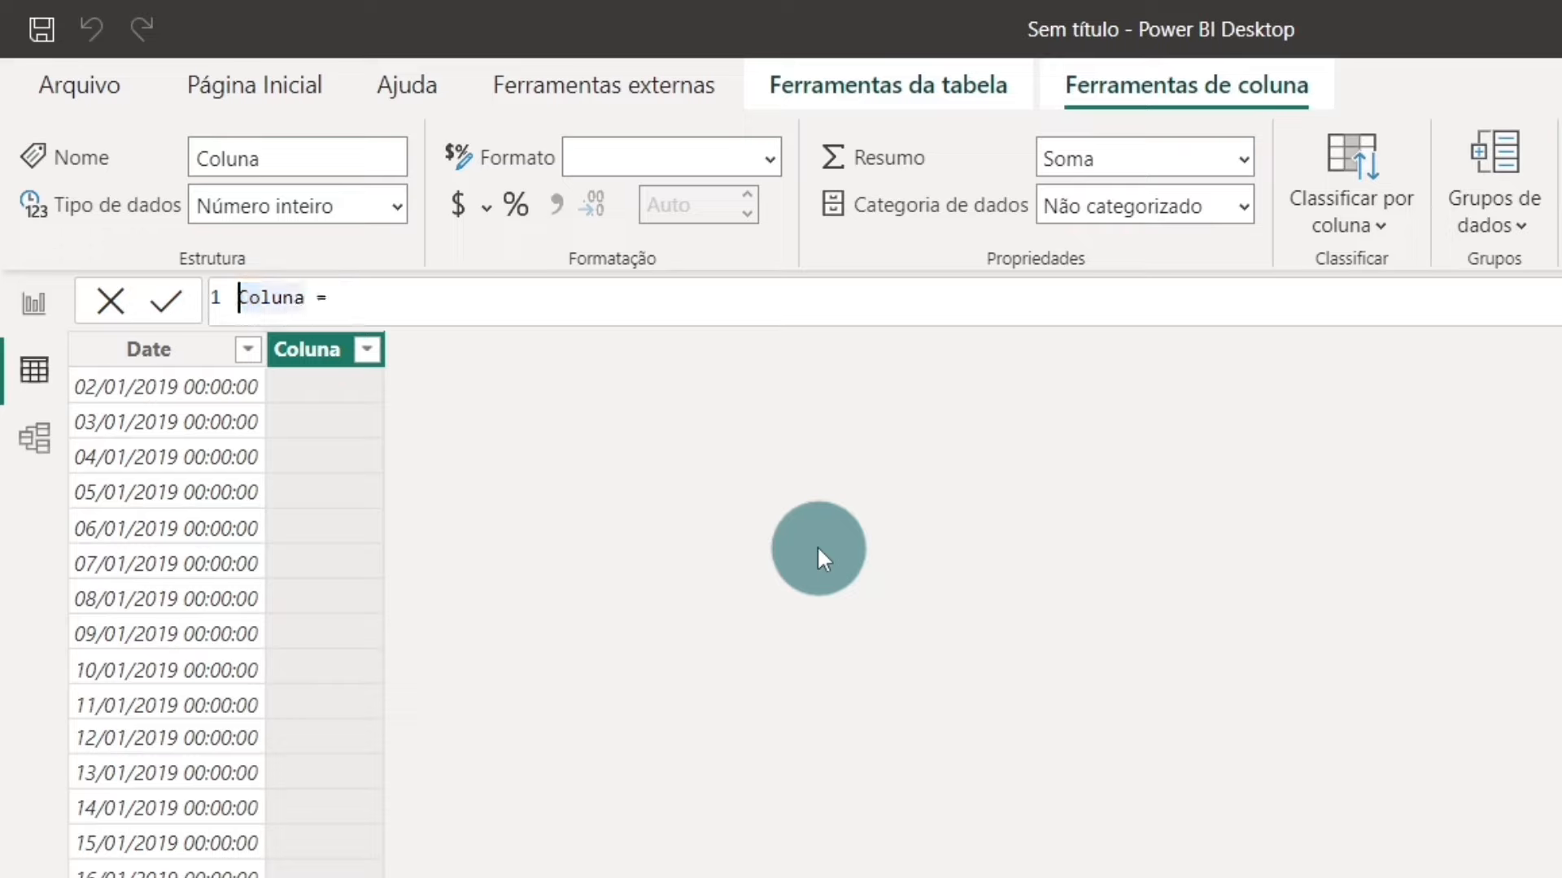
{"action": "key", "text": "ctrl+shift+Right"}
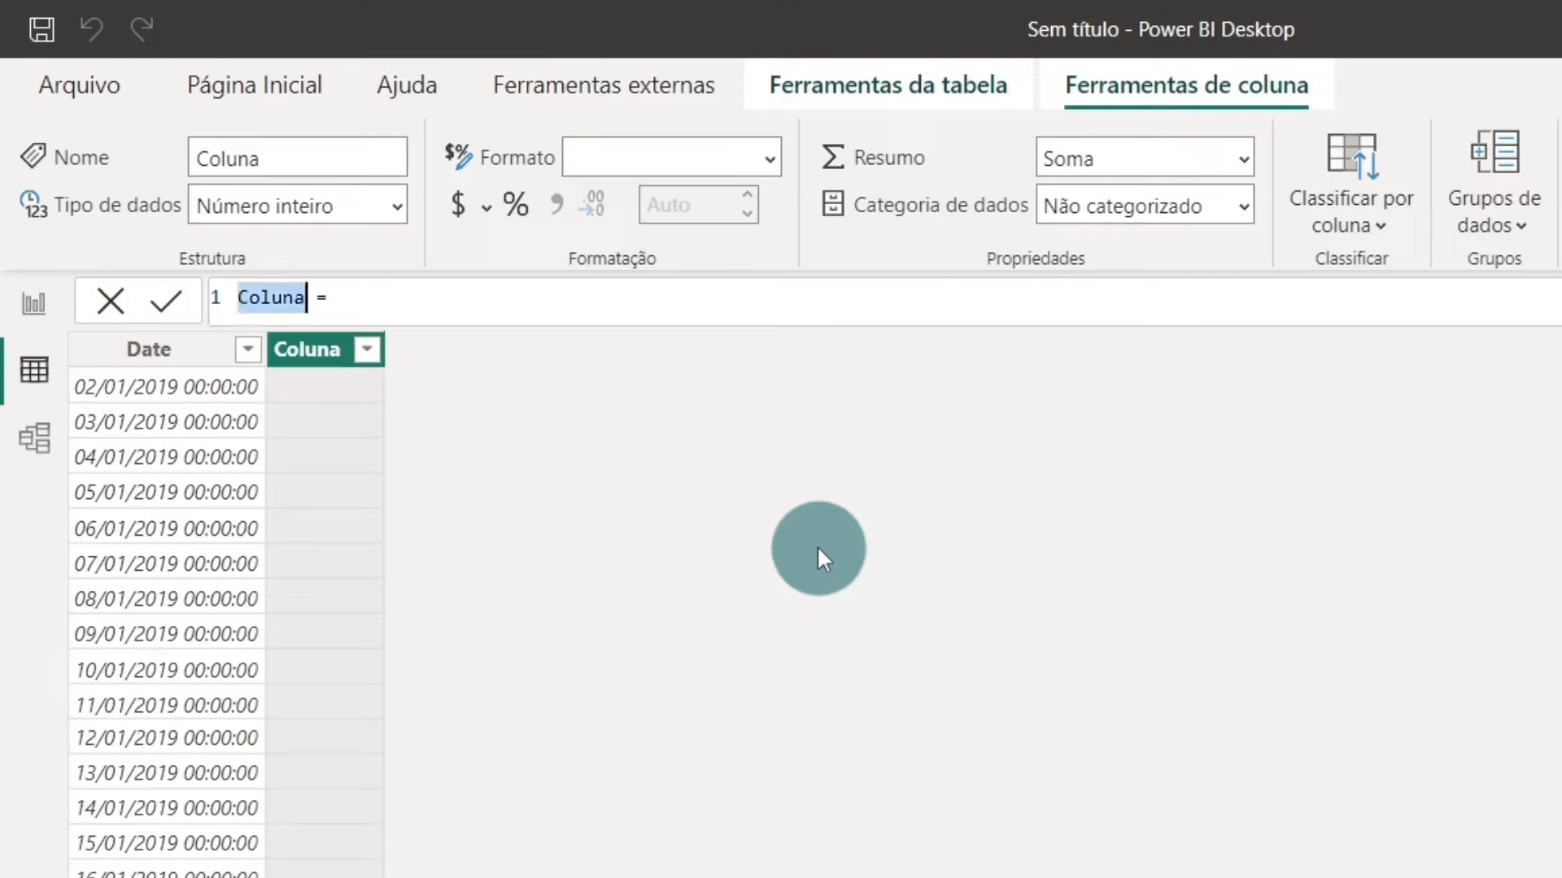
{"action": "type", "text": "Ano"}
{"action": "key", "text": "Right"}
{"action": "key", "text": "Right"}
{"action": "key", "text": "Right"}
- Define the Ano column as 'Tabela Calendario'[Date].[Ano] and commit the formula
{"action": "type", "text": "date"}
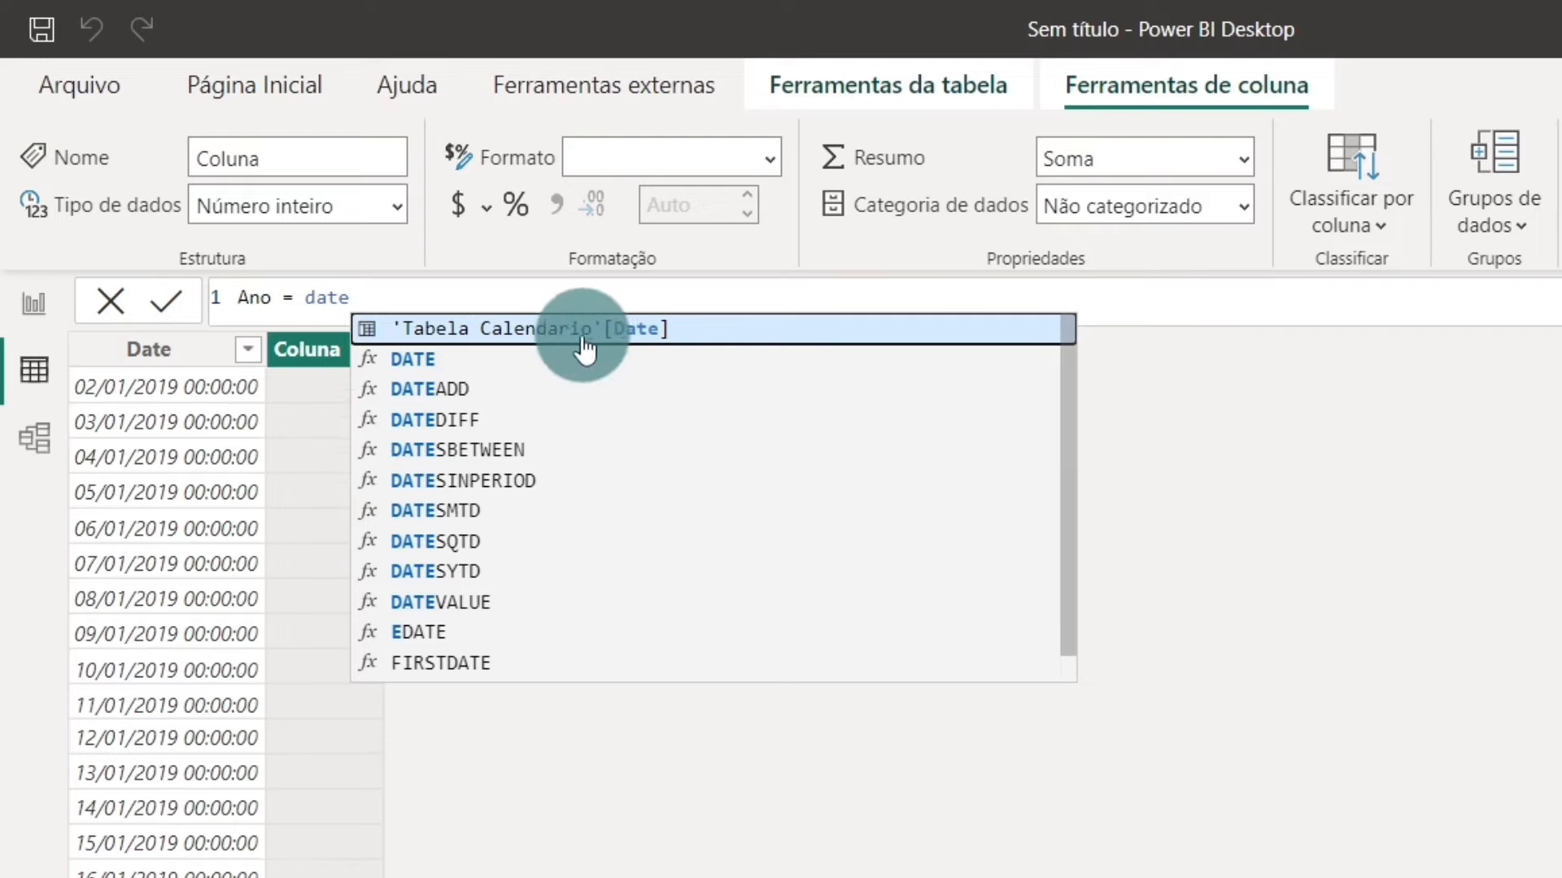
{"action": "scroll", "coordinate": [513, 373], "scroll_direction": "down", "scroll_amount": 1}
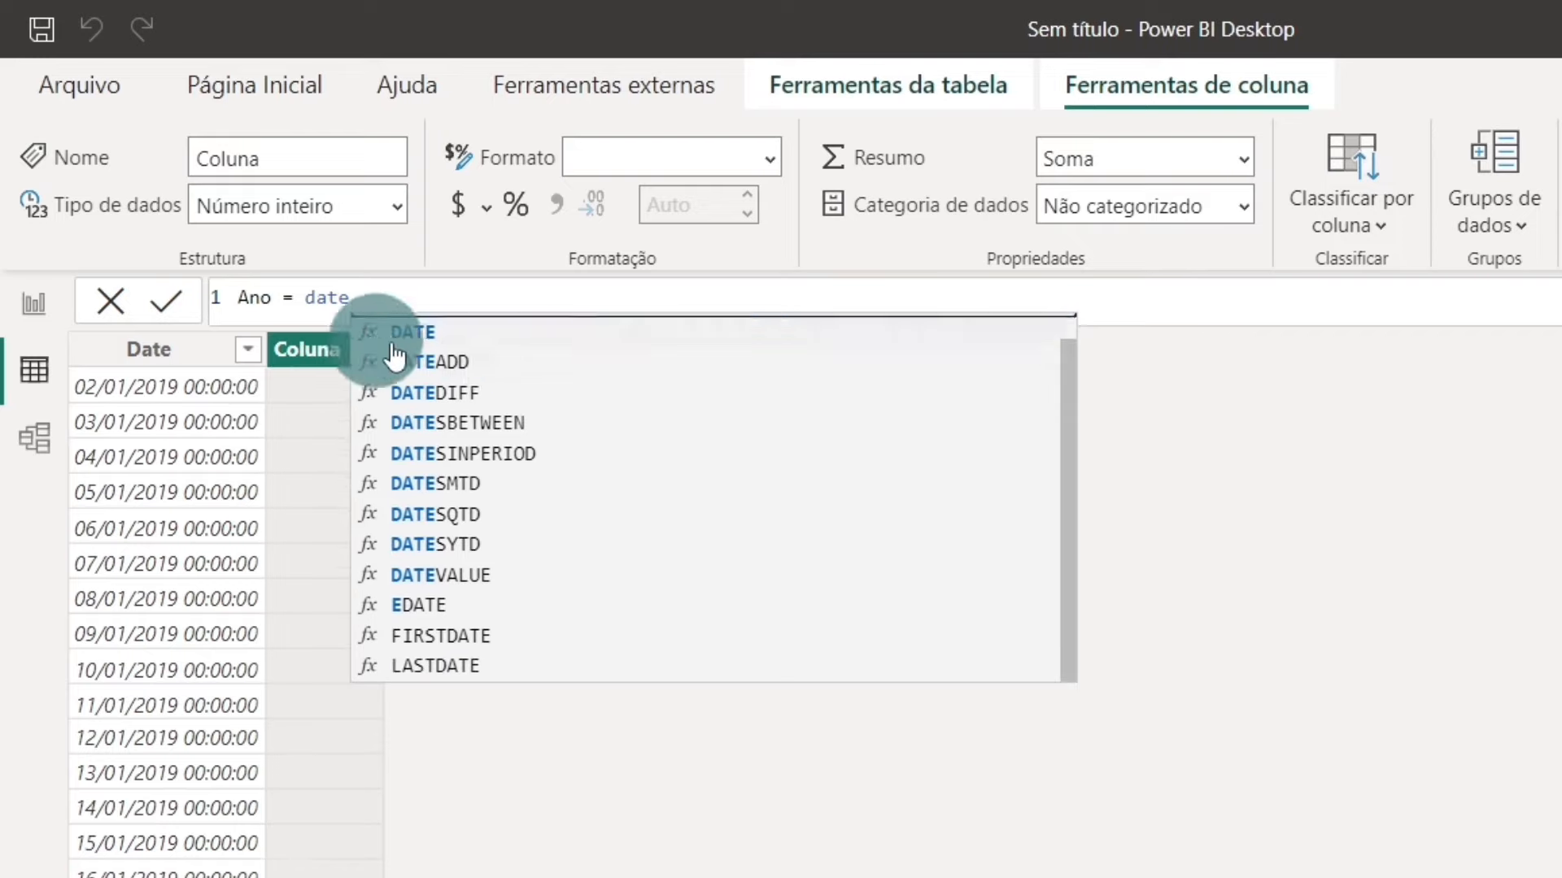
{"action": "key", "text": "BackSpace"}
{"action": "key", "text": "BackSpace"}
{"action": "key", "text": "BackSpace"}
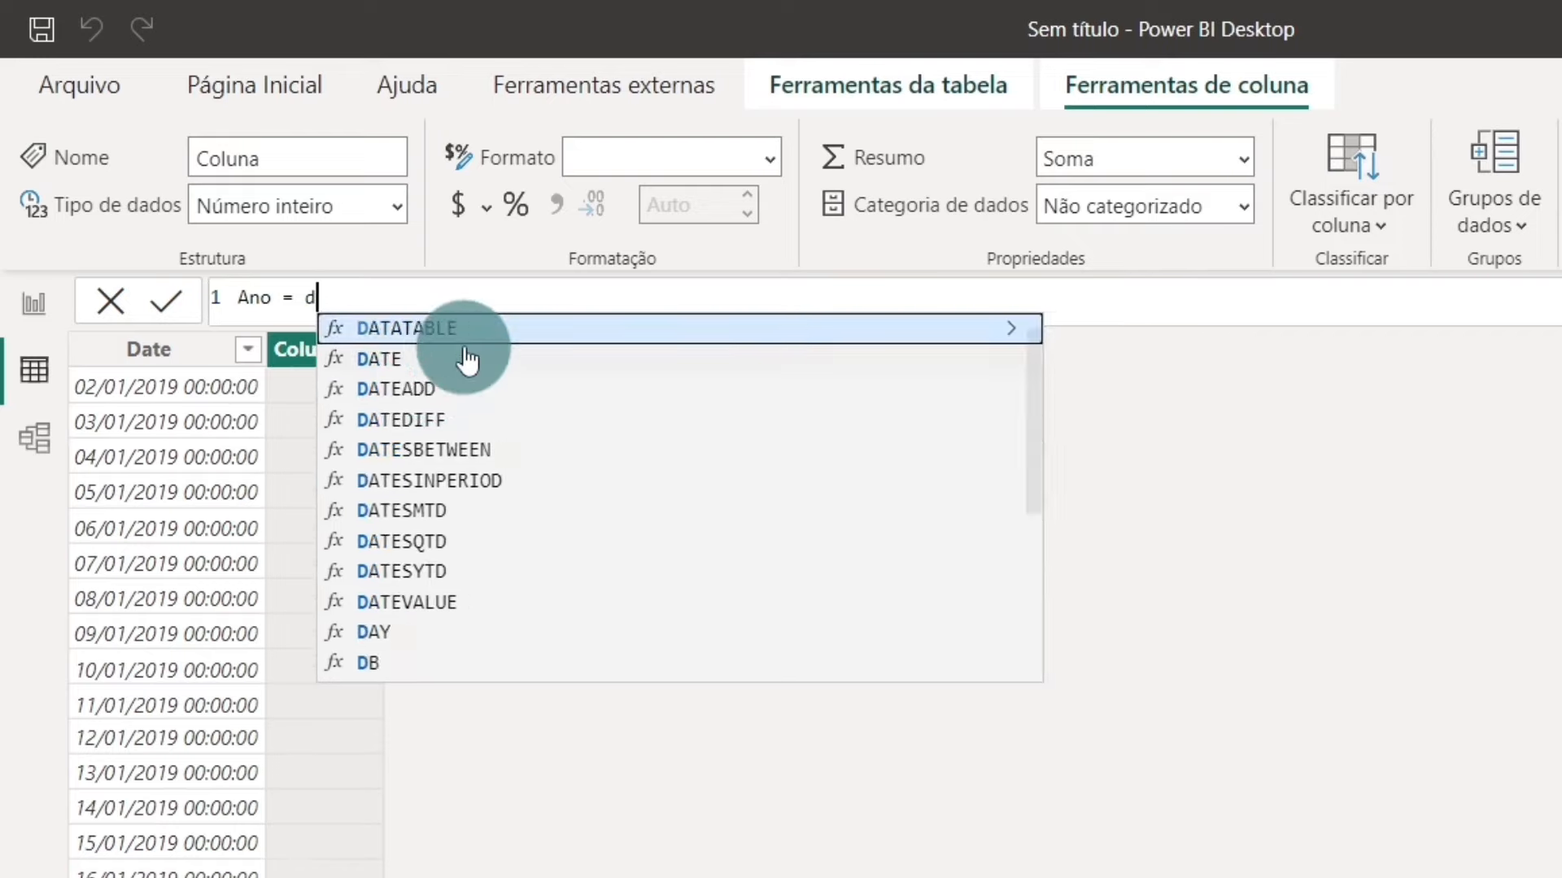
{"action": "type", "text": "ate"}
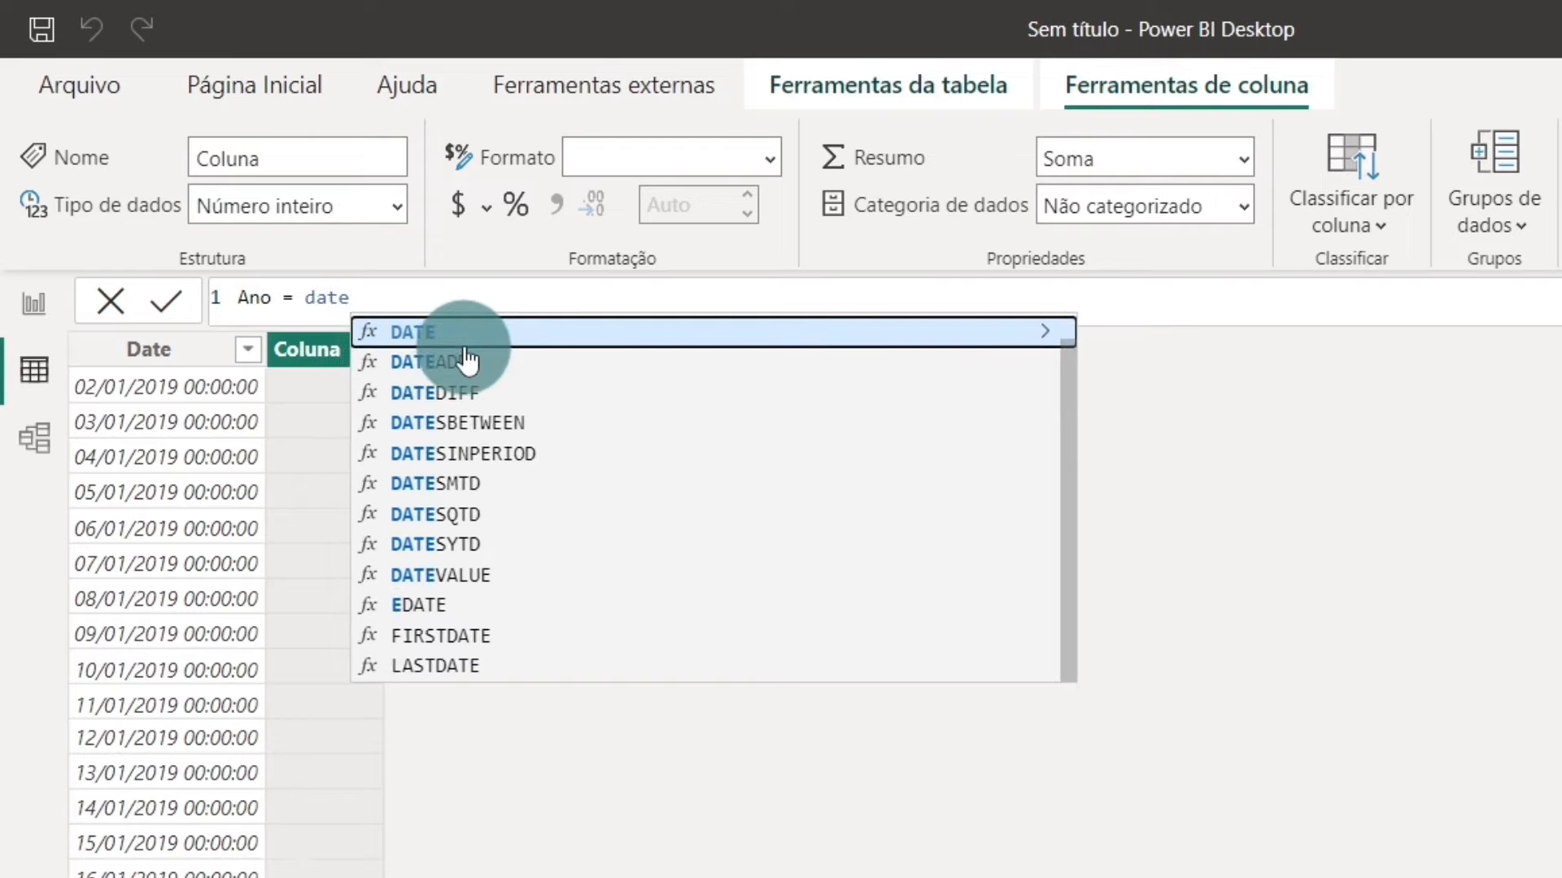
{"action": "key", "text": "Up"}
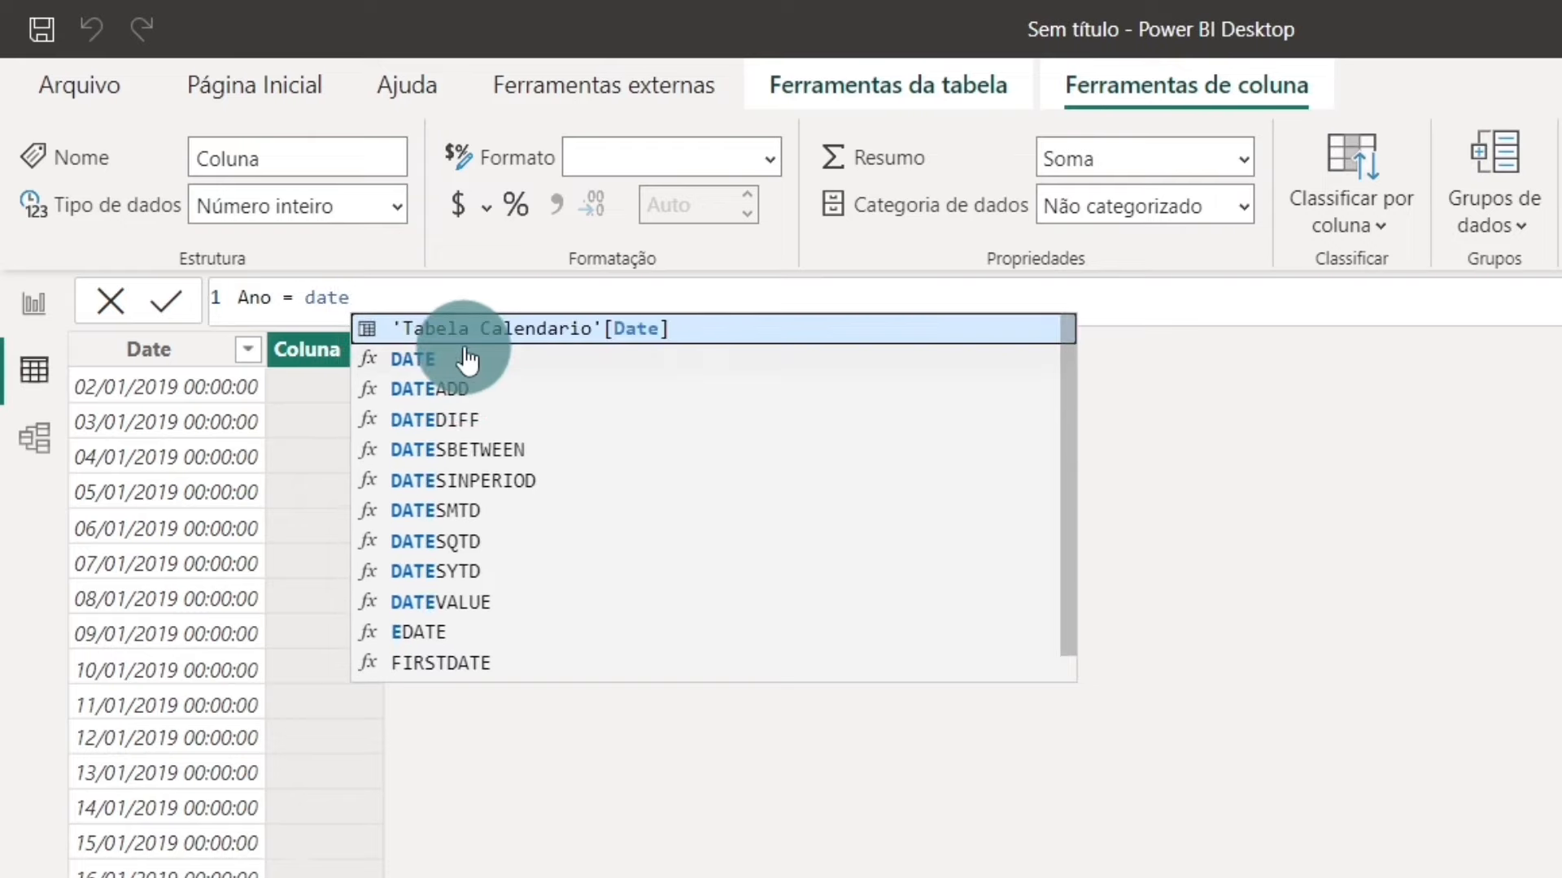
{"action": "key", "text": "Tab"}
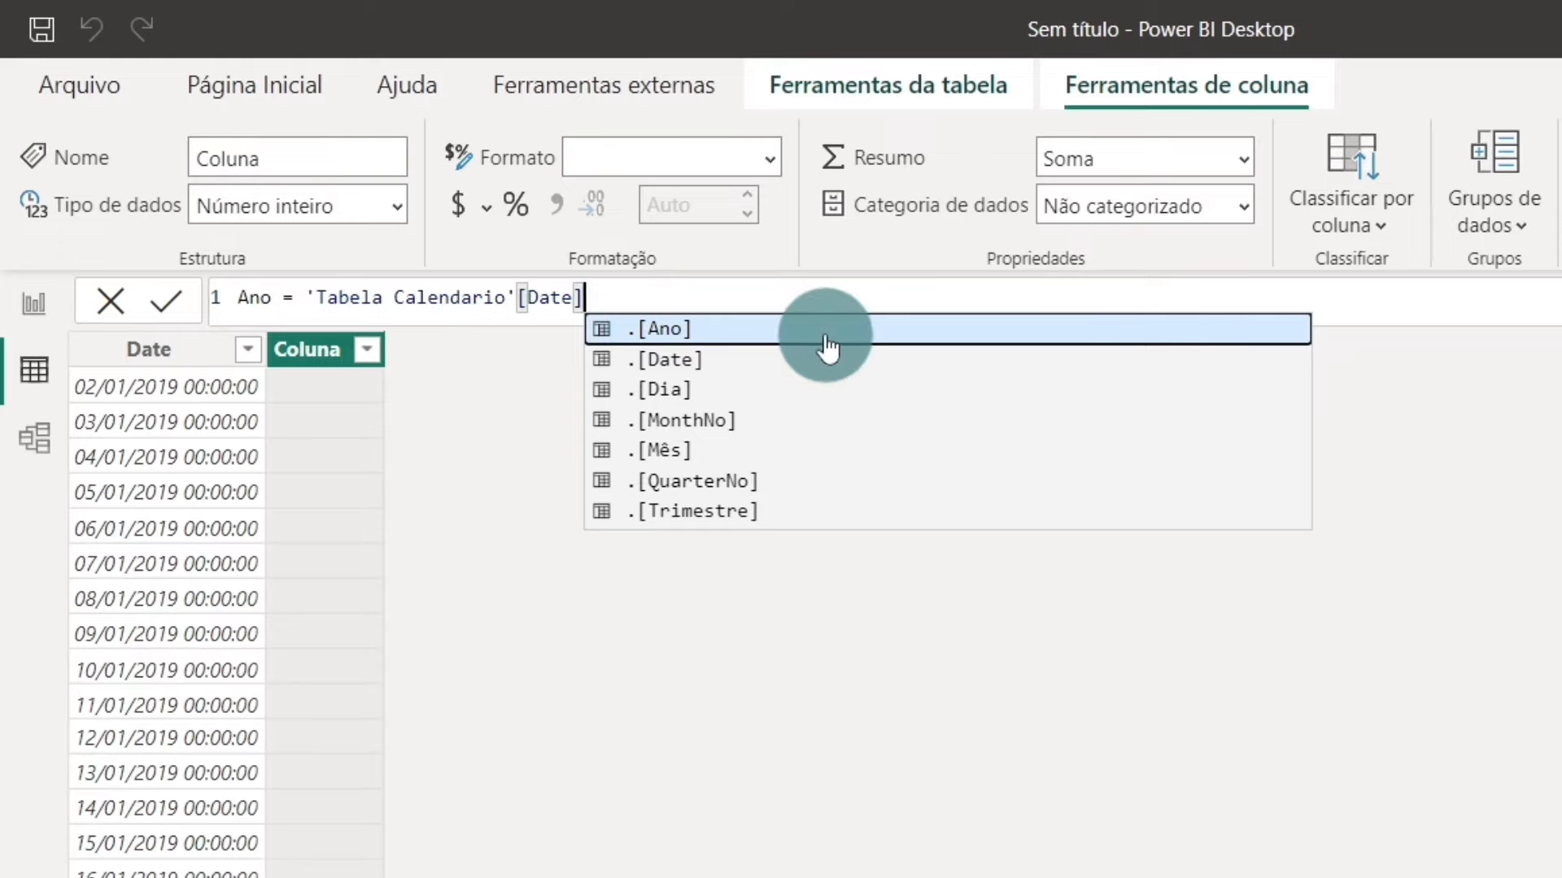
{"action": "left_click", "coordinate": [712, 330]}
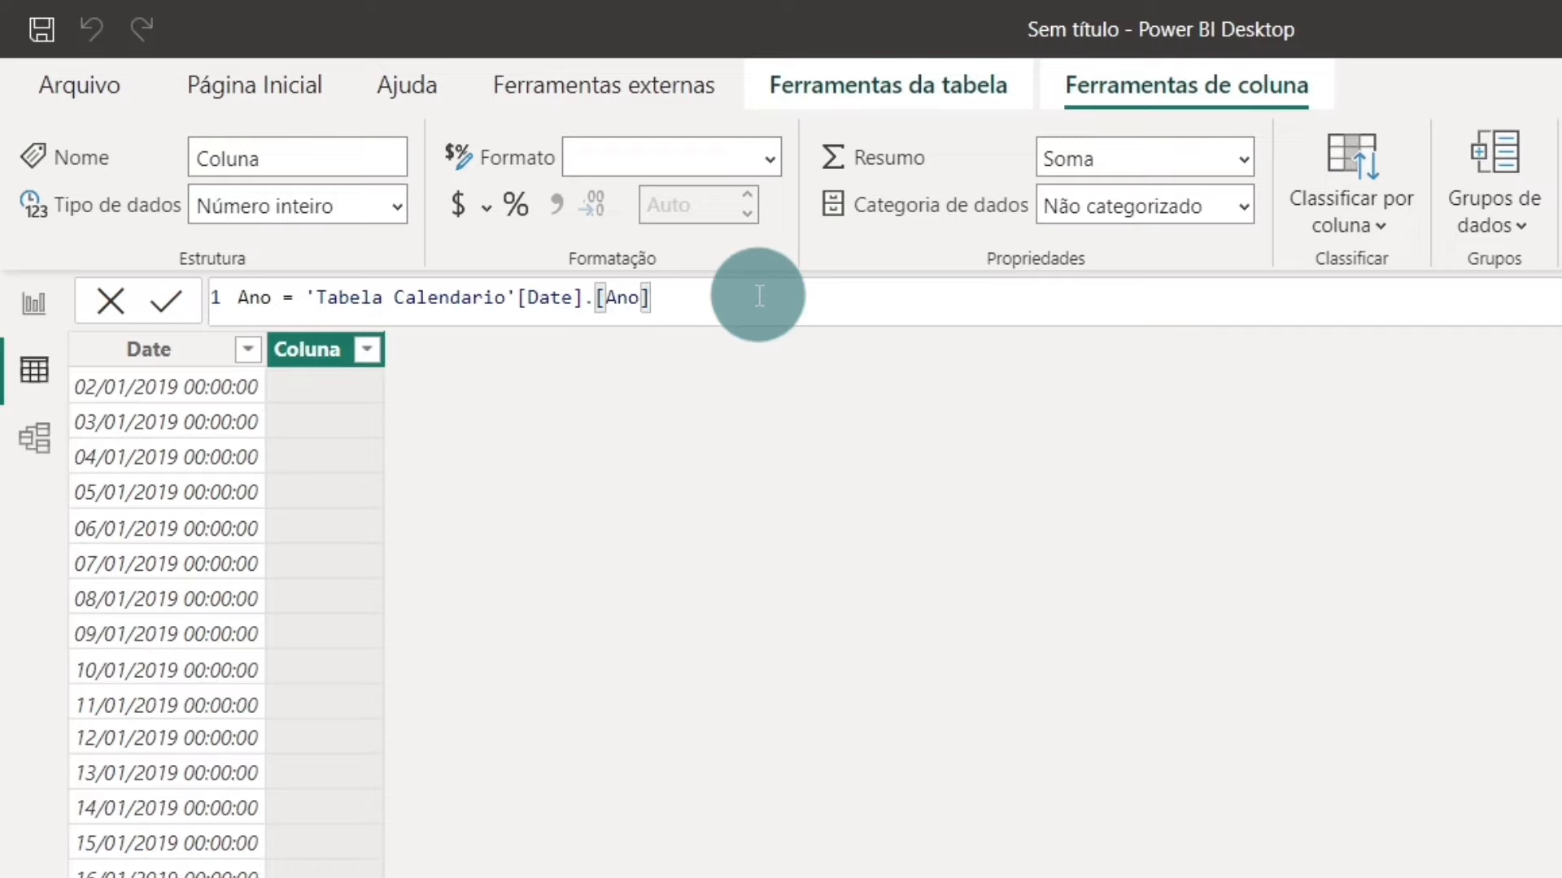
{"action": "key", "text": "Return"}
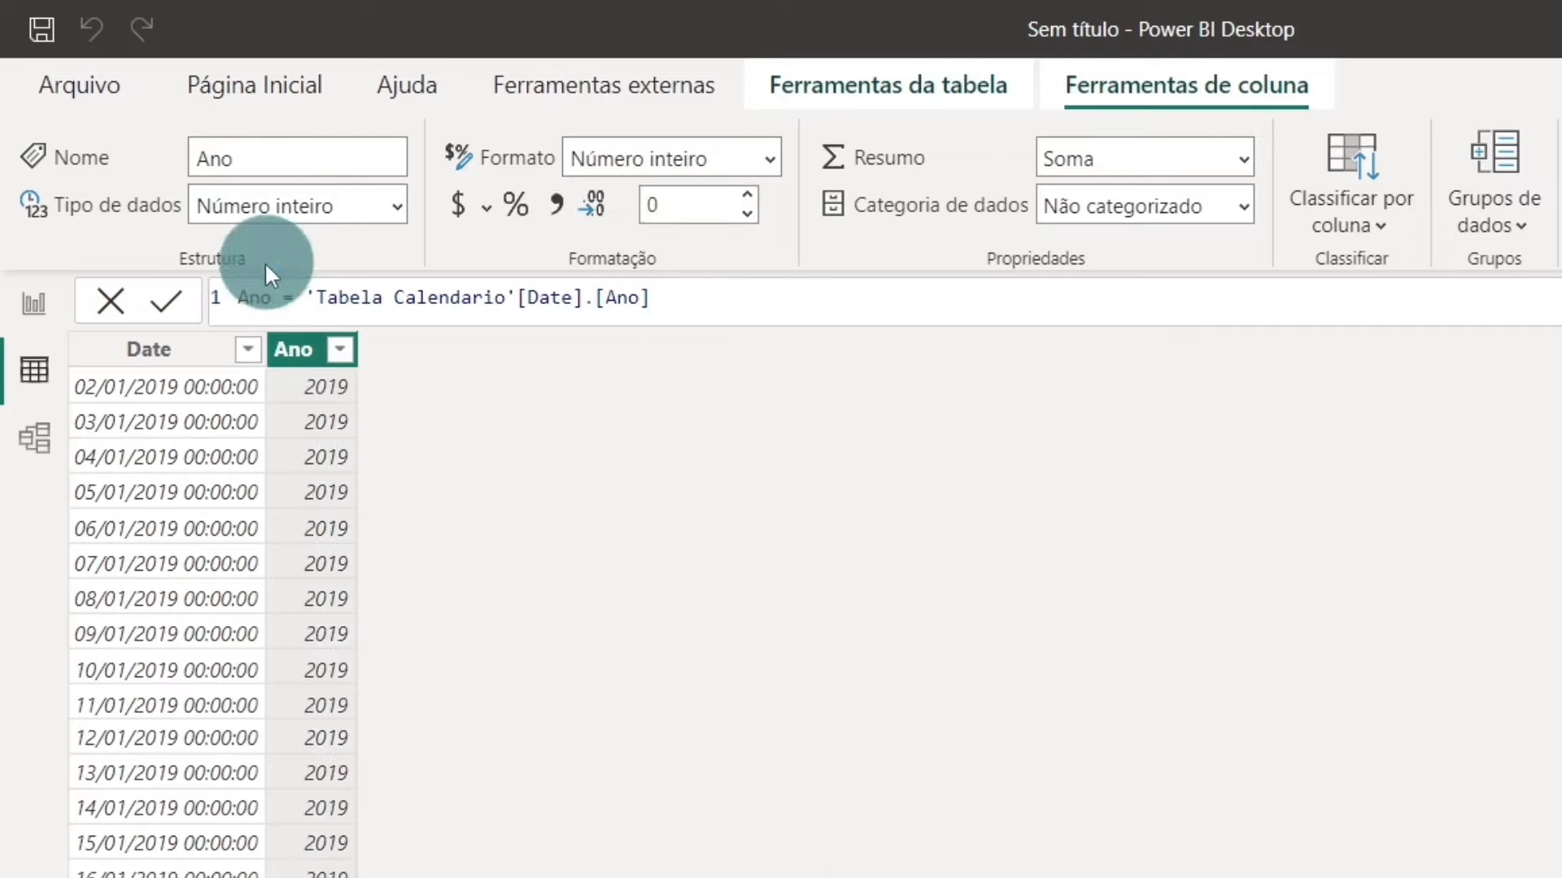
- Name the next new calculated column Mês and begin its formula with a reference to 'Tabela Calendario'[Date]
{"action": "key", "text": "BackSpace"}
{"action": "type", "text": "Mês"}
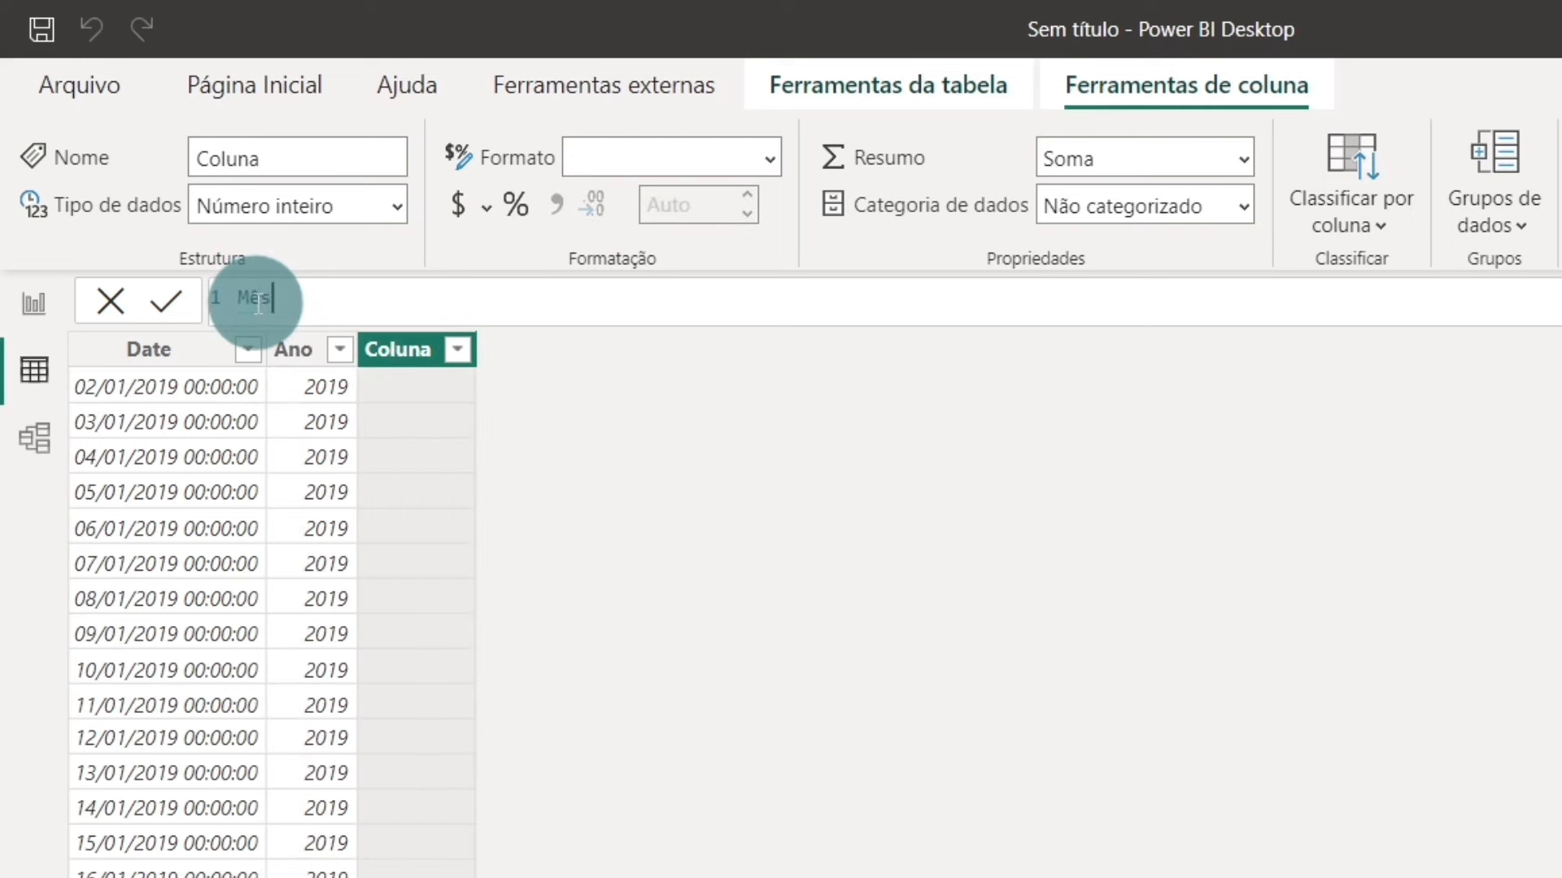
{"action": "type", "text": " = date"}
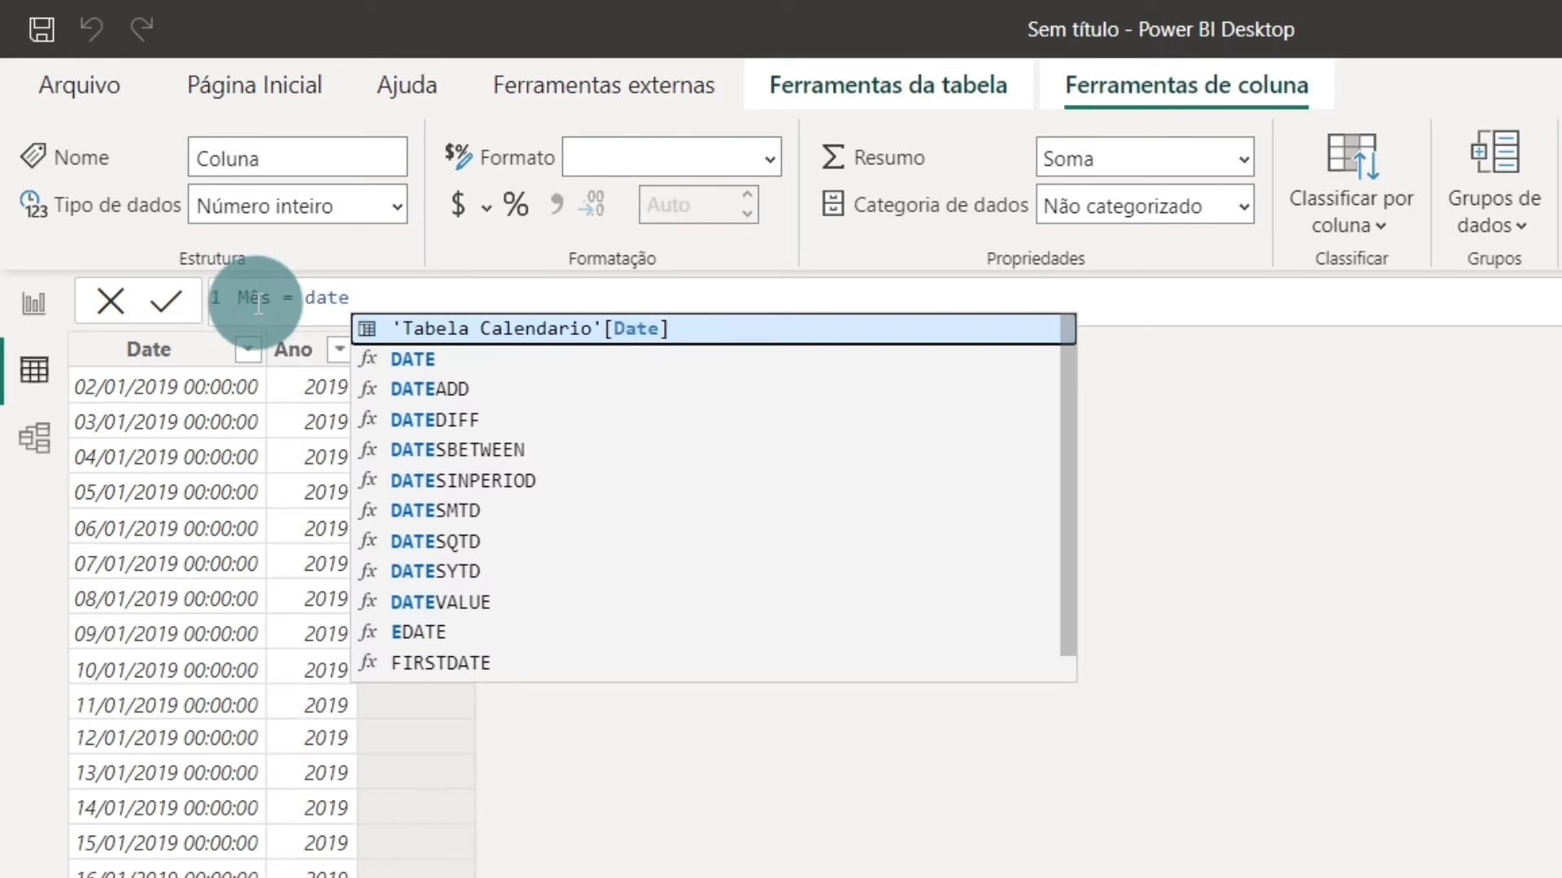
{"action": "key", "text": "Down"}
{"action": "key", "text": "Up"}
{"action": "key", "text": "Tab"}
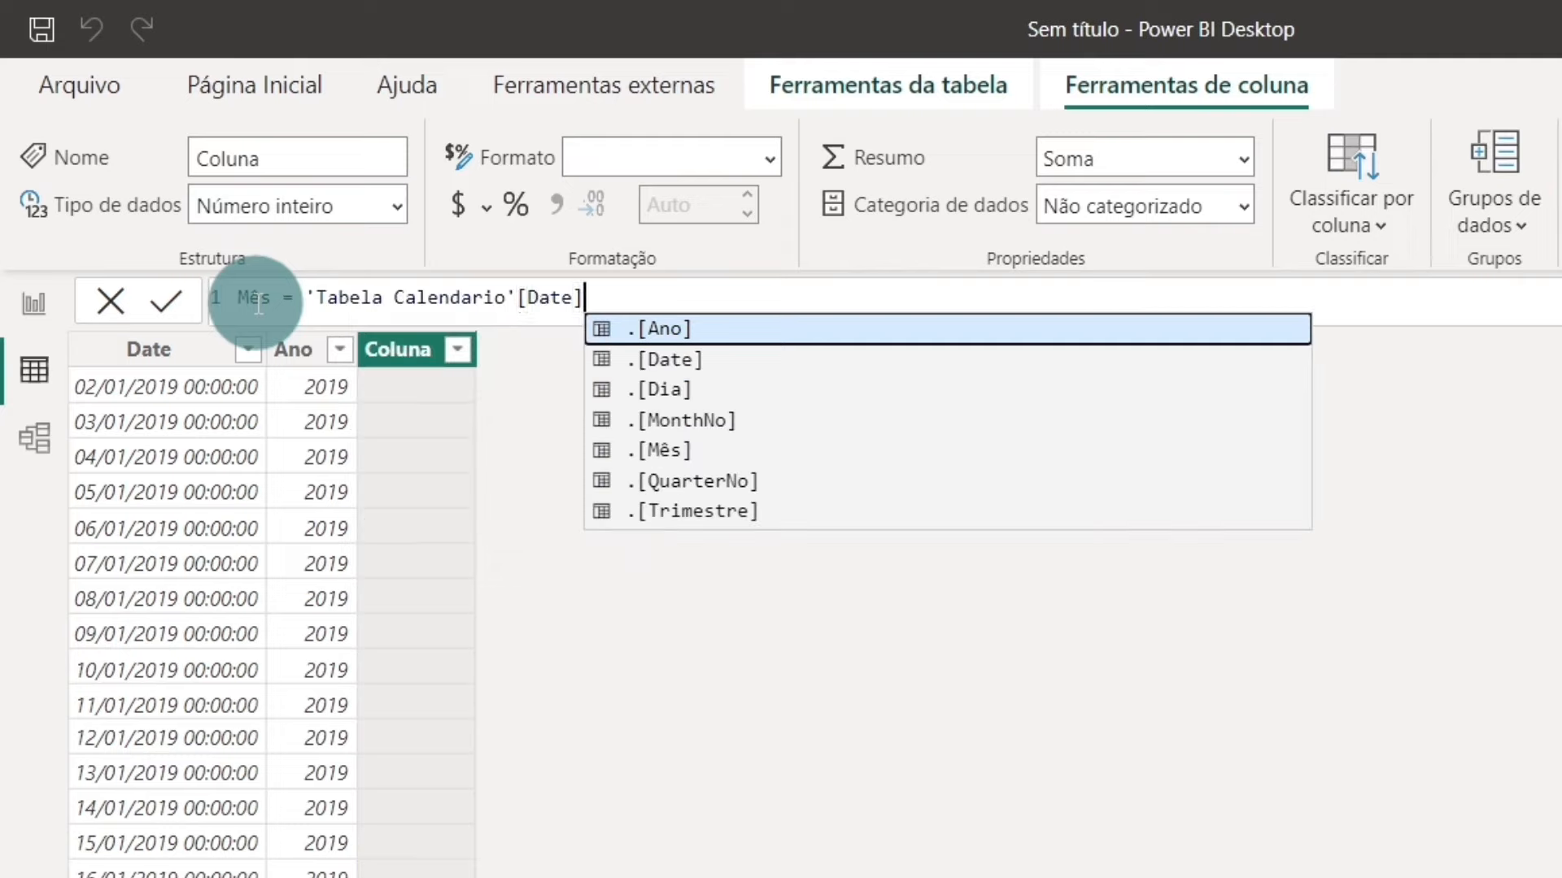
- Complete the Mês formula with the .[MonthNo] date part and commit it
{"action": "key", "text": "Down"}
{"action": "key", "text": "Down"}
{"action": "key", "text": "Down"}
{"action": "key", "text": "Tab"}
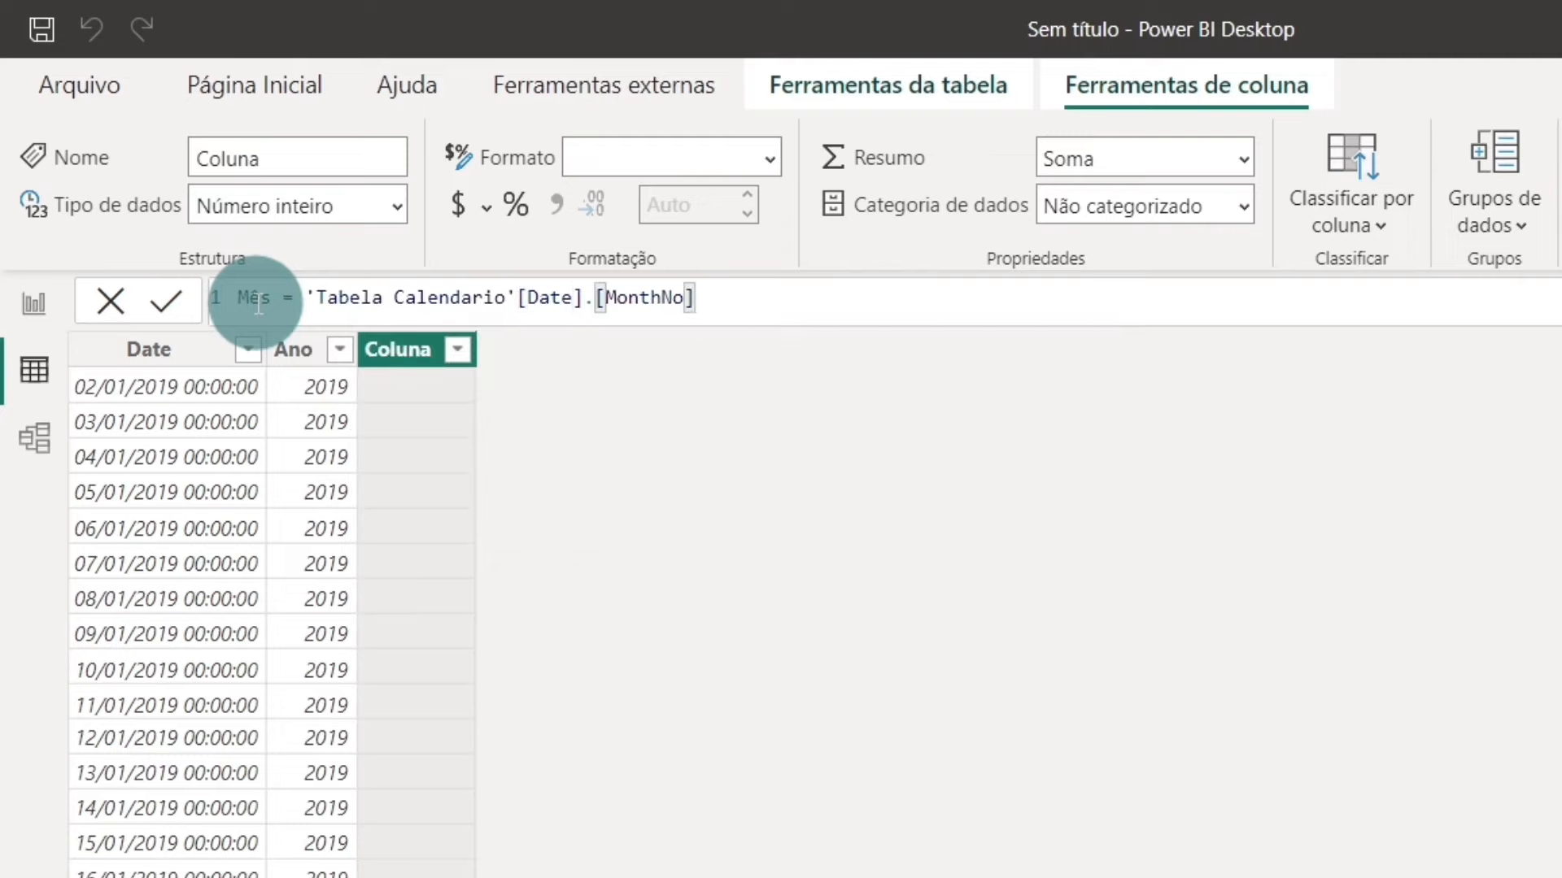
{"action": "key", "text": "Return"}
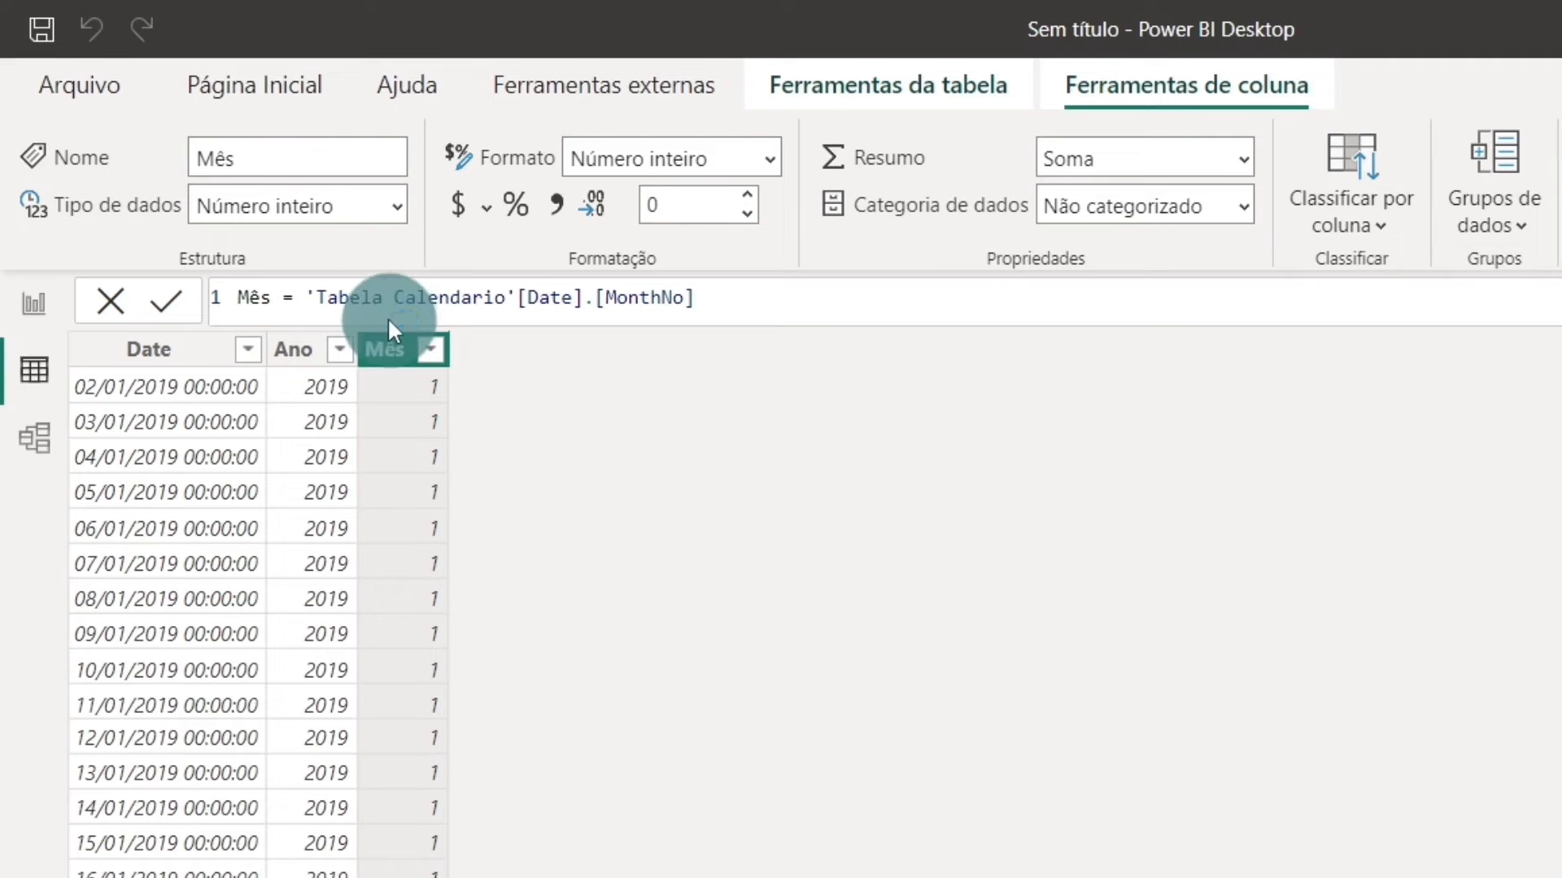
- Name the next new calculated column in Tabela Calendario Dia da Semana
{"action": "double_click", "coordinate": [297, 298]}
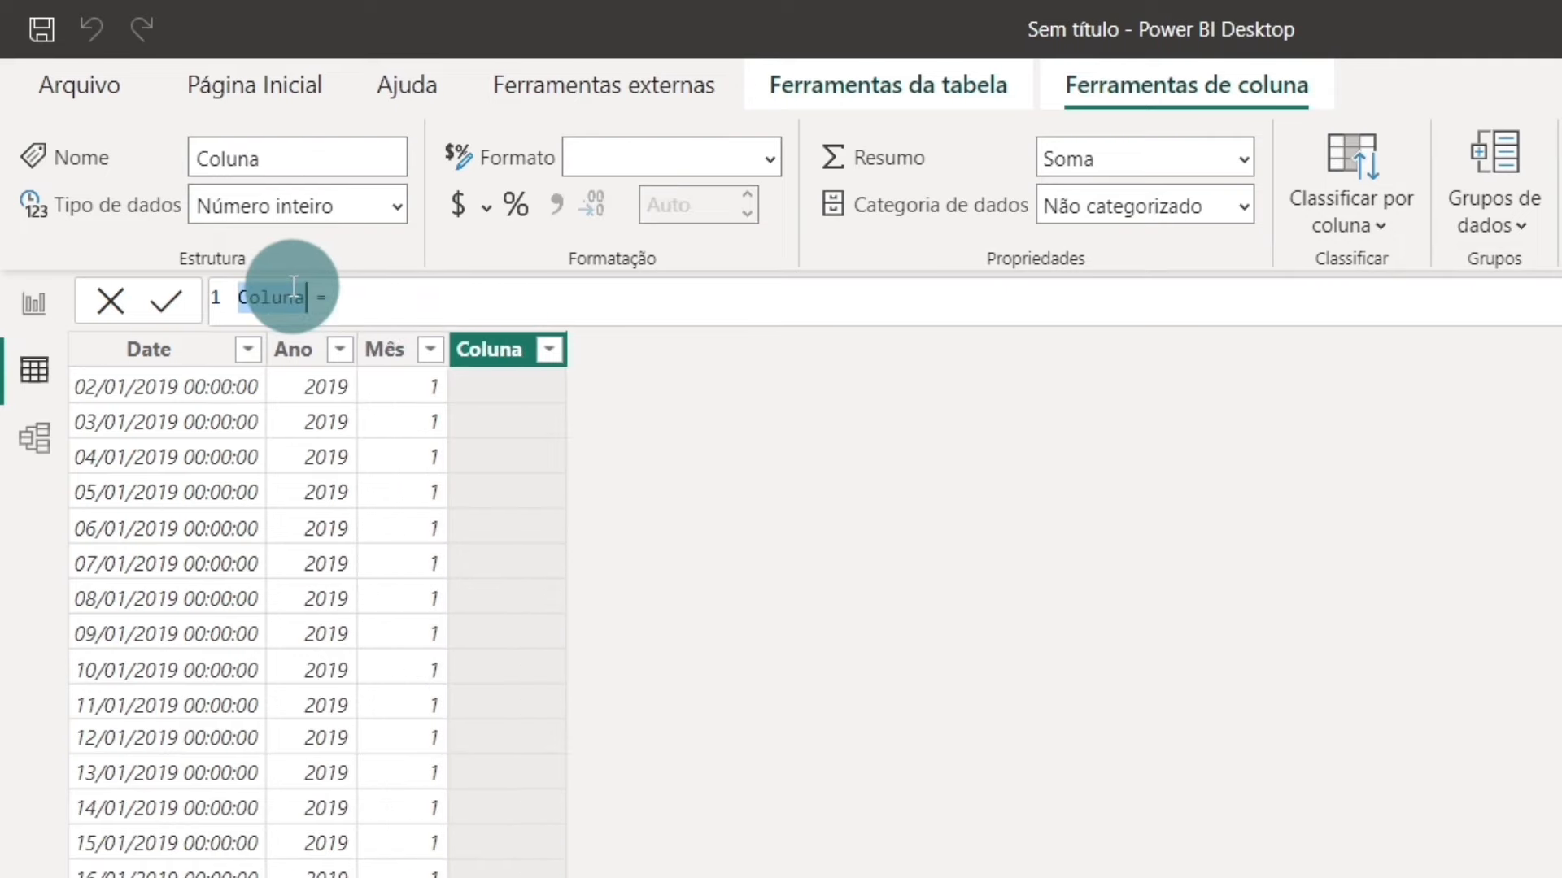
{"action": "type", "text": "Dia da Semana"}
{"action": "key", "text": "Right"}
{"action": "key", "text": "Right"}
{"action": "key", "text": "Right"}
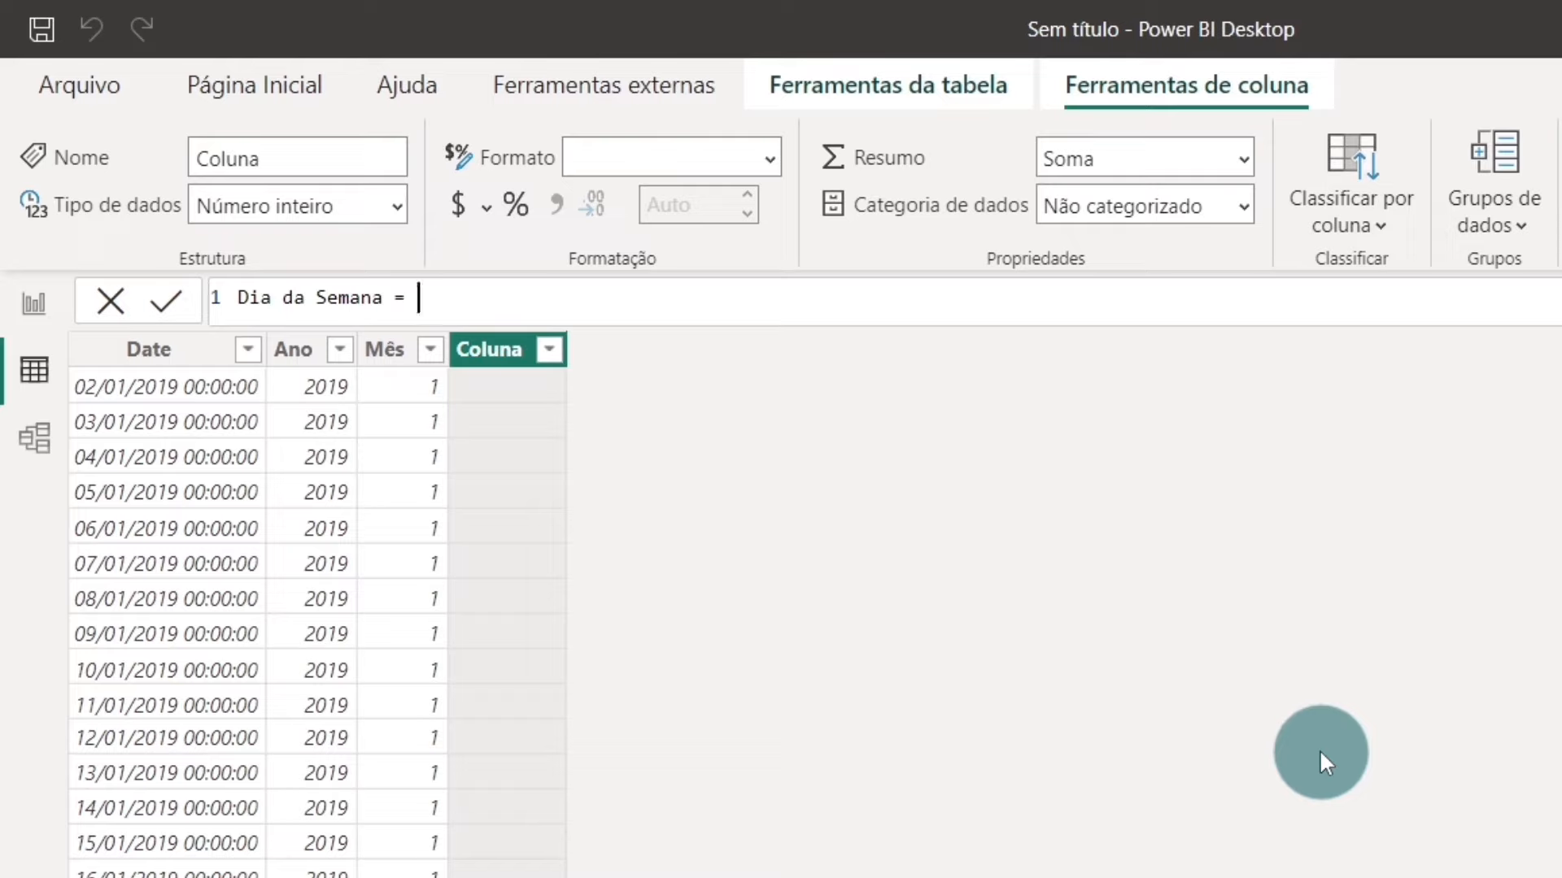
{"action": "type", "text": "date"}
{"action": "key", "text": "Tab"}
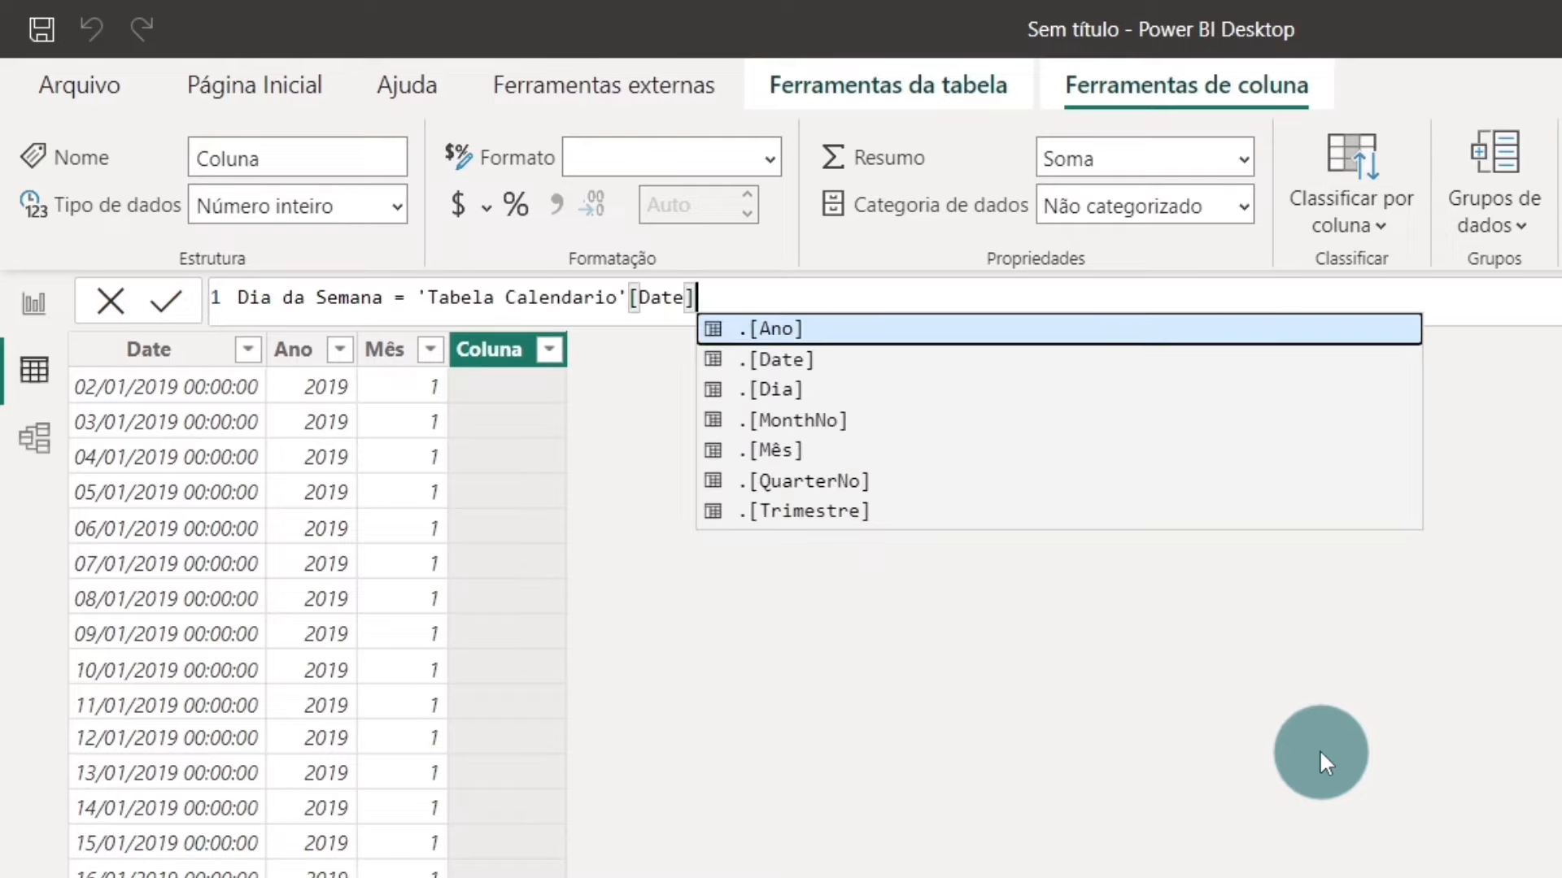
{"action": "key", "text": "ctrl+shift+Left"}
{"action": "key", "text": "ctrl+shift+Left"}
{"action": "key", "text": "ctrl+shift+Left"}
{"action": "key", "text": "BackSpace"}
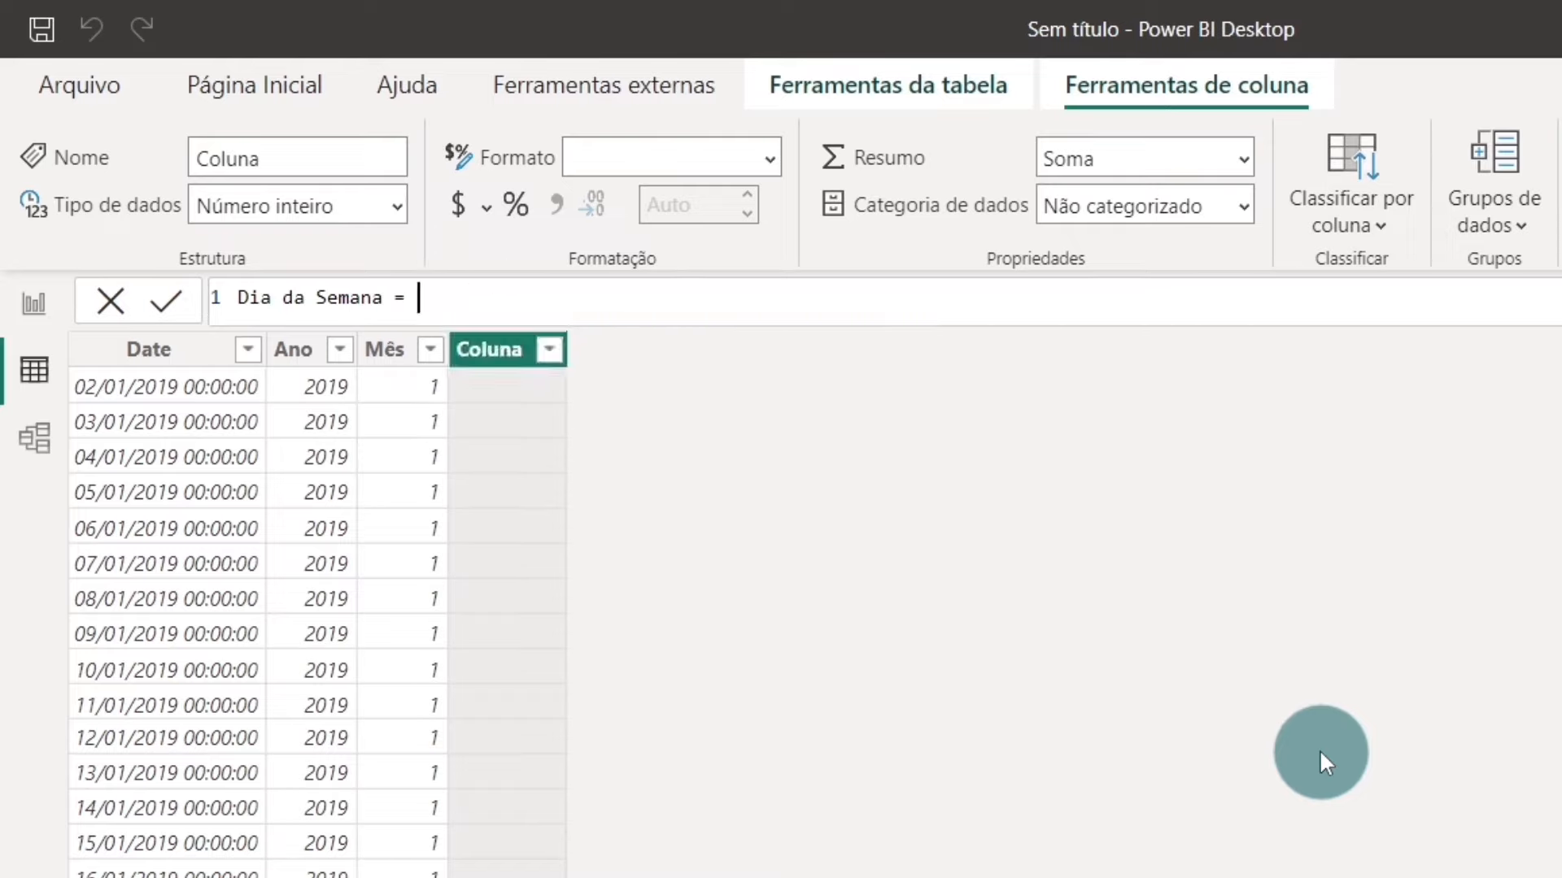
- Define the Dia da Semana column as WEEKDAY('Tabela Calendario'[Date]) and commit the formula
{"action": "type", "text": "wee"}
{"action": "key", "text": "Tab"}
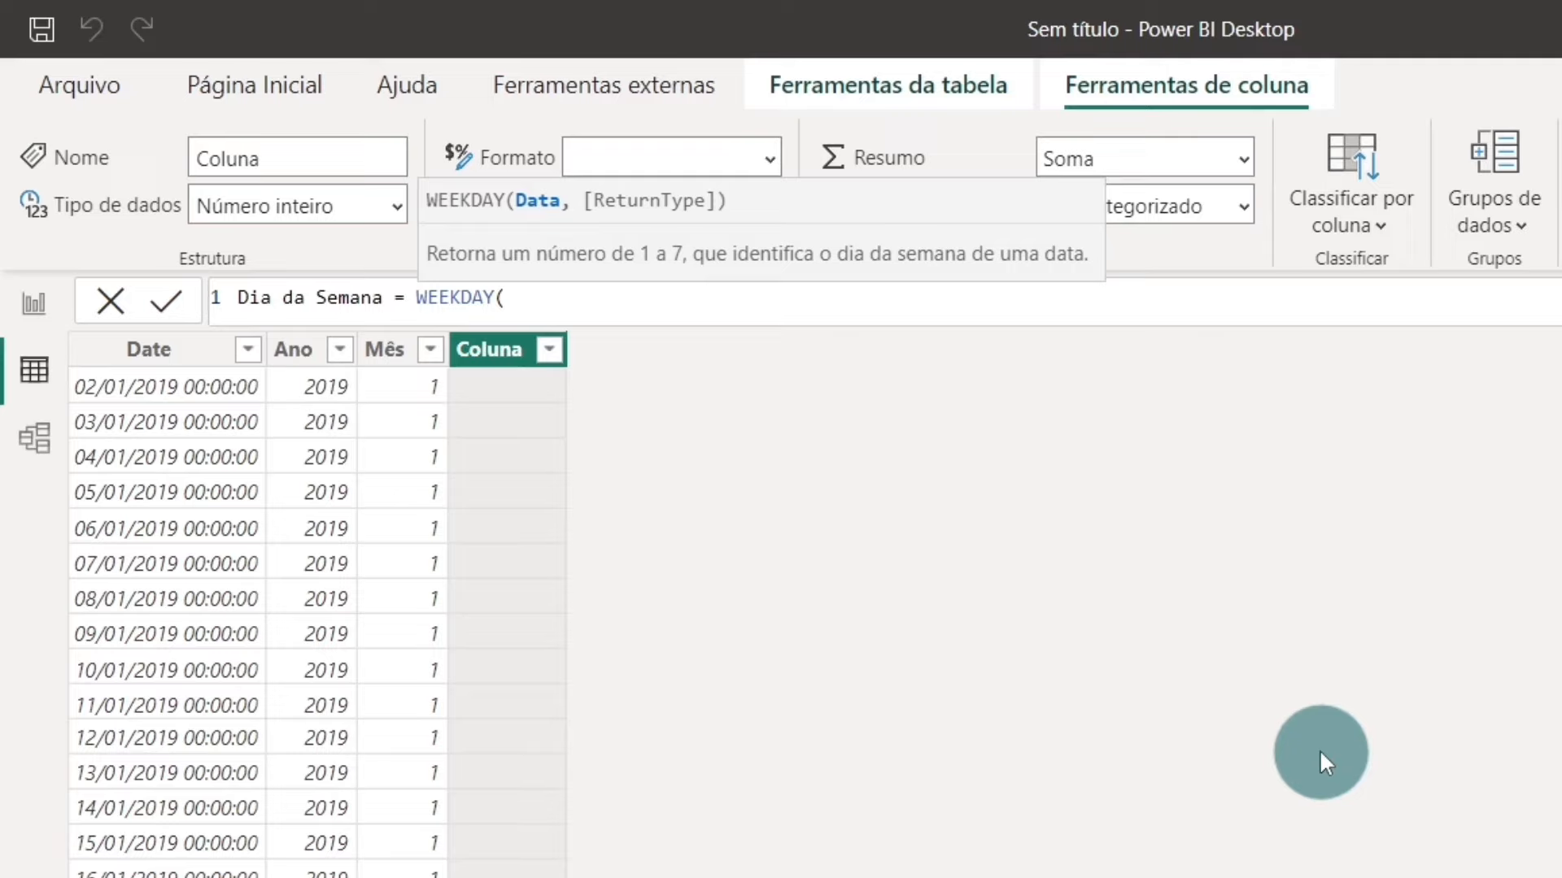
{"action": "type", "text": "date"}
{"action": "key", "text": "Tab"}
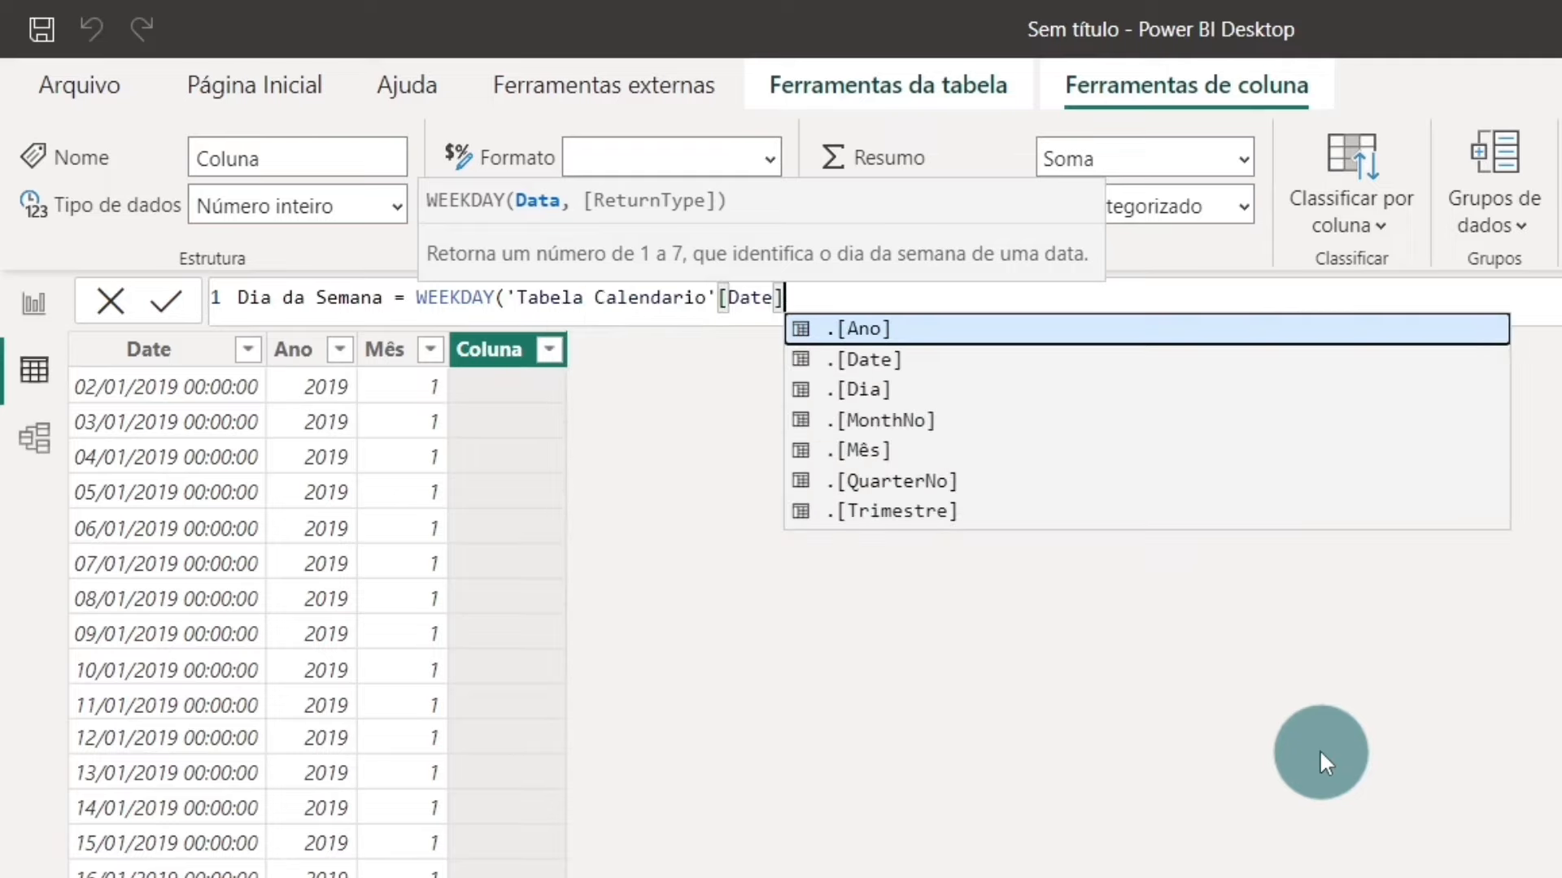
{"action": "type", "text": ")"}
{"action": "key", "text": "Return"}
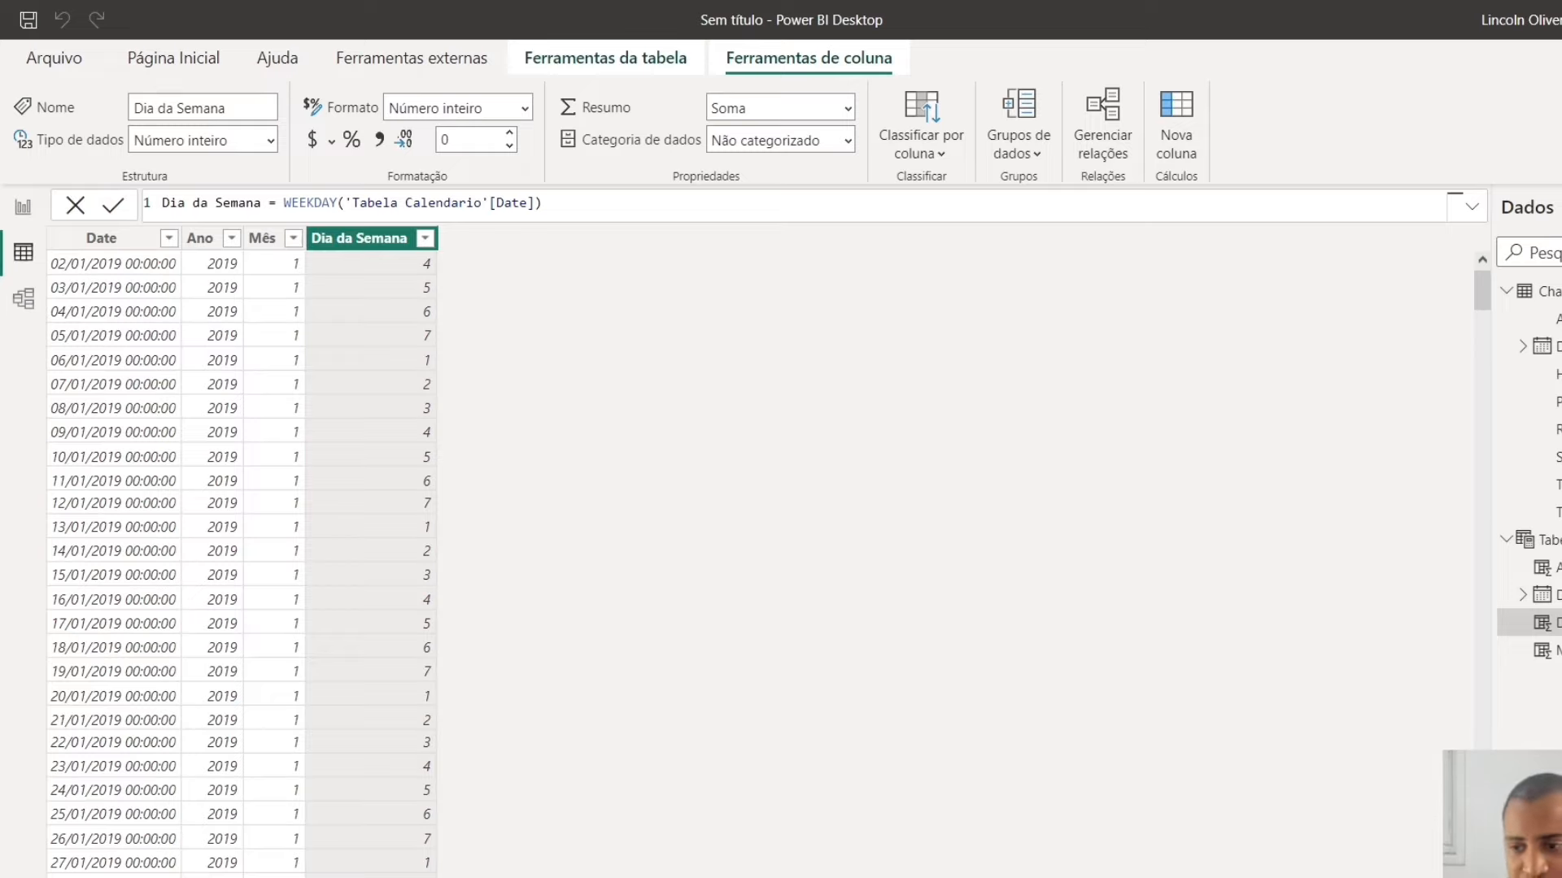
- Collapse the Chamados field list and create a new calculated table named Tabela Tempo
{"action": "left_click", "coordinate": [1506, 291]}
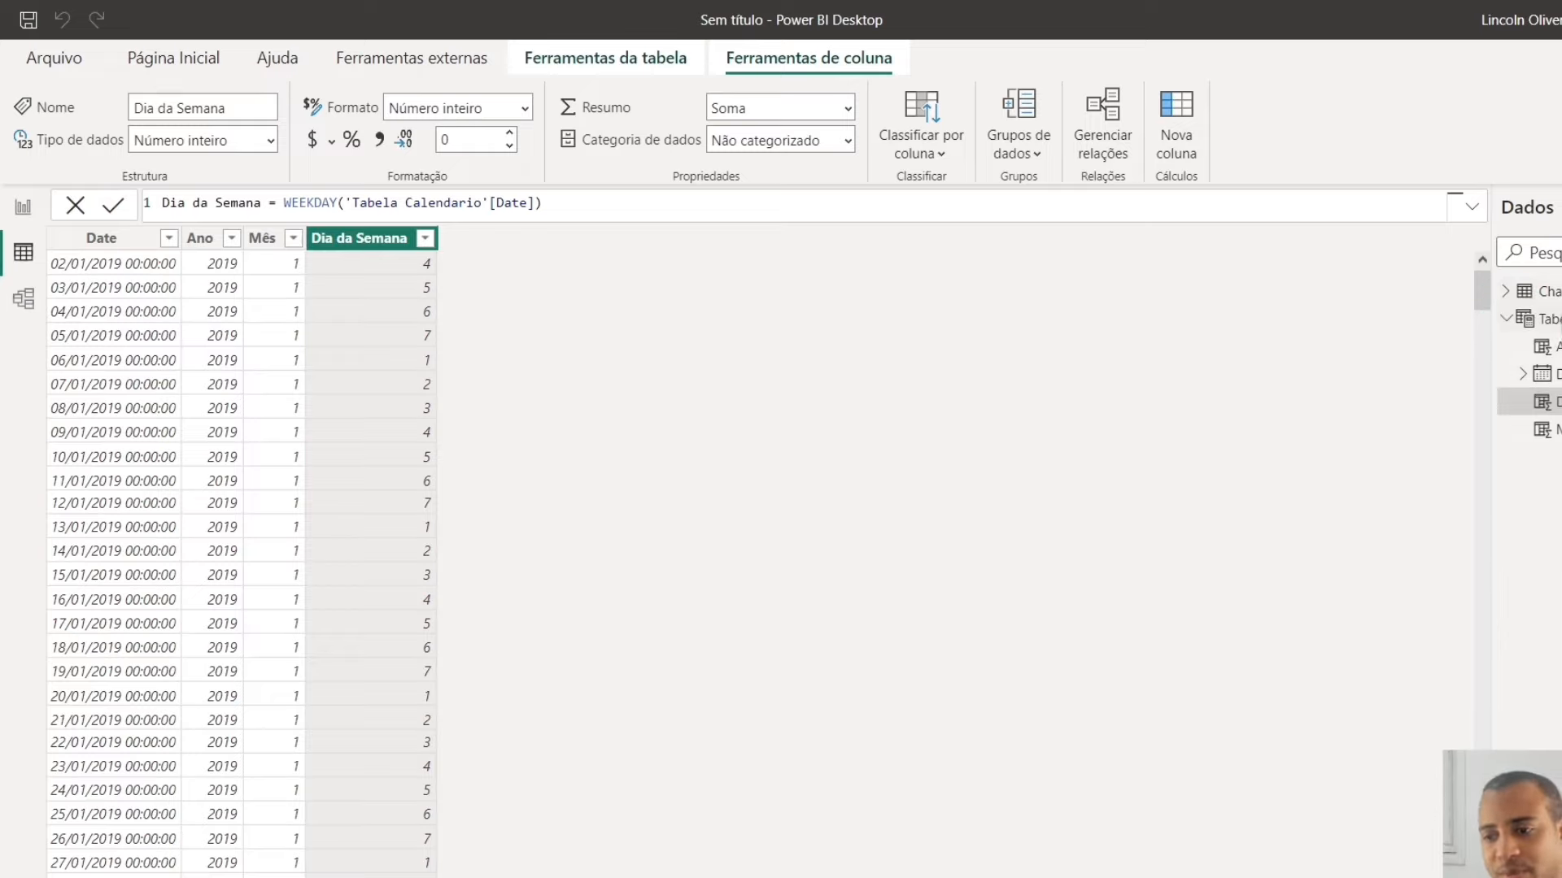
{"action": "left_click", "coordinate": [1550, 319]}
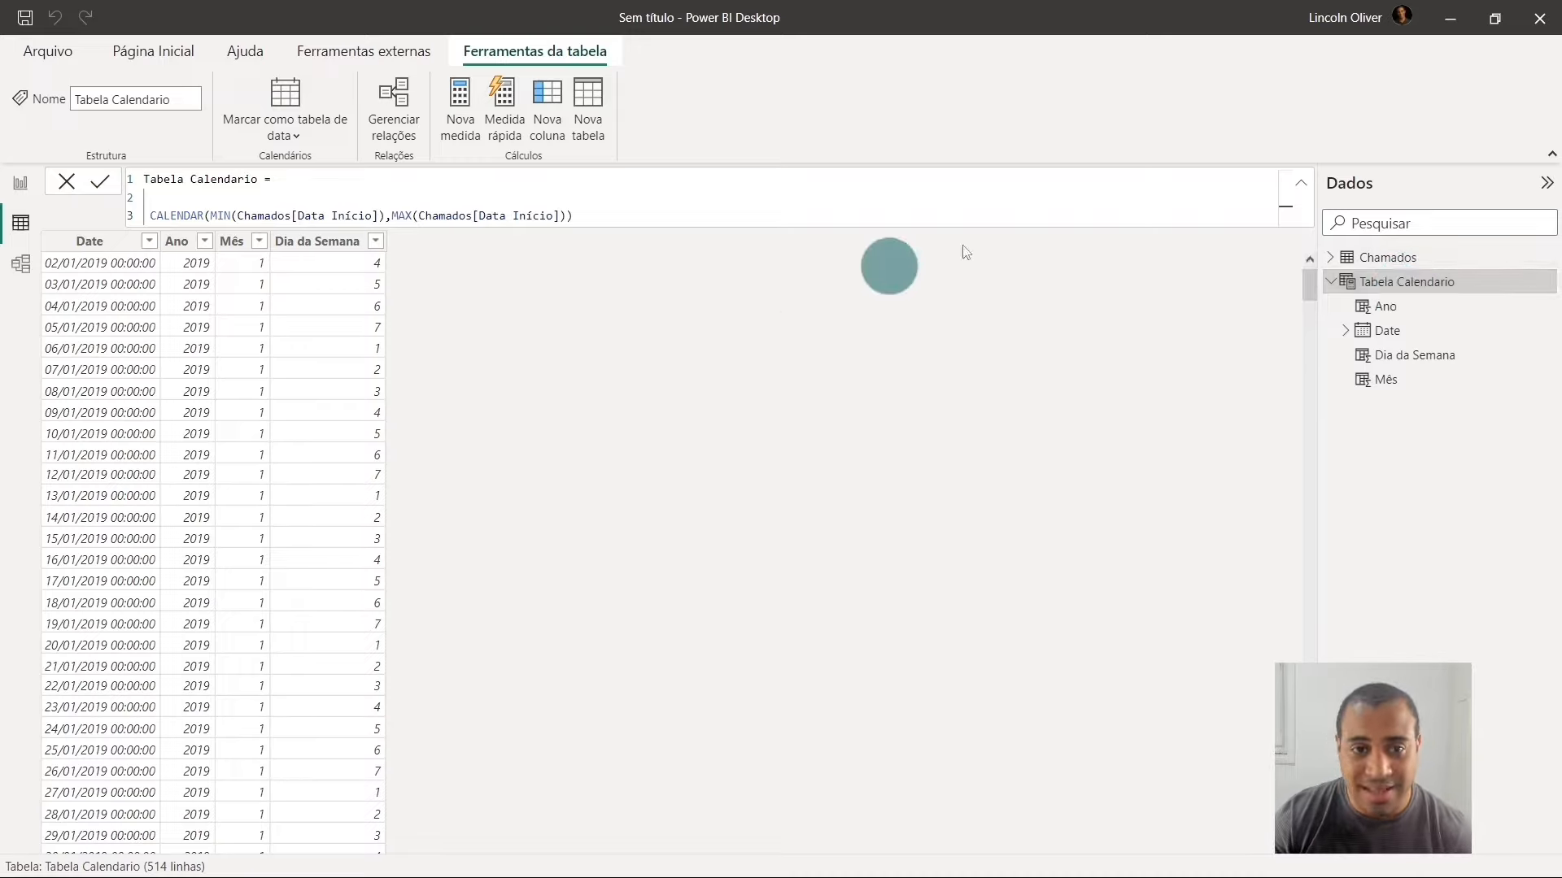
{"action": "left_click", "coordinate": [597, 112]}
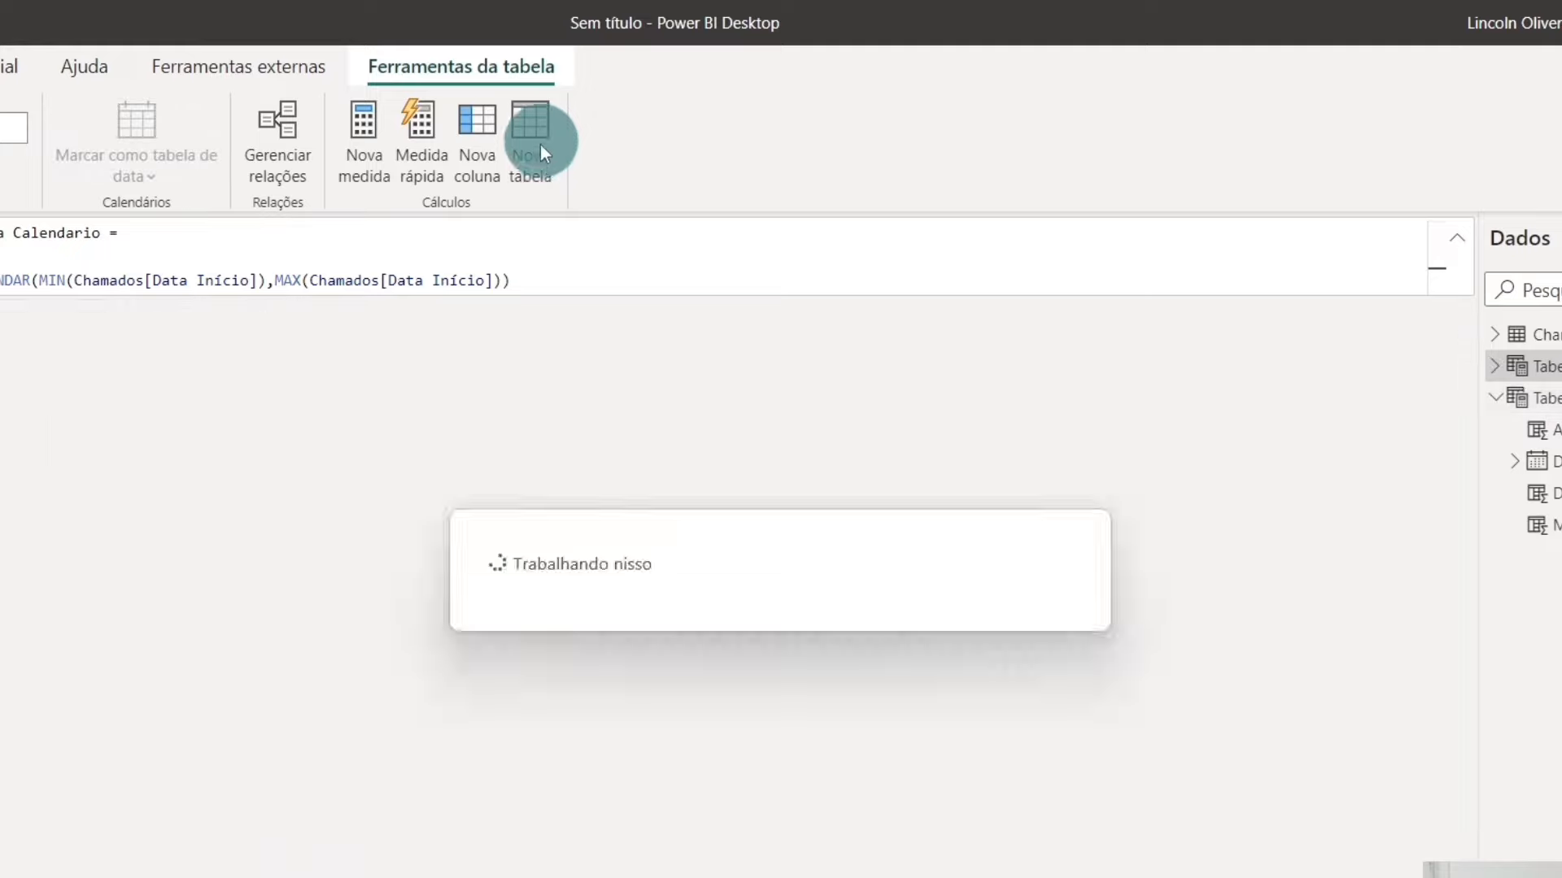
{"action": "left_click", "coordinate": [6, 233]}
{"action": "type", "text": "Te"}
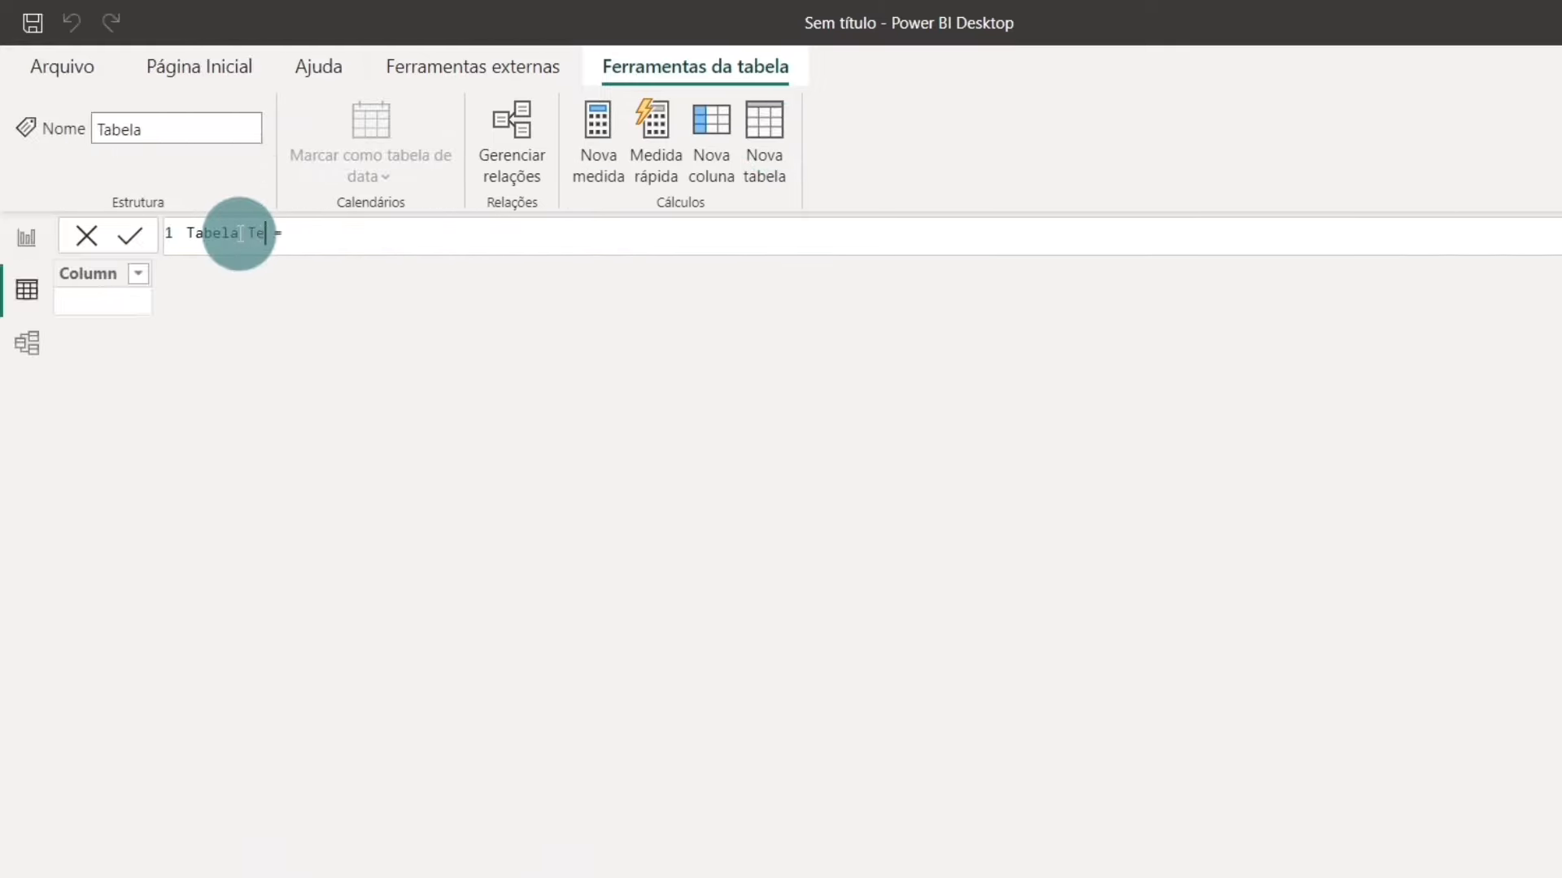
{"action": "type", "text": "mpo"}
{"action": "key", "text": "Delete"}
- Add line breaks after the equals sign so the Tabela Tempo expression starts on the formula's third line
{"action": "key", "text": "End"}
{"action": "key", "text": "shift+Return"}
{"action": "key", "text": "shift+Return"}
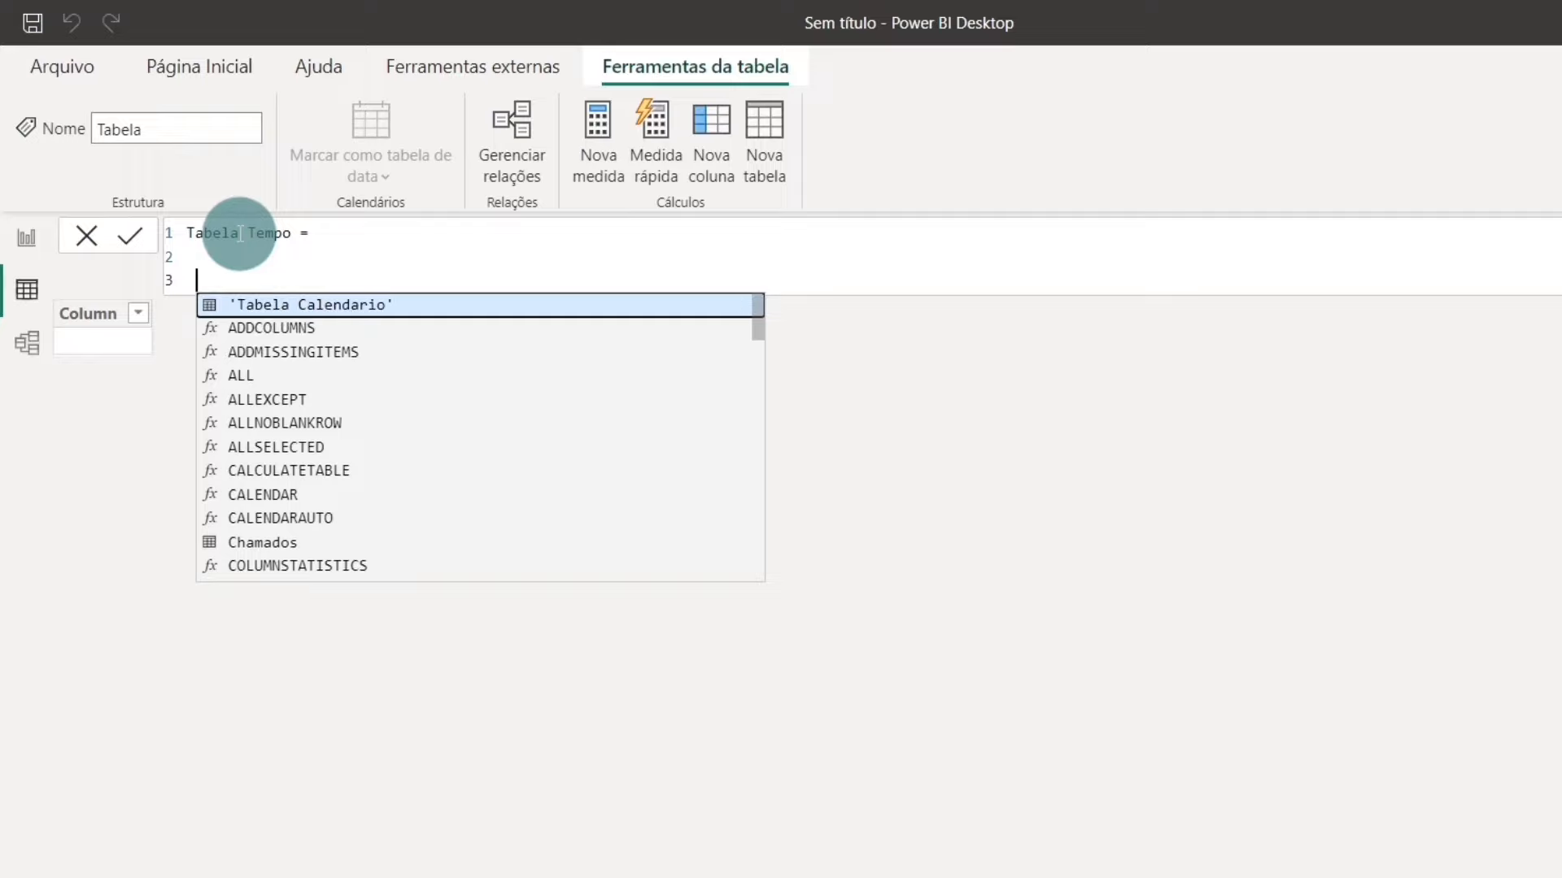
{"action": "left_click", "coordinate": [369, 275]}
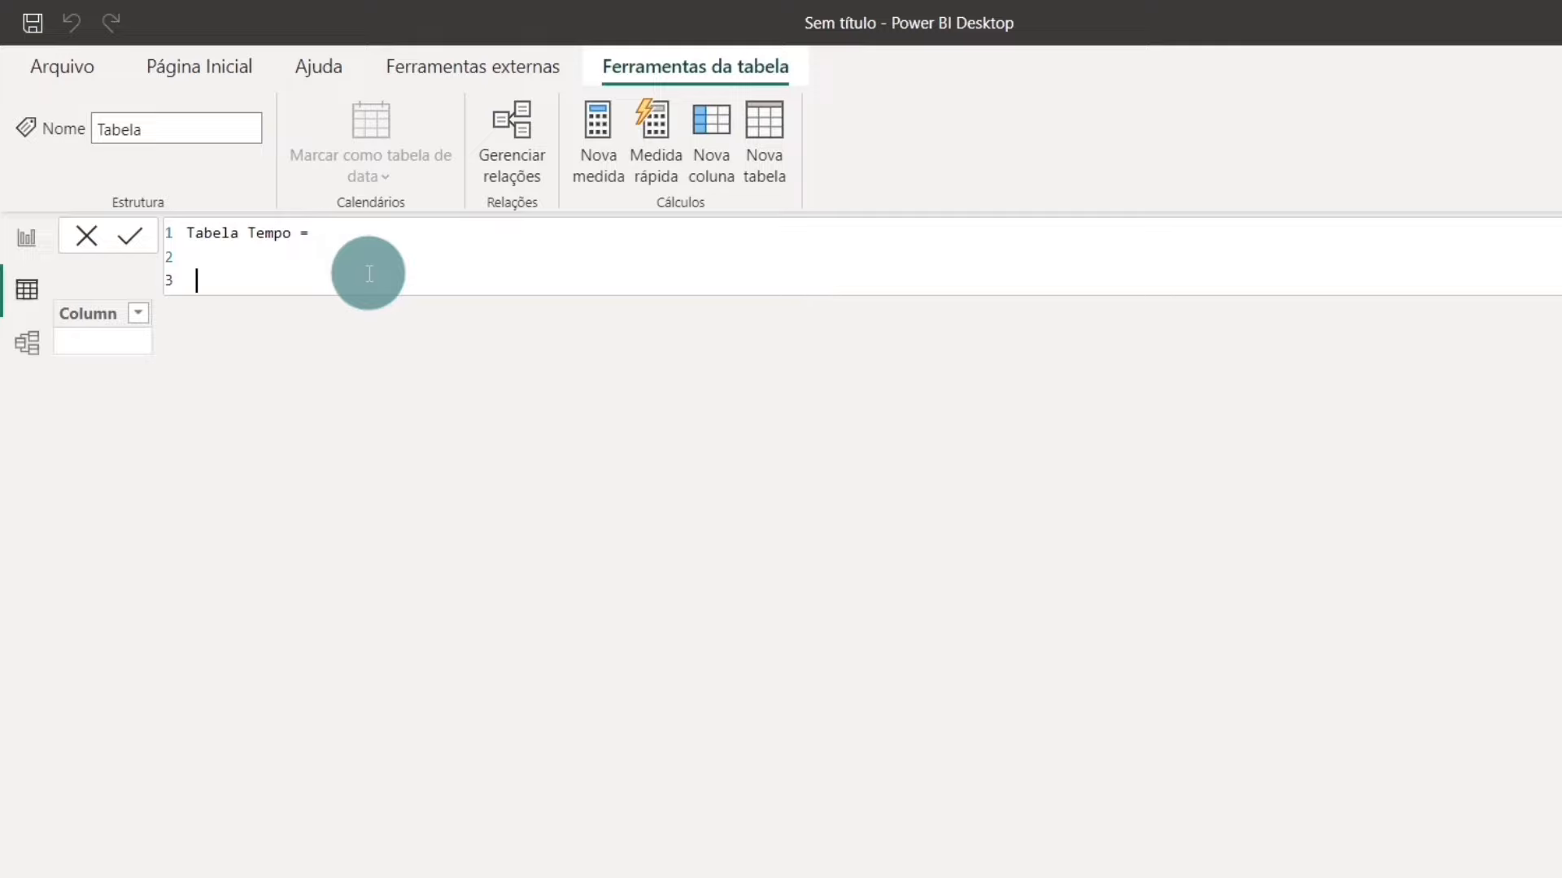
{"action": "left_click", "coordinate": [369, 274]}
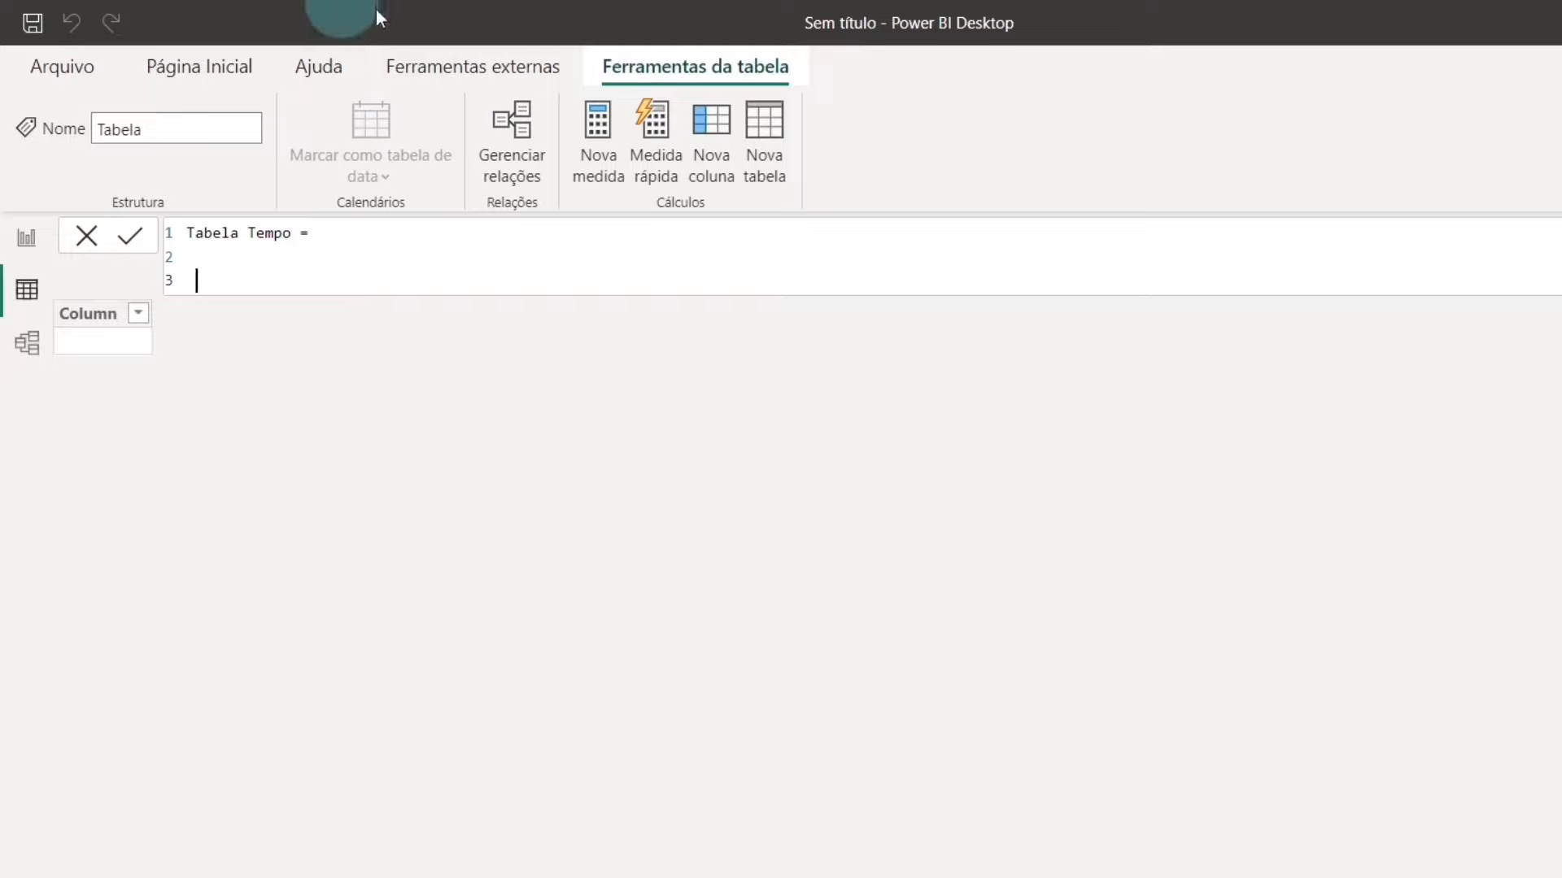
- Switch to the Calculator, compute 24 × 60, and return to the Tabela Tempo formula
{"action": "key", "text": "alt+Tab"}
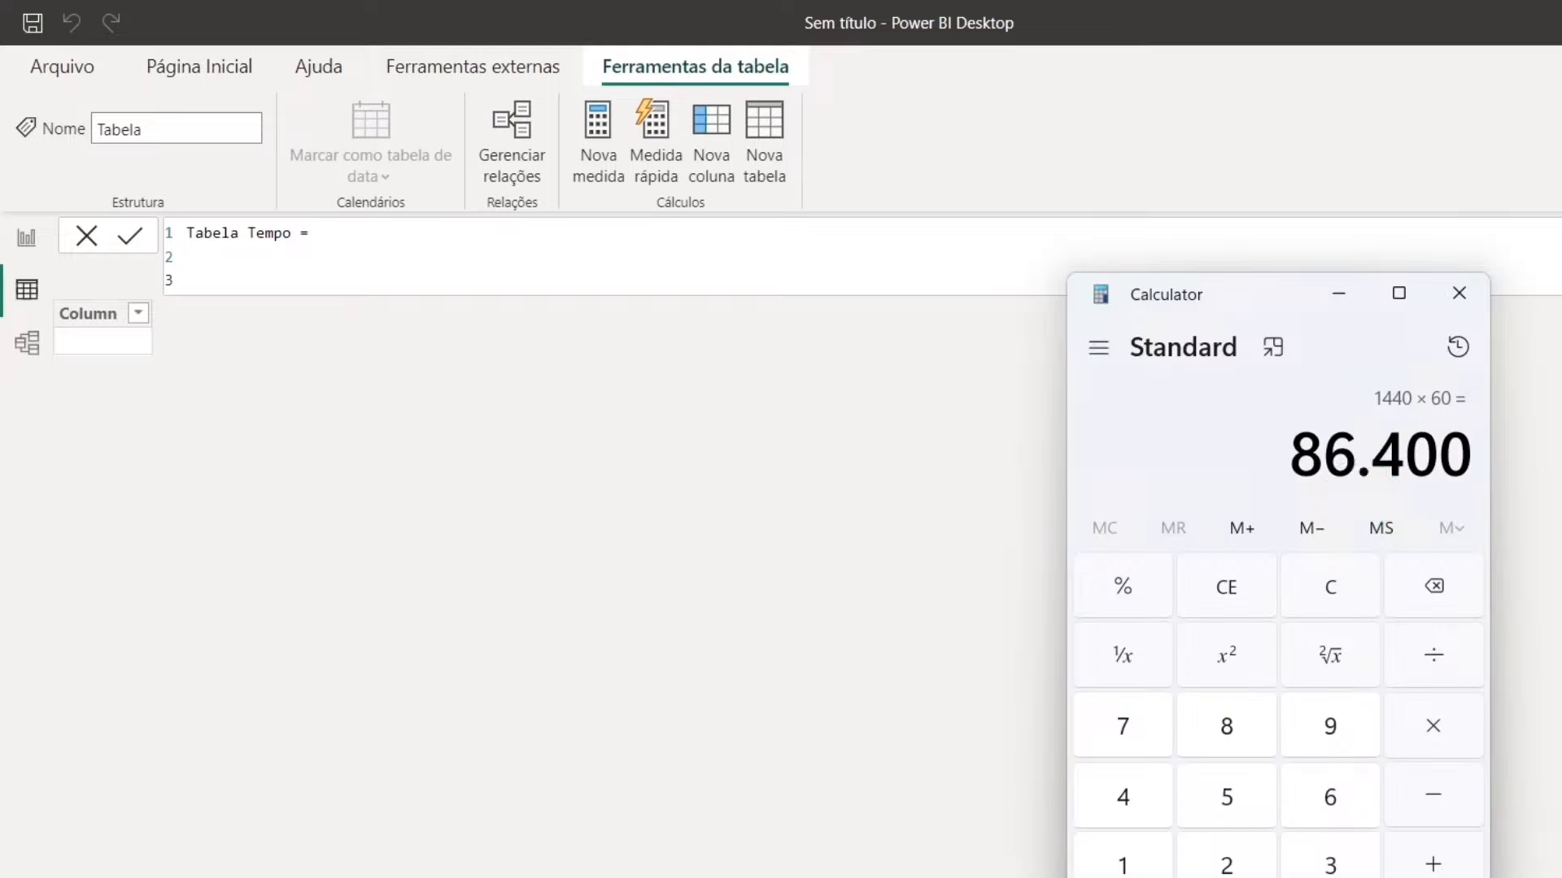
{"action": "left_click", "coordinate": [1350, 566]}
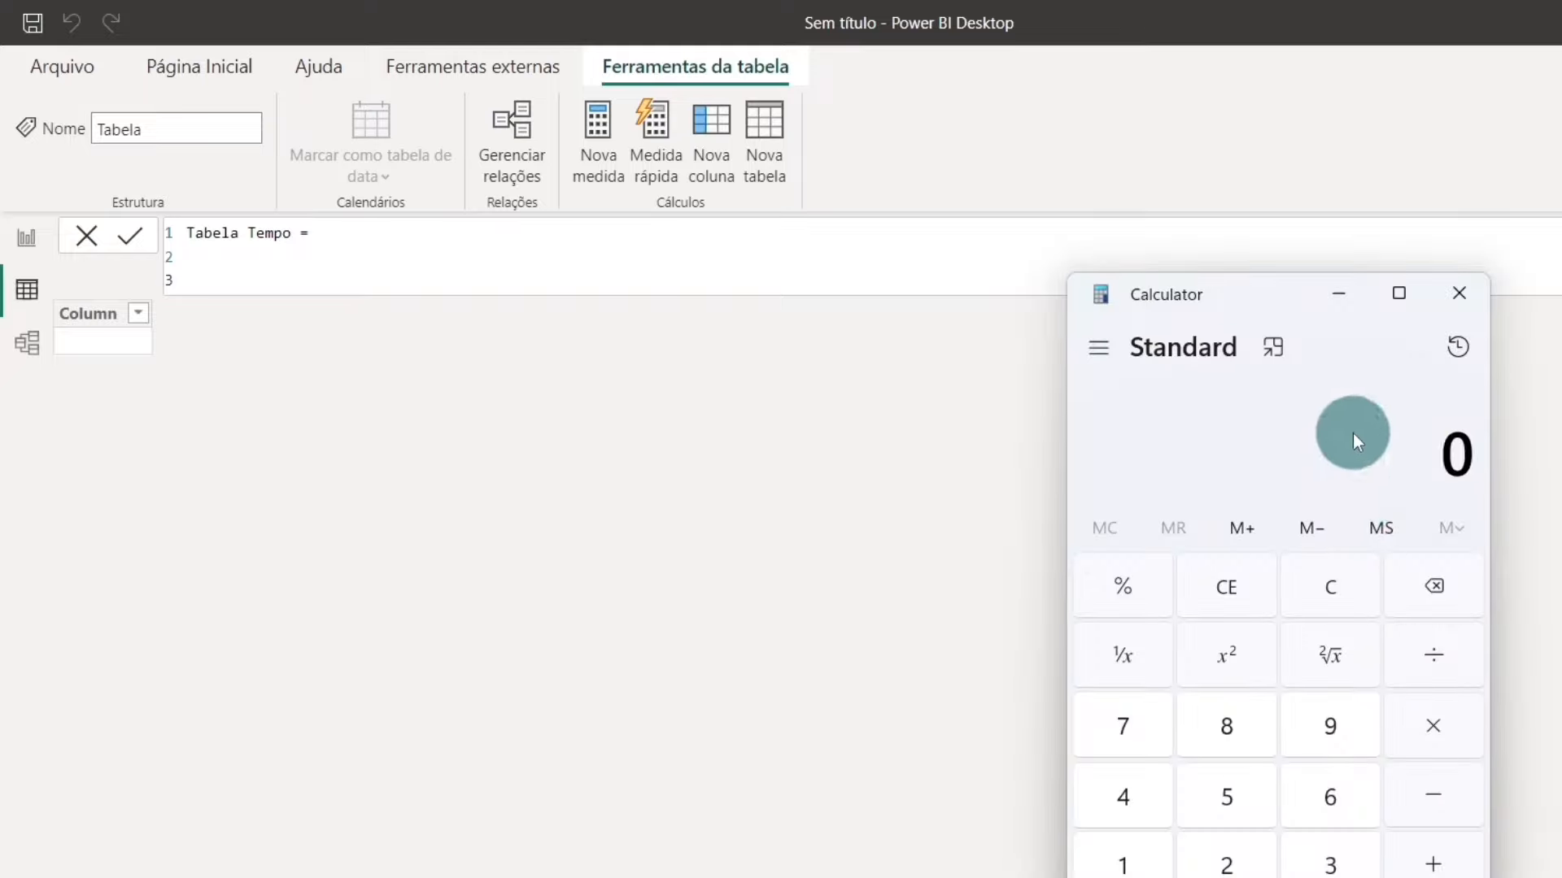
{"action": "type", "text": "24*"}
{"action": "type", "text": "60"}
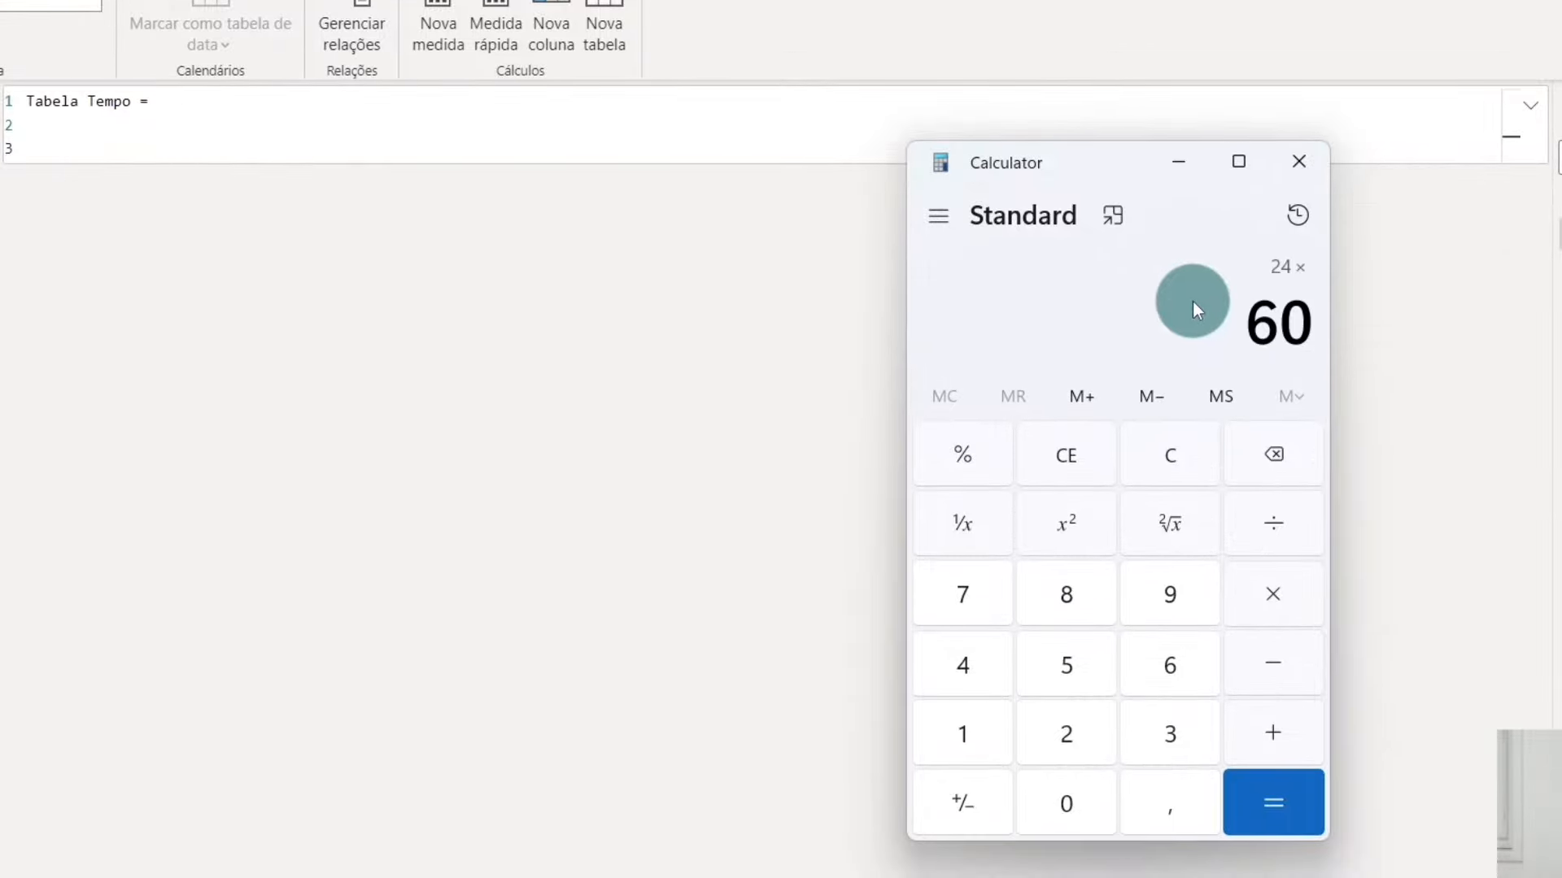
{"action": "key", "text": "Return"}
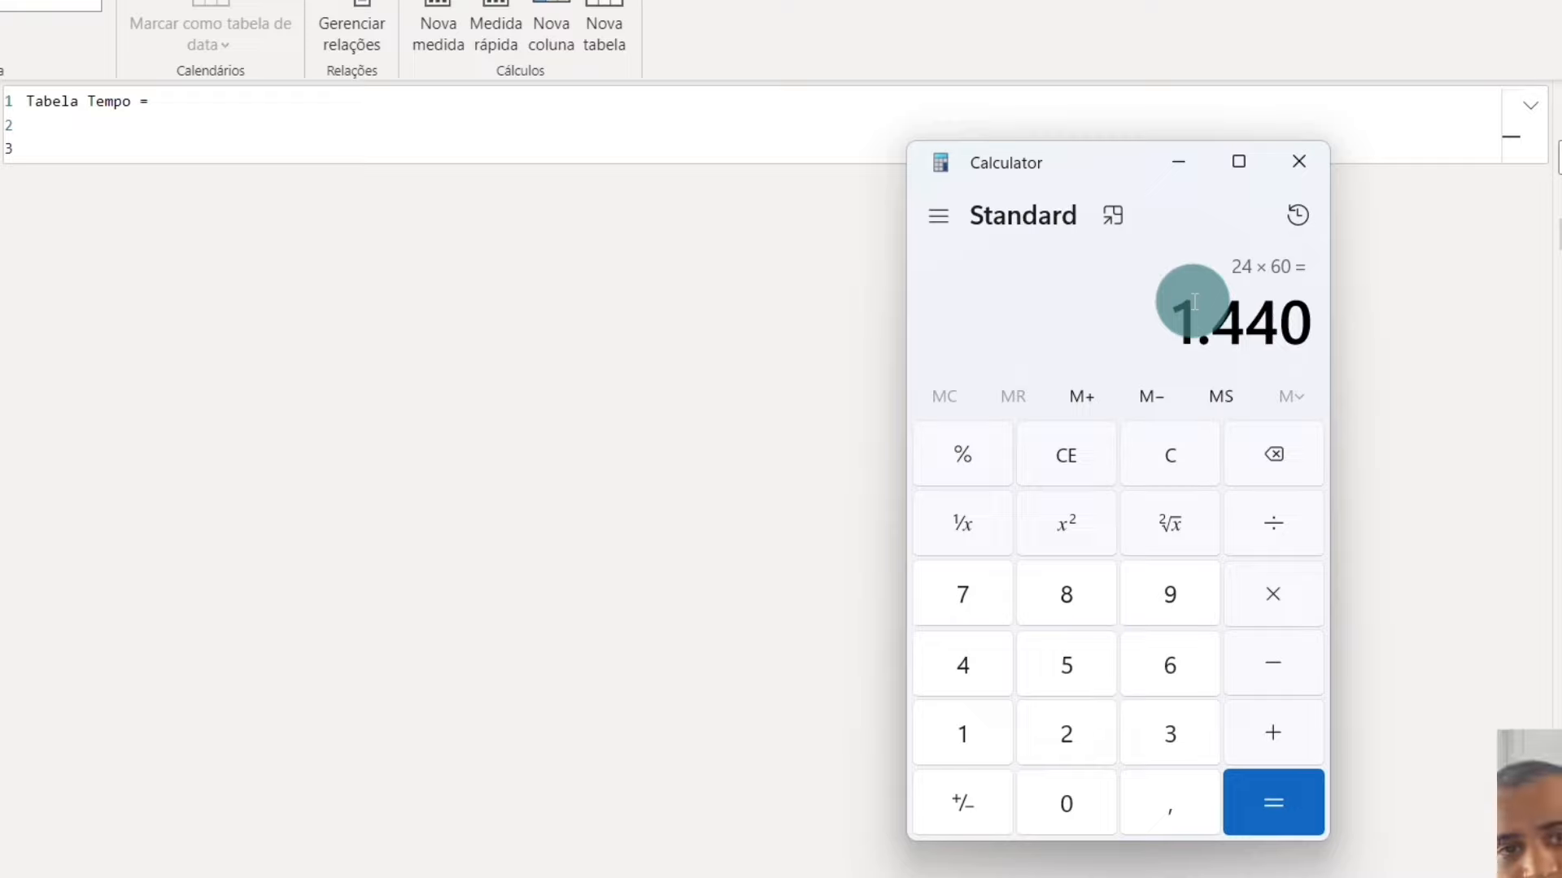
{"action": "left_click", "coordinate": [450, 129]}
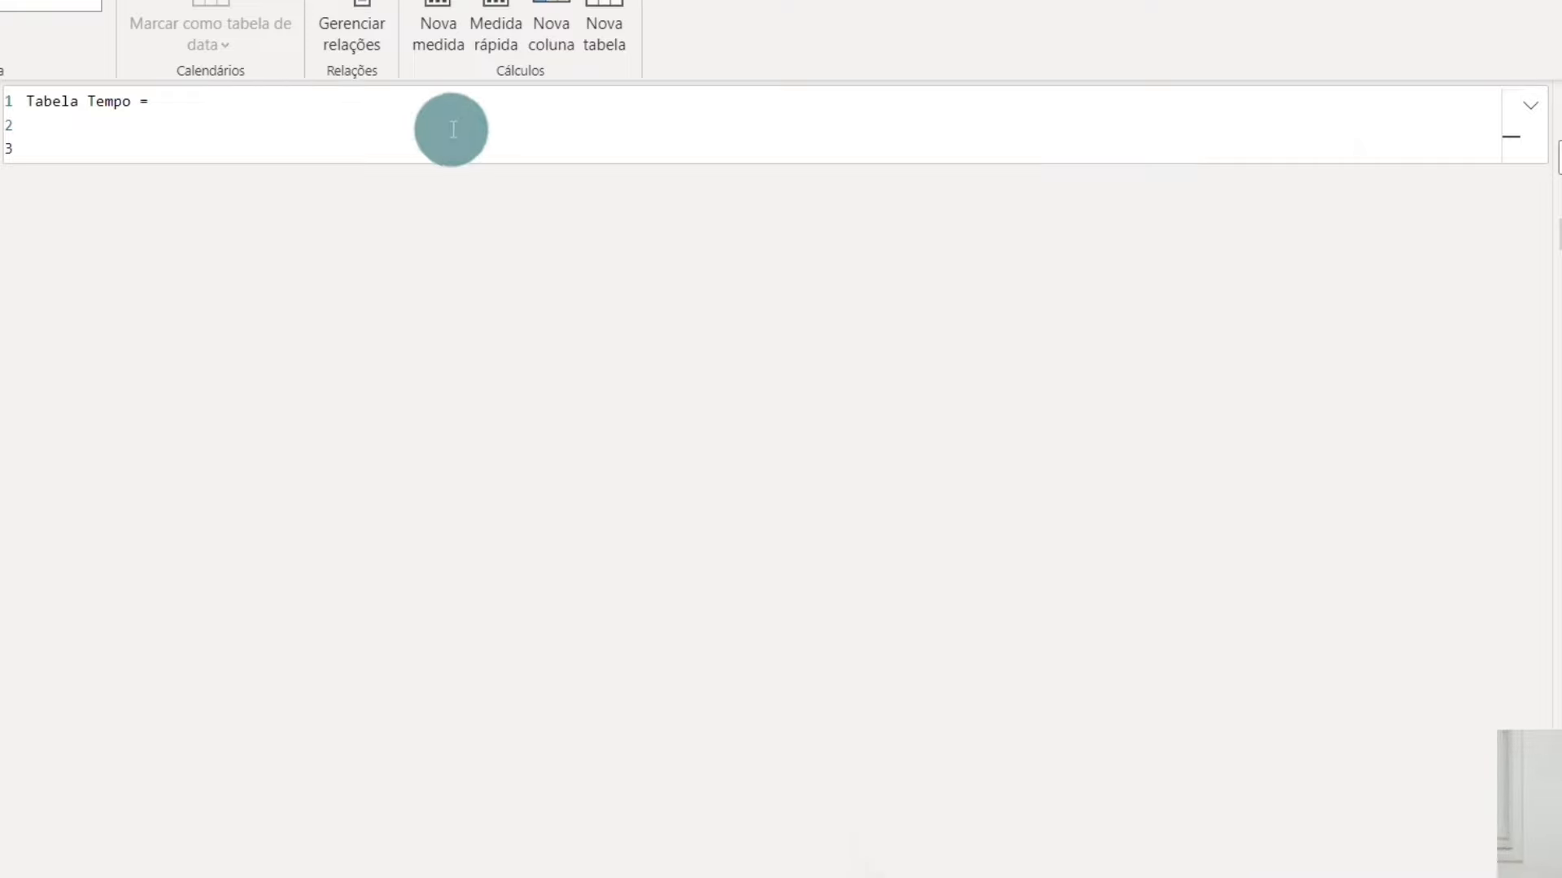
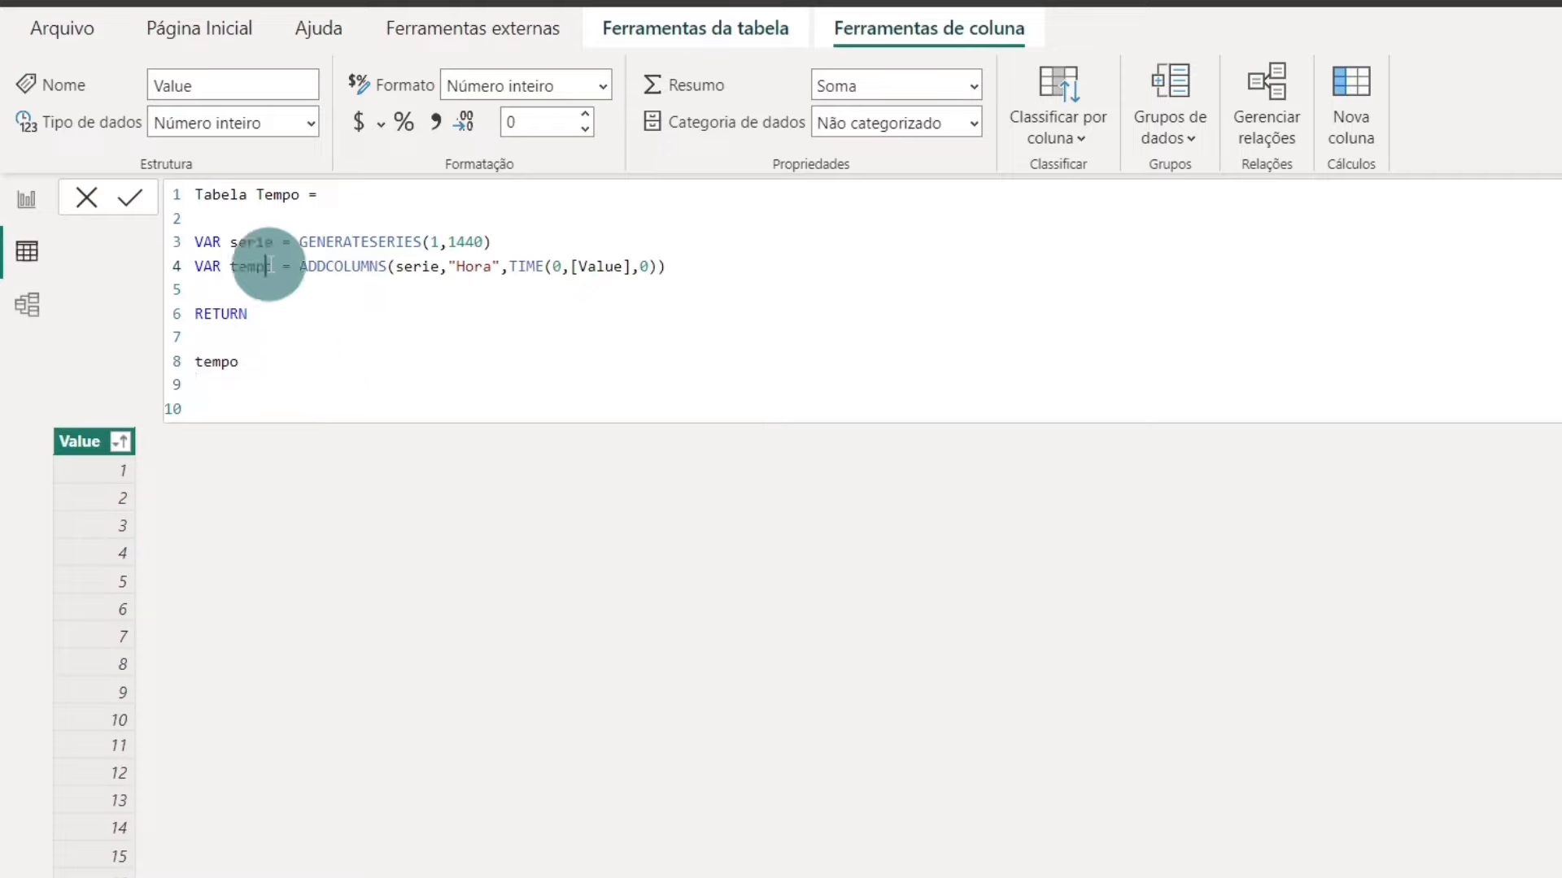
- Remove the empty lines after tempo at the end of the Tabela Tempo formula and commit it
{"action": "left_click", "coordinate": [253, 337]}
{"action": "key", "text": "BackSpace"}
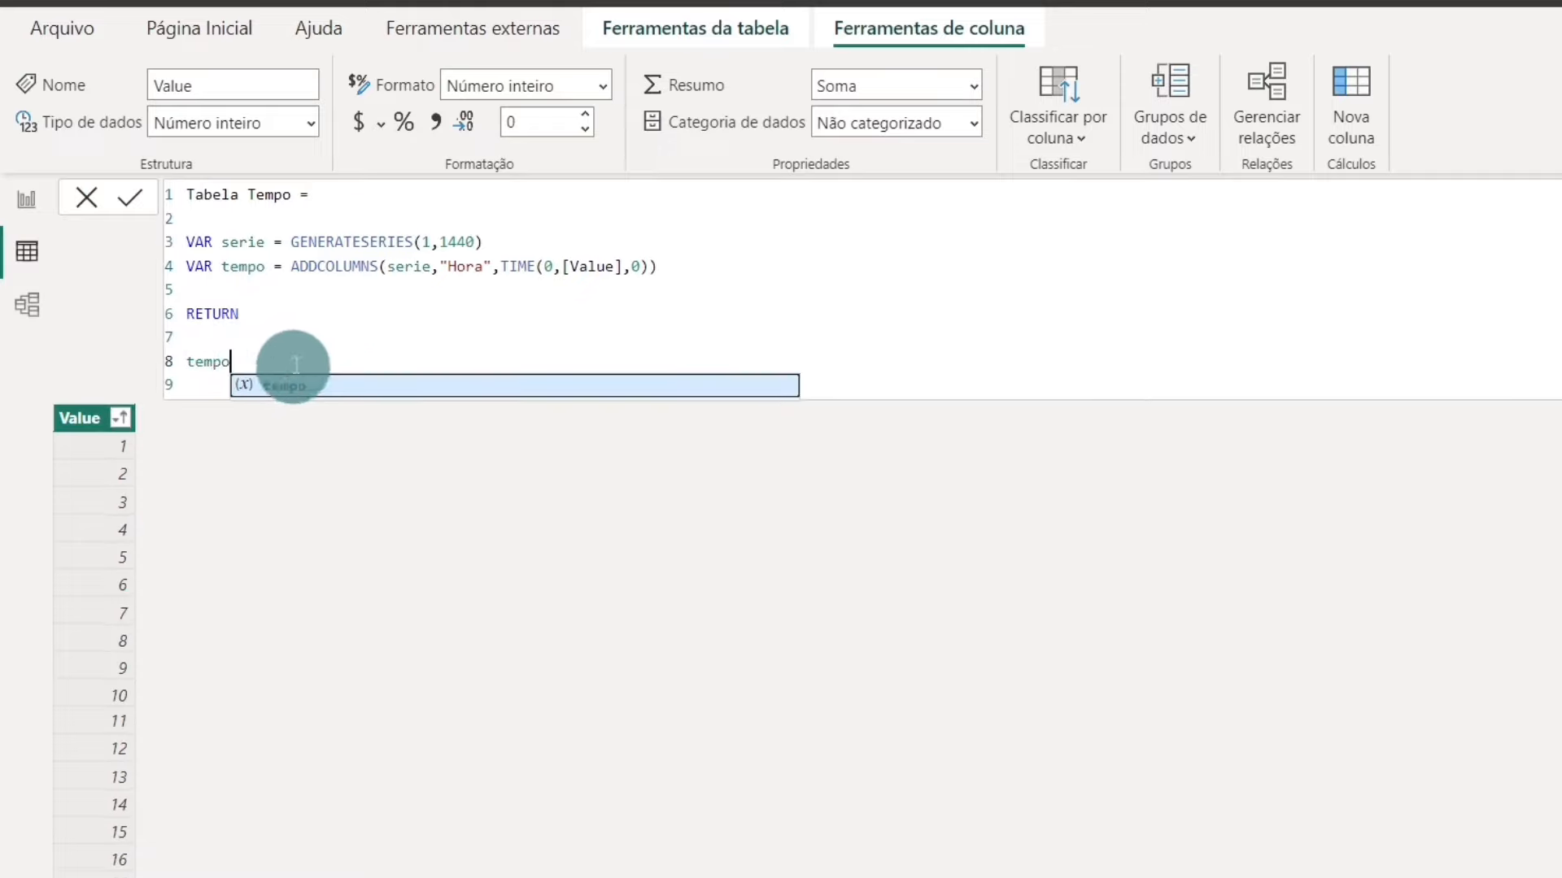
{"action": "key", "text": "Delete"}
{"action": "left_click", "coordinate": [408, 324]}
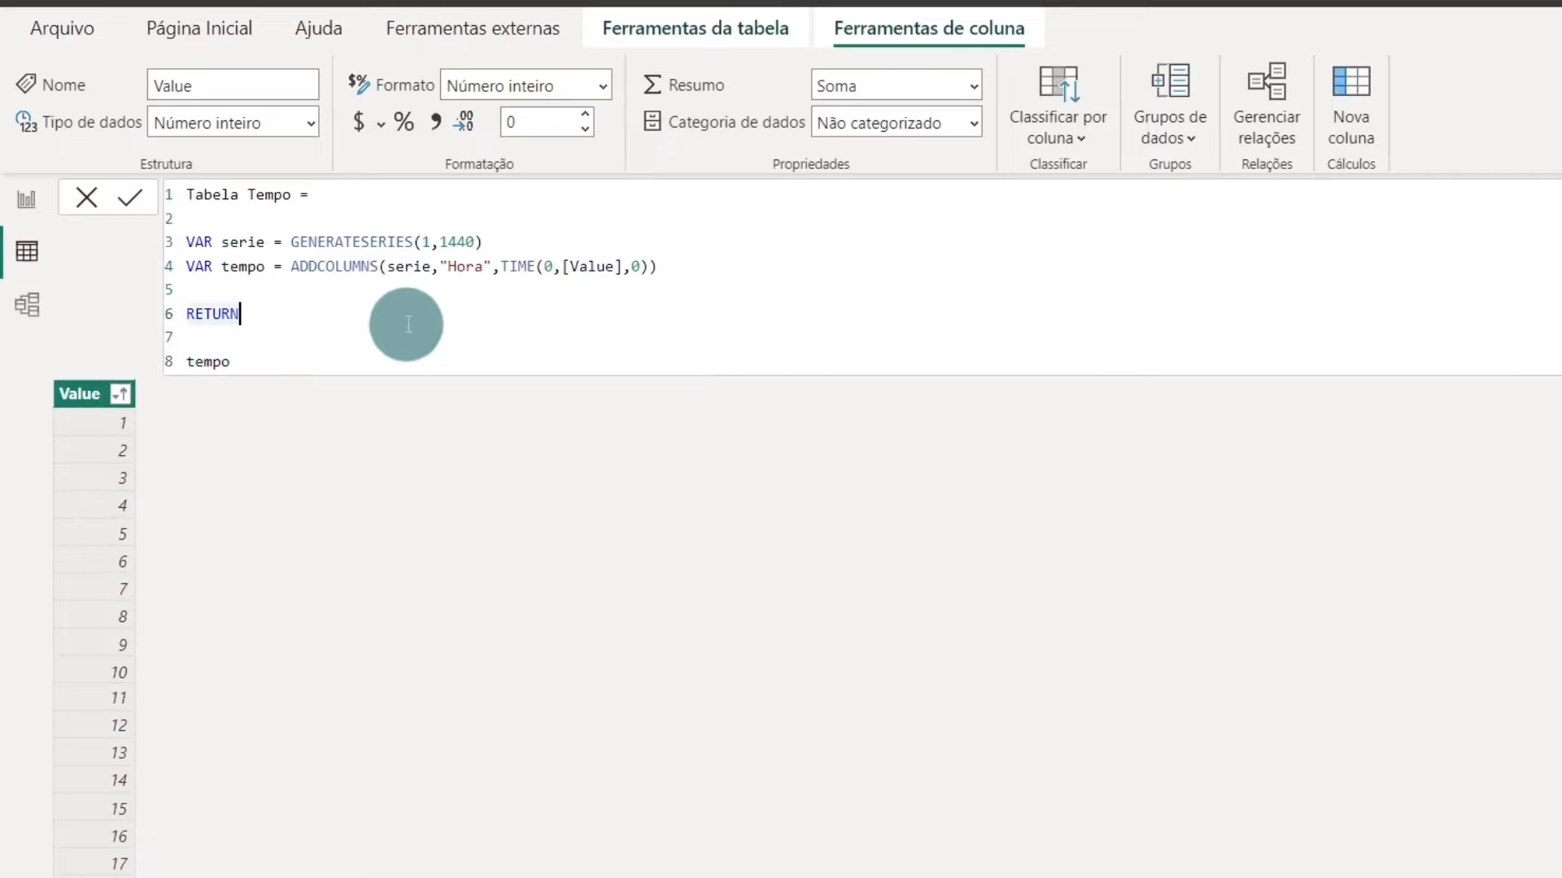
{"action": "key", "text": "Return"}
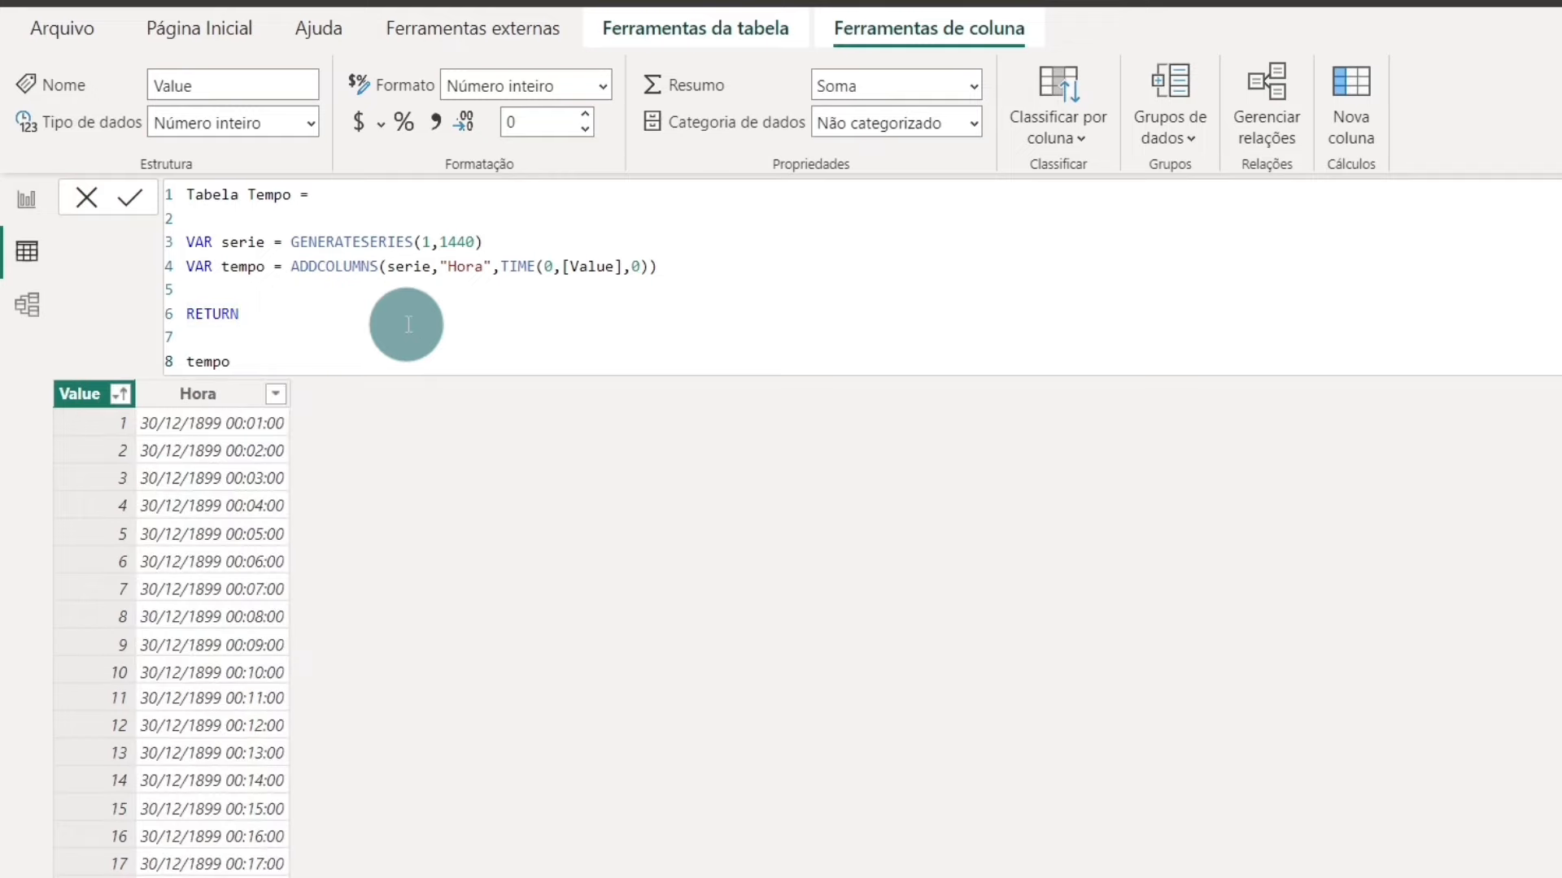
- Look through the generated Hora values and sort the Hora column in descending order
{"action": "left_click", "coordinate": [163, 421]}
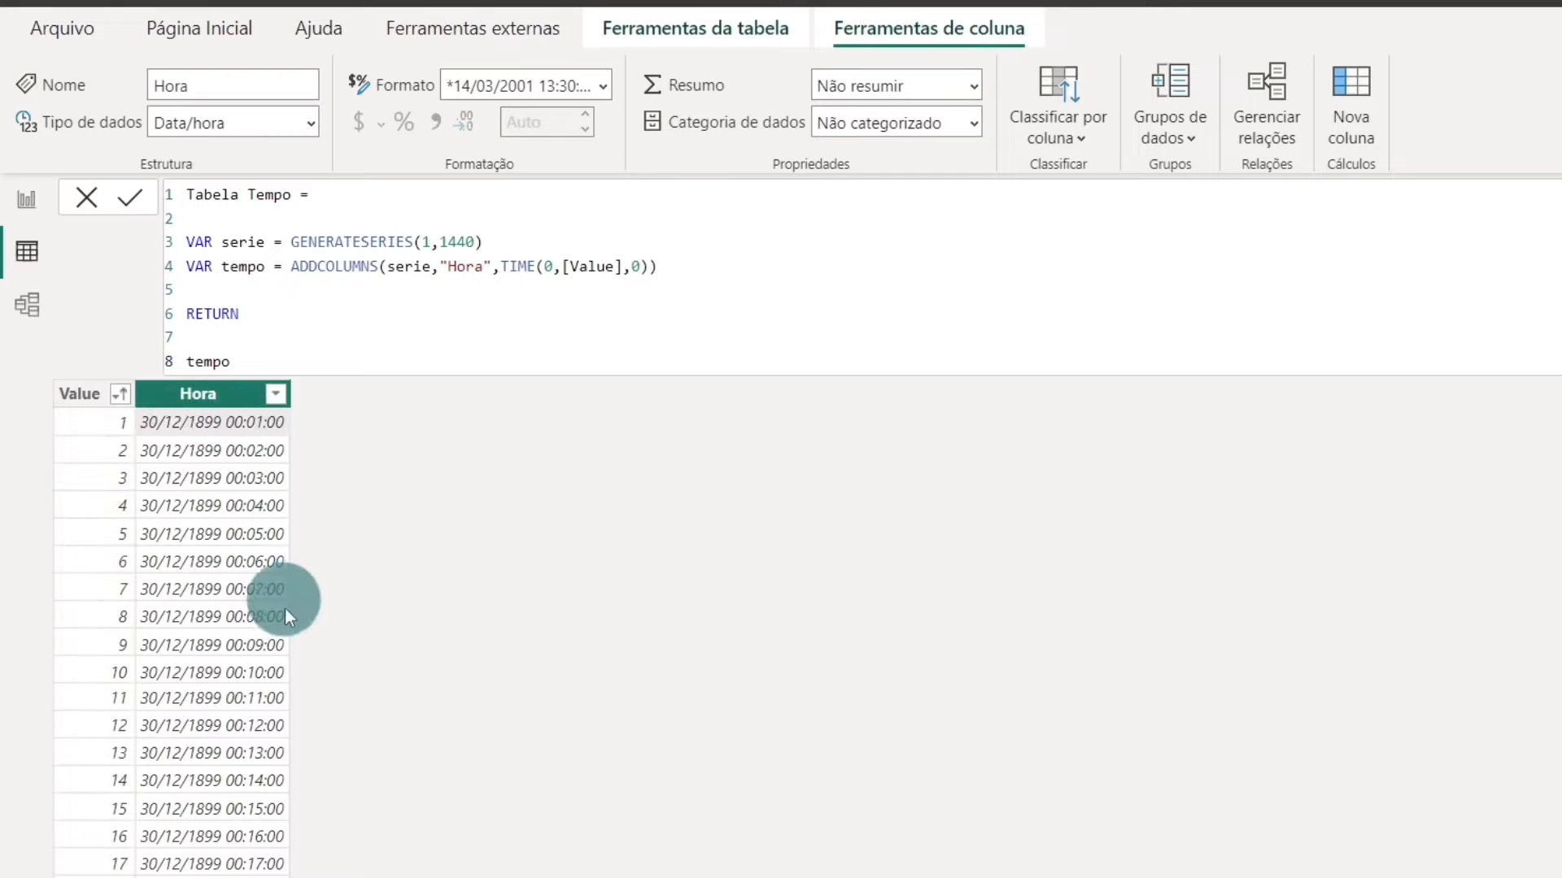
{"action": "scroll", "coordinate": [287, 610], "scroll_direction": "down", "scroll_amount": 8}
{"action": "scroll", "coordinate": [291, 607], "scroll_direction": "down", "scroll_amount": 5}
{"action": "scroll", "coordinate": [271, 530], "scroll_direction": "up", "scroll_amount": 13}
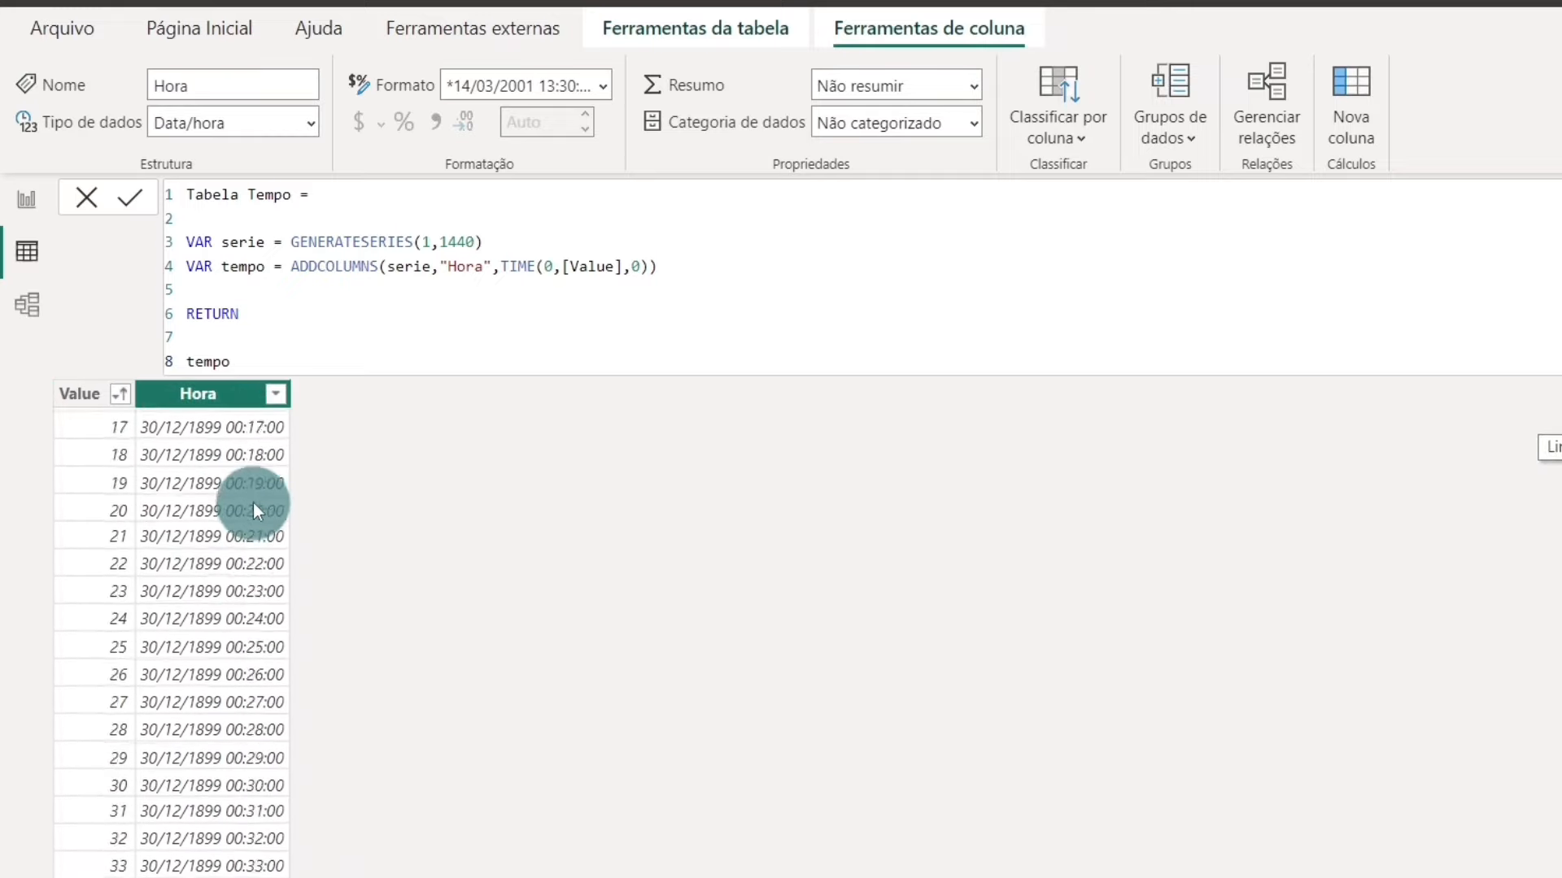
{"action": "left_click", "coordinate": [278, 396]}
{"action": "left_click", "coordinate": [350, 454]}
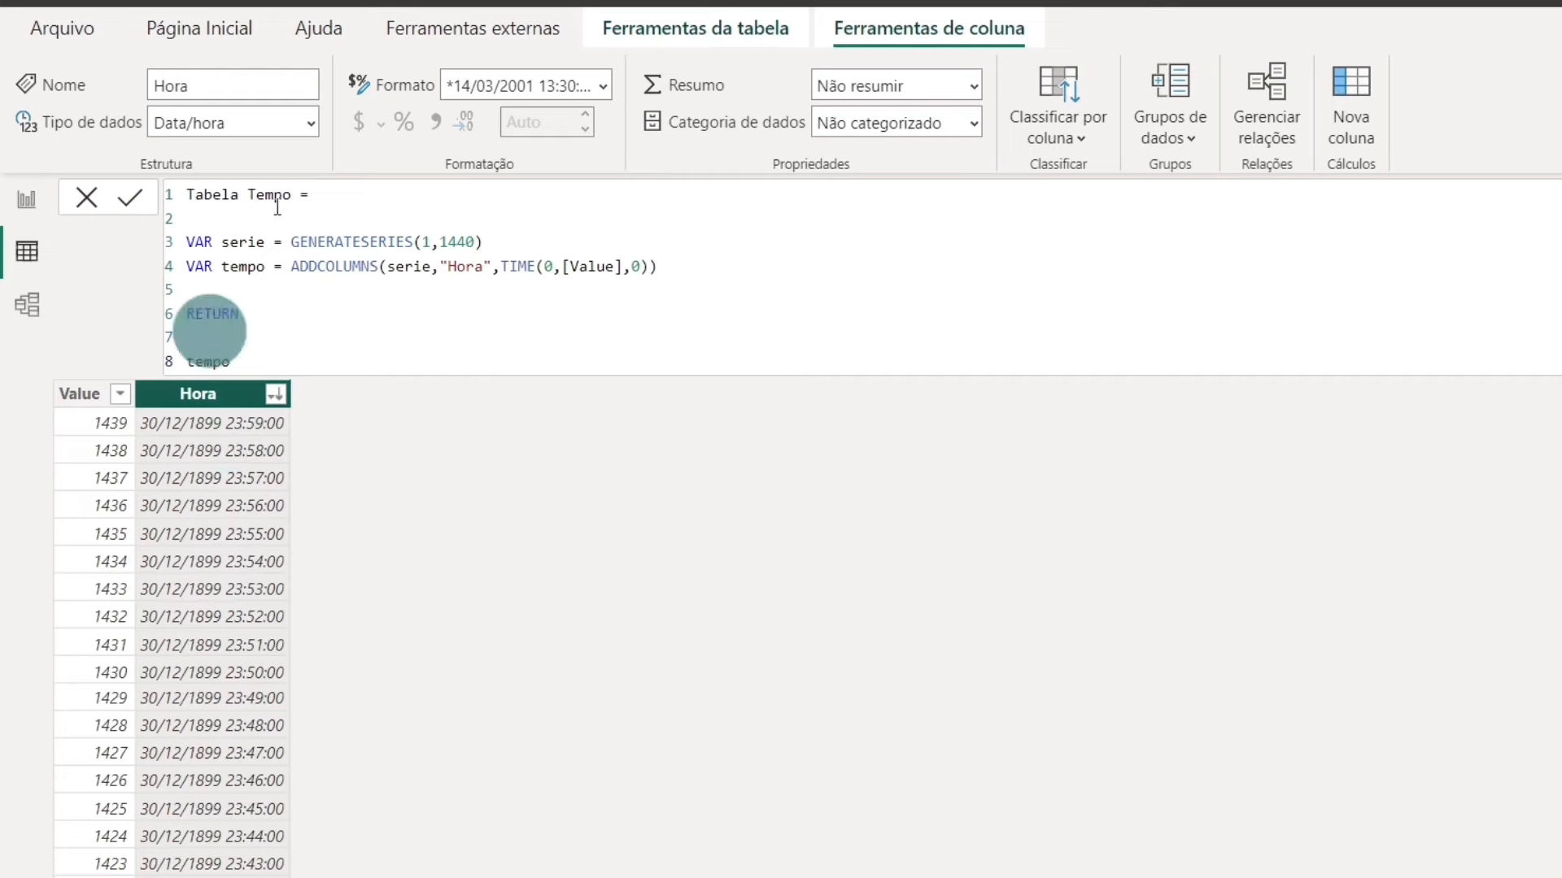
- Set the display format of the Hora column to 13:30:55 (hh:nn:ss)
{"action": "left_click", "coordinate": [602, 86]}
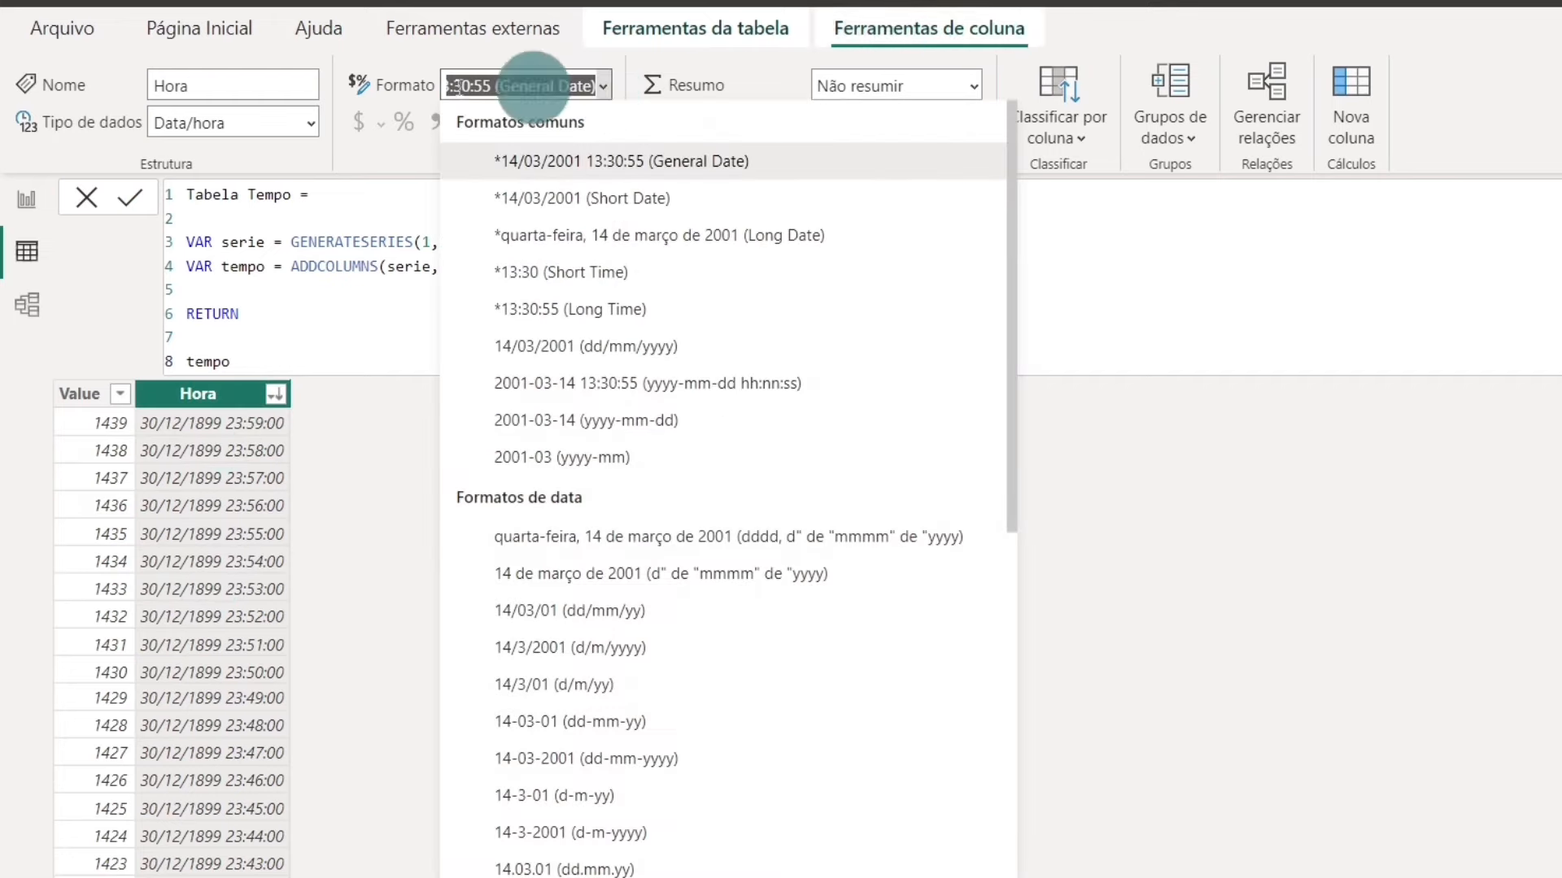
{"action": "scroll", "coordinate": [627, 721], "scroll_direction": "down", "scroll_amount": 15}
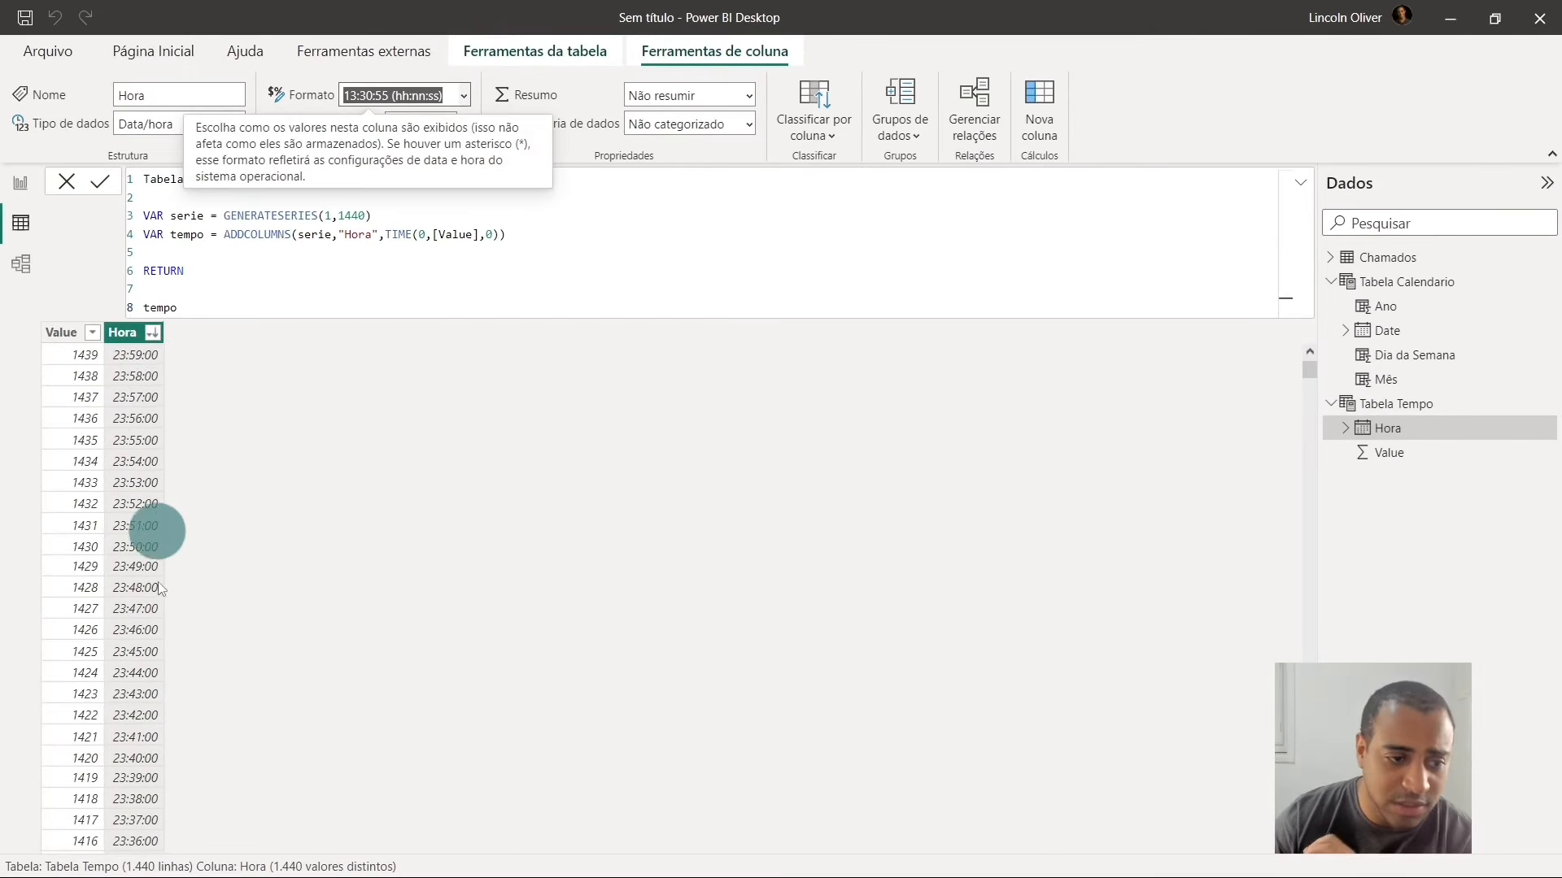
{"action": "left_click", "coordinate": [92, 332]}
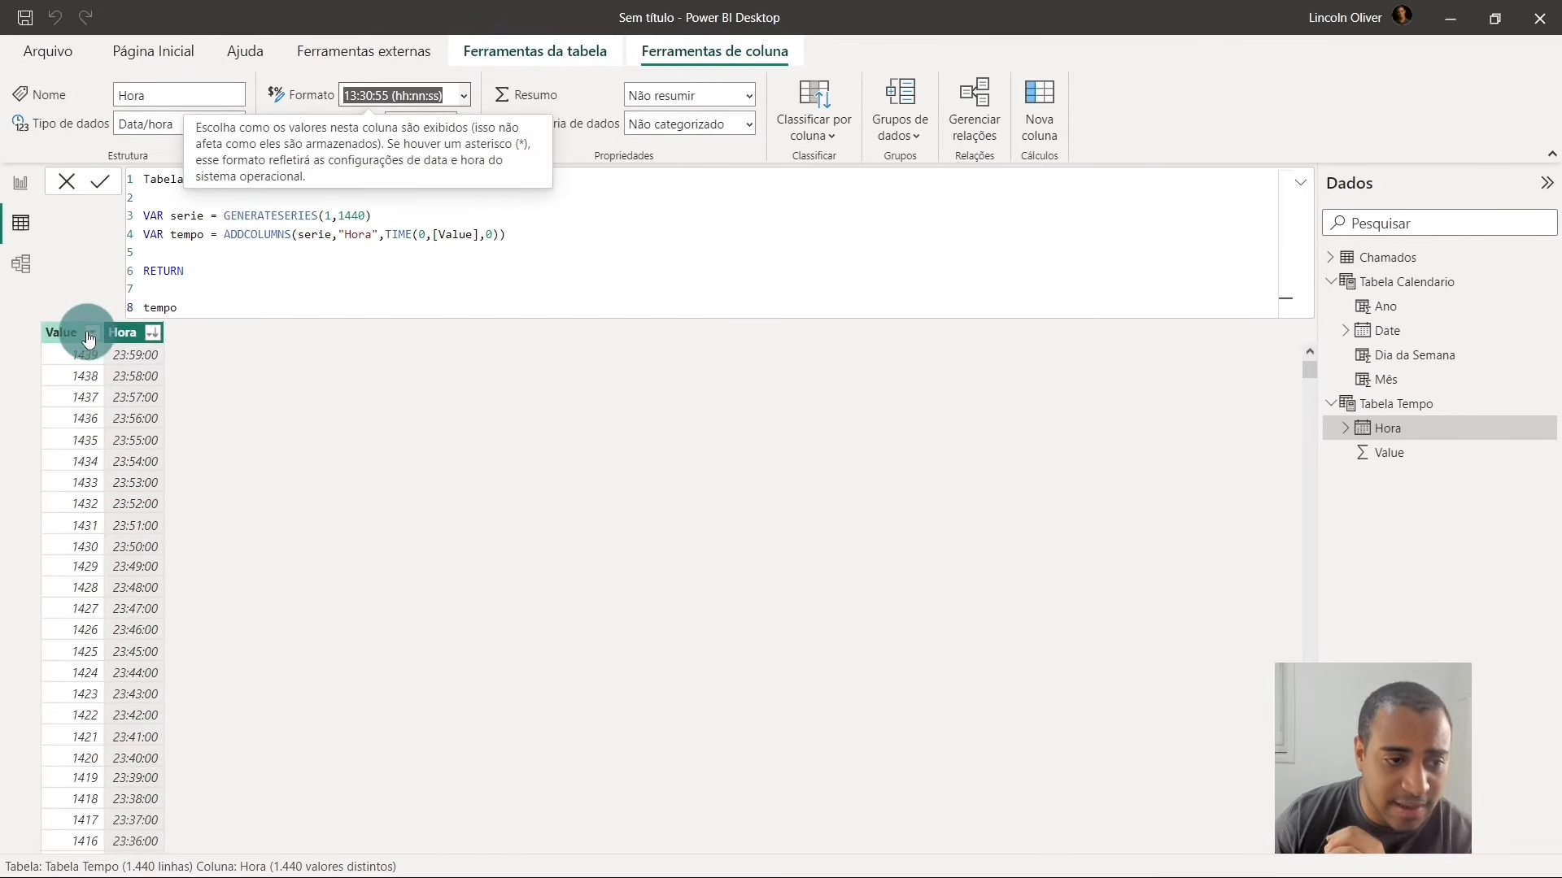
{"action": "left_click", "coordinate": [585, 370]}
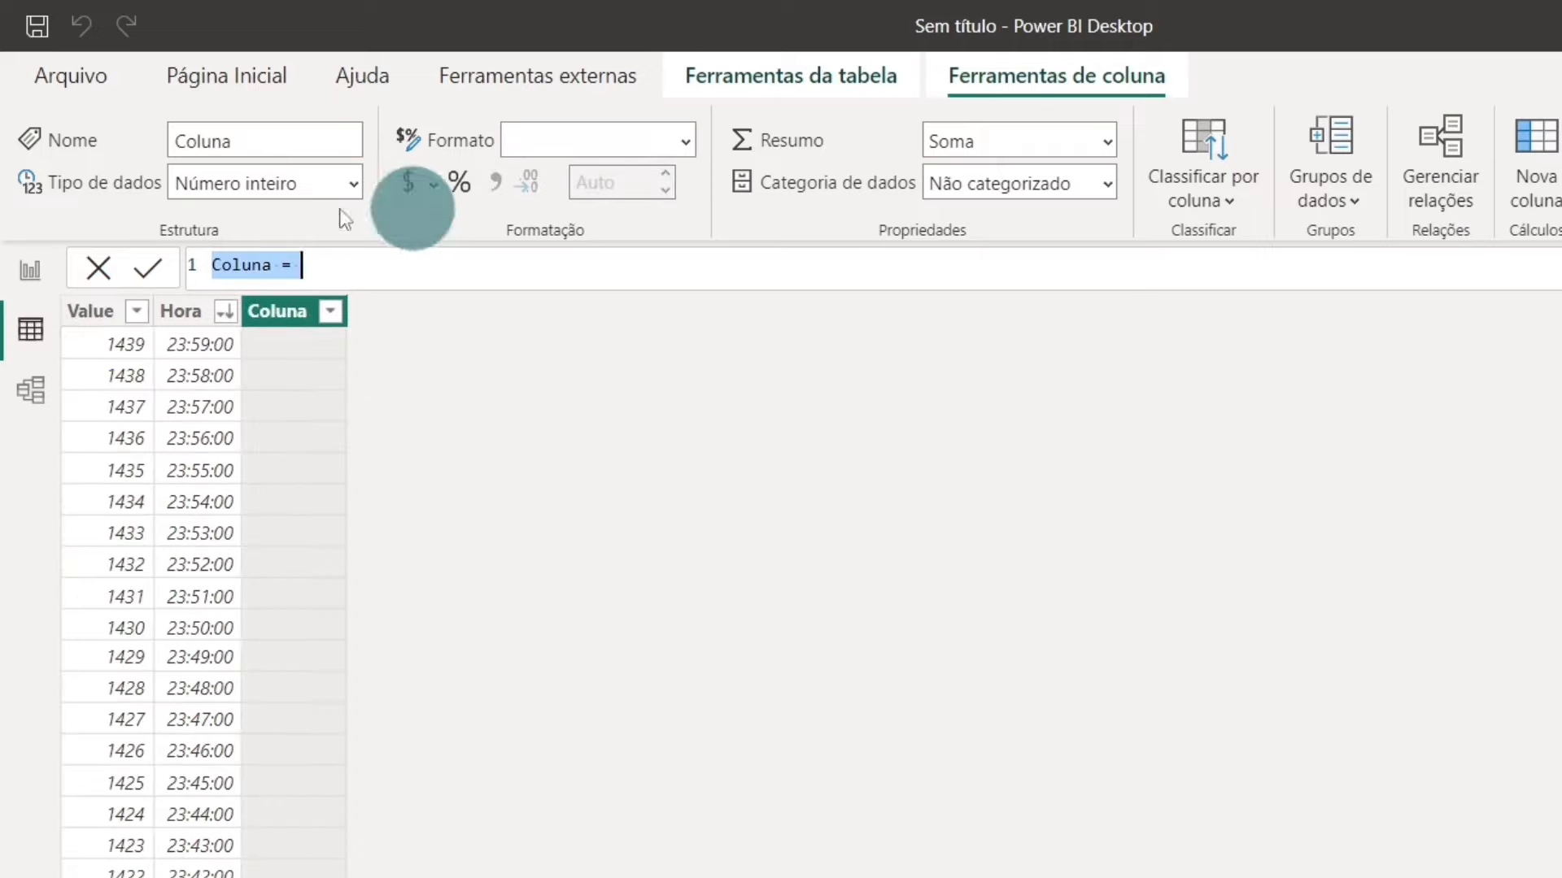
- Name the new calculated column in Tabela Tempo Hora do dia
{"action": "double_click", "coordinate": [271, 266]}
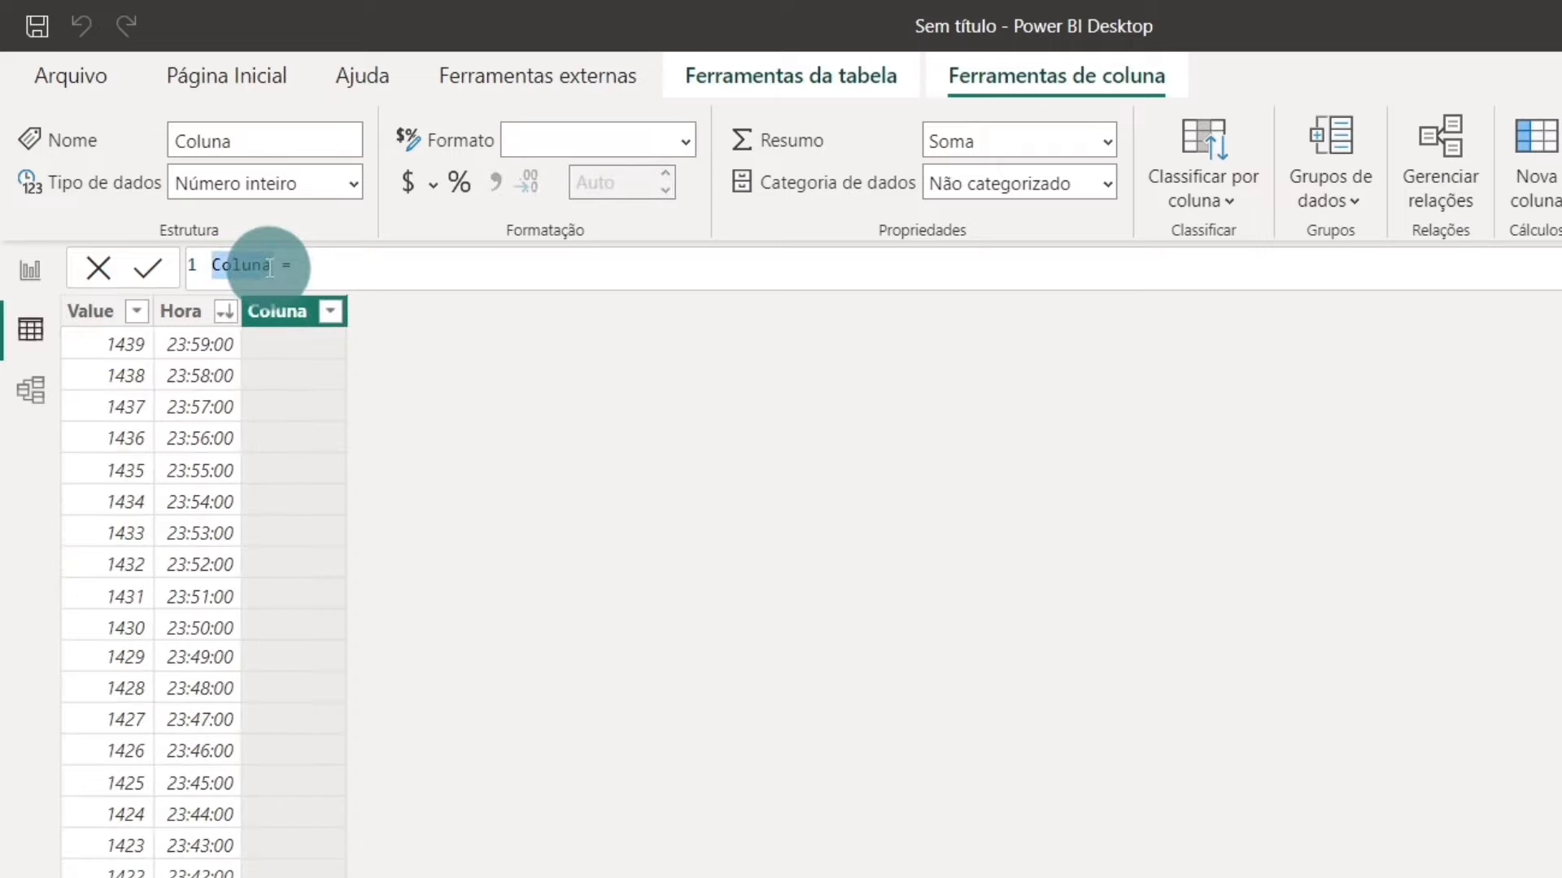
{"action": "type", "text": "h0"}
{"action": "key", "text": "BackSpace"}
{"action": "key", "text": "BackSpace"}
{"action": "key", "text": "Caps_Lock"}
{"action": "type", "text": "H"}
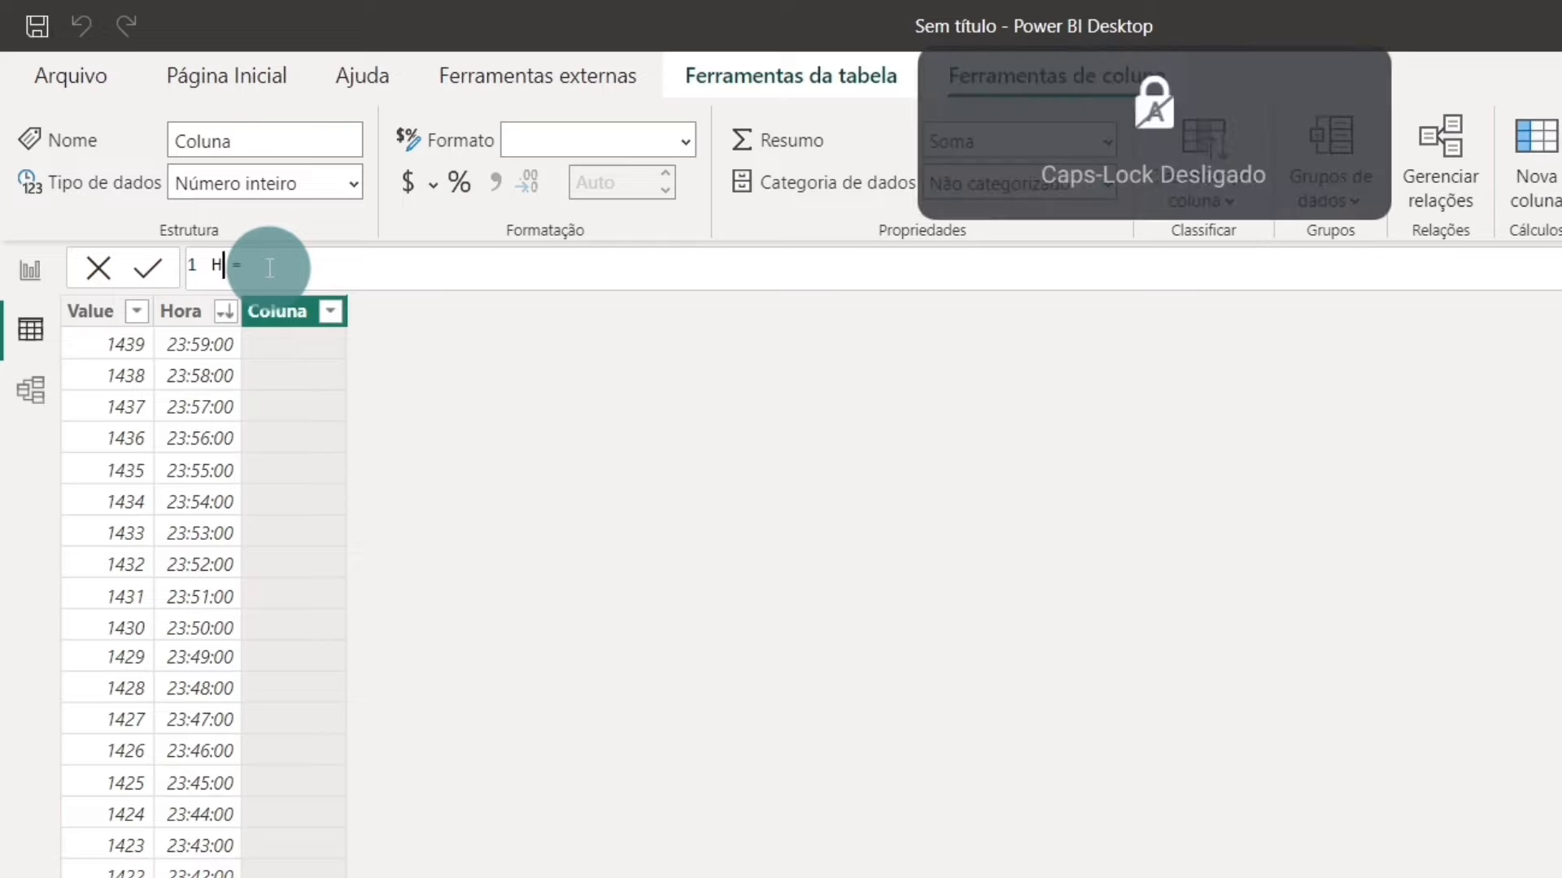
{"action": "type", "text": "ora do dia"}
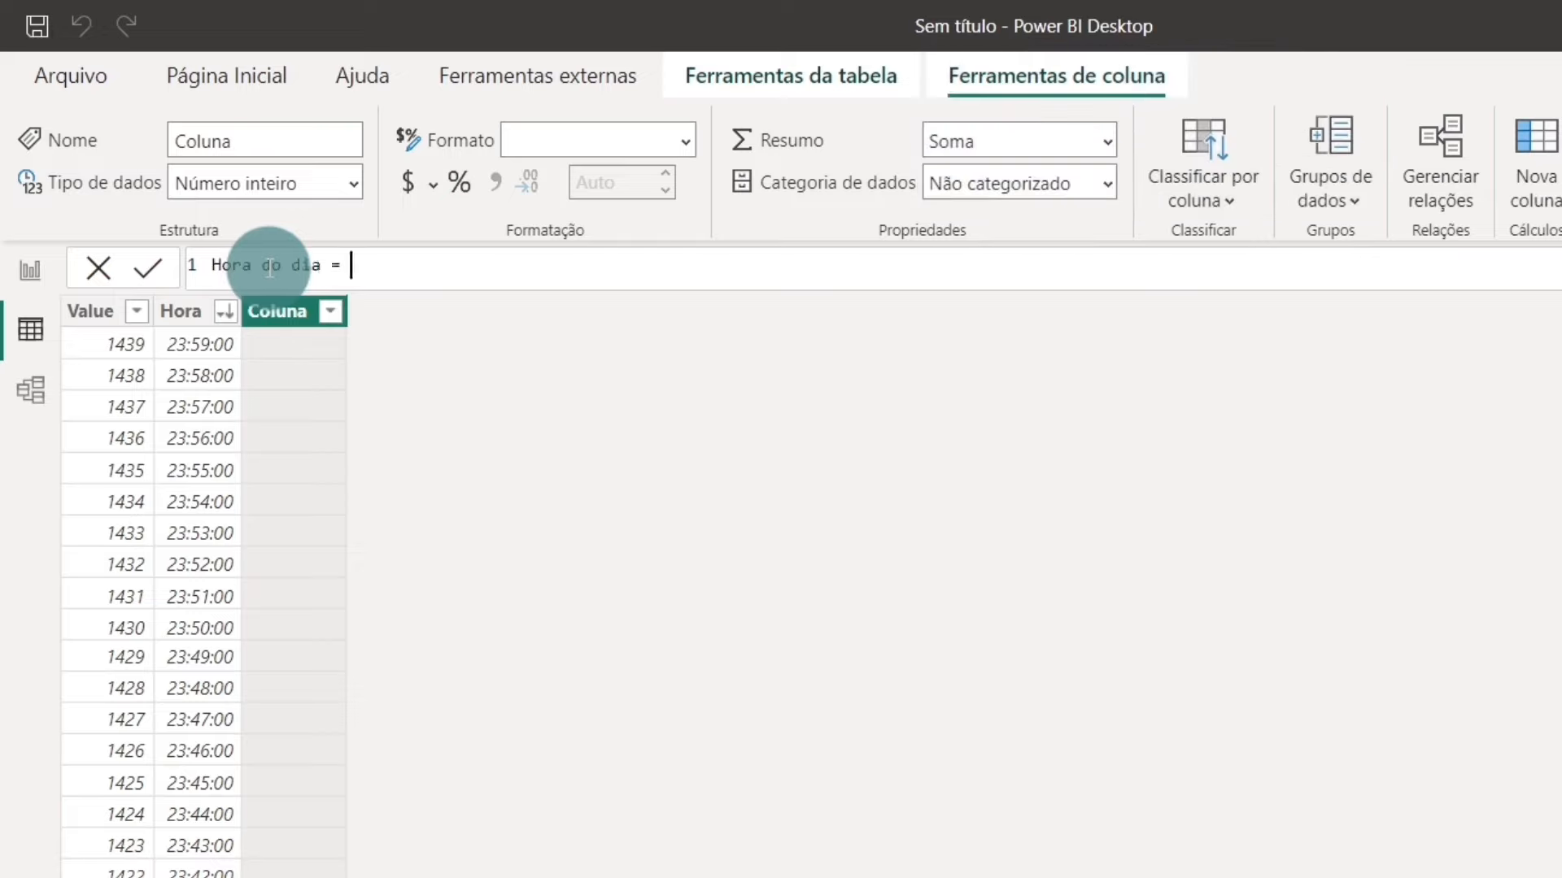
- Define the Hora do dia column as HOUR('Tabela Tempo'[Hora]) and commit the formula
{"action": "type", "text": " = hou"}
{"action": "key", "text": "Tab"}
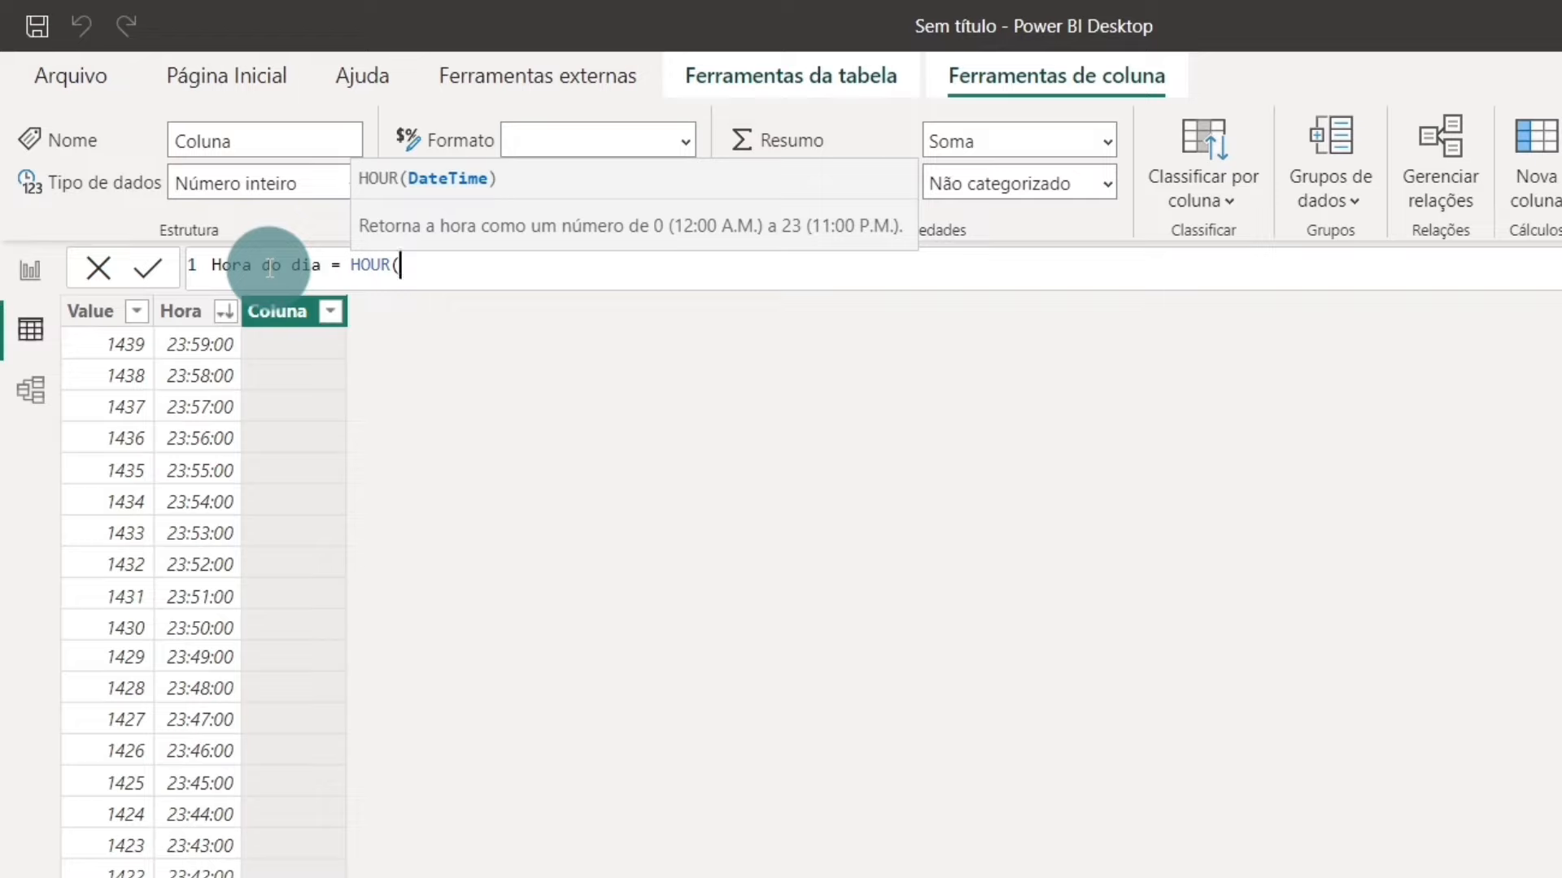
{"action": "type", "text": "ho"}
{"action": "key", "text": "Tab"}
{"action": "type", "text": ")"}
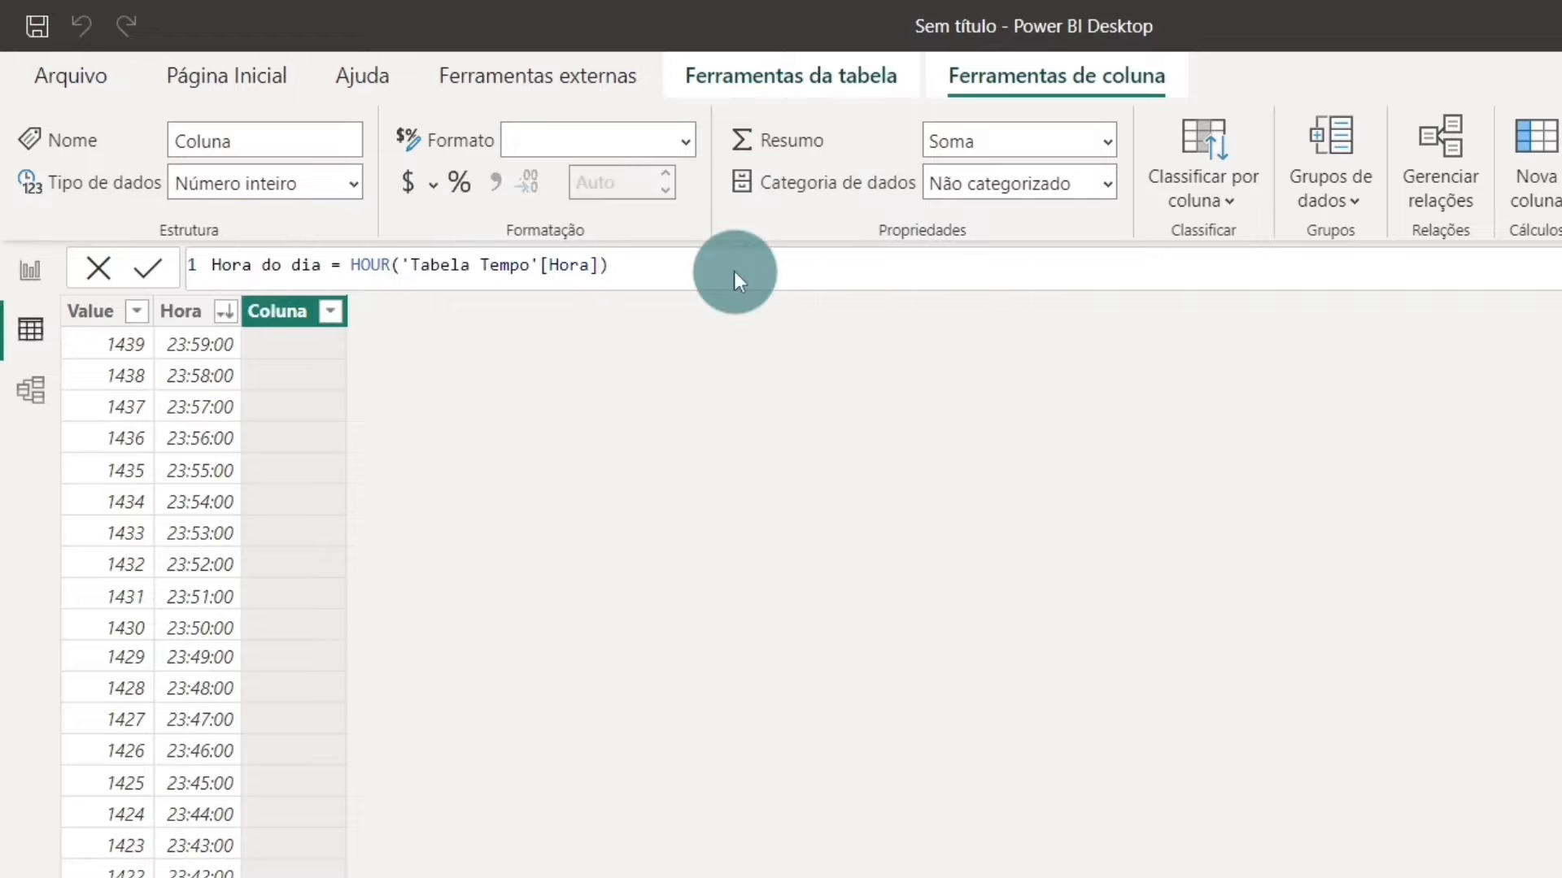
{"action": "key", "text": "Return"}
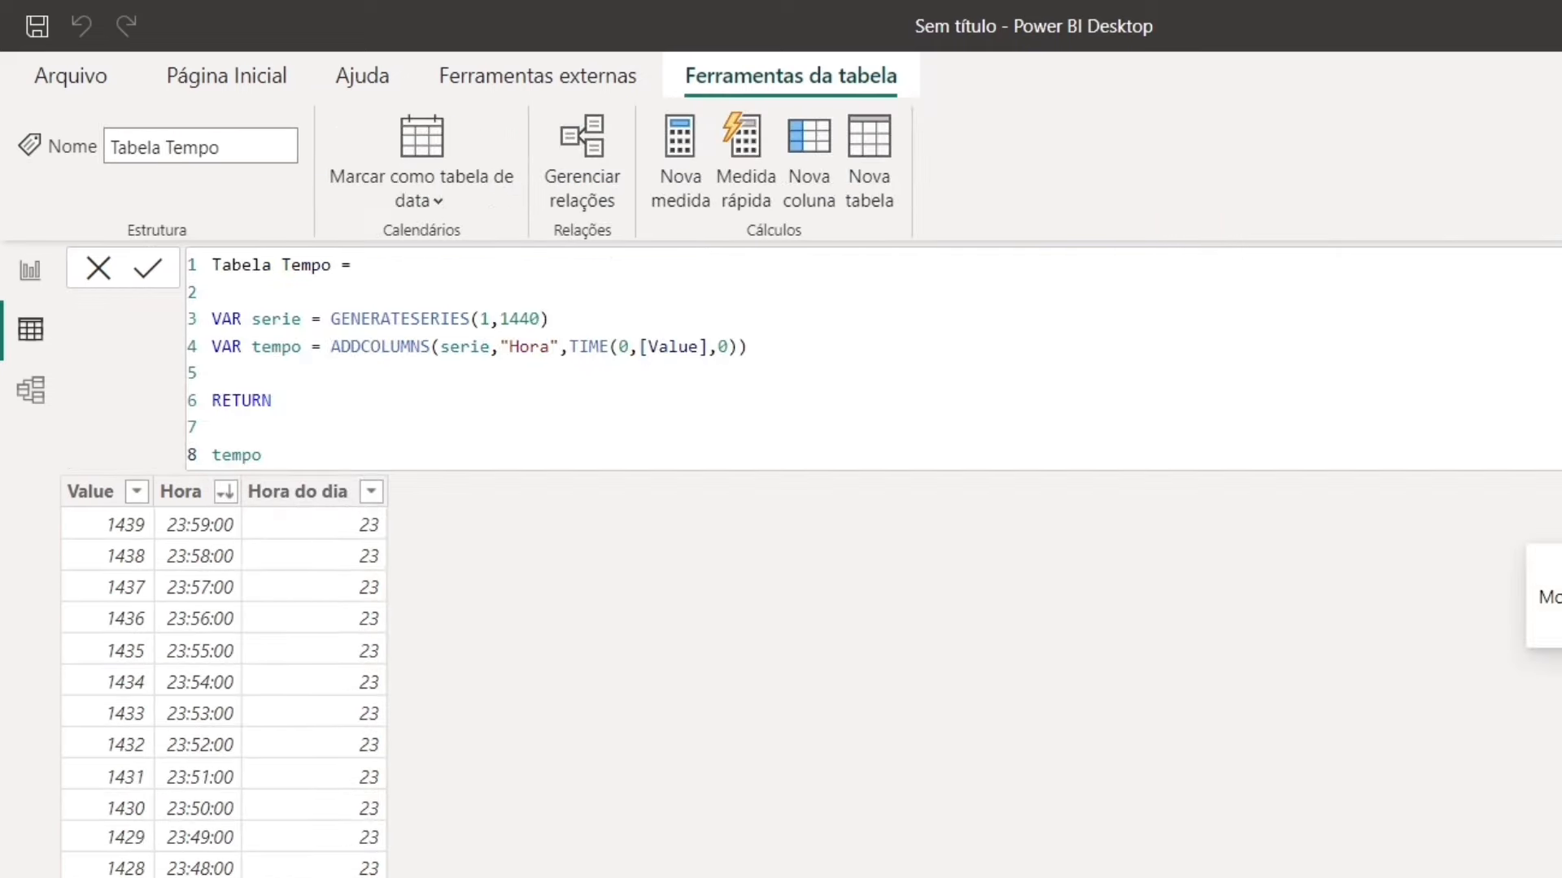
- Examine the ADDCOLUMNS expression of the tempo variable in the Tabela Tempo formula
{"action": "left_click_drag", "start_coordinate": [327, 346], "coordinate": [1066, 338]}
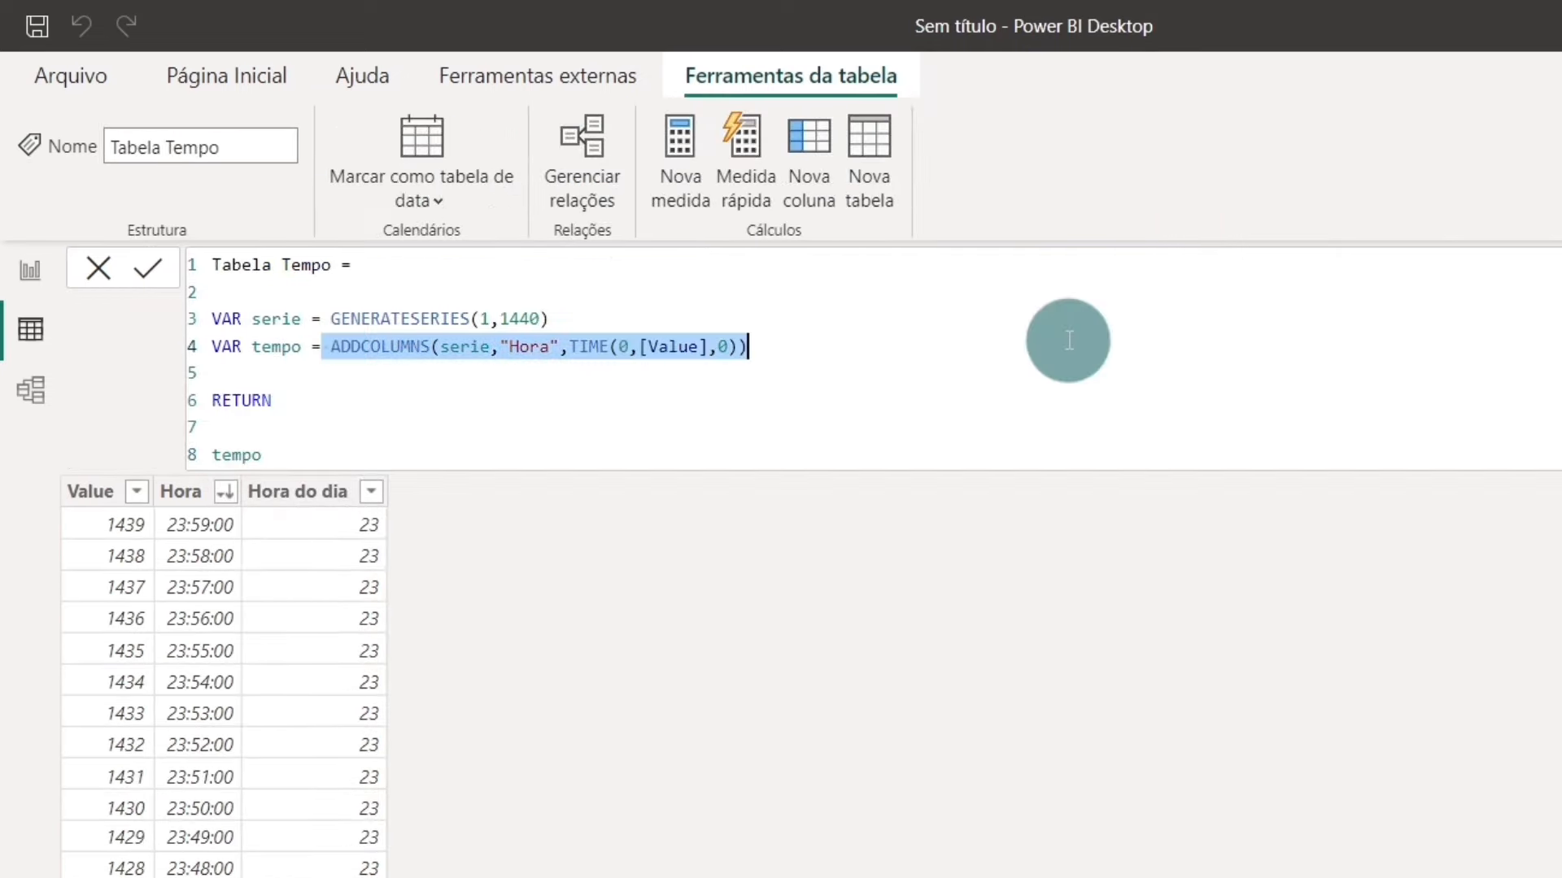
{"action": "left_click", "coordinate": [872, 370]}
{"action": "left_click_drag", "start_coordinate": [341, 346], "coordinate": [449, 347]}
{"action": "left_click_drag", "start_coordinate": [331, 346], "coordinate": [432, 347]}
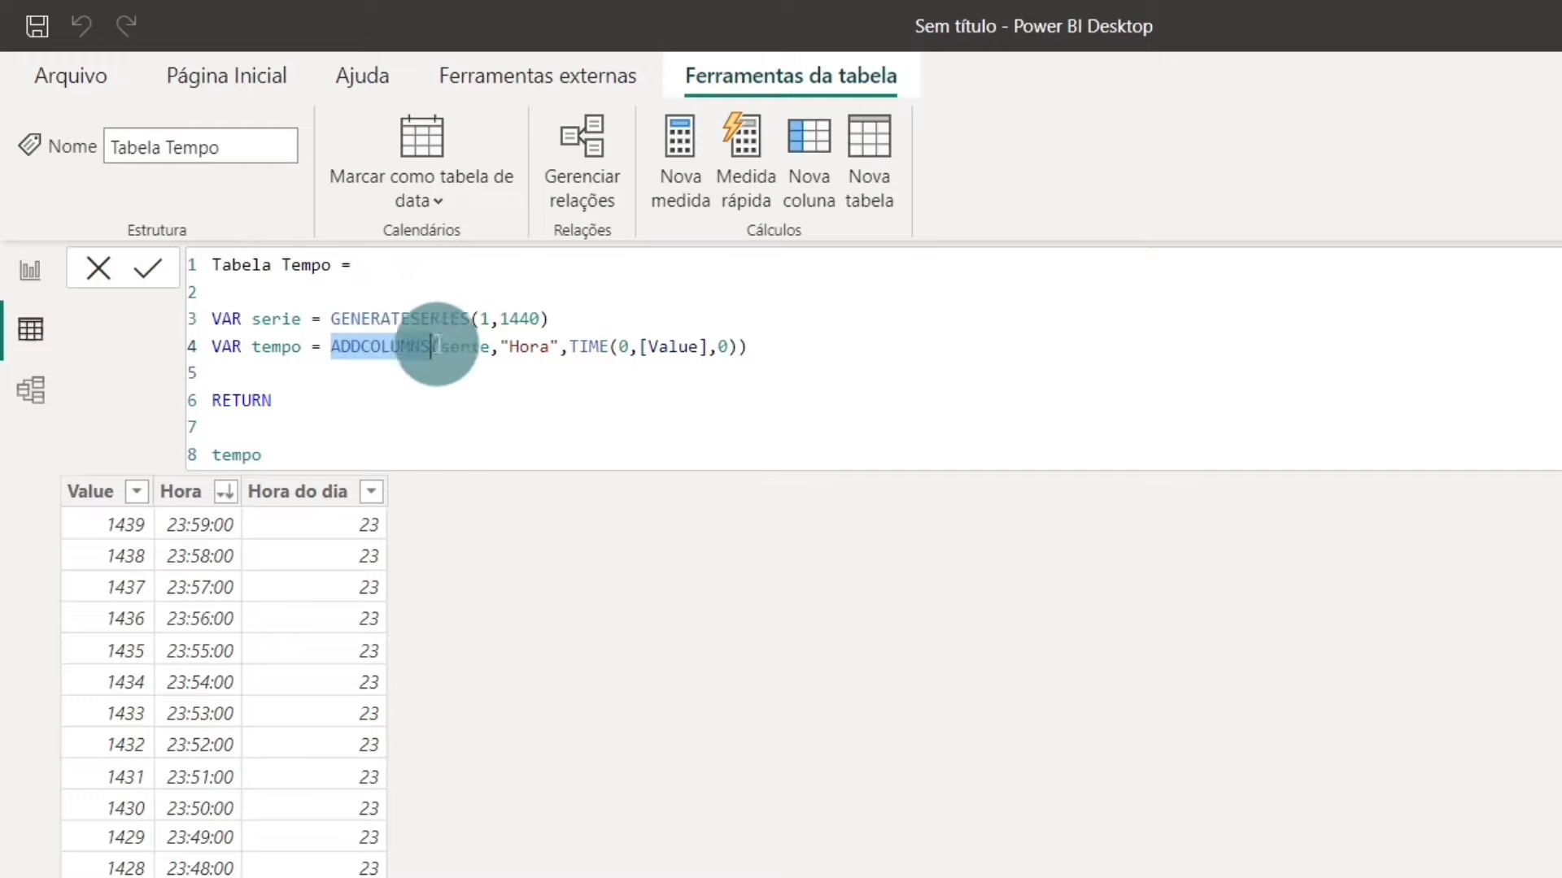
{"action": "left_click", "coordinate": [497, 347]}
{"action": "left_click", "coordinate": [743, 348]}
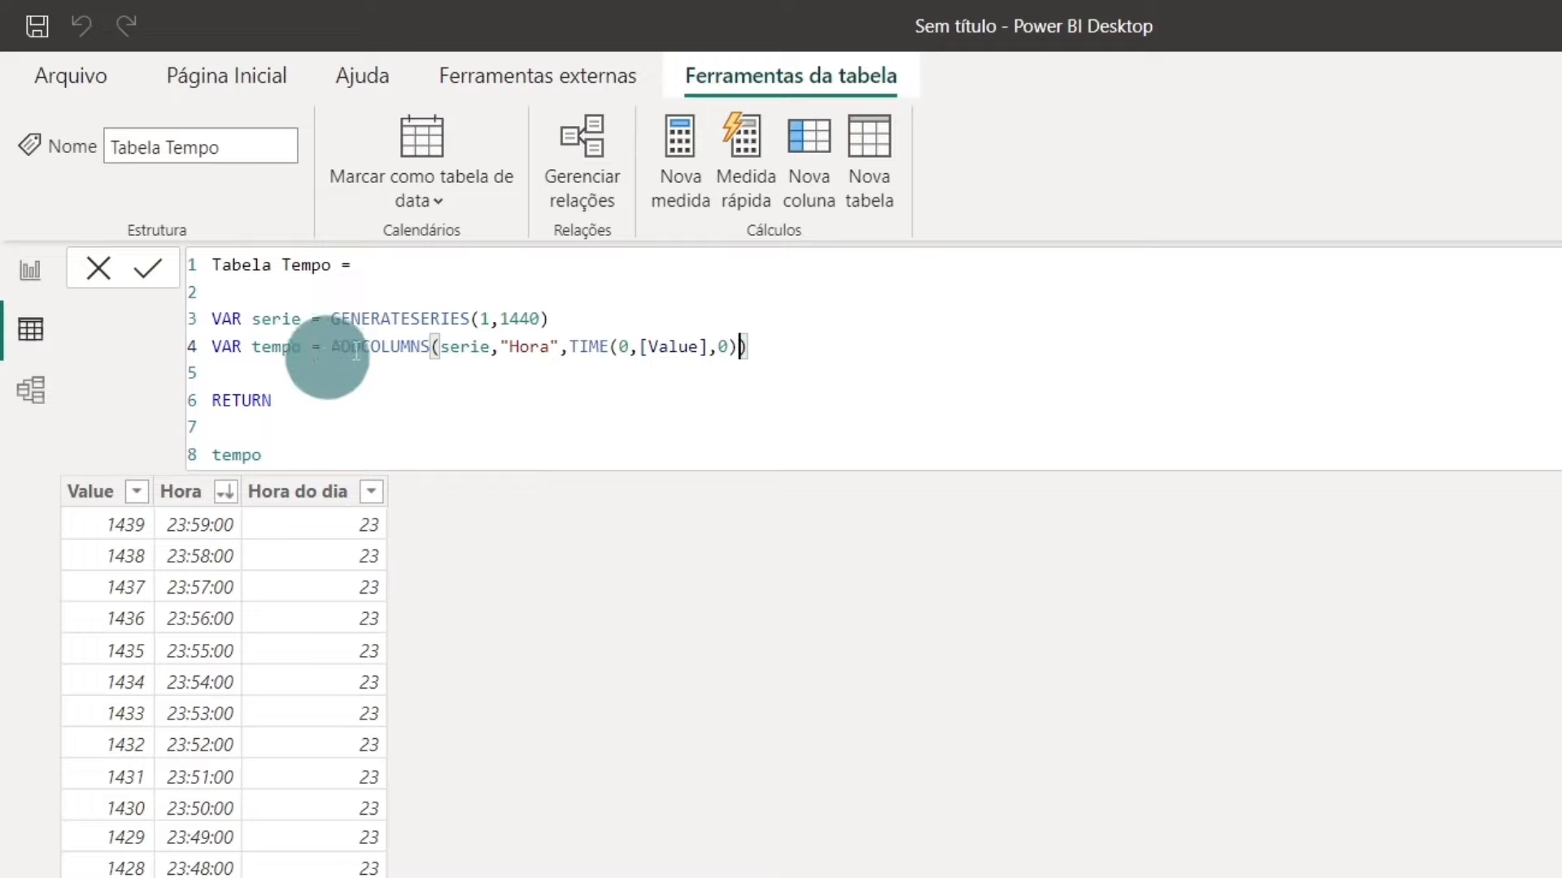
{"action": "left_click_drag", "start_coordinate": [330, 347], "coordinate": [980, 352]}
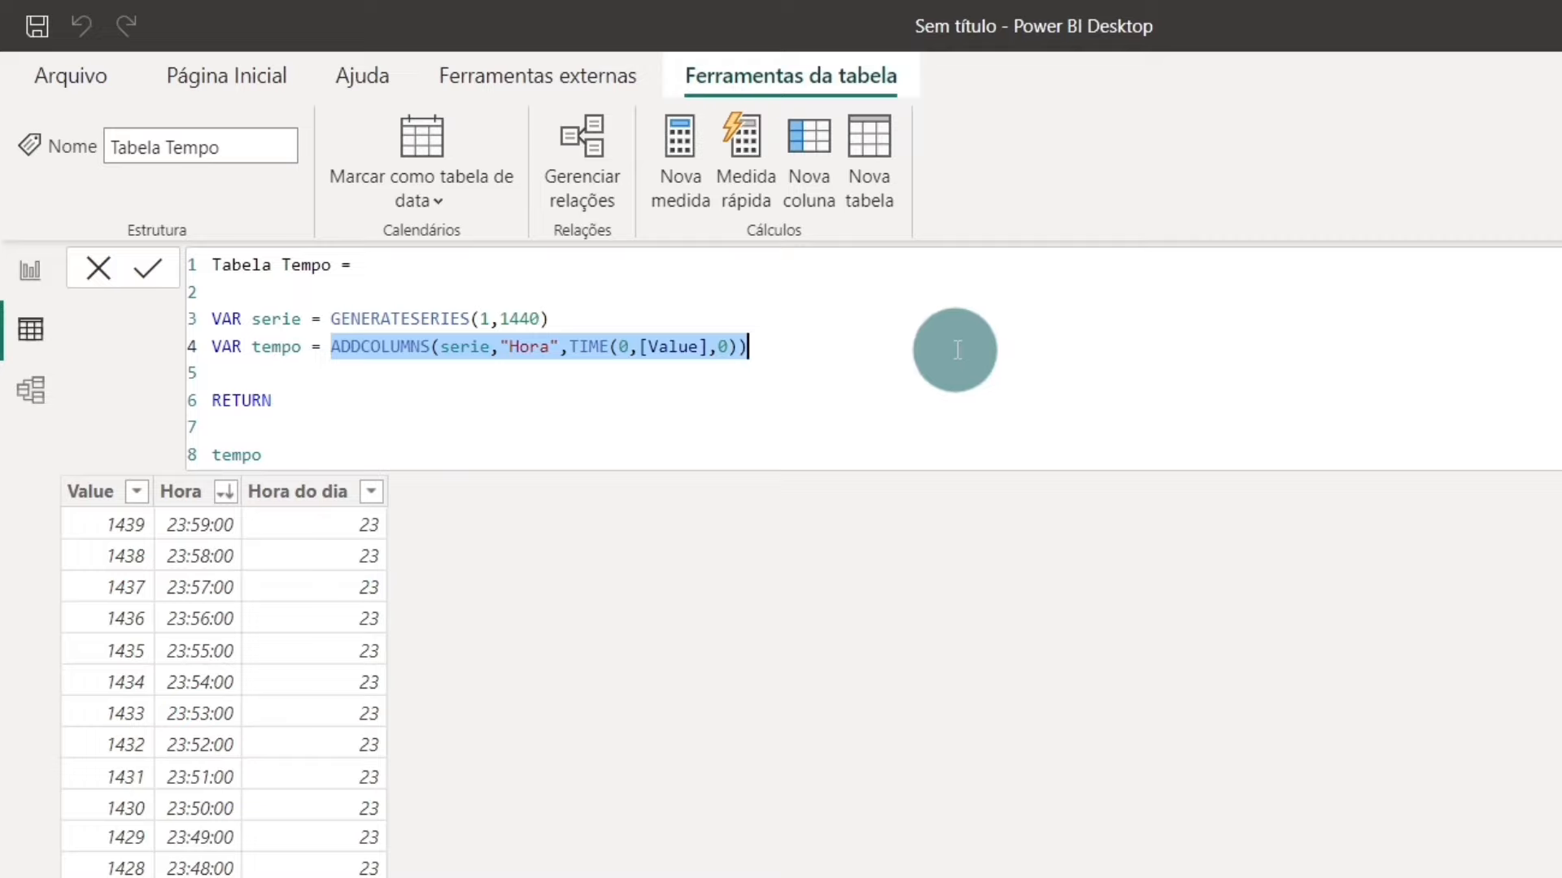
- Add a second column name, "Minuto", after the TIME expression inside the ADDCOLUMNS call of the tempo variable
{"action": "left_click", "coordinate": [741, 350]}
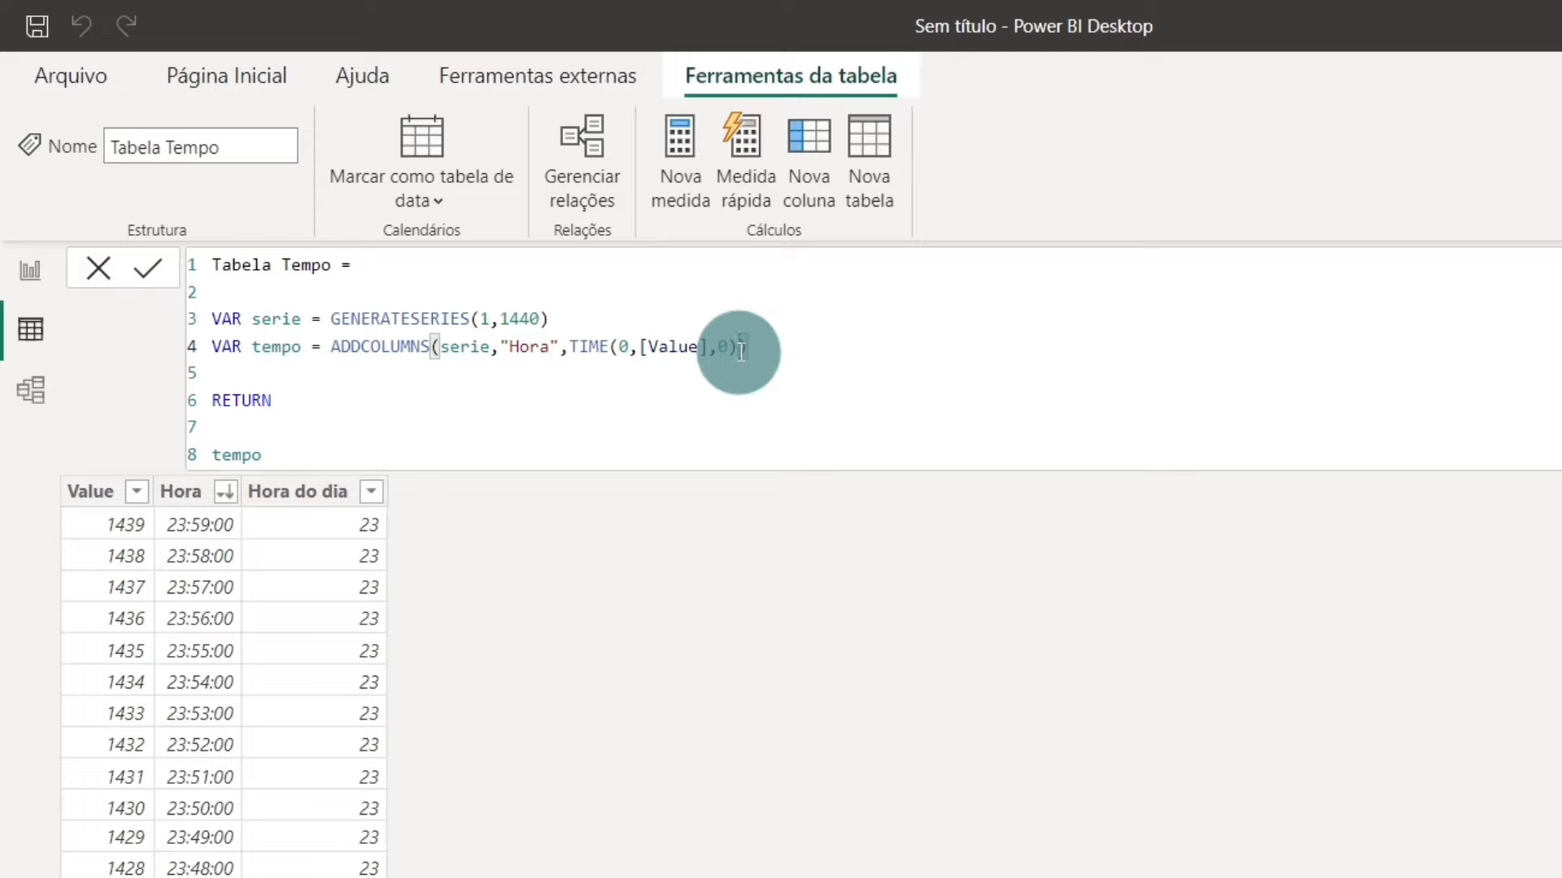
{"action": "type", "text": ")"}
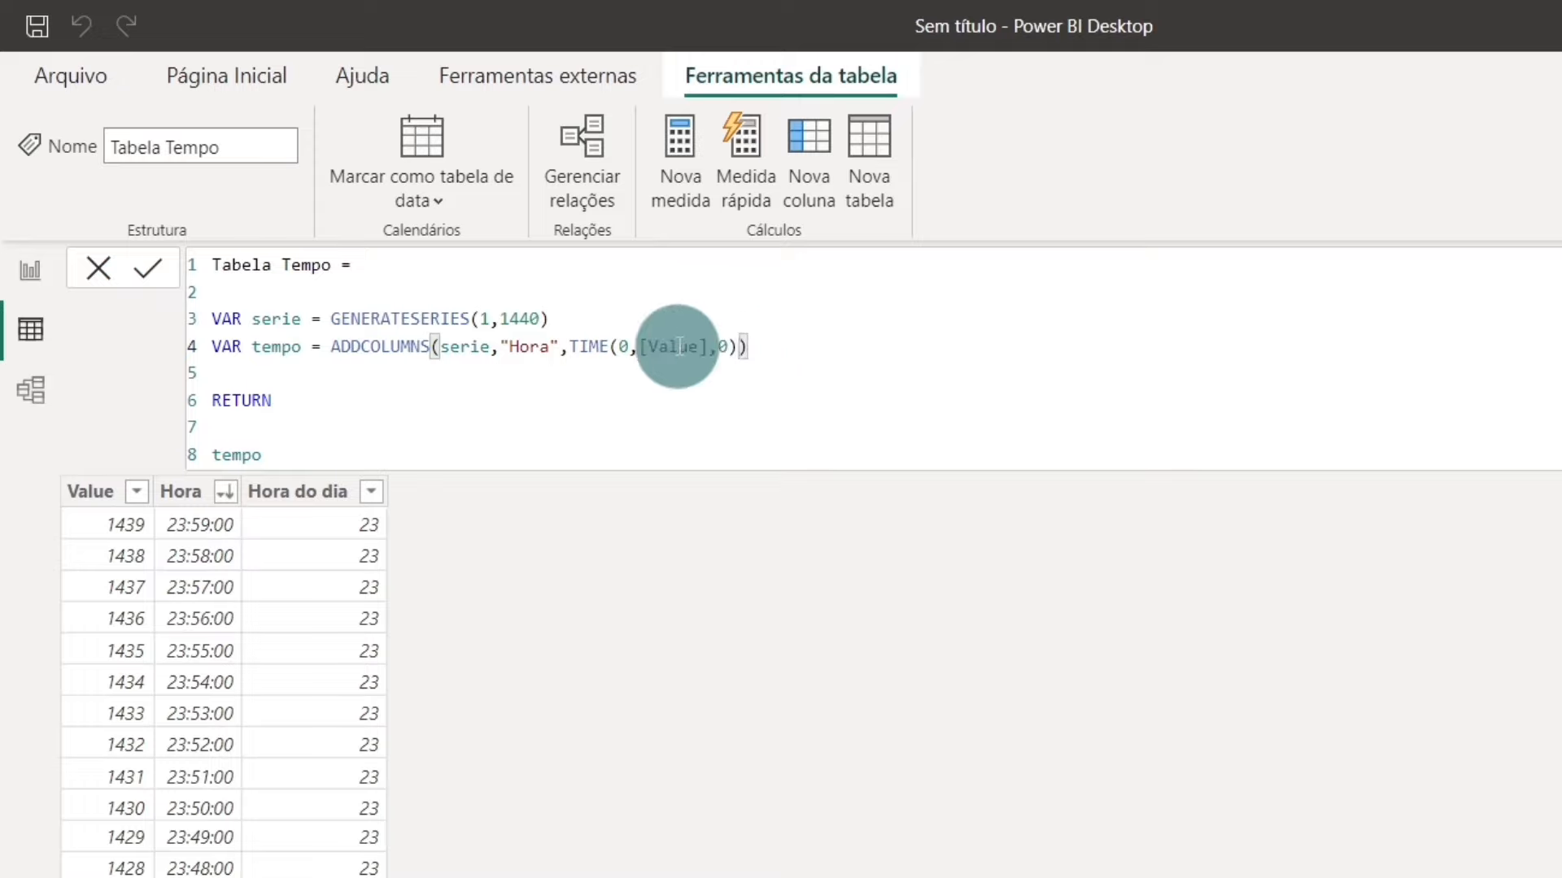
{"action": "type", "text": ",\"M"}
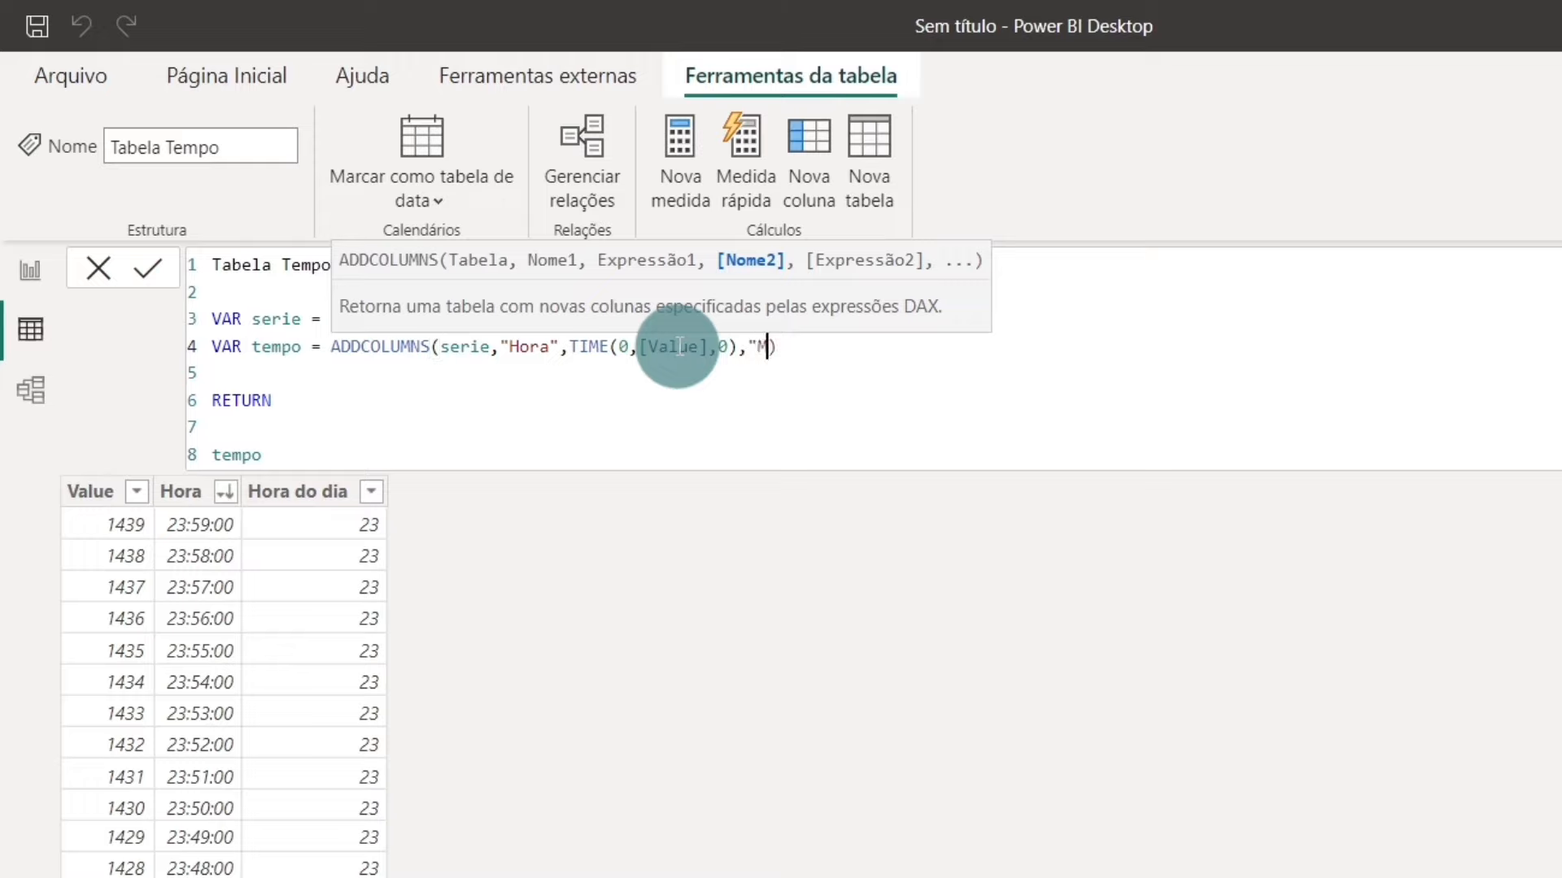
{"action": "key", "text": "BackSpace"}
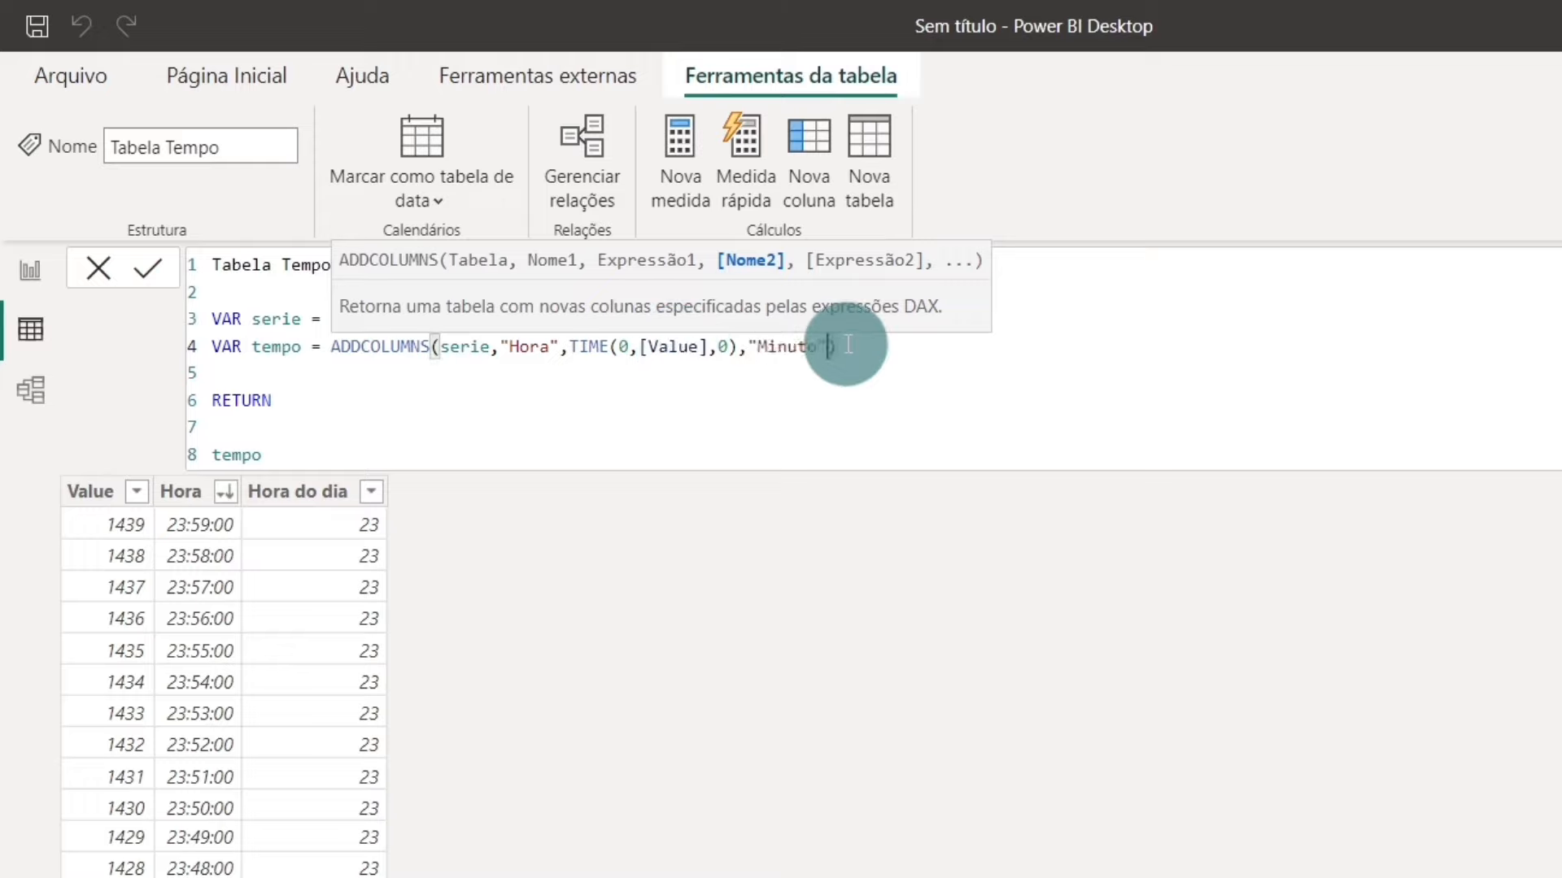
{"action": "left_click_drag", "start_coordinate": [735, 352], "coordinate": [830, 345]}
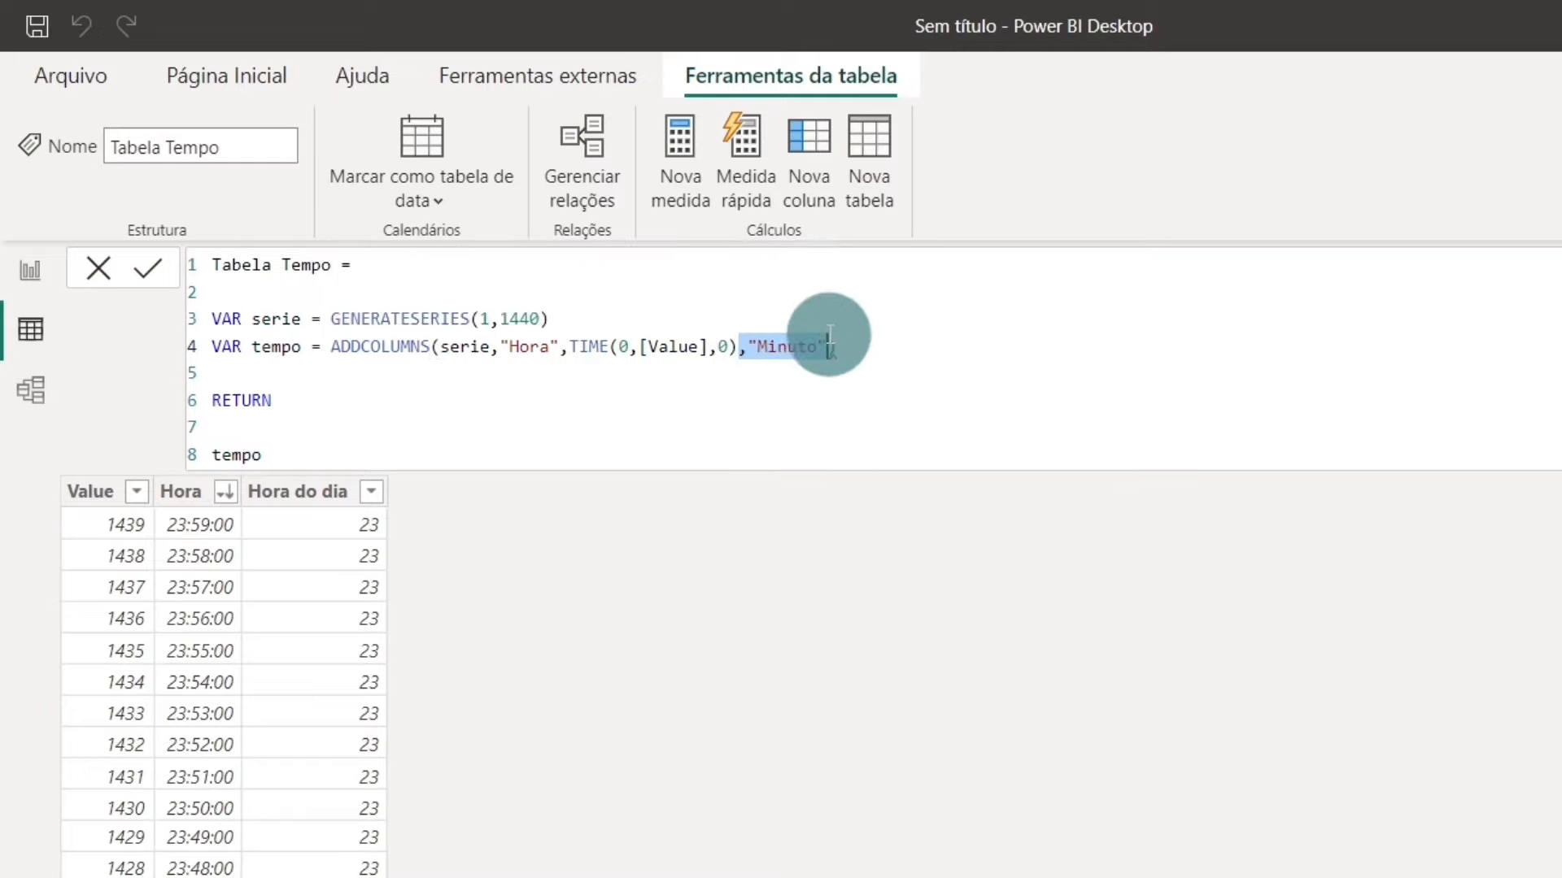
{"action": "left_click", "coordinate": [831, 342]}
{"action": "left_click", "coordinate": [742, 347]}
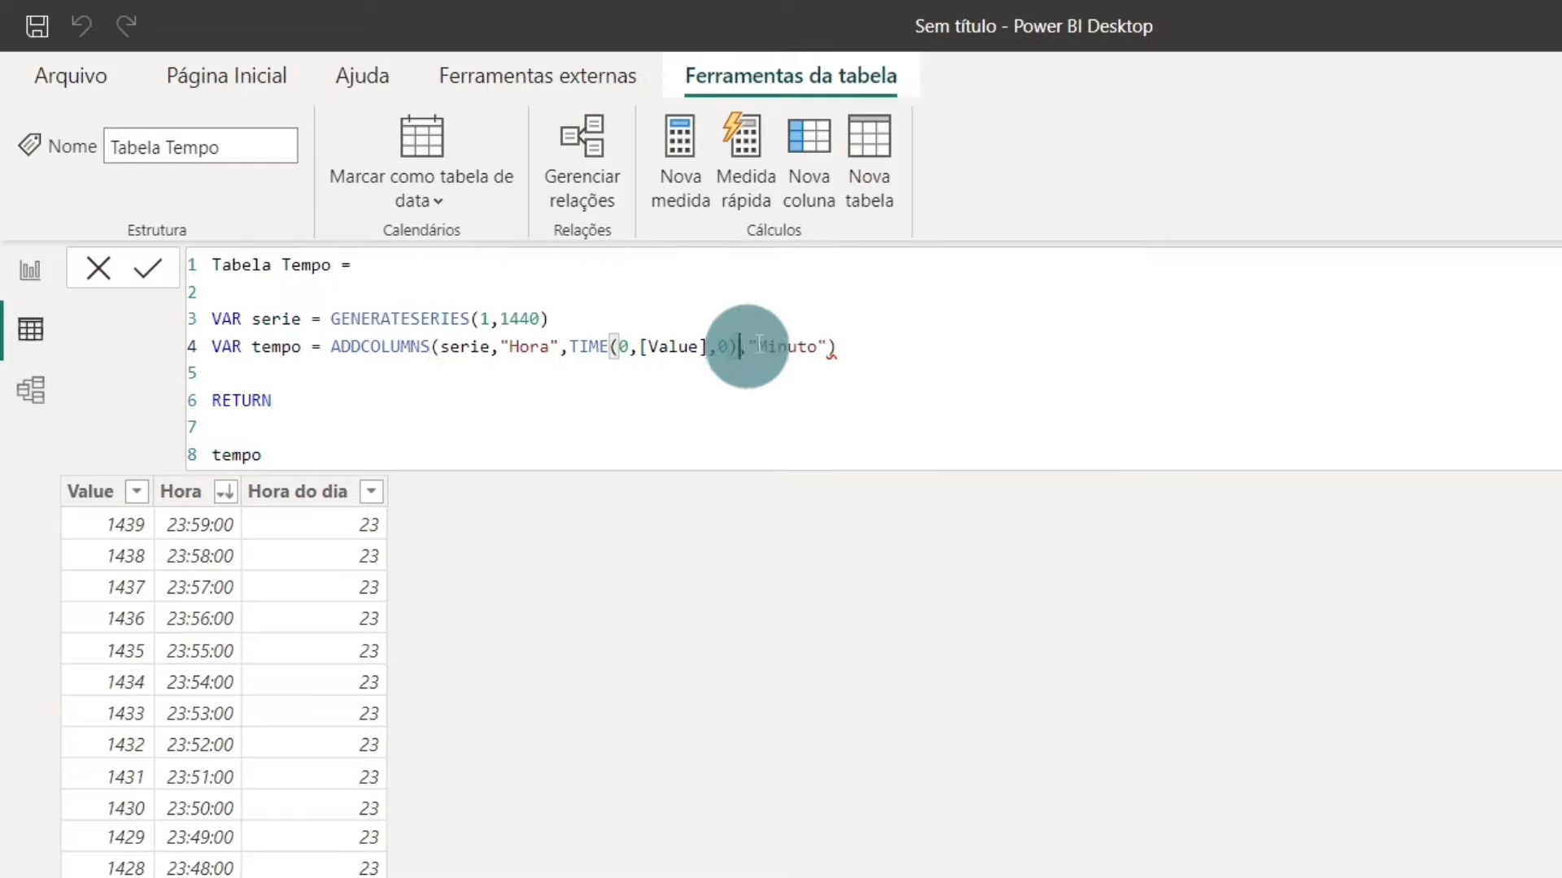
- Add an empty MINUTE function as the expression for the "Minuto" column in the tempo variable's ADDCOLUMNS call
{"action": "left_click", "coordinate": [836, 345]}
{"action": "type", "text": ","}
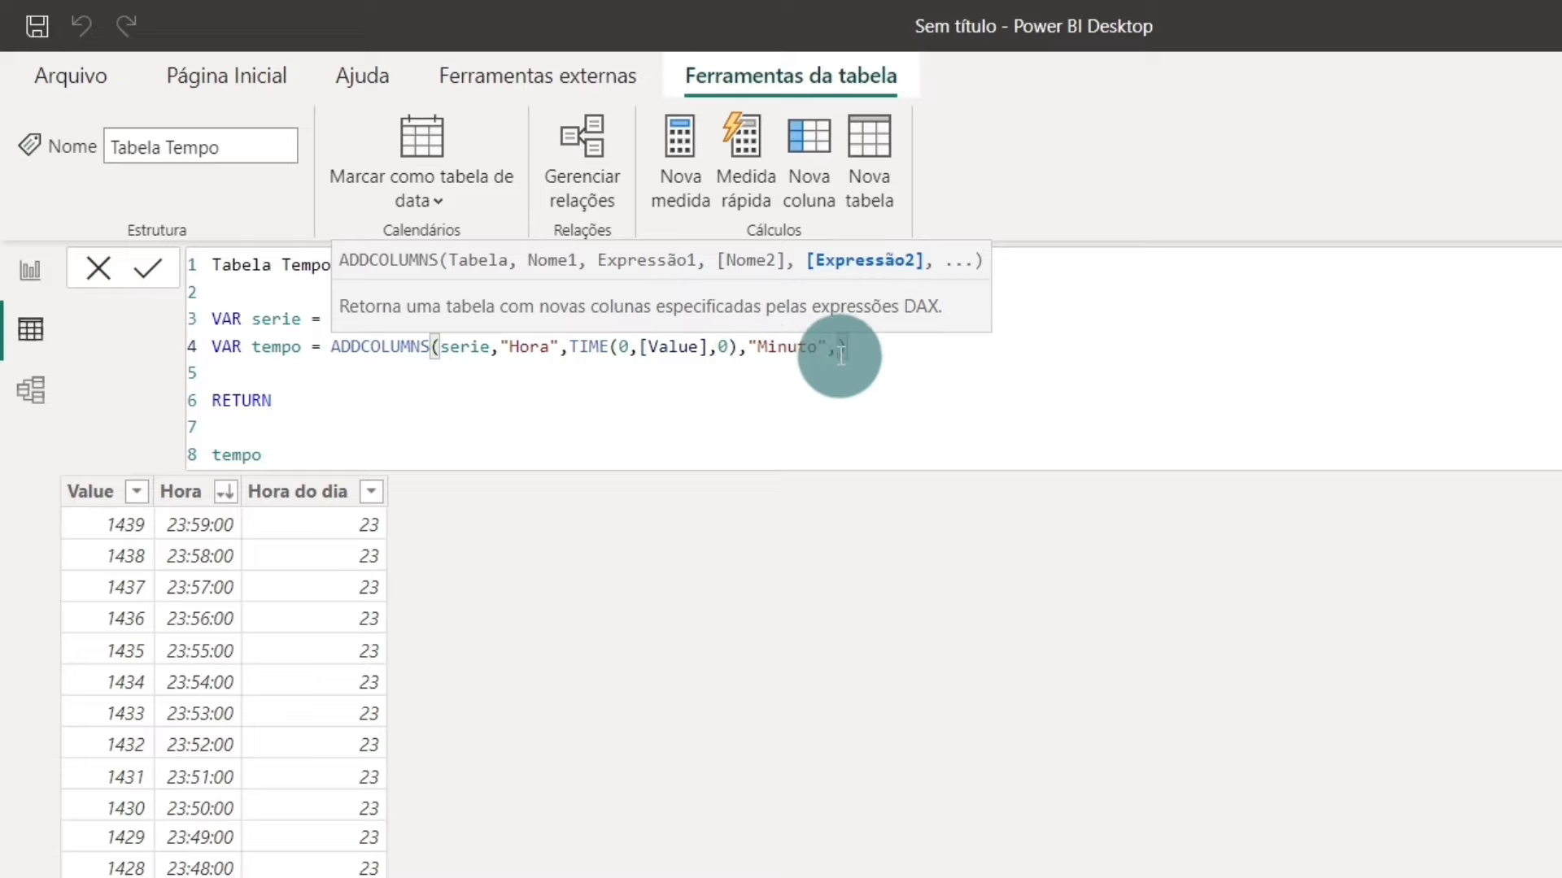
{"action": "key", "text": "Left"}
{"action": "key", "text": "Left"}
{"action": "key", "text": "Left"}
{"action": "key", "text": "Left"}
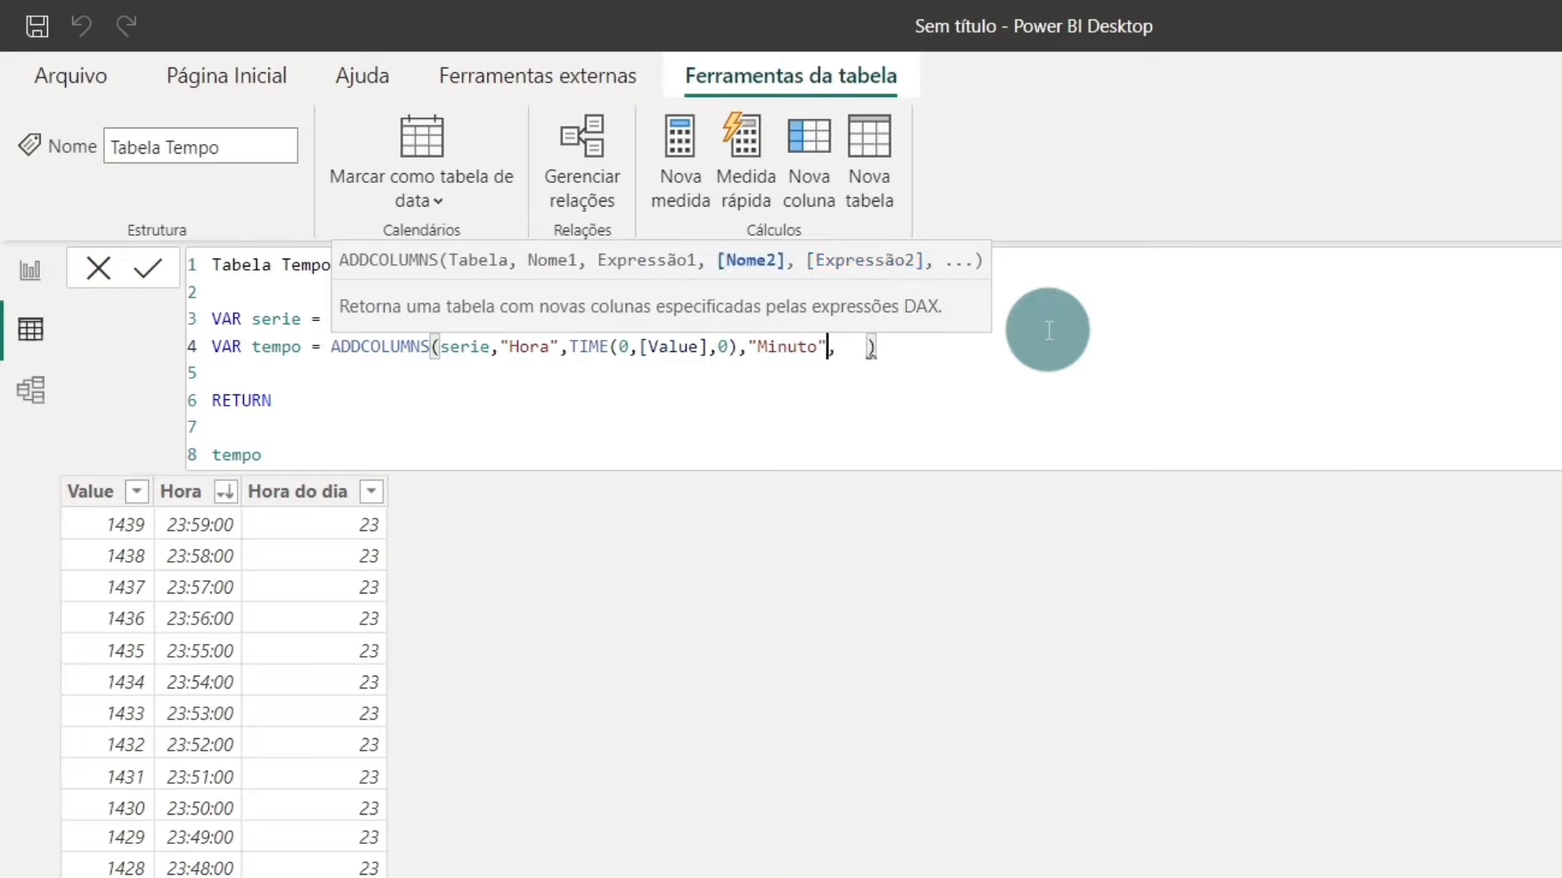
{"action": "type", "text": "min"}
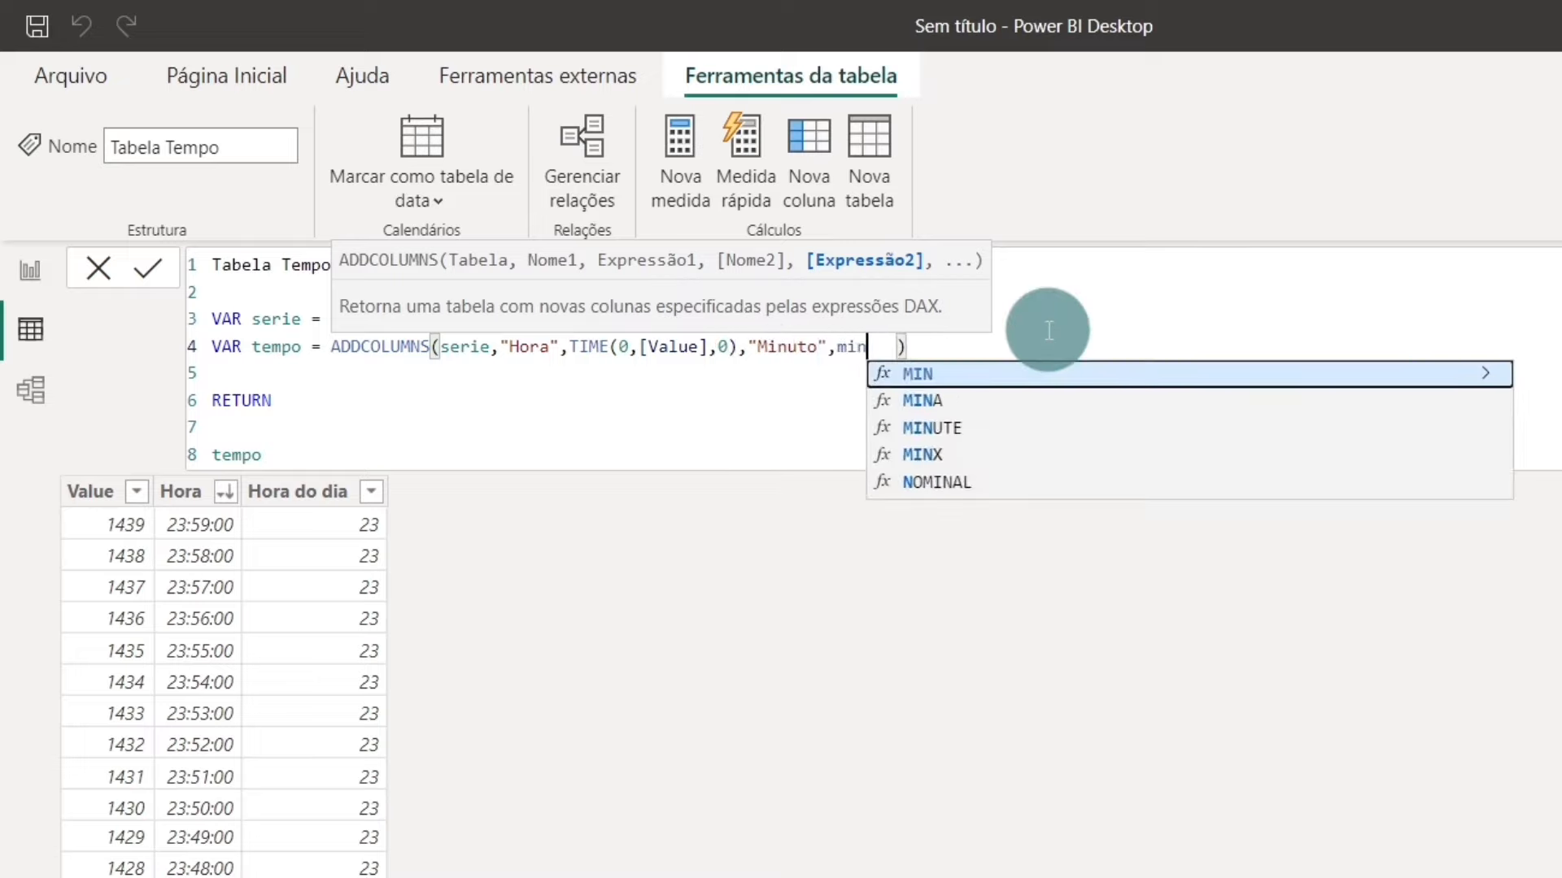
{"action": "key", "text": "Down"}
{"action": "key", "text": "Down"}
{"action": "key", "text": "Tab"}
{"action": "type", "text": ")"}
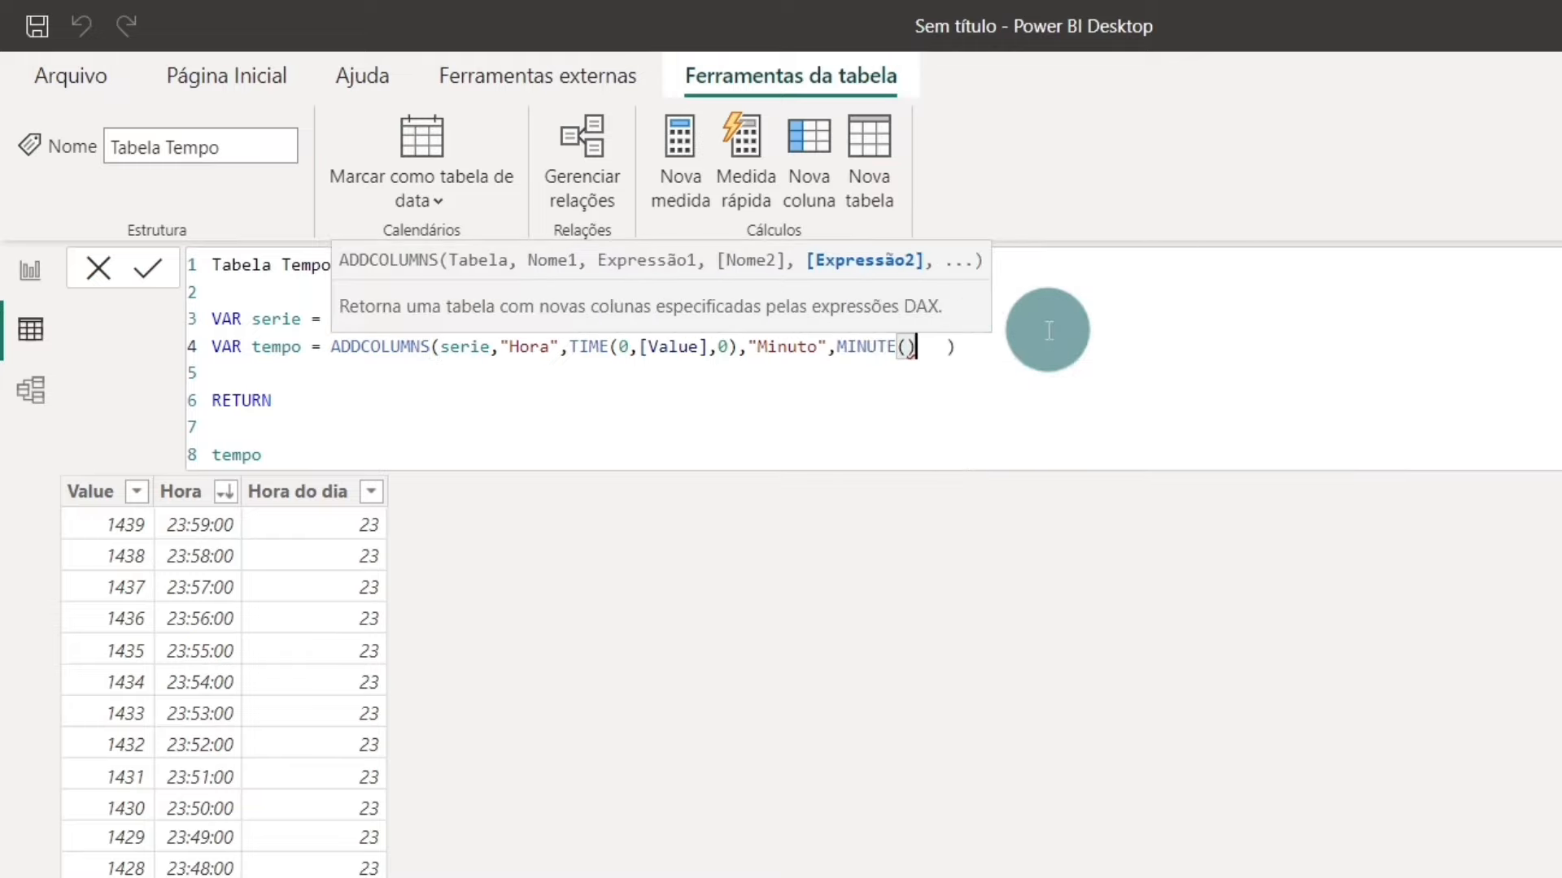
{"action": "key", "text": "Left"}
{"action": "left_click", "coordinate": [903, 419]}
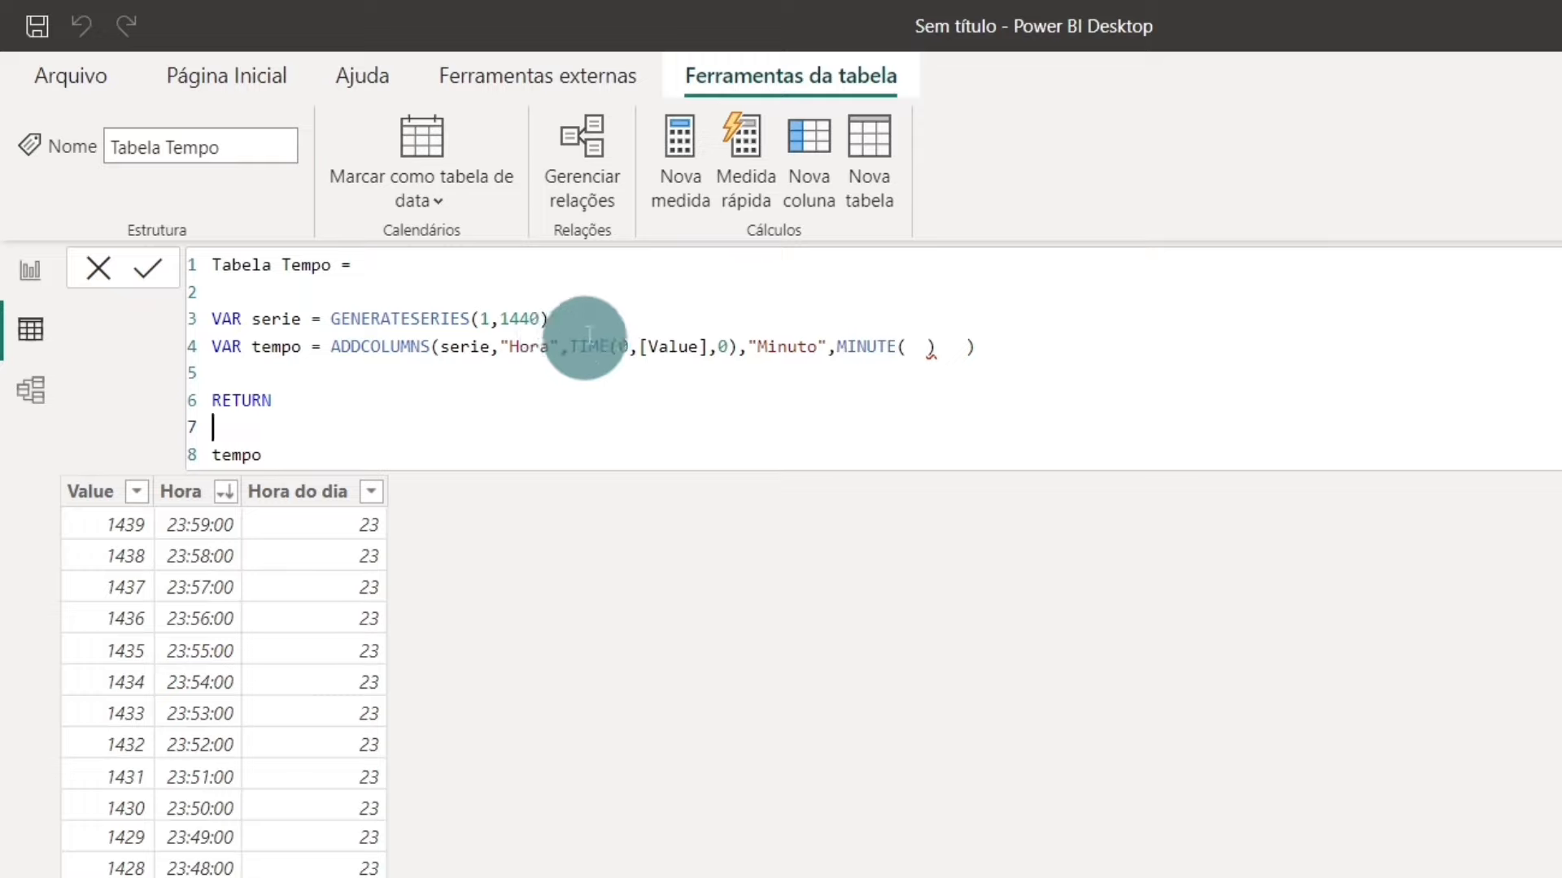
- Copy TIME(0,[Value],0) into the MINUTE function, remove the extra spaces and commit the Tabela Tempo formula
{"action": "left_click_drag", "start_coordinate": [569, 346], "coordinate": [743, 346]}
{"action": "key", "text": "ctrl+c"}
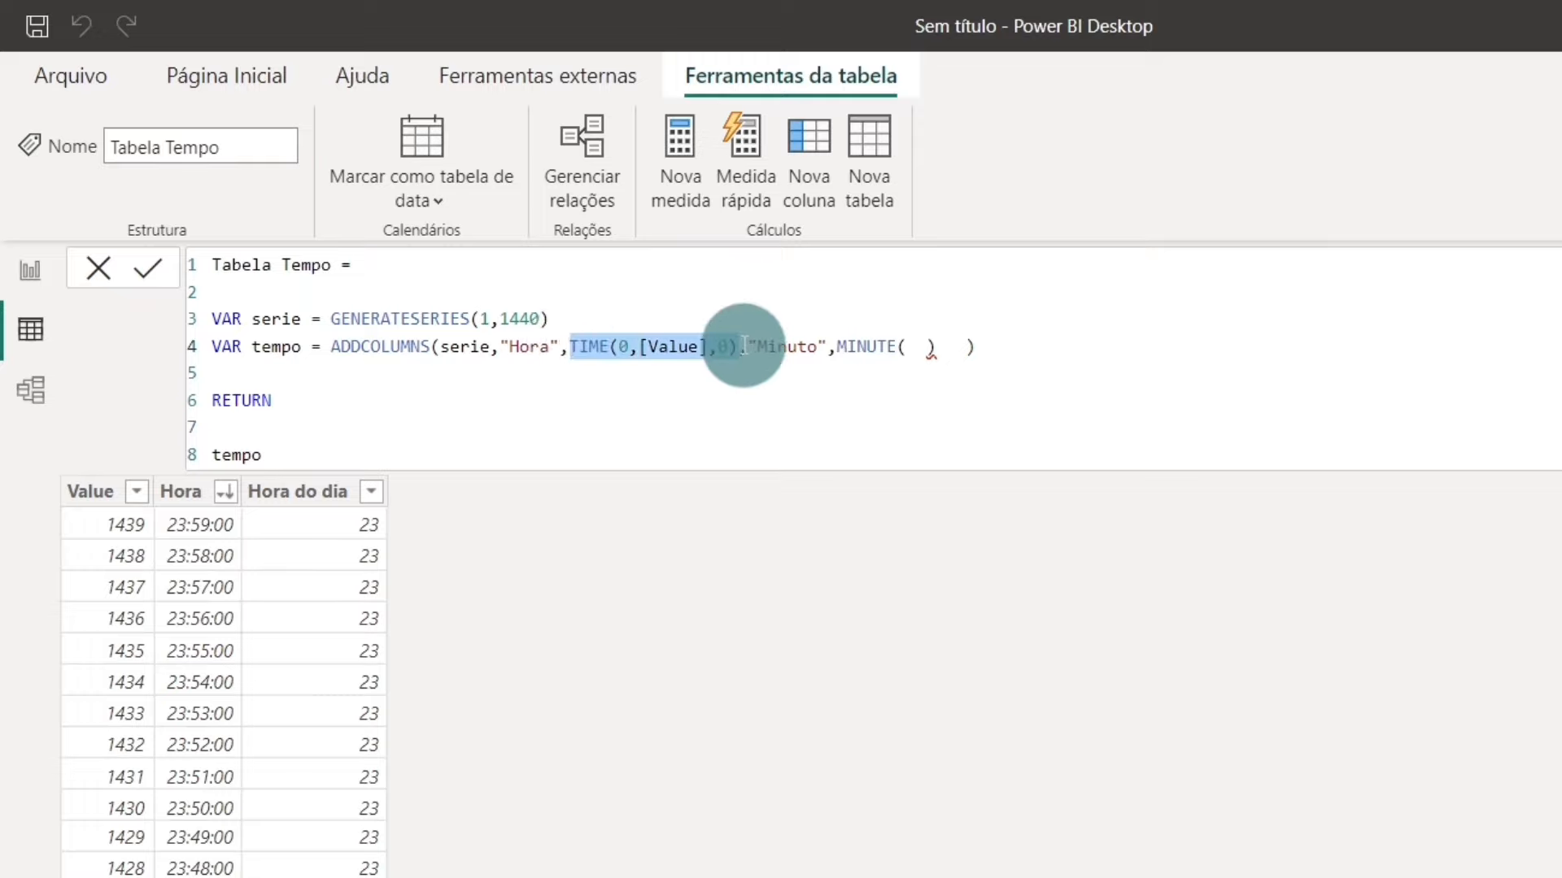
{"action": "left_click", "coordinate": [905, 347]}
{"action": "key", "text": "ctrl+v"}
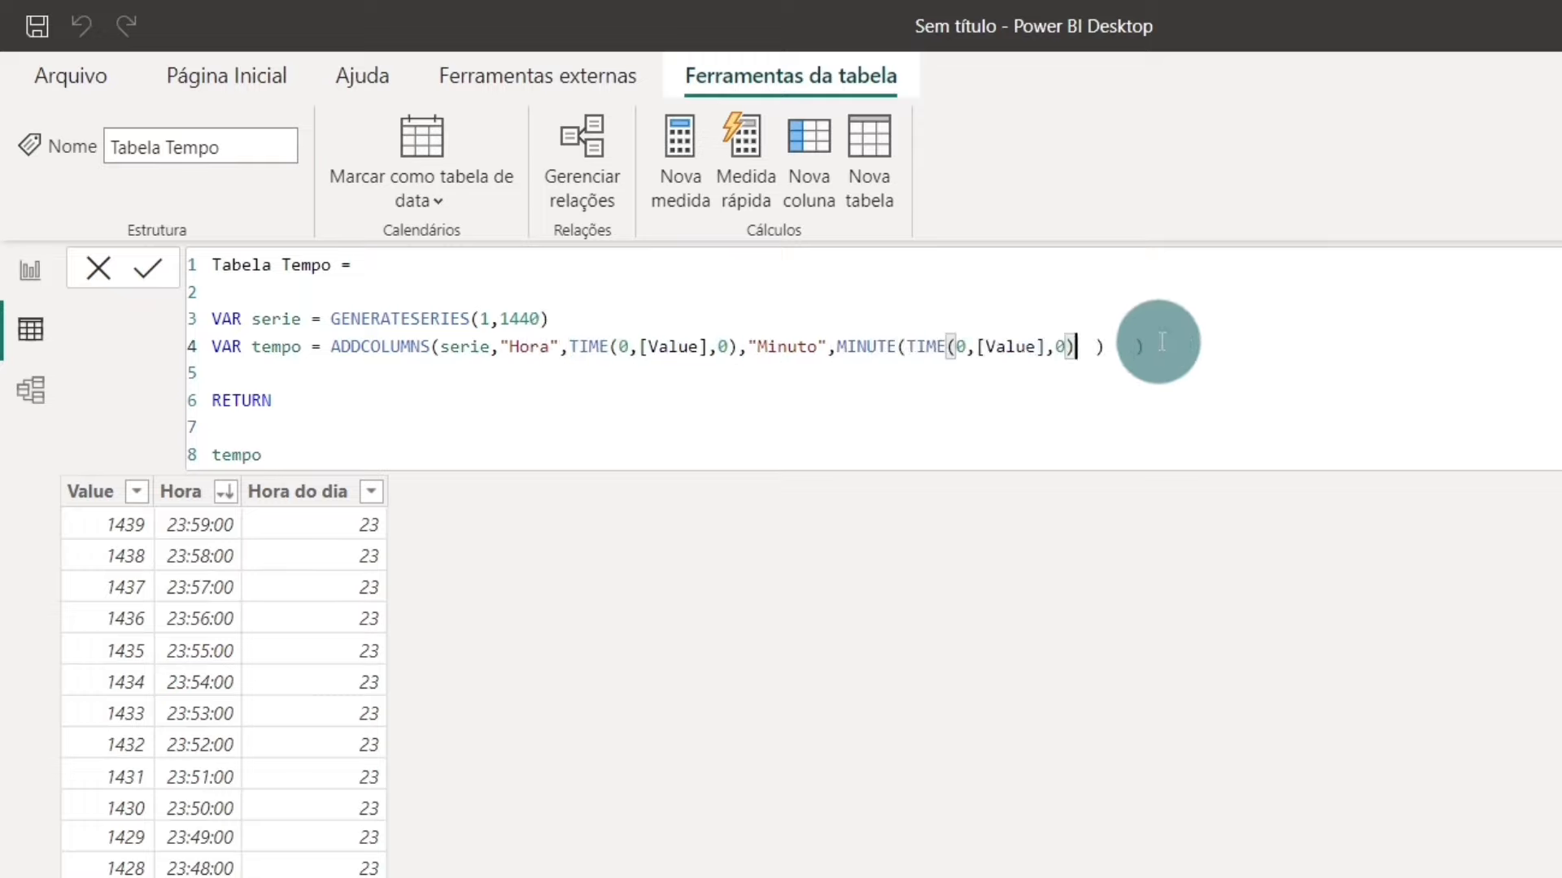
{"action": "key", "text": "Delete"}
{"action": "key", "text": "Delete"}
{"action": "left_click", "coordinate": [1133, 346]}
{"action": "key", "text": "BackSpace"}
{"action": "key", "text": "BackSpace"}
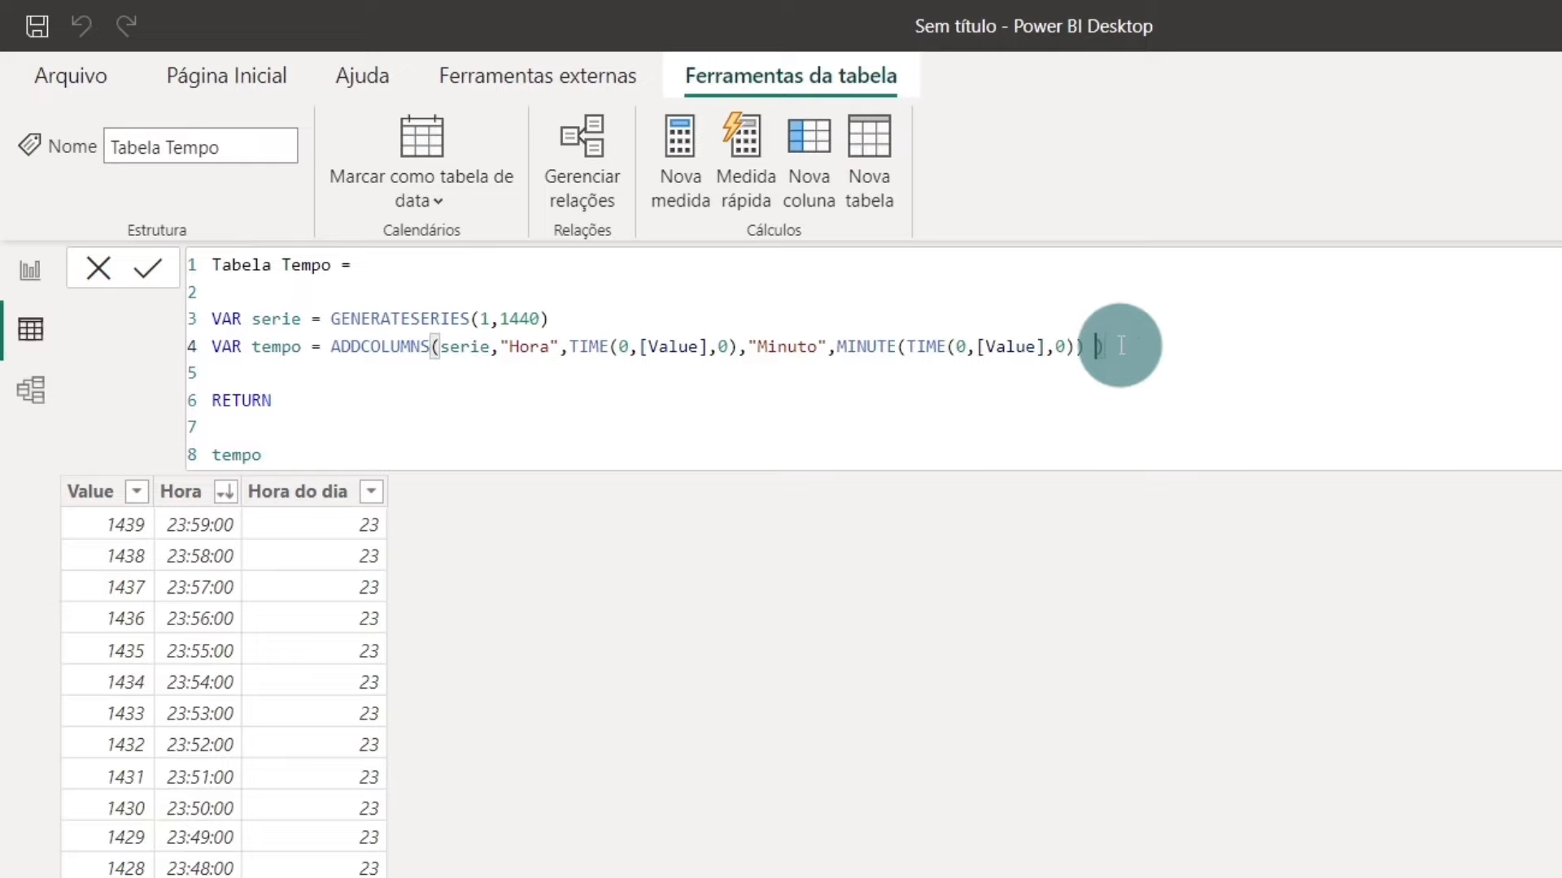
{"action": "key", "text": "Return"}
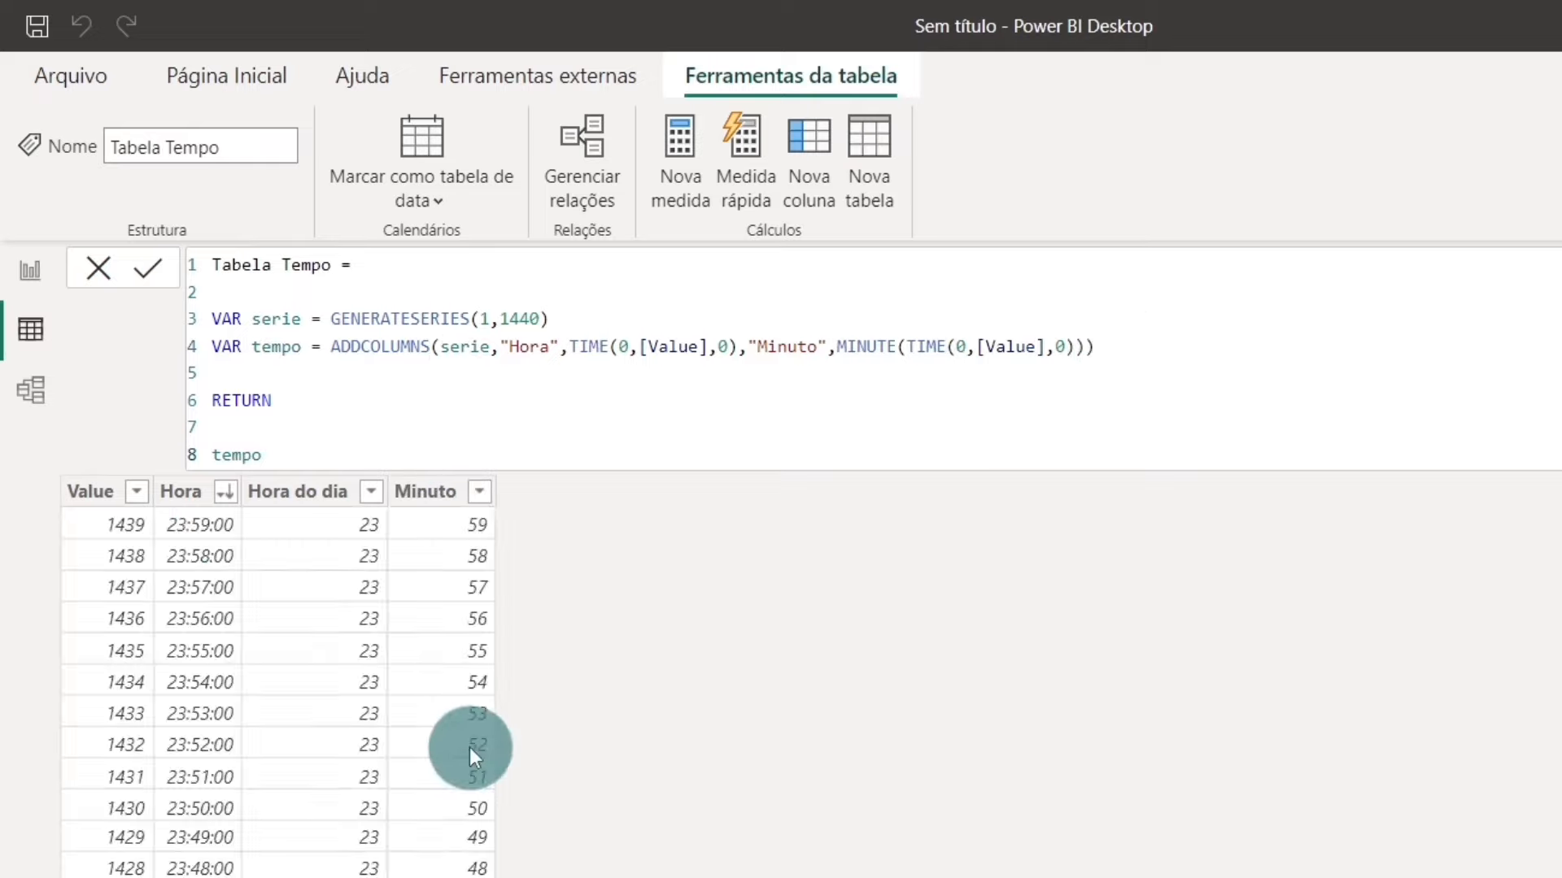
- Examine the complete Tabela Tempo formula, from the serie variable to the returned tempo variable
{"action": "left_click", "coordinate": [1186, 336]}
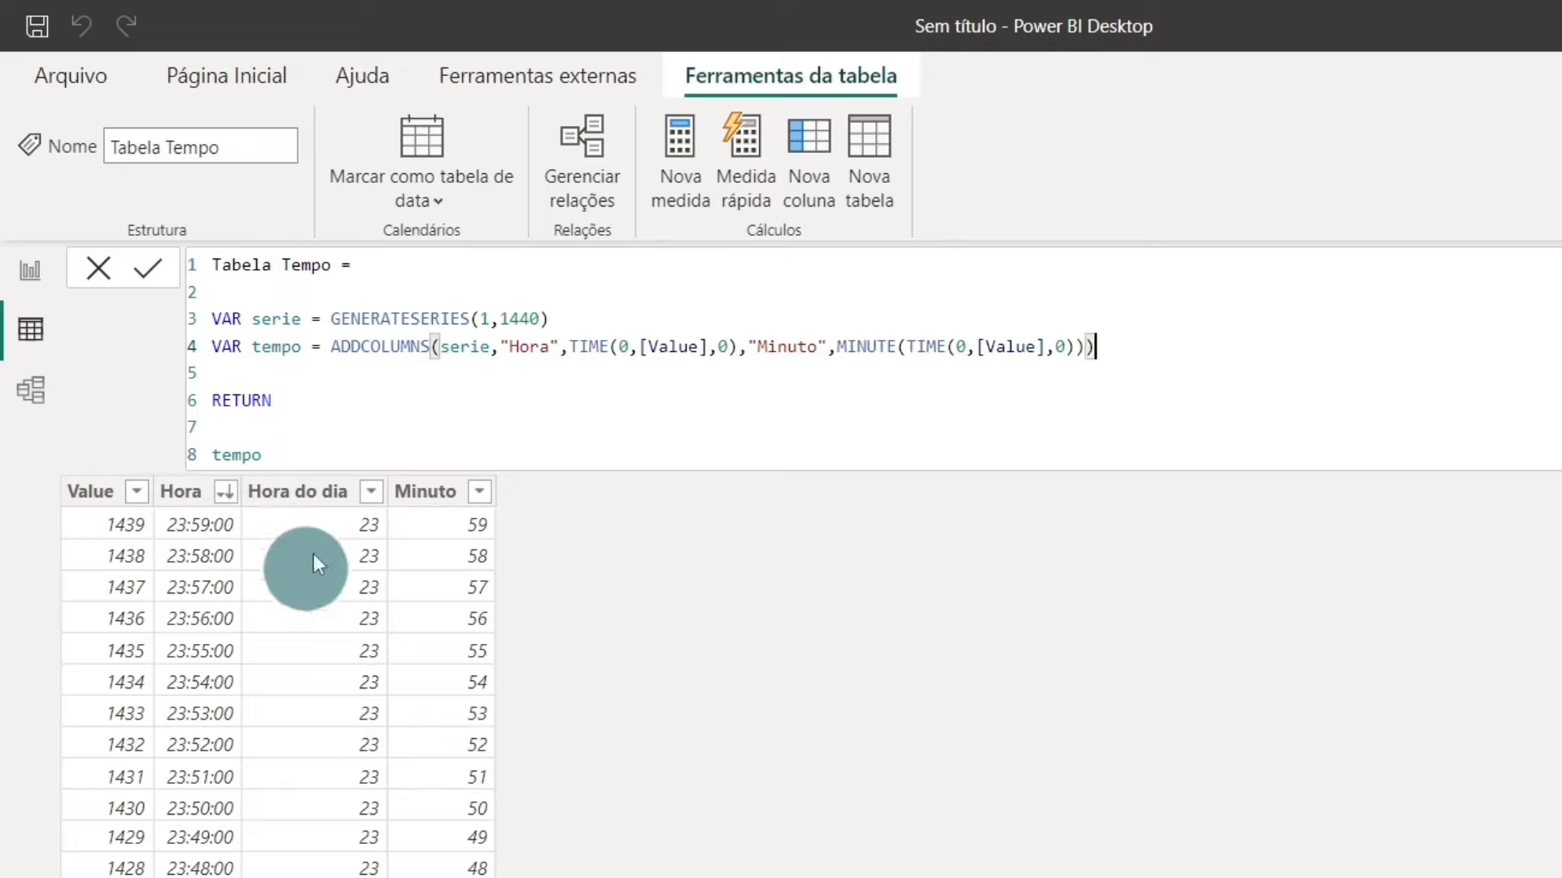
{"action": "left_click_drag", "start_coordinate": [245, 323], "coordinate": [610, 478]}
{"action": "left_click", "coordinate": [732, 445]}
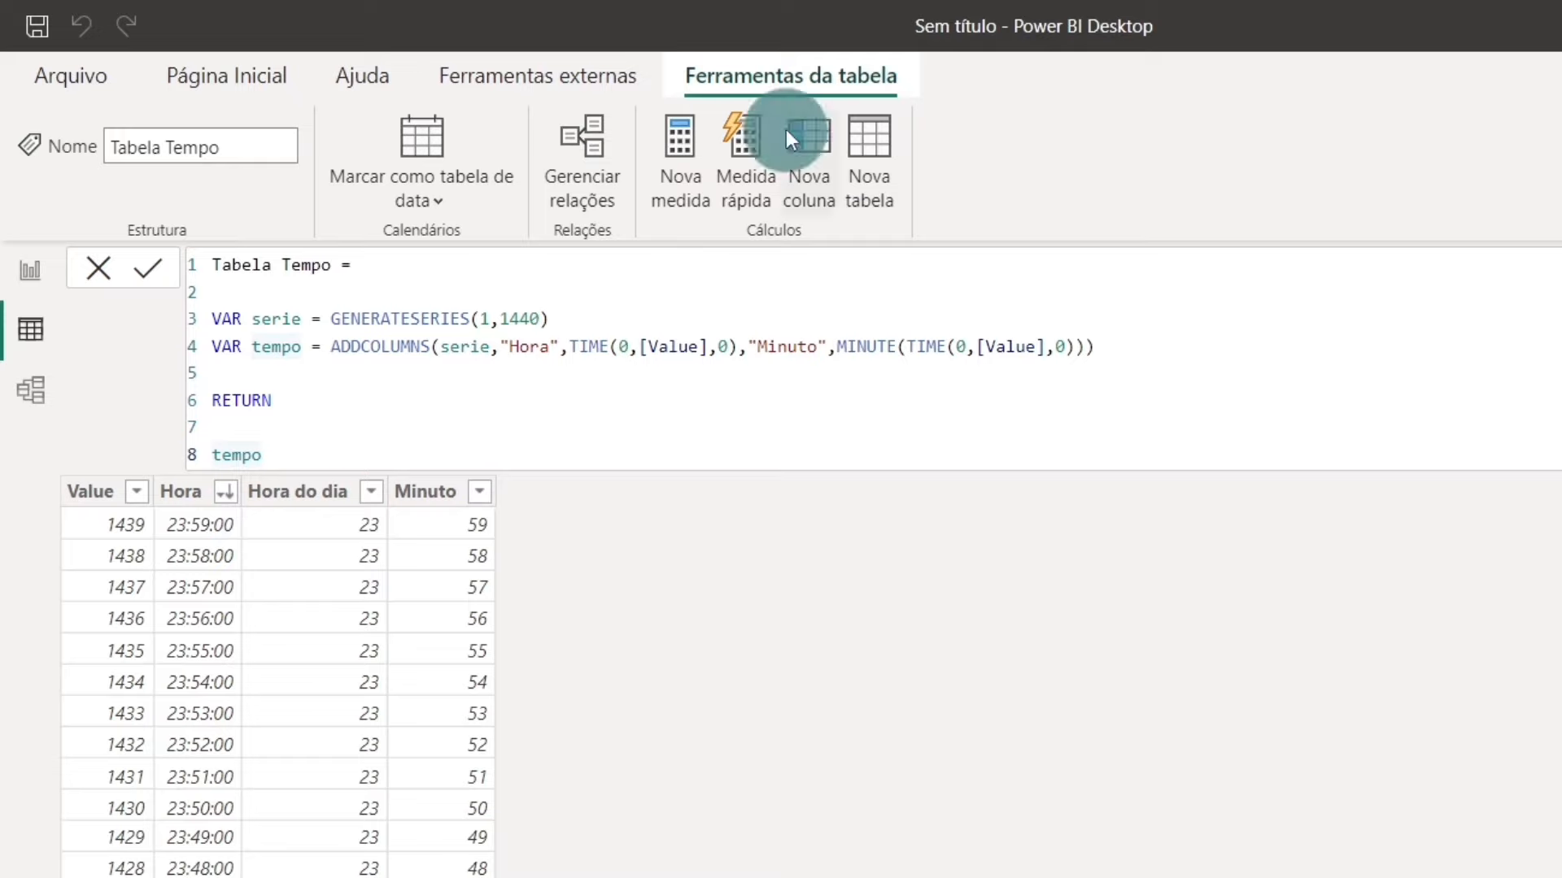
{"action": "left_click_drag", "start_coordinate": [411, 443], "coordinate": [77, 272]}
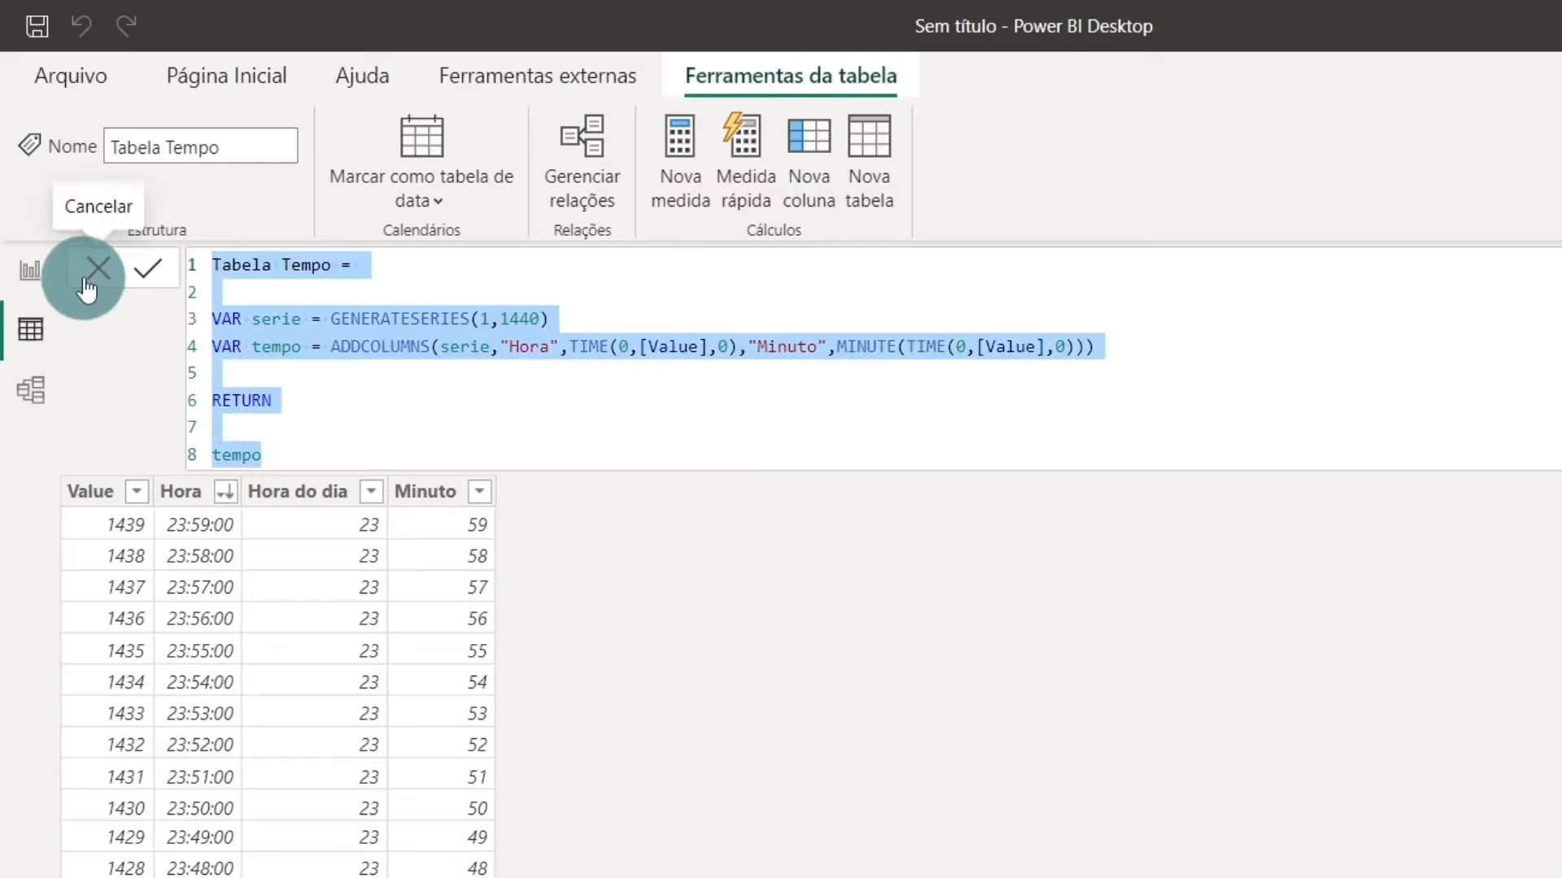
{"action": "left_click", "coordinate": [452, 439]}
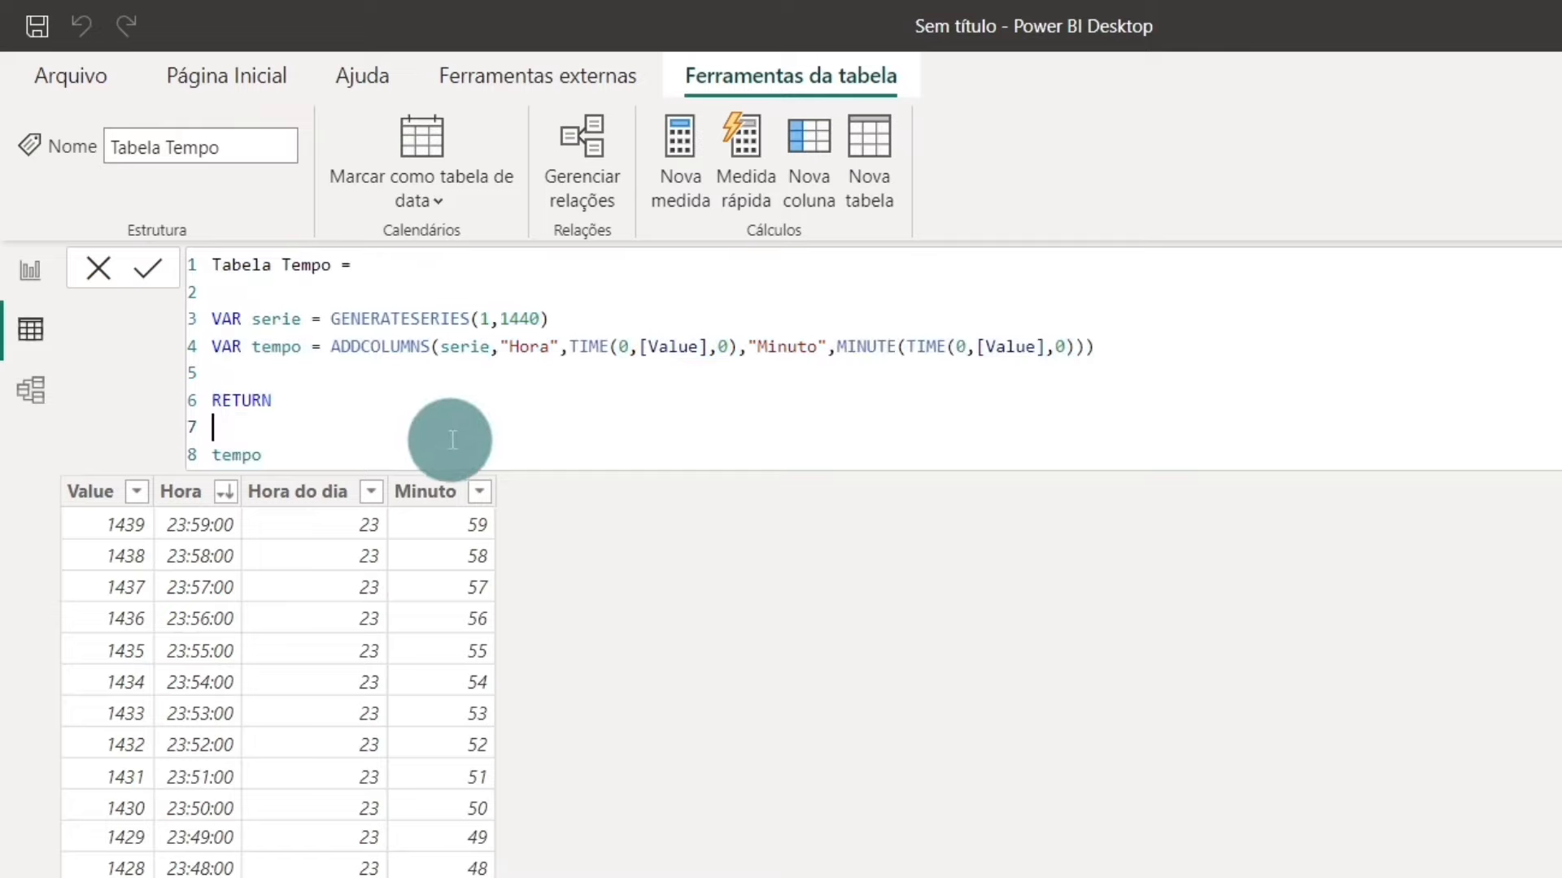
{"action": "left_click", "coordinate": [406, 460]}
{"action": "key", "text": "ctrl+a"}
{"action": "left_click", "coordinate": [1037, 719]}
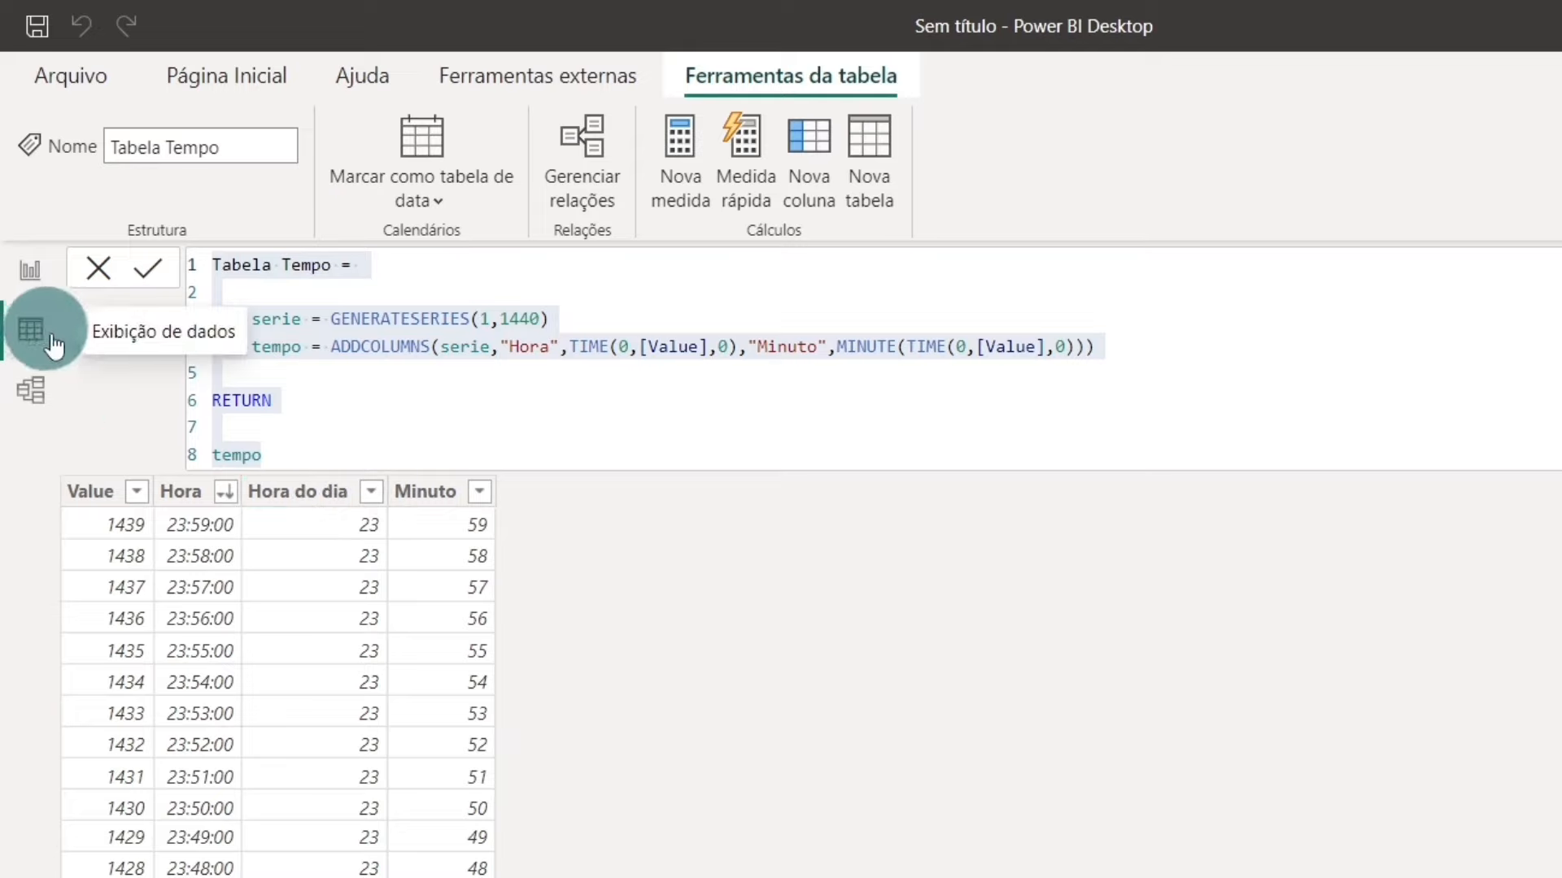
- Open the model view and spread out the Chamados, Tabela Calendario and Tabela Tempo tables, with Chamados lower than Tabela Calendario
{"action": "left_click", "coordinate": [31, 392]}
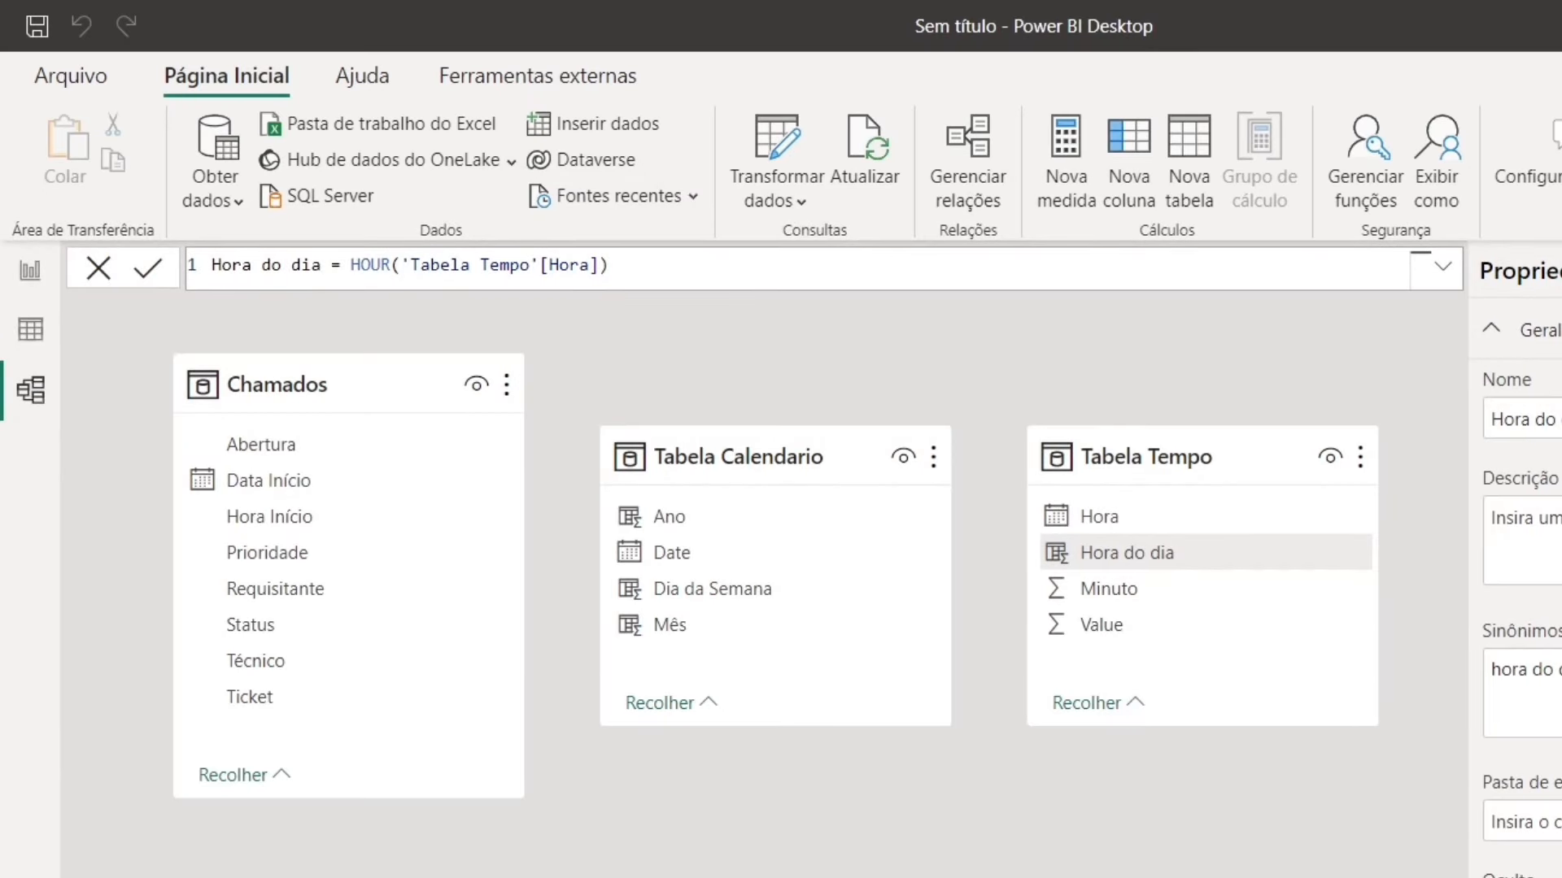
{"action": "left_click_drag", "start_coordinate": [1116, 446], "coordinate": [1384, 487]}
{"action": "left_click_drag", "start_coordinate": [715, 447], "coordinate": [906, 417]}
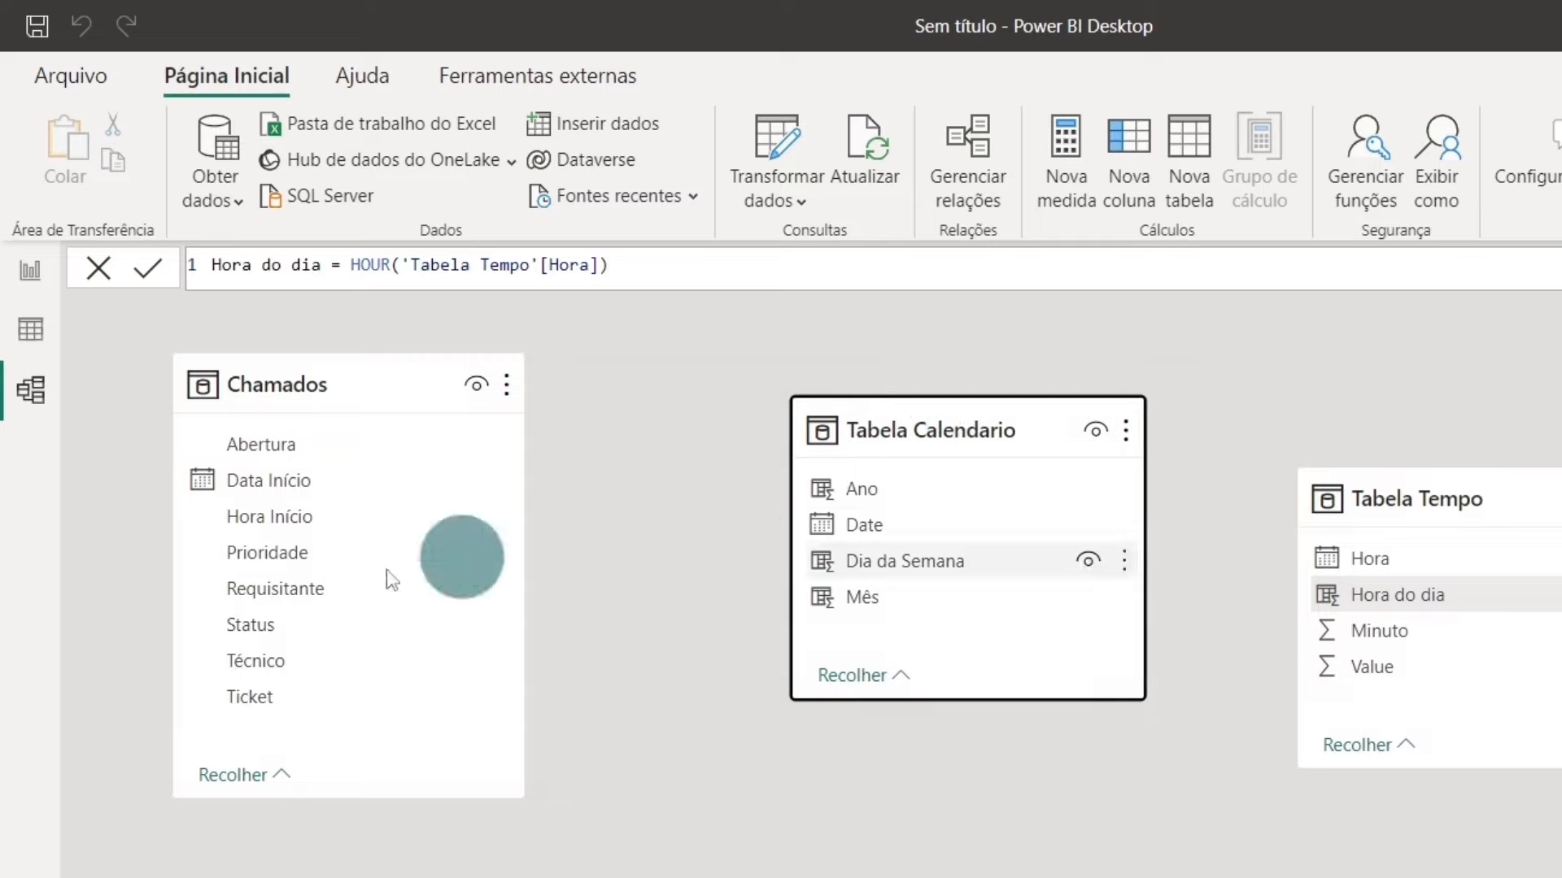
{"action": "left_click_drag", "start_coordinate": [242, 363], "coordinate": [645, 499]}
{"action": "left_click_drag", "start_coordinate": [1021, 436], "coordinate": [1045, 366]}
- Relate Tabela Calendario's Date to Data Início and Tabela Tempo's Hora to Hora Início in Chamados, and place Tabela Tempo lower
{"action": "left_click_drag", "start_coordinate": [960, 496], "coordinate": [492, 599]}
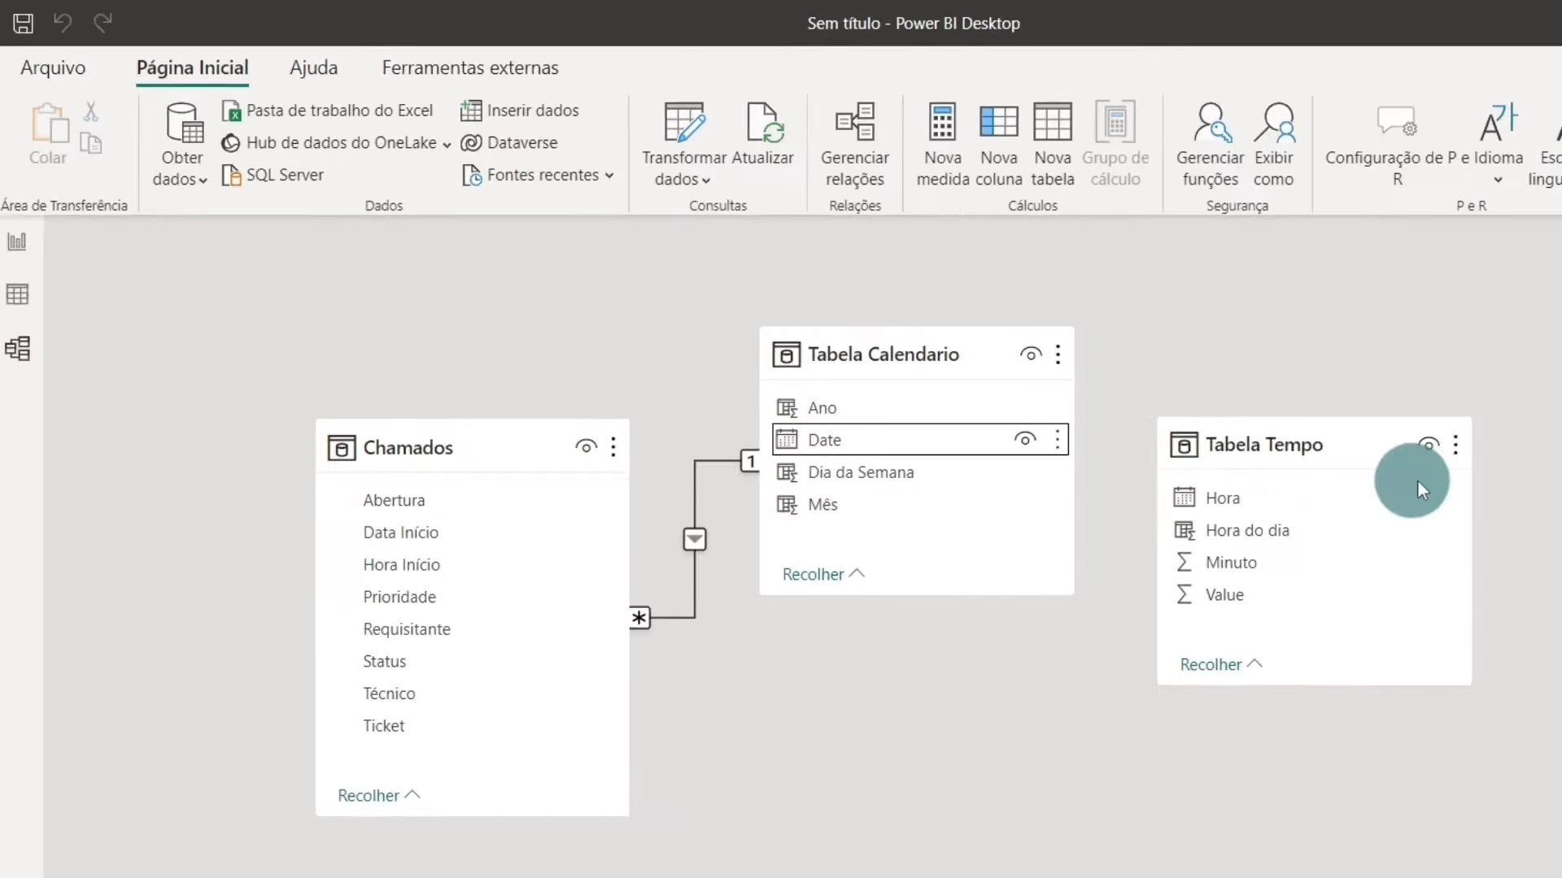
{"action": "left_click_drag", "start_coordinate": [1237, 496], "coordinate": [453, 546]}
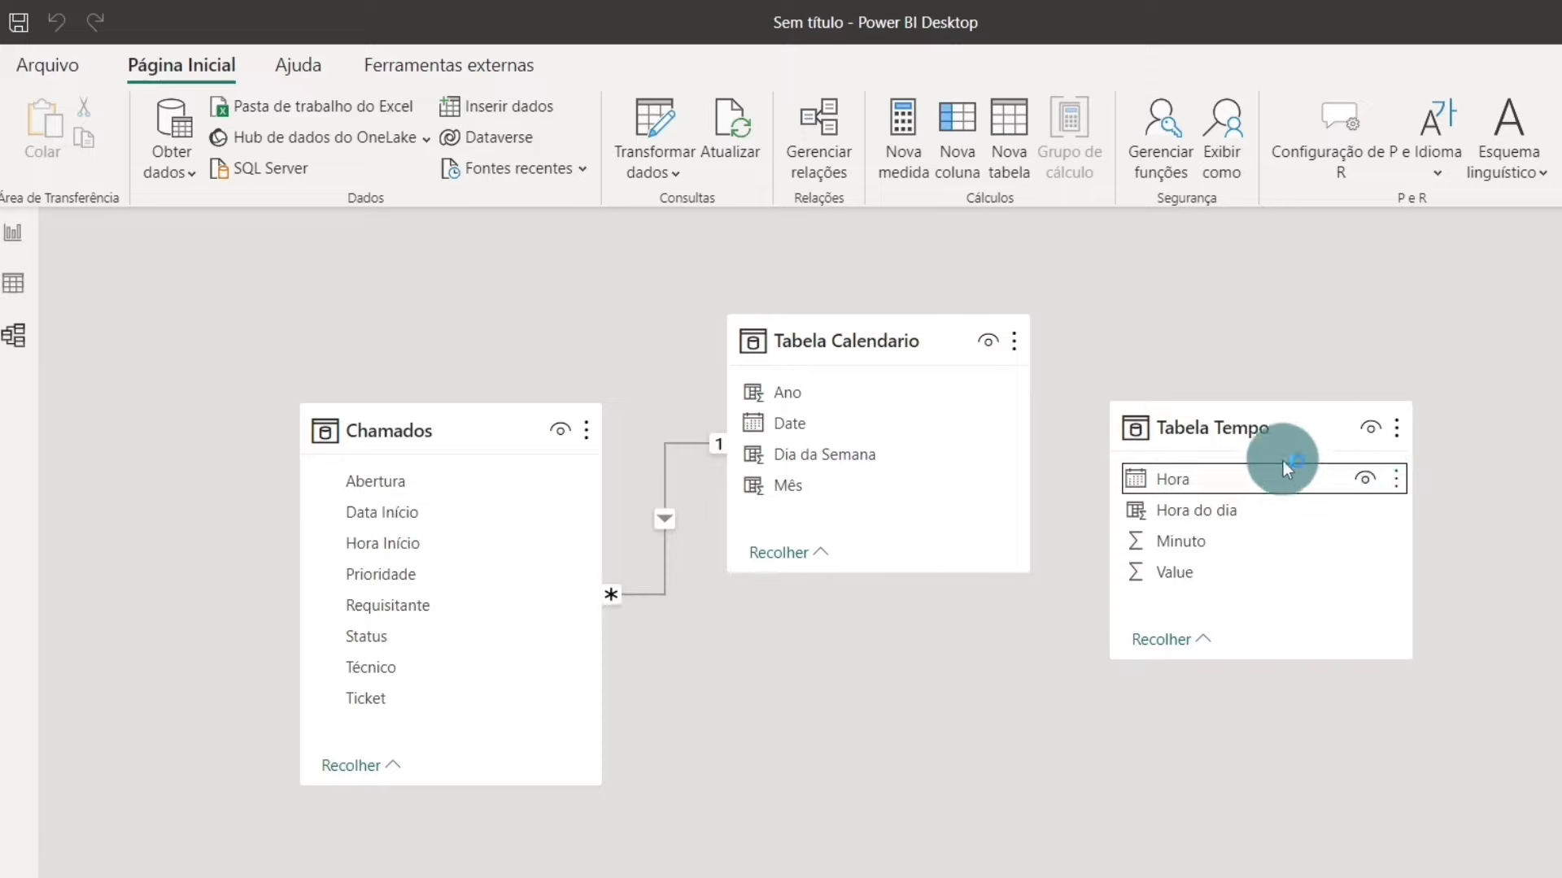
{"action": "left_click_drag", "start_coordinate": [1286, 422], "coordinate": [987, 649]}
- Insert a clustered column chart on the report page, enlarge it and place it near the page's upper middle
{"action": "left_click", "coordinate": [12, 234]}
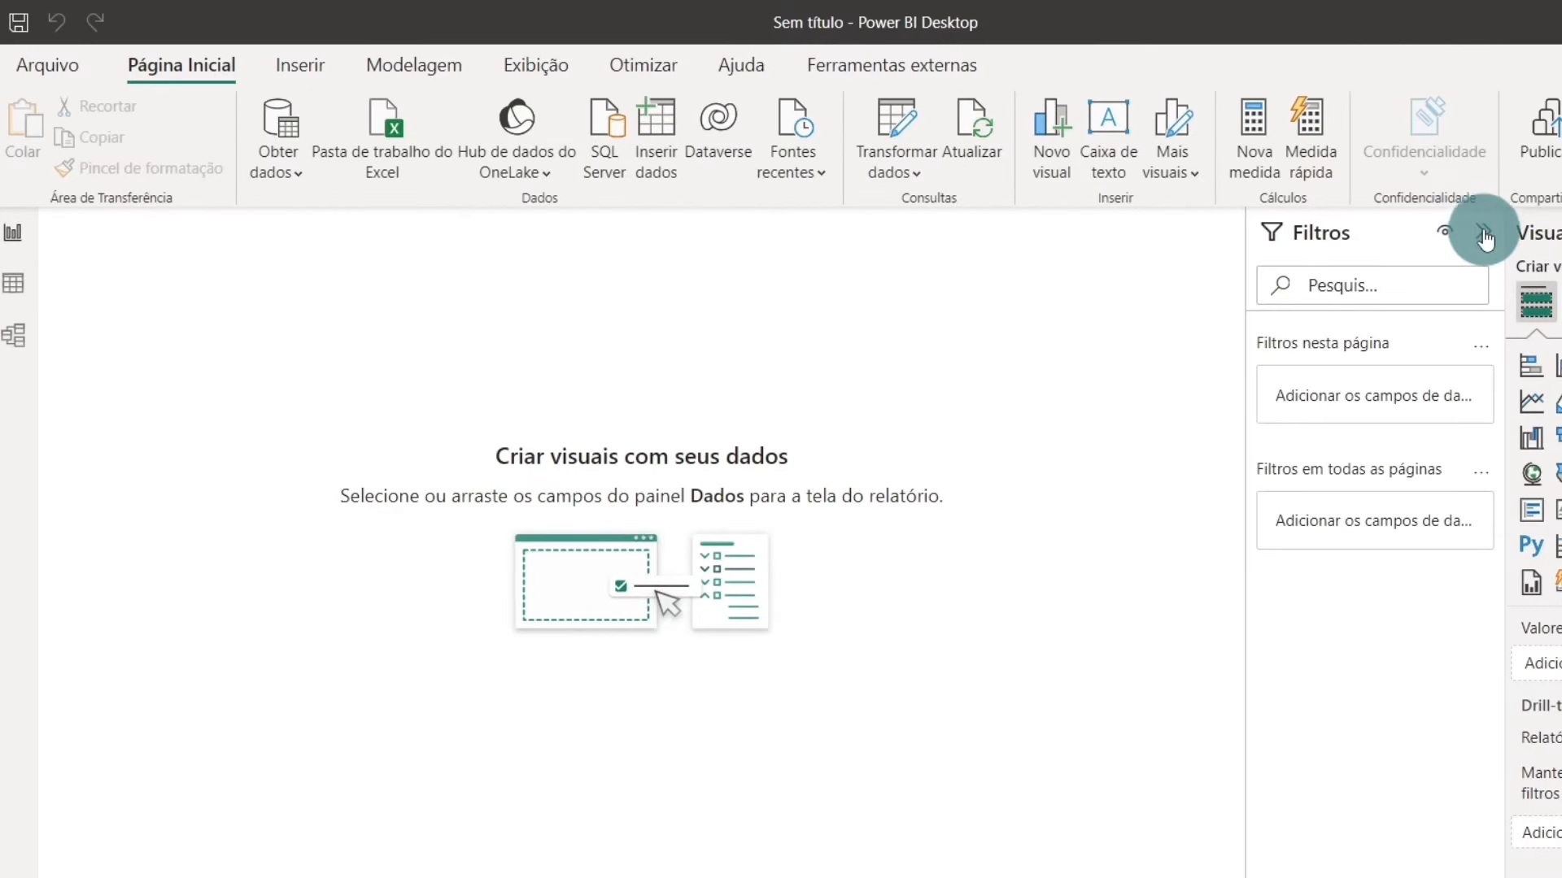
{"action": "left_click", "coordinate": [1484, 231]}
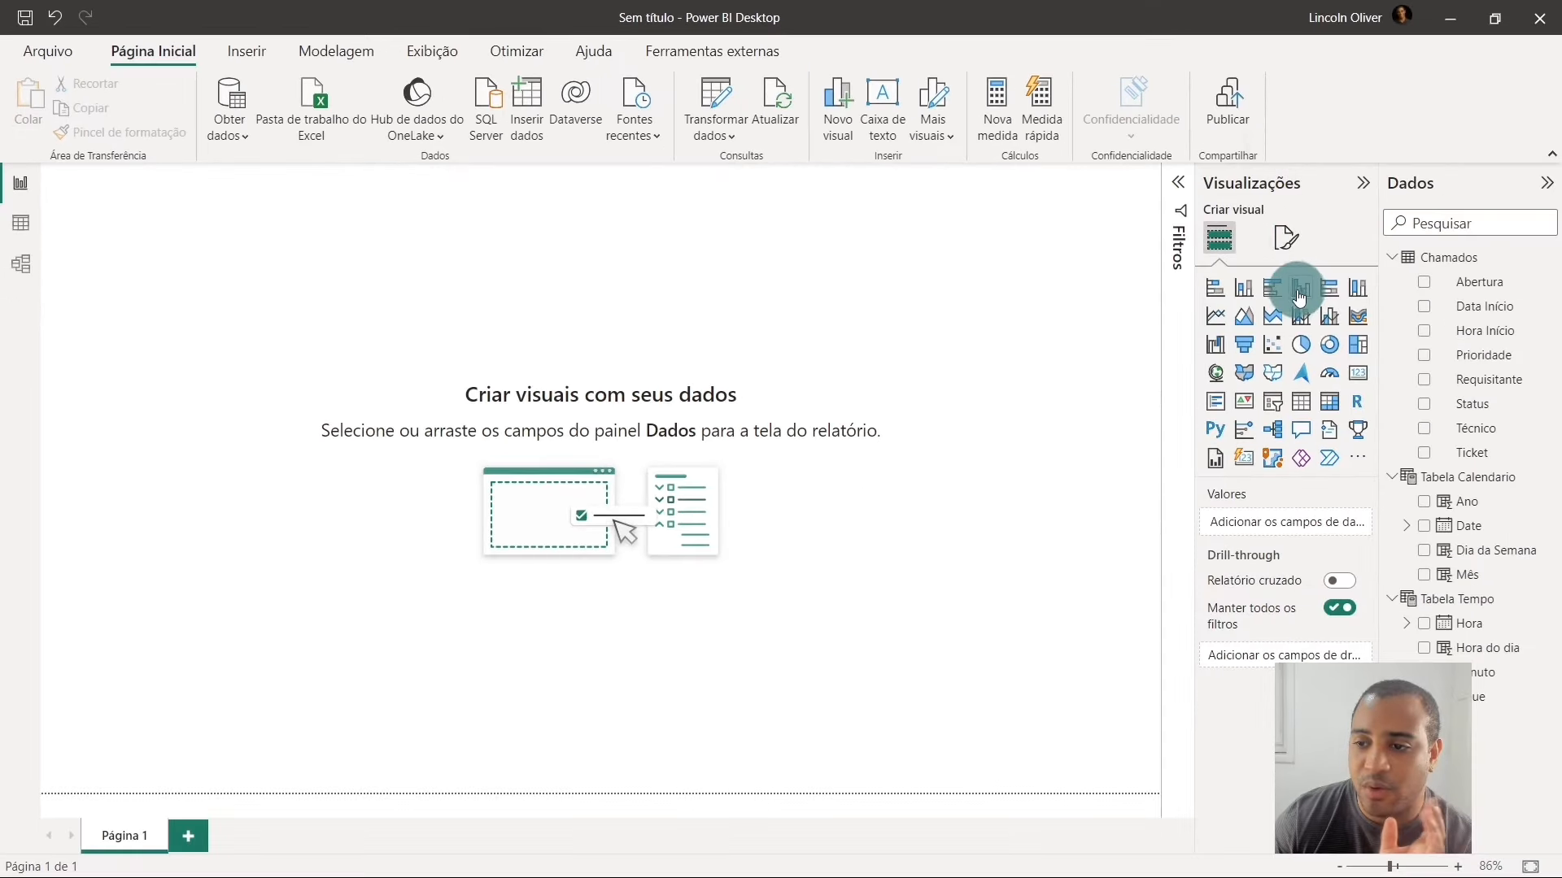
{"action": "left_click", "coordinate": [1300, 292]}
{"action": "left_click_drag", "start_coordinate": [166, 257], "coordinate": [371, 329]}
{"action": "left_click_drag", "start_coordinate": [497, 476], "coordinate": [925, 538]}
{"action": "left_click_drag", "start_coordinate": [707, 413], "coordinate": [824, 351]}
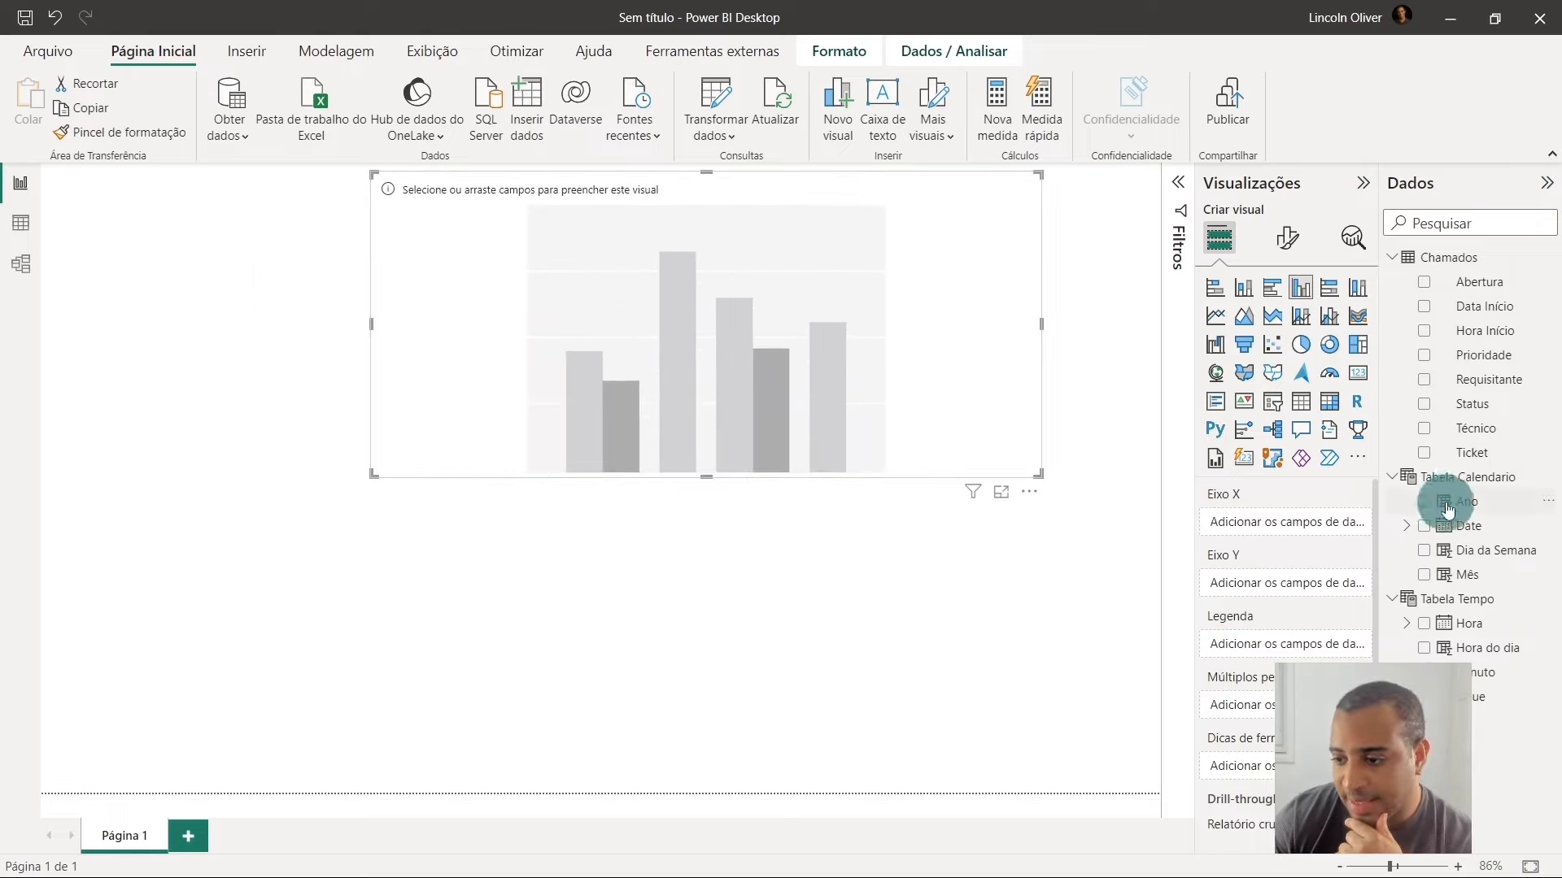
- Assign Ano, Mês, Dia da Semana and Hora do dia to the chart's X axis and the count of Ticket to its Y axis
{"action": "left_click_drag", "start_coordinate": [1467, 501], "coordinate": [1277, 521]}
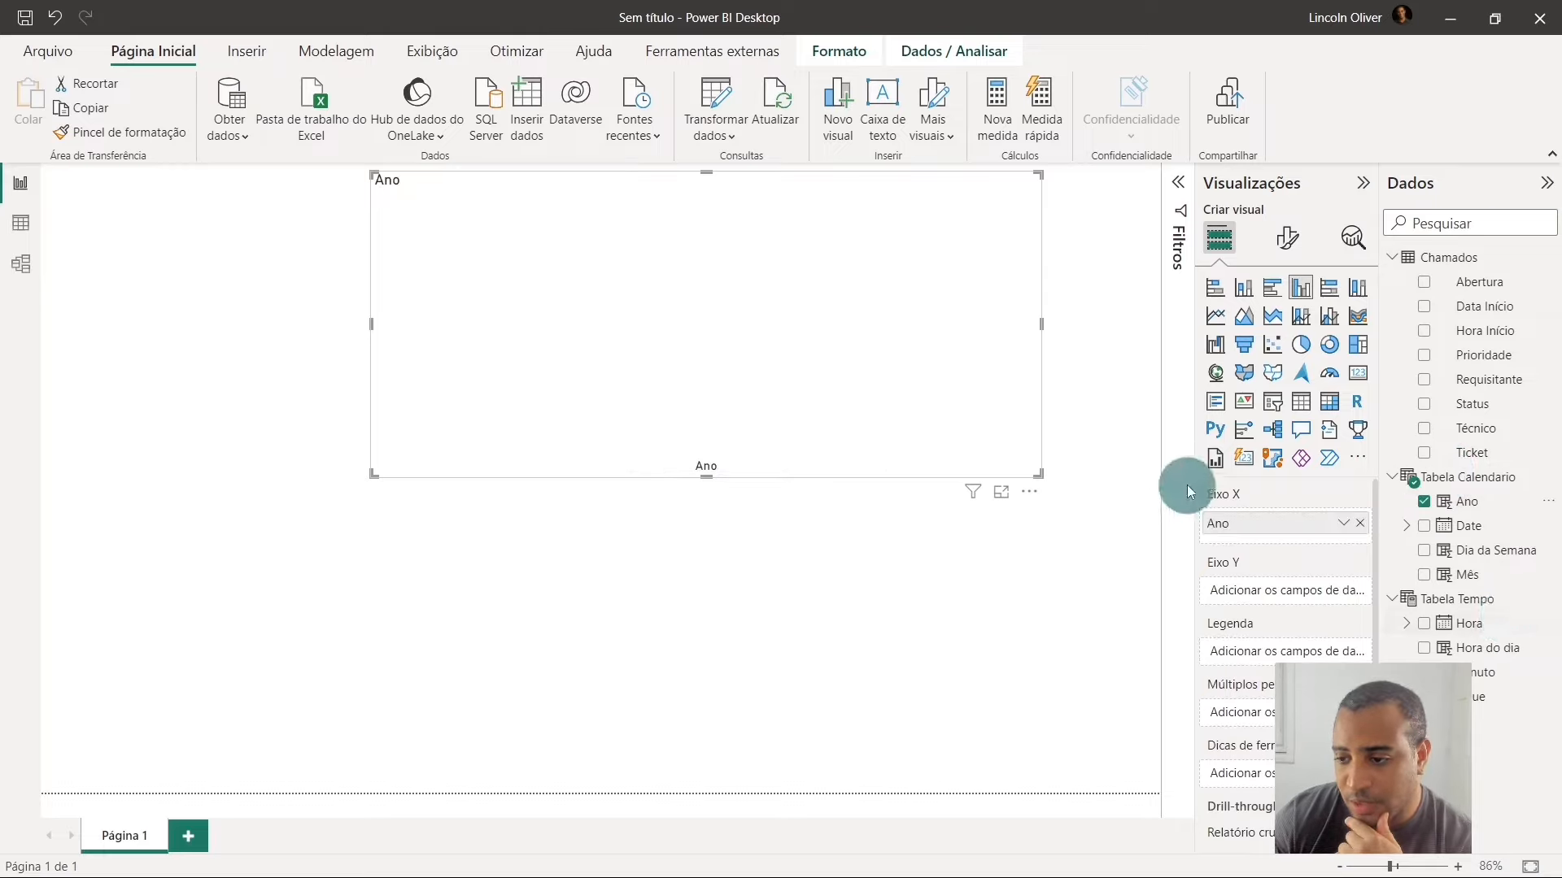
{"action": "left_click_drag", "start_coordinate": [1478, 575], "coordinate": [1292, 541]}
{"action": "left_click_drag", "start_coordinate": [1492, 550], "coordinate": [1329, 565]}
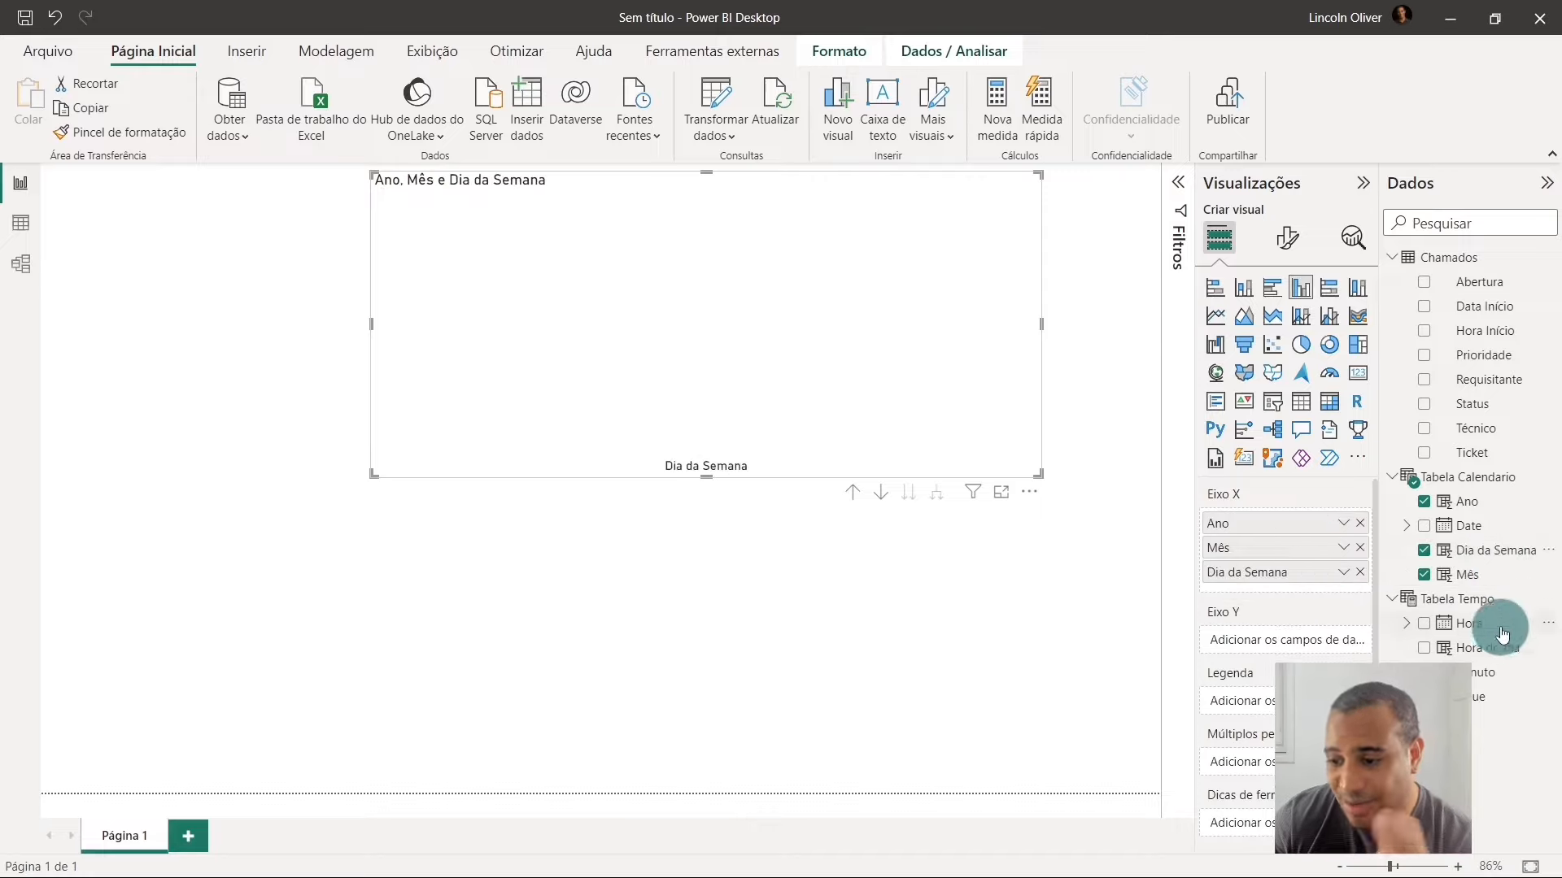
{"action": "left_click_drag", "start_coordinate": [1497, 649], "coordinate": [1293, 587]}
{"action": "left_click_drag", "start_coordinate": [752, 325], "coordinate": [614, 342]}
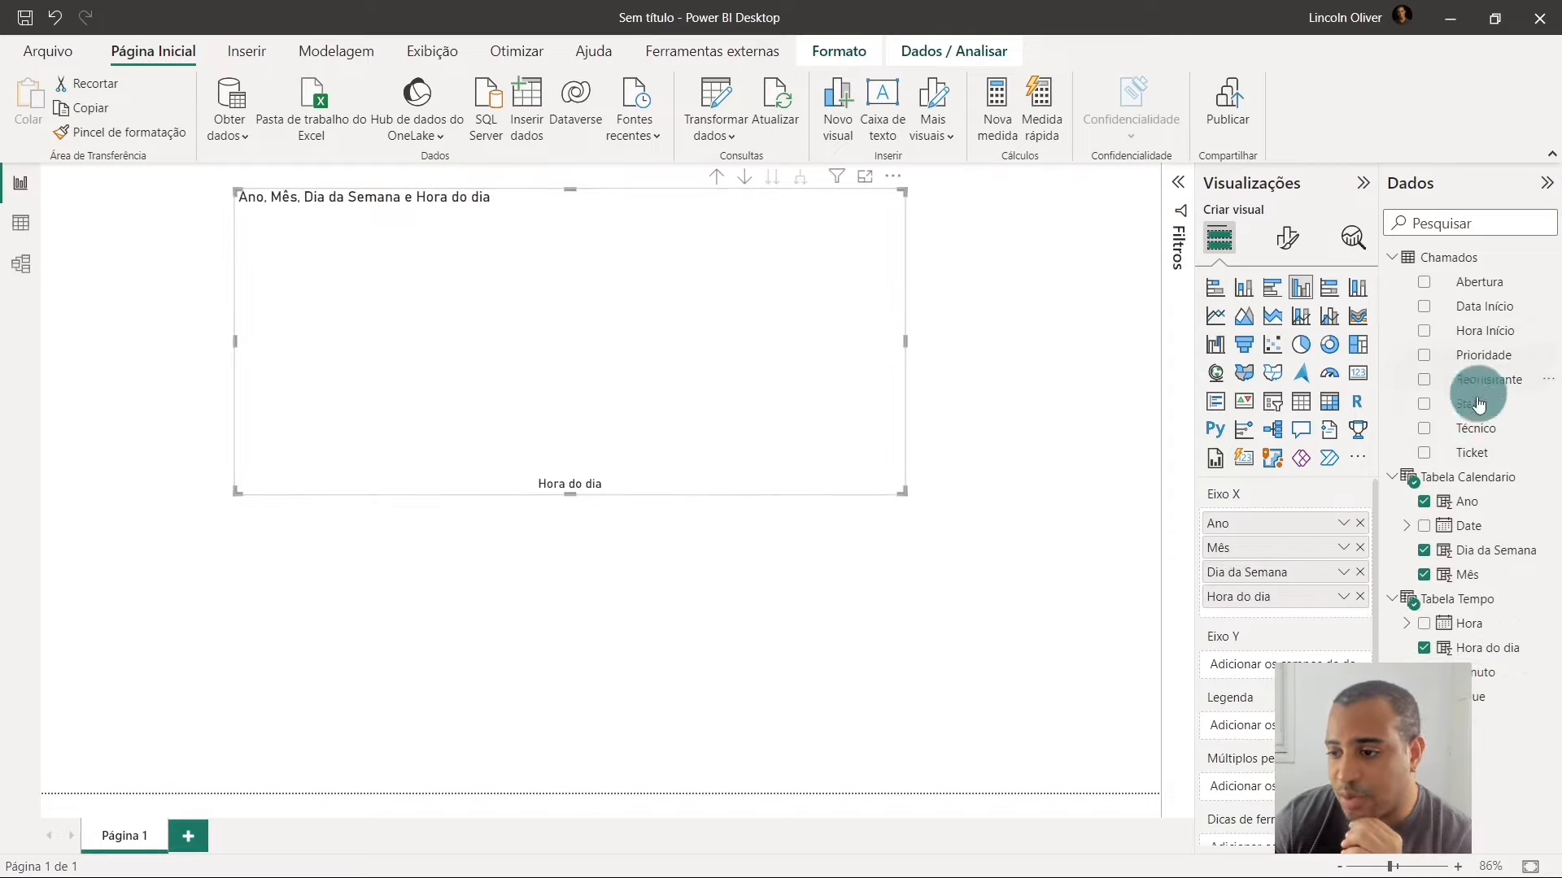
{"action": "left_click_drag", "start_coordinate": [1472, 452], "coordinate": [1297, 663]}
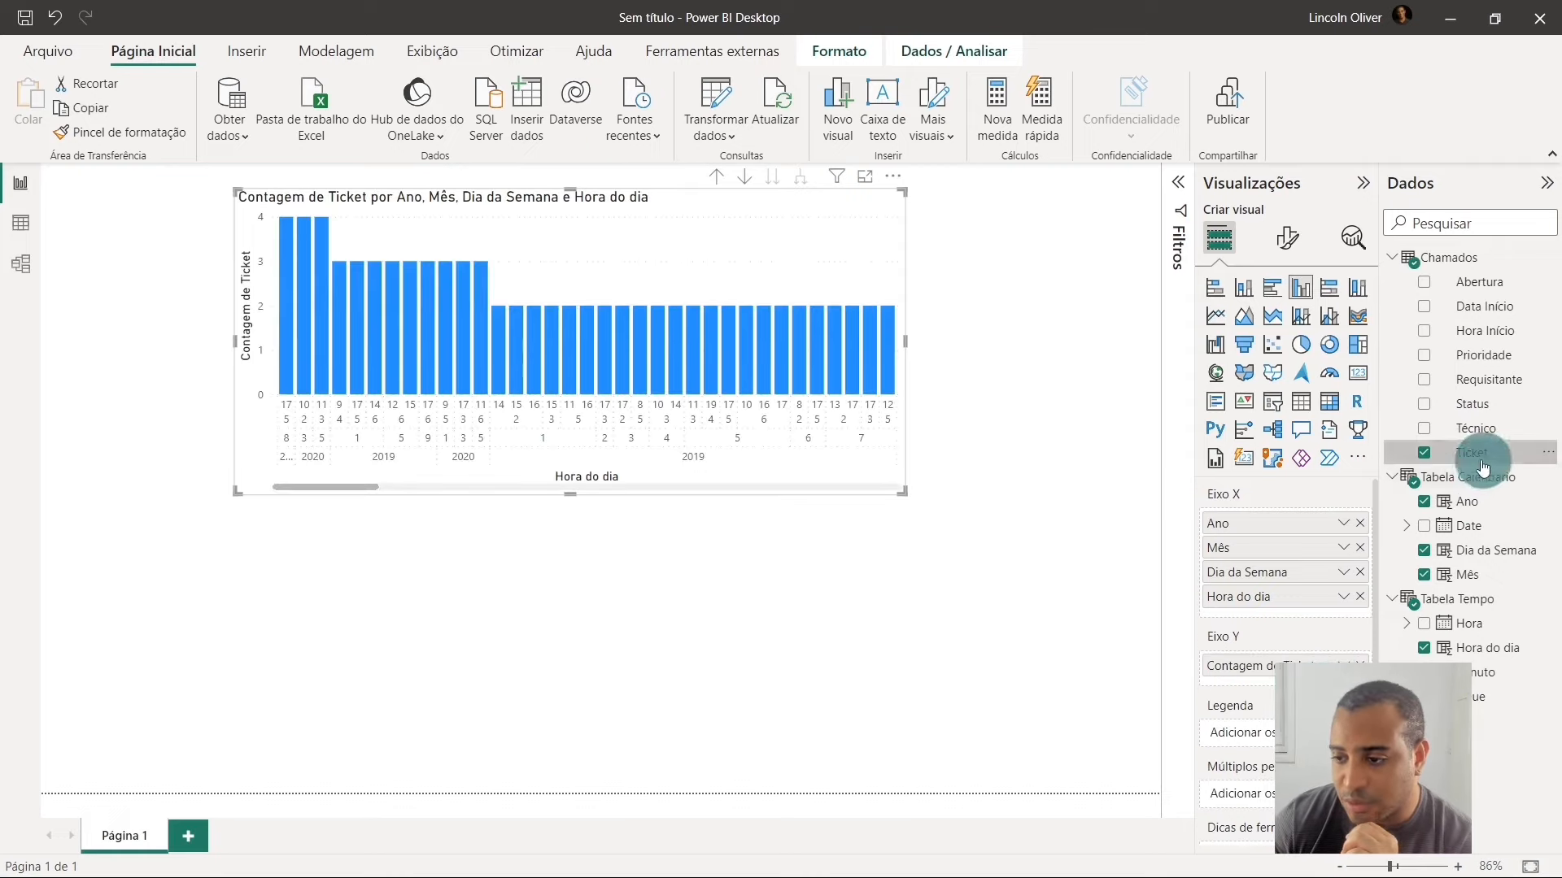
{"action": "left_click", "coordinate": [1456, 454]}
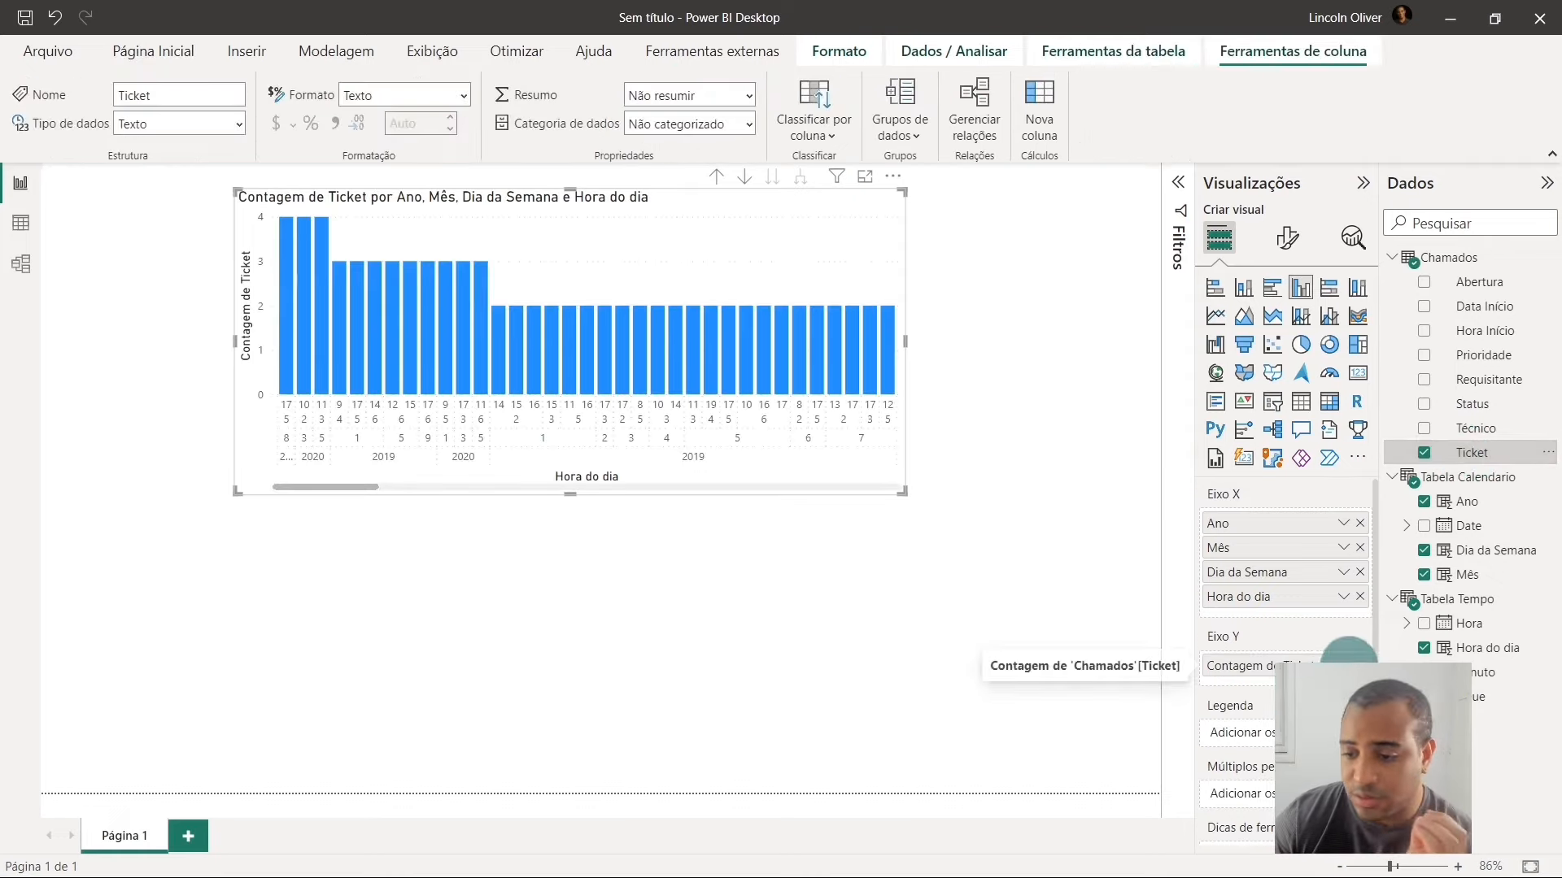
- Drill the chart up from Hora do dia to the Ano level
{"action": "left_click", "coordinate": [714, 178]}
{"action": "left_click_drag", "start_coordinate": [678, 203], "coordinate": [676, 260]}
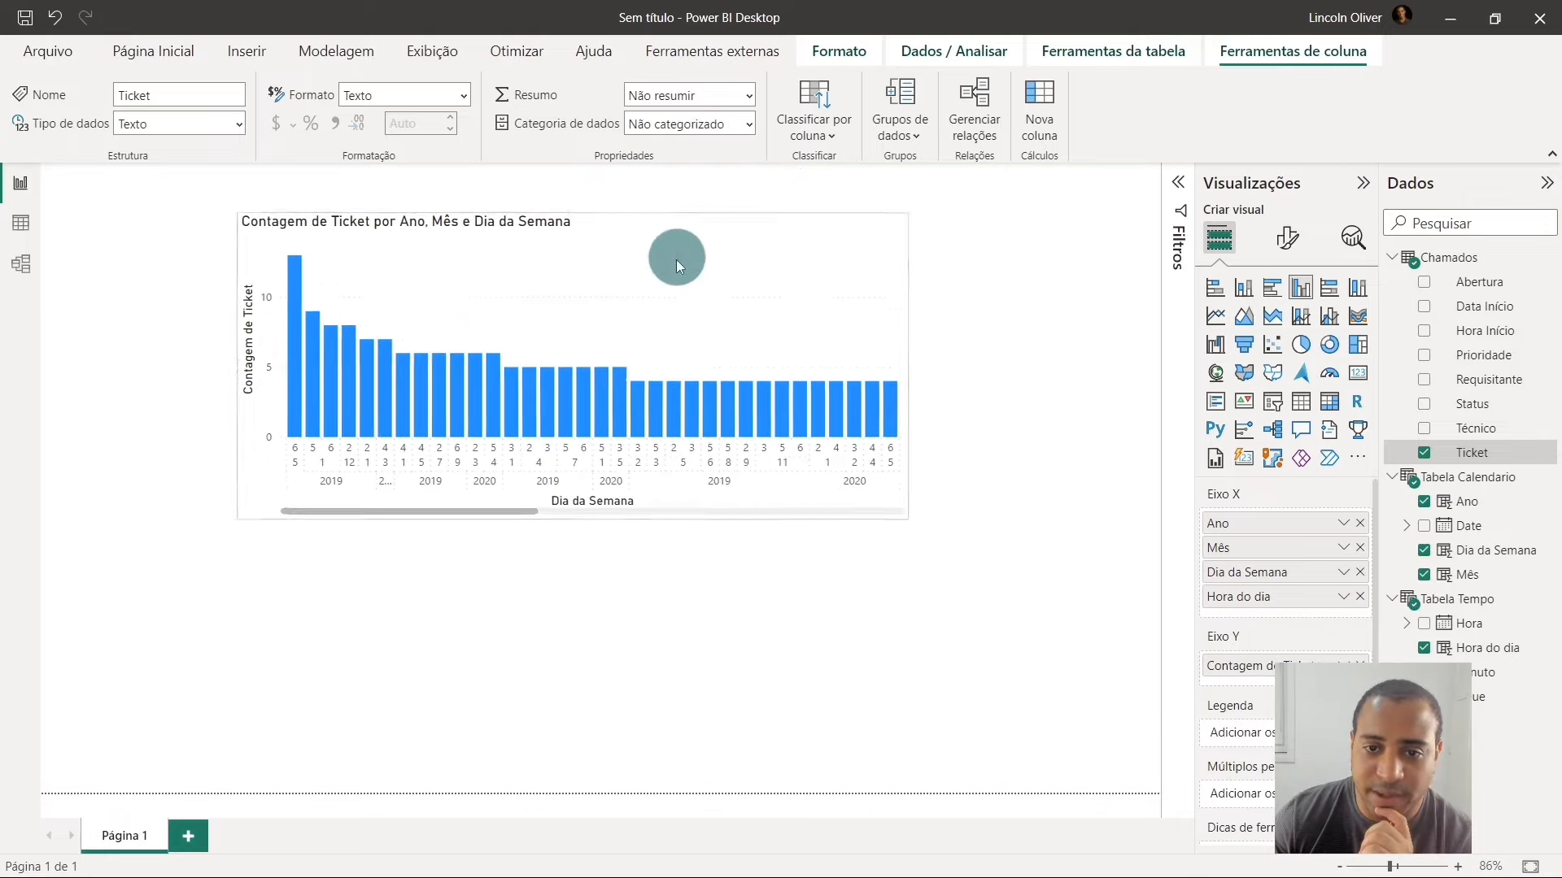
{"action": "left_click", "coordinate": [712, 231]}
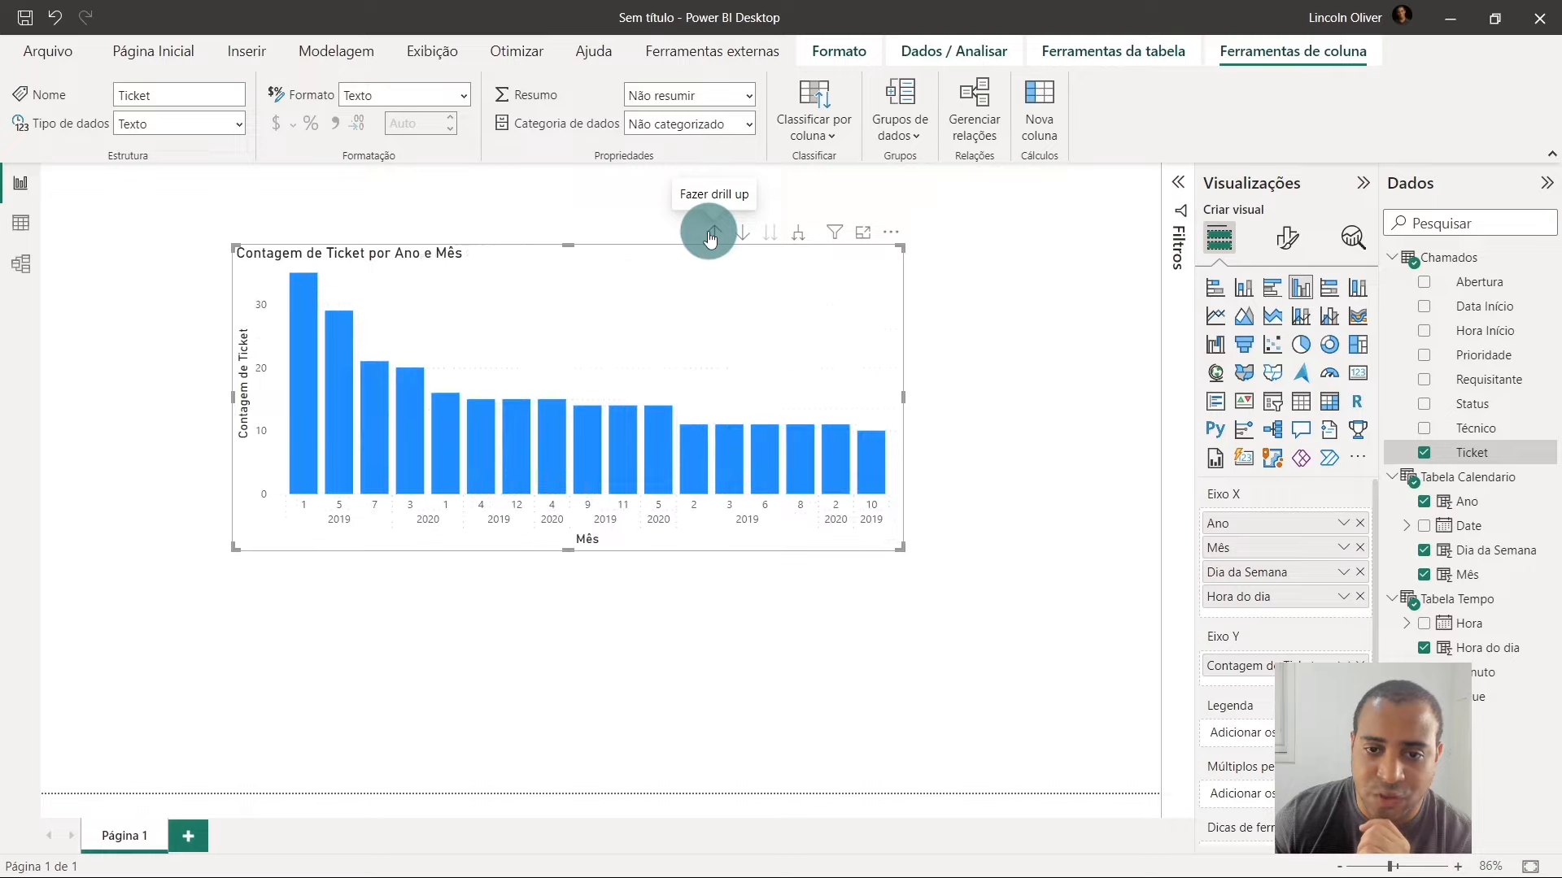
{"action": "left_click", "coordinate": [713, 231]}
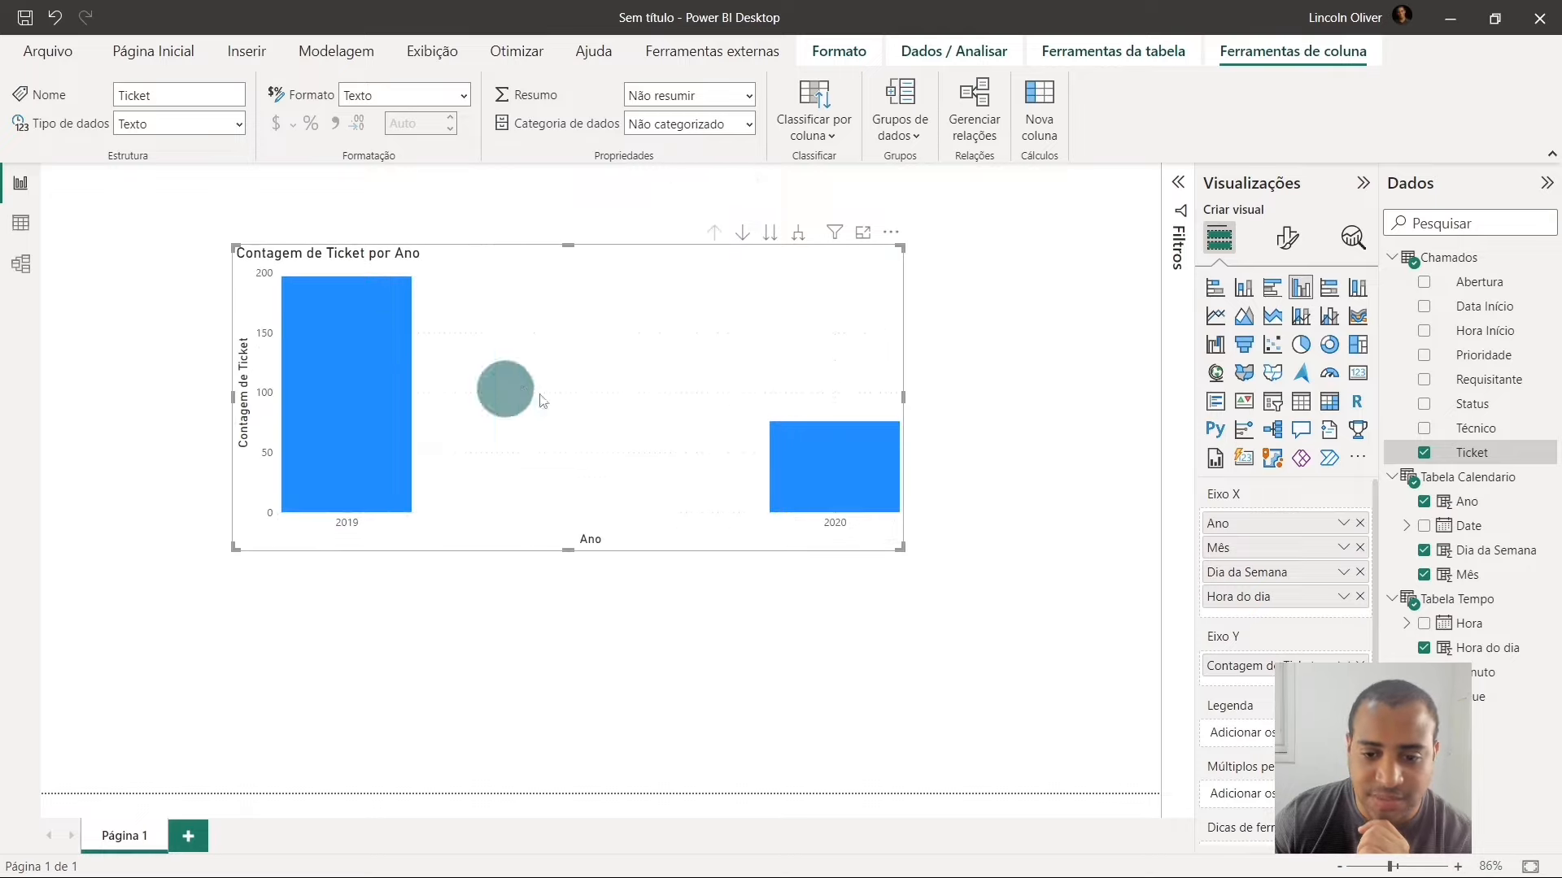
- Enlarge the ticket count chart and reposition it in the upper middle of the page
{"action": "left_click_drag", "start_coordinate": [900, 548], "coordinate": [1017, 593]}
{"action": "left_click_drag", "start_coordinate": [900, 340], "coordinate": [876, 260]}
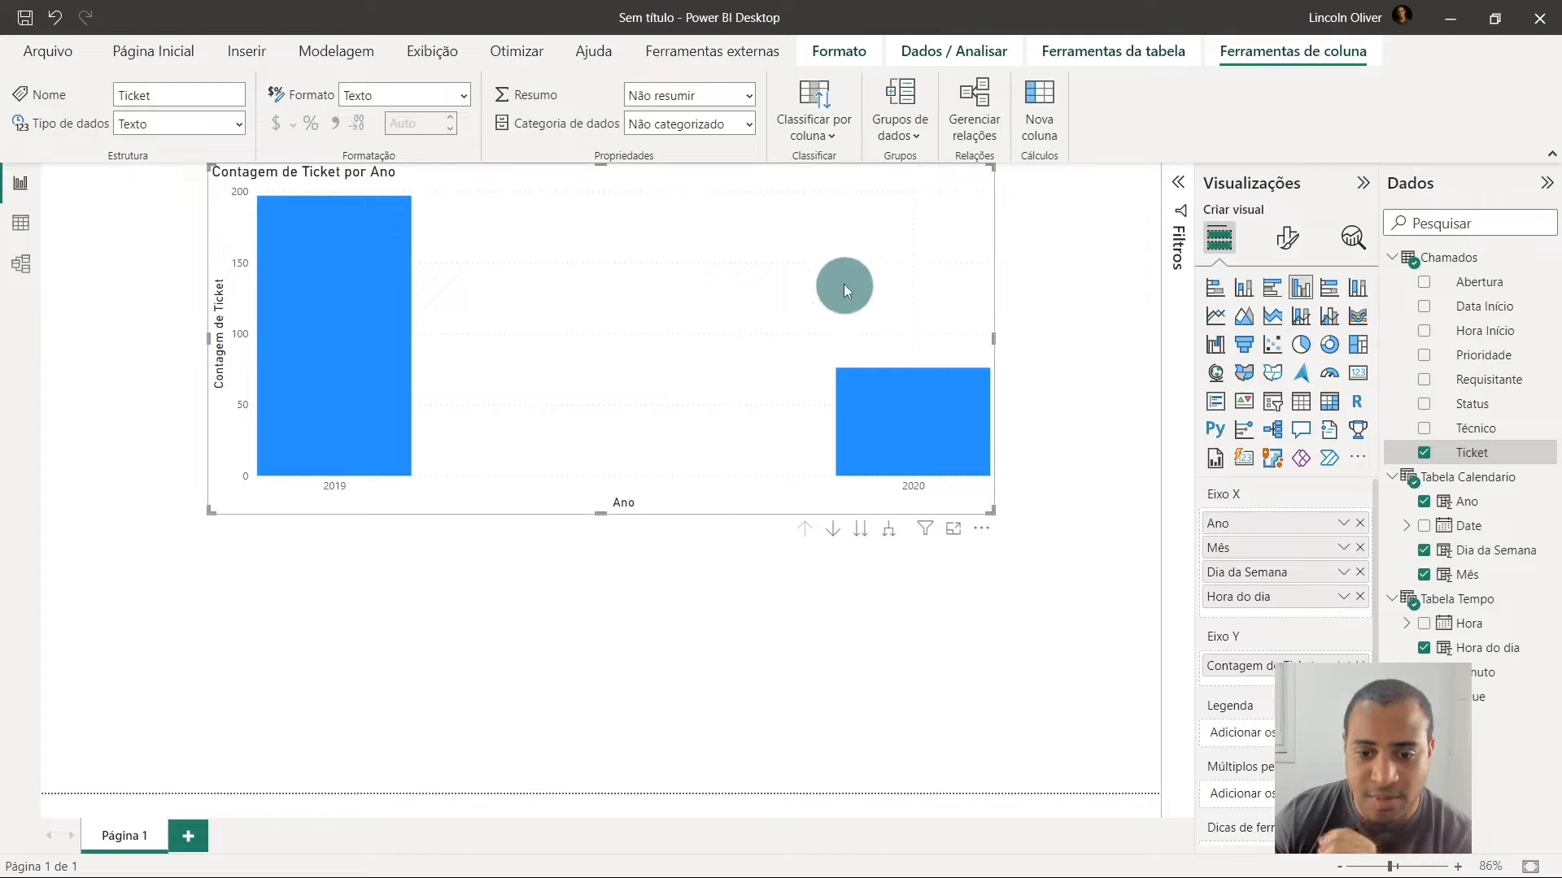
{"action": "left_click_drag", "start_coordinate": [857, 272], "coordinate": [852, 299]}
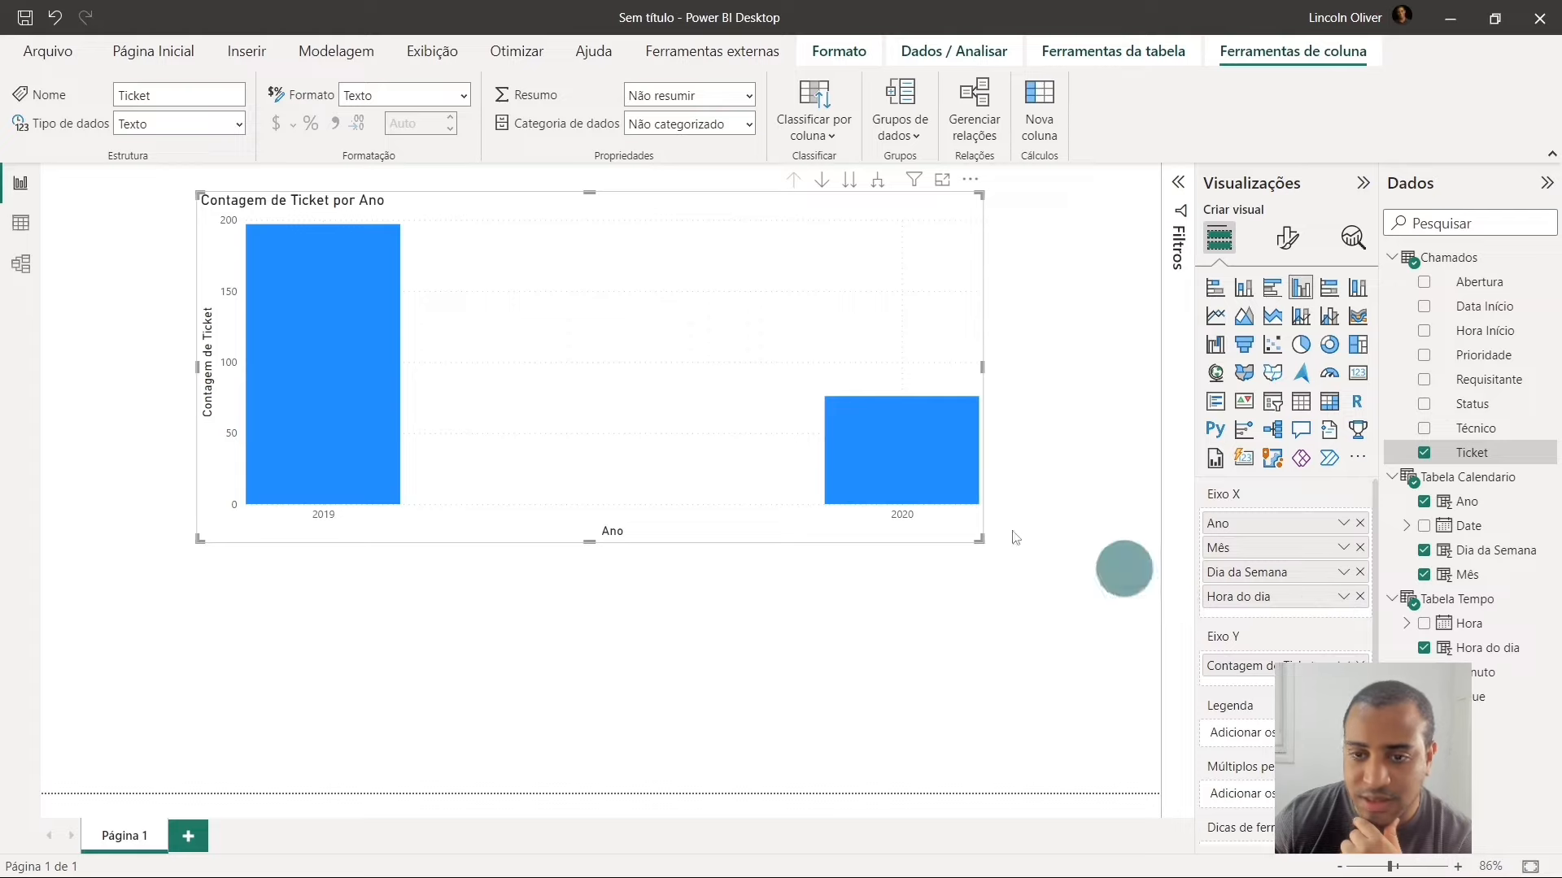
{"action": "mouse_move", "coordinate": [876, 349]}
{"action": "left_mouse_down"}
{"action": "mouse_move", "coordinate": [862, 383]}
{"action": "mouse_move", "coordinate": [903, 365]}
{"action": "left_mouse_up"}
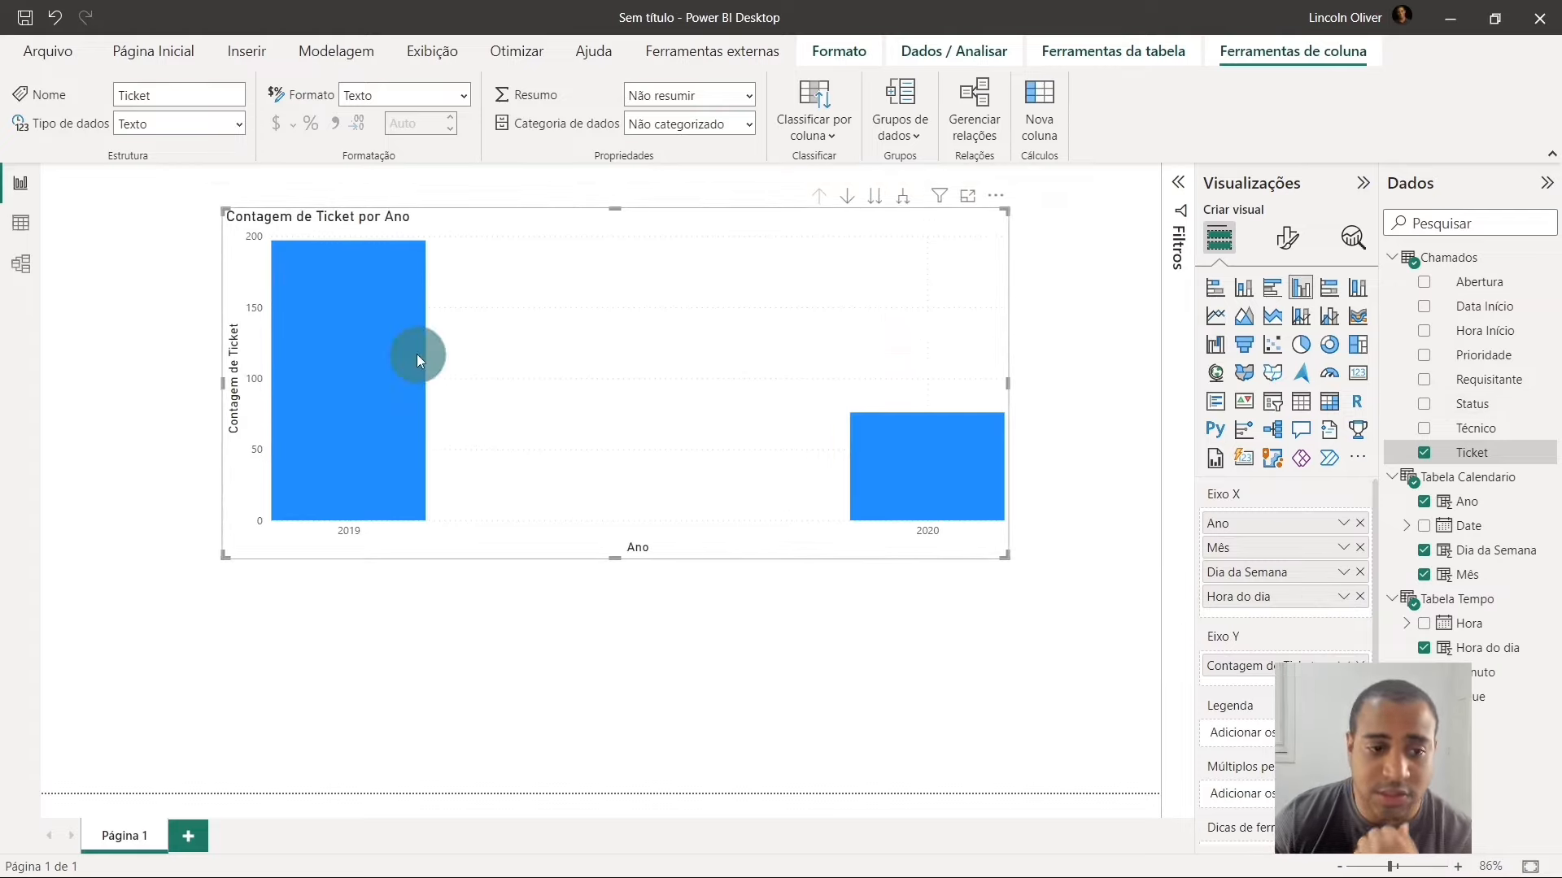
- Inspect the ticket counts of the 2019 and 2020 columns in the chart
{"action": "mouse_move", "coordinate": [951, 466]}
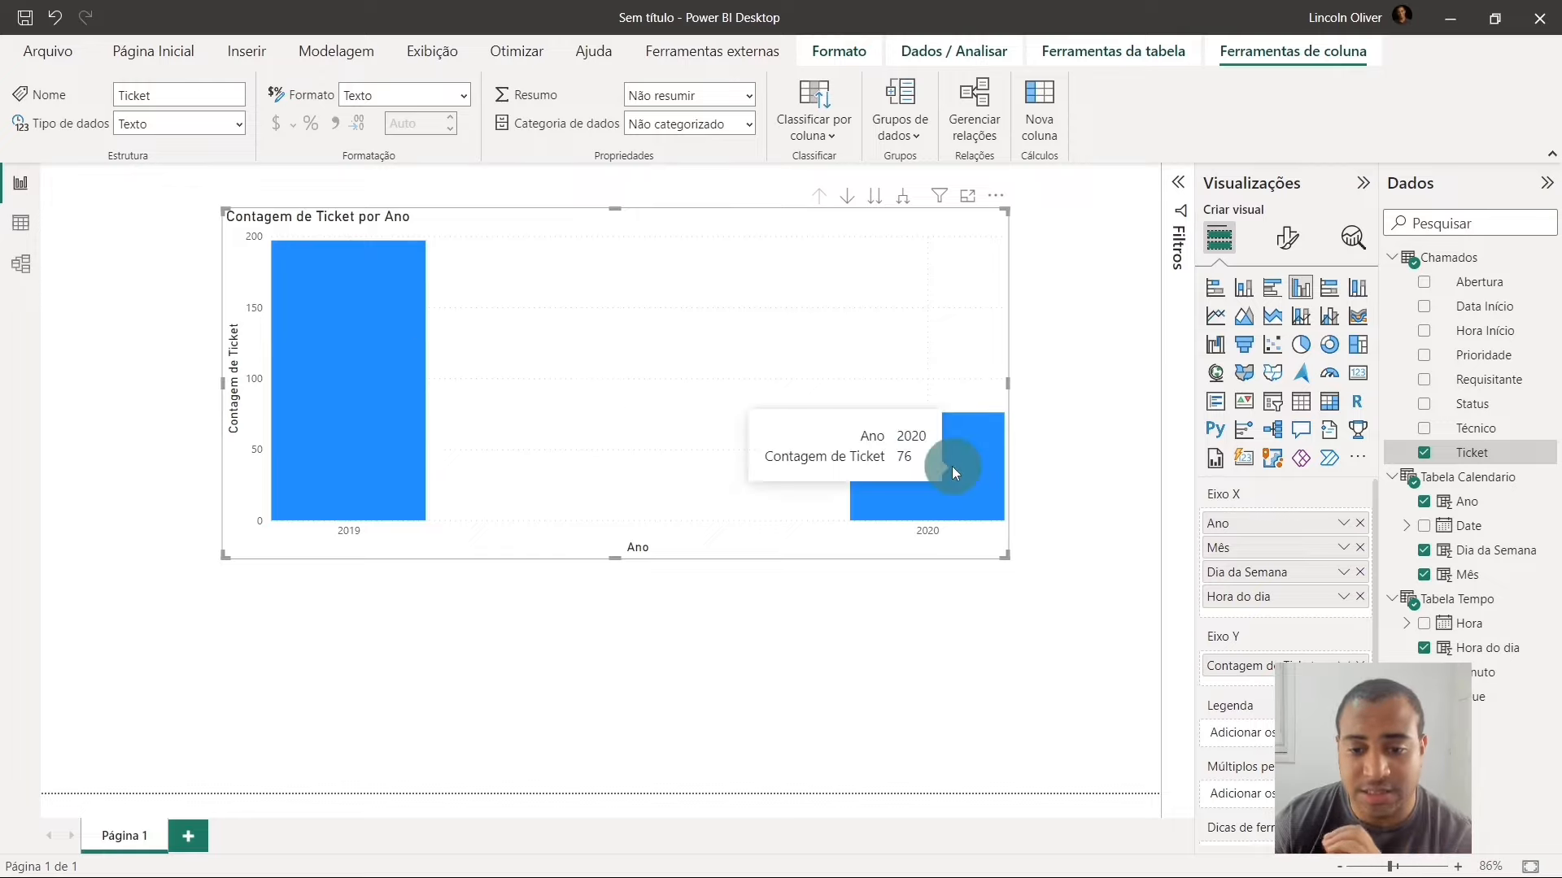
{"action": "mouse_move", "coordinate": [371, 314]}
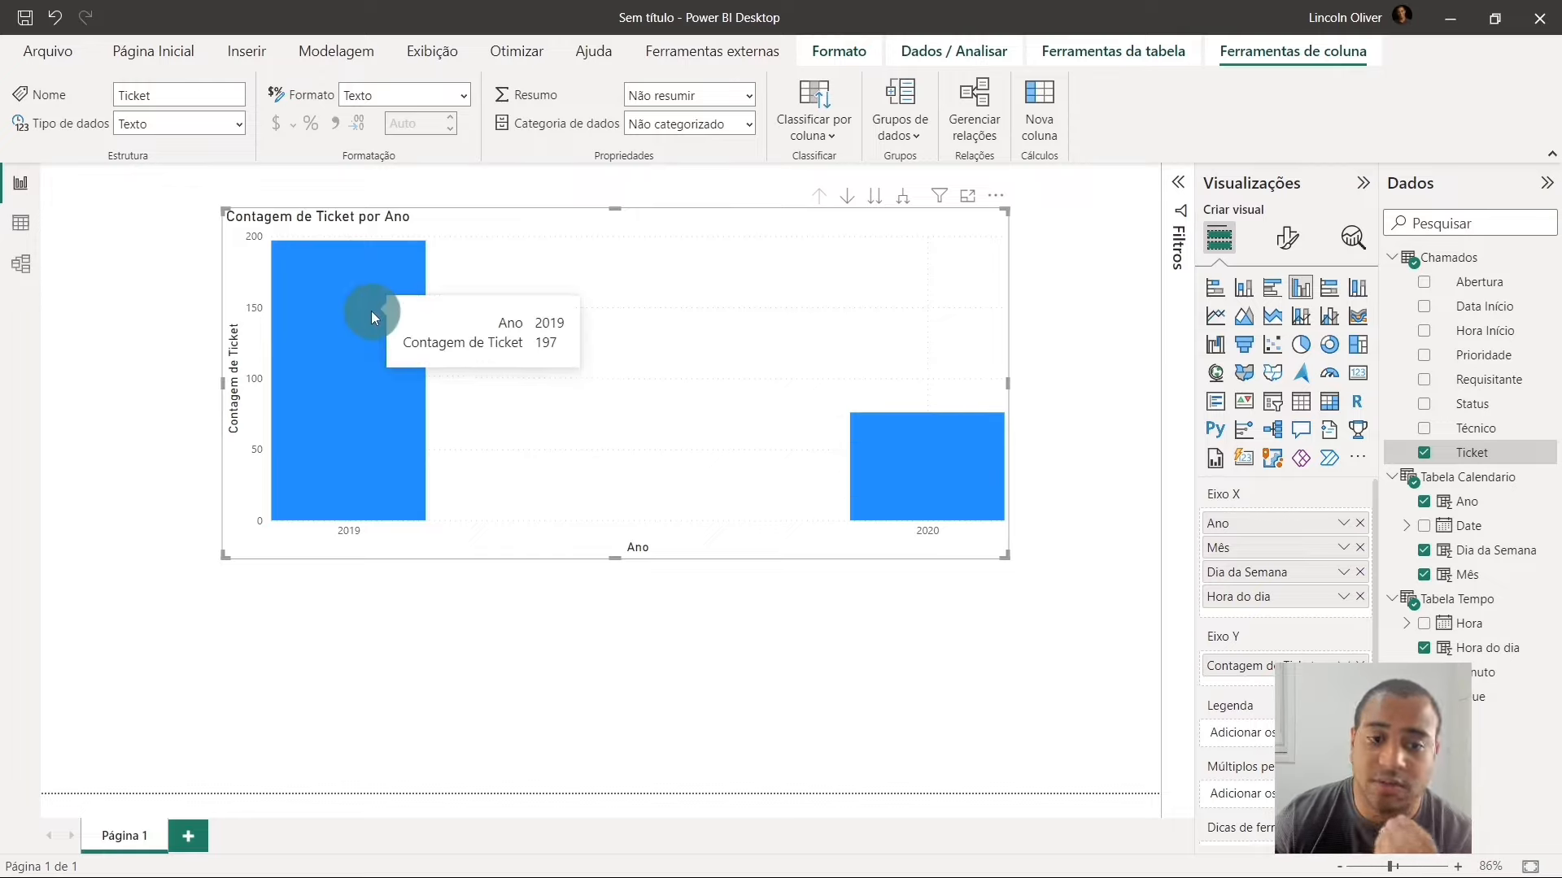
{"action": "mouse_move", "coordinate": [887, 461]}
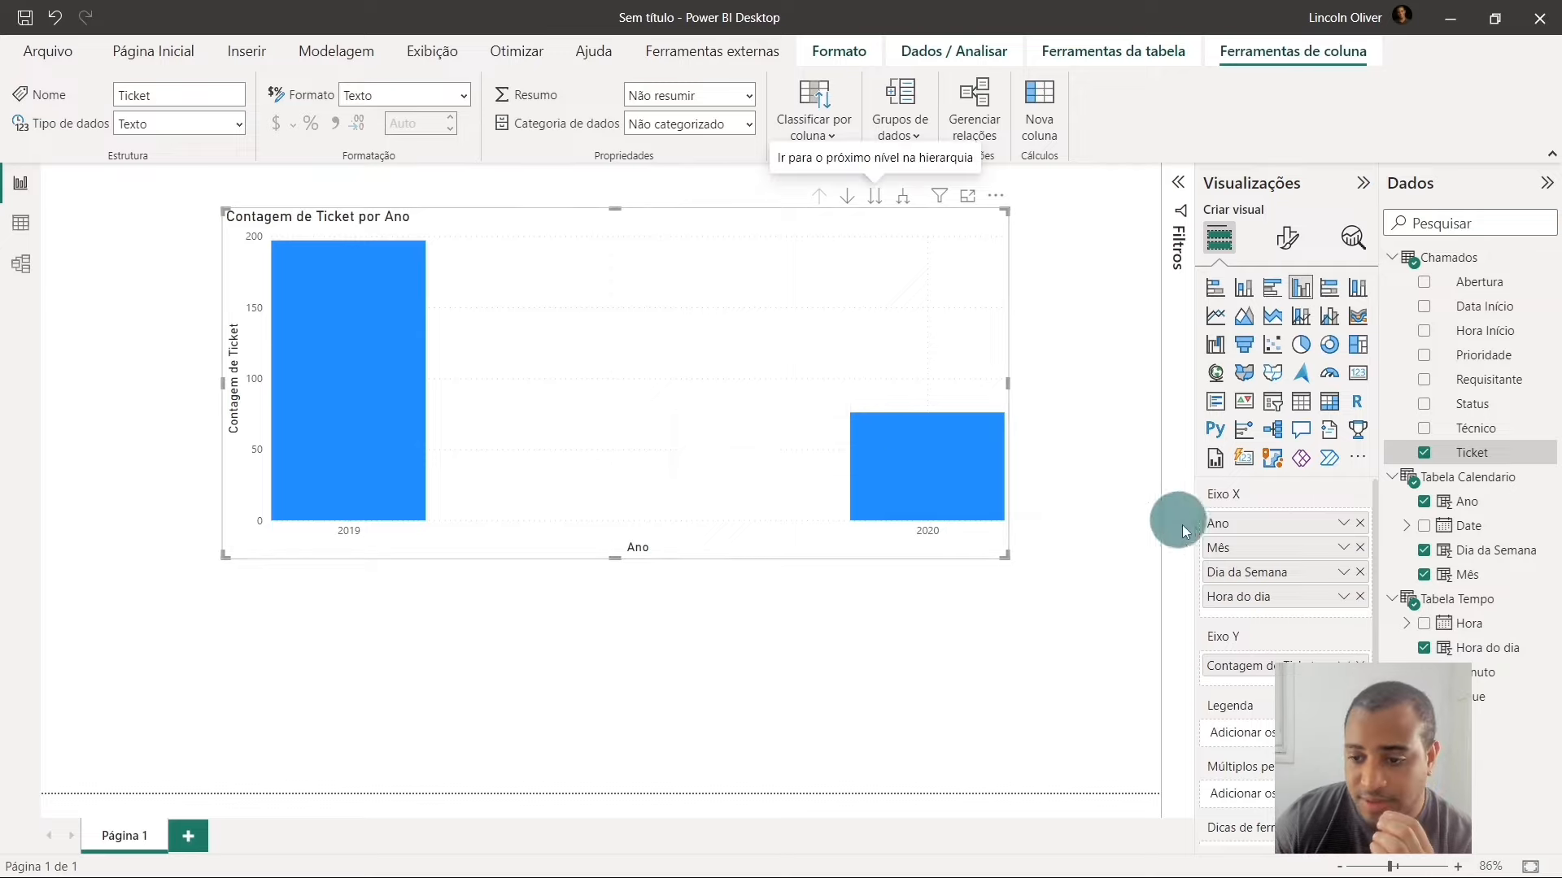
- Move the ticket count chart to the Mês level of the hierarchy and inspect the monthly columns
{"action": "left_click", "coordinate": [875, 195]}
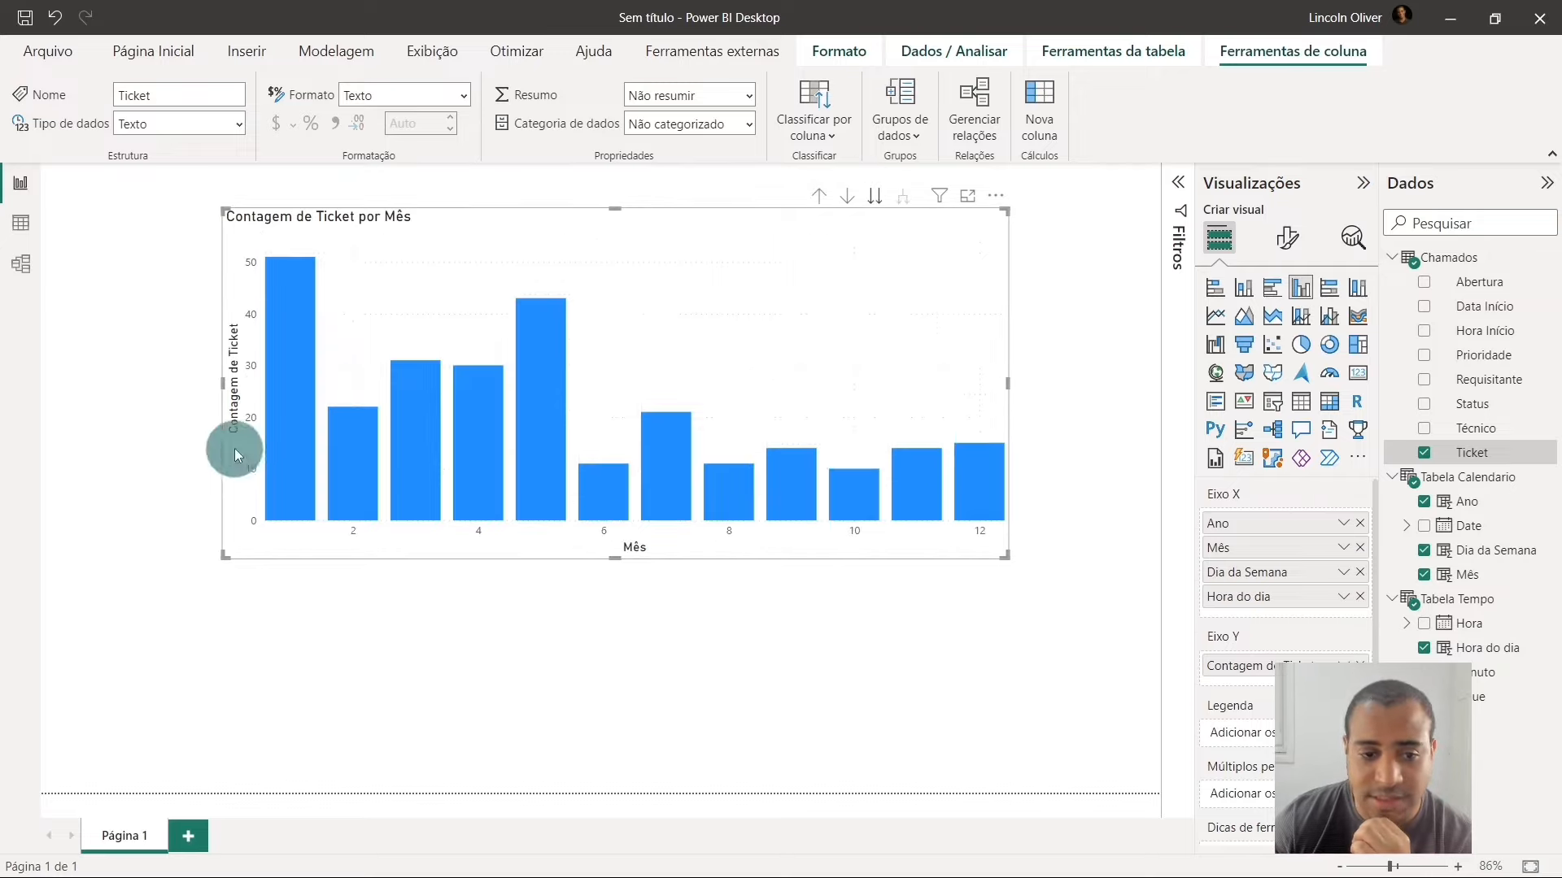
{"action": "mouse_move", "coordinate": [991, 486]}
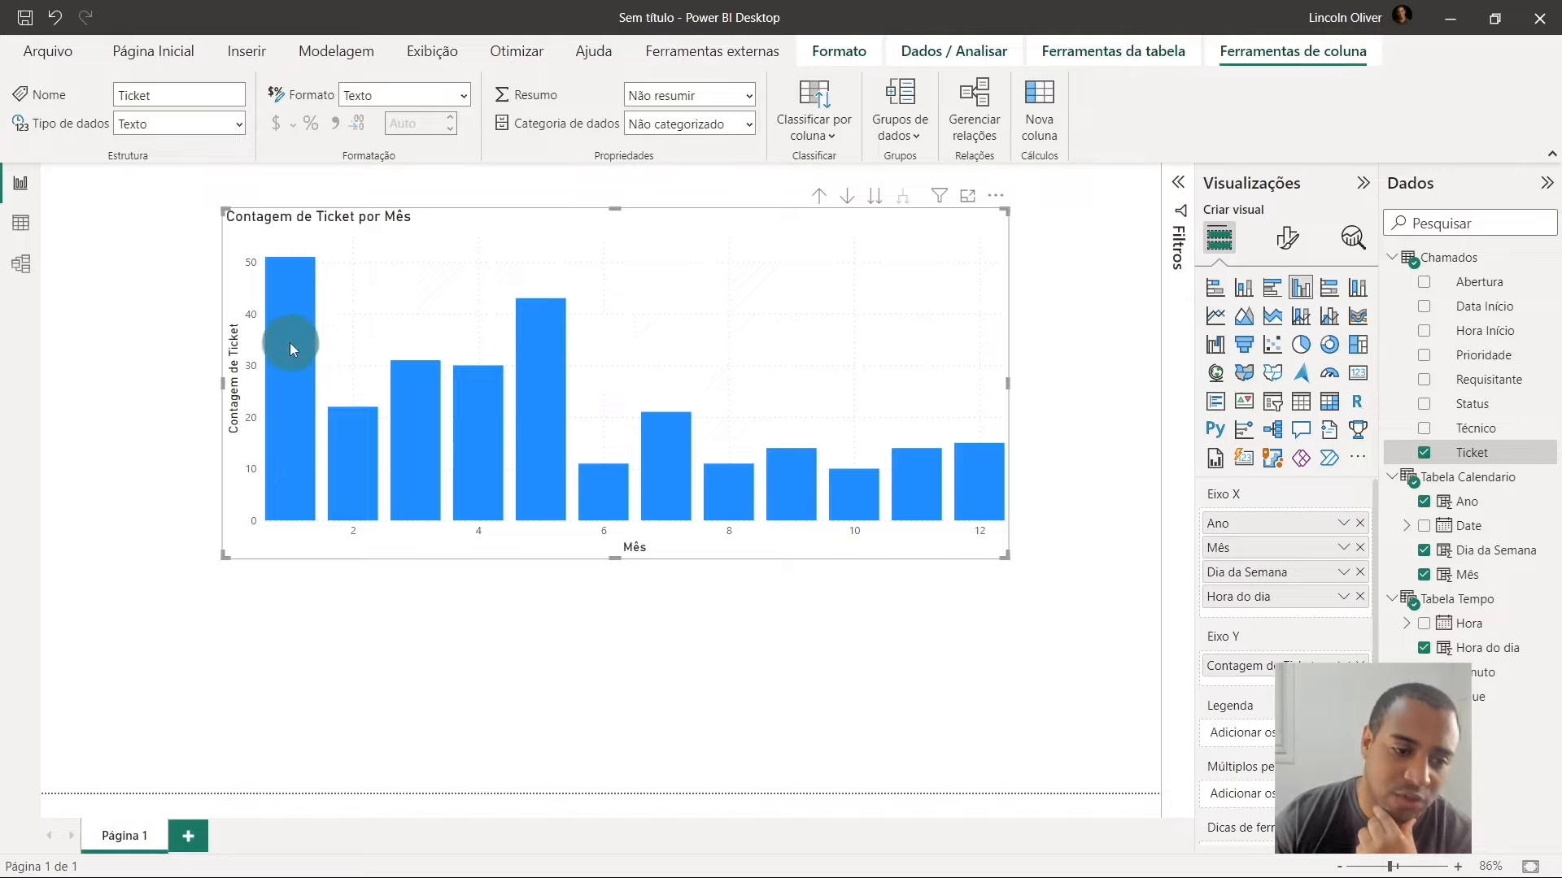
{"action": "mouse_move", "coordinate": [542, 373]}
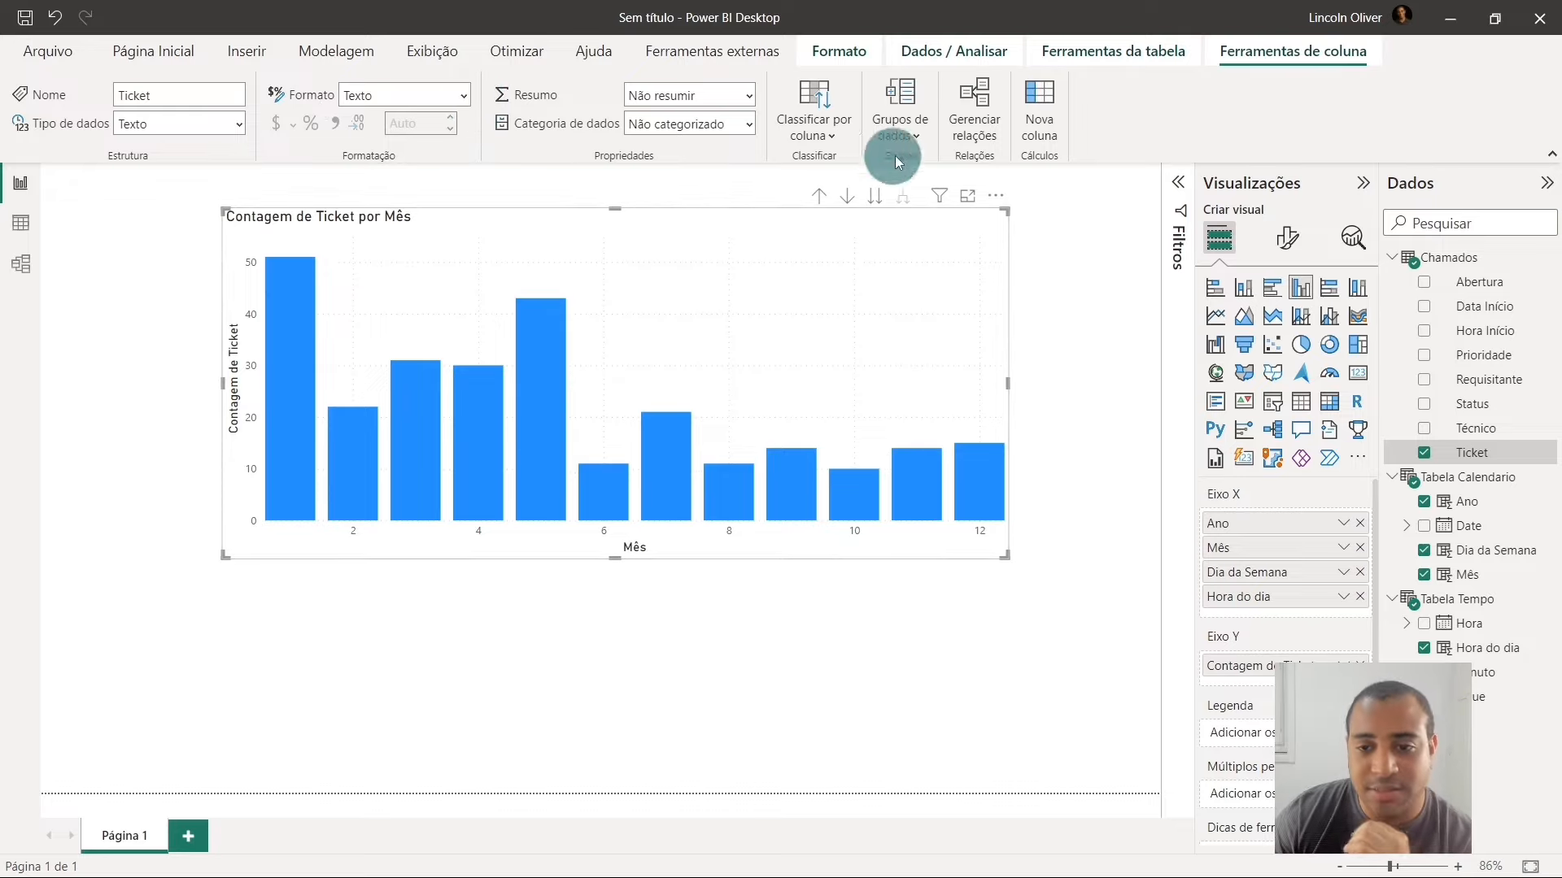
- Advance the chart through the Dia da Semana level to Hora do dia, inspecting the weekday columns and the hour 17 column
{"action": "left_click", "coordinate": [883, 196]}
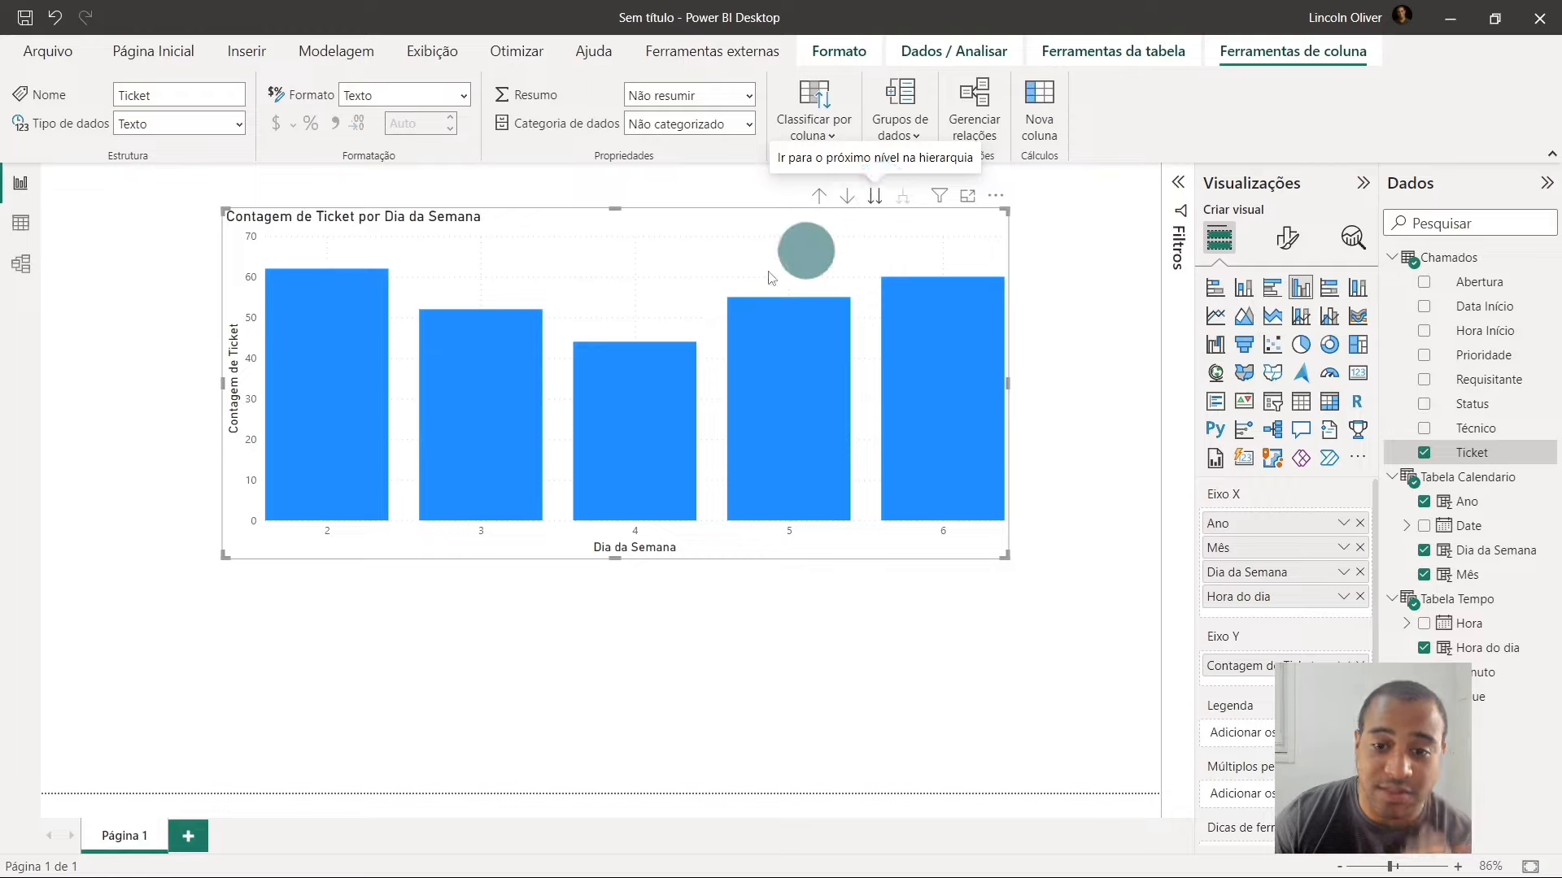
{"action": "mouse_move", "coordinate": [331, 335]}
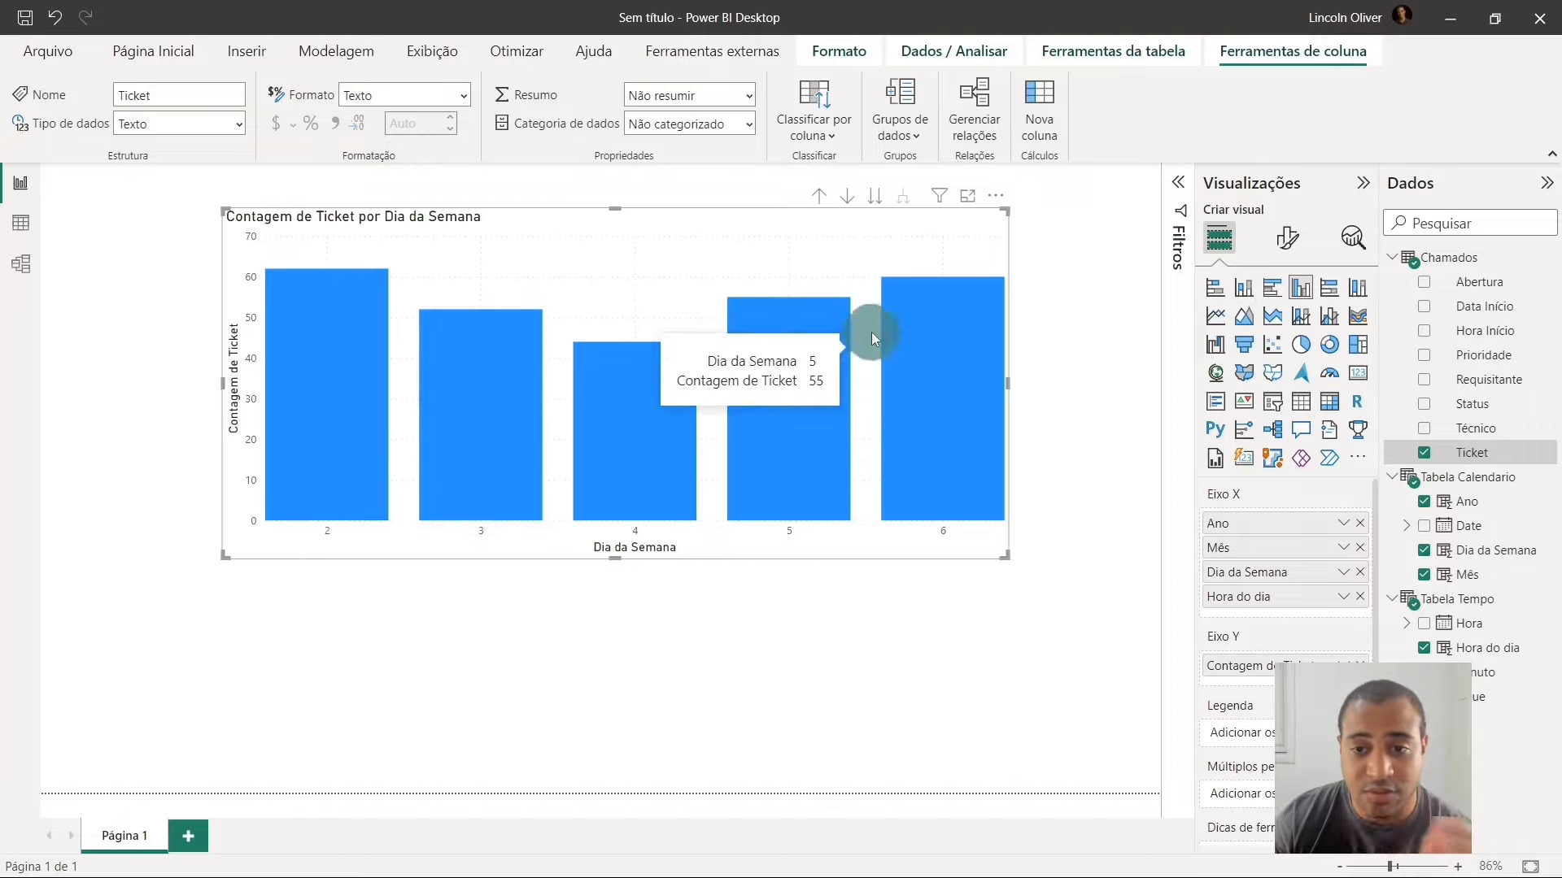
{"action": "left_click", "coordinate": [872, 198]}
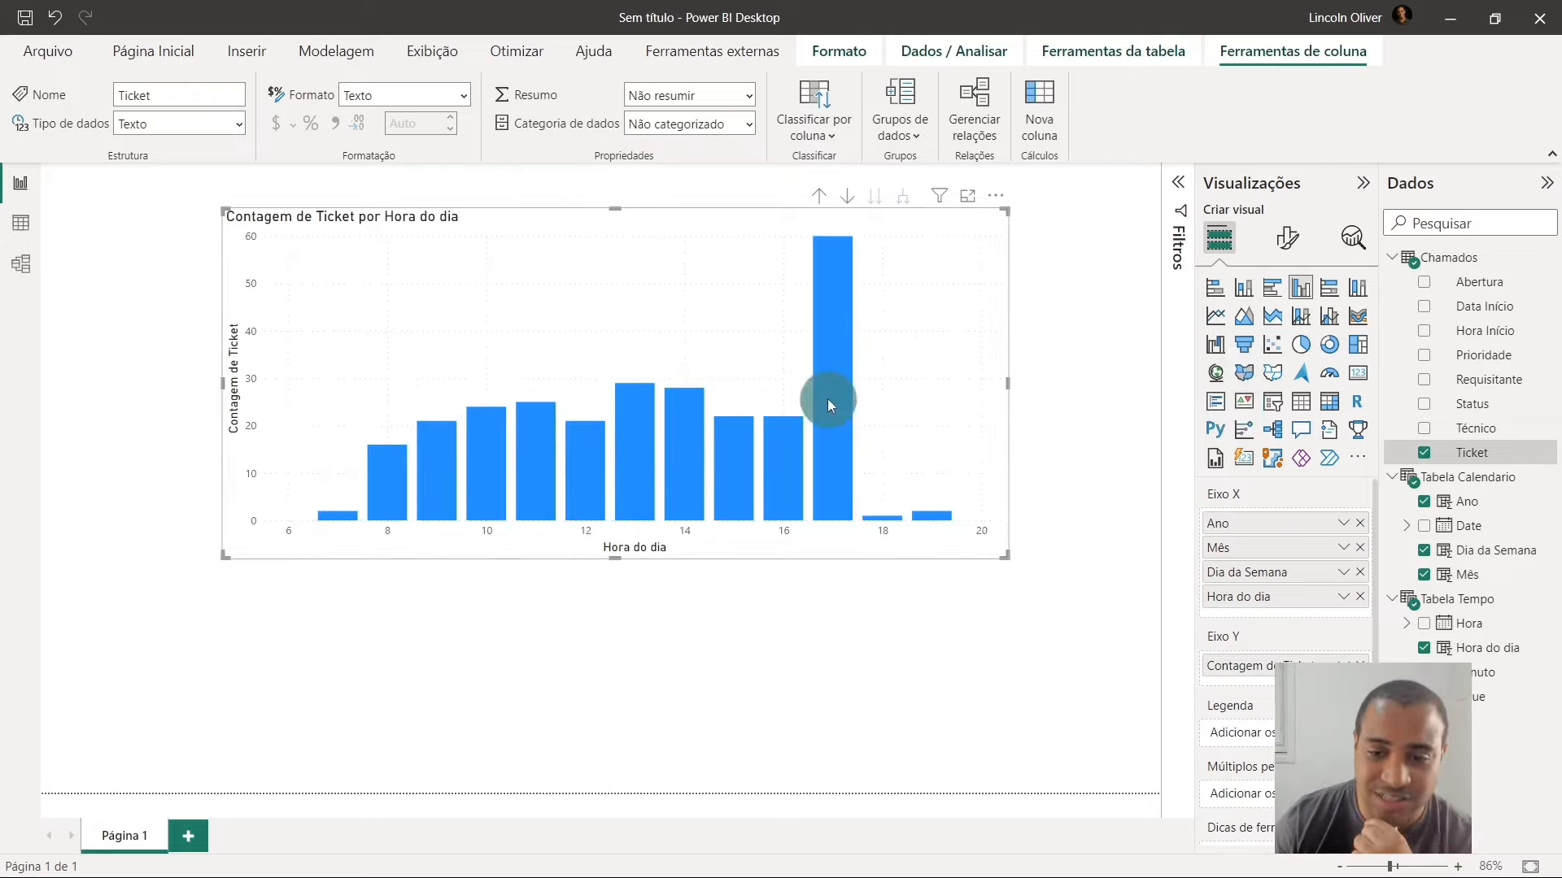
{"action": "mouse_move", "coordinate": [827, 401]}
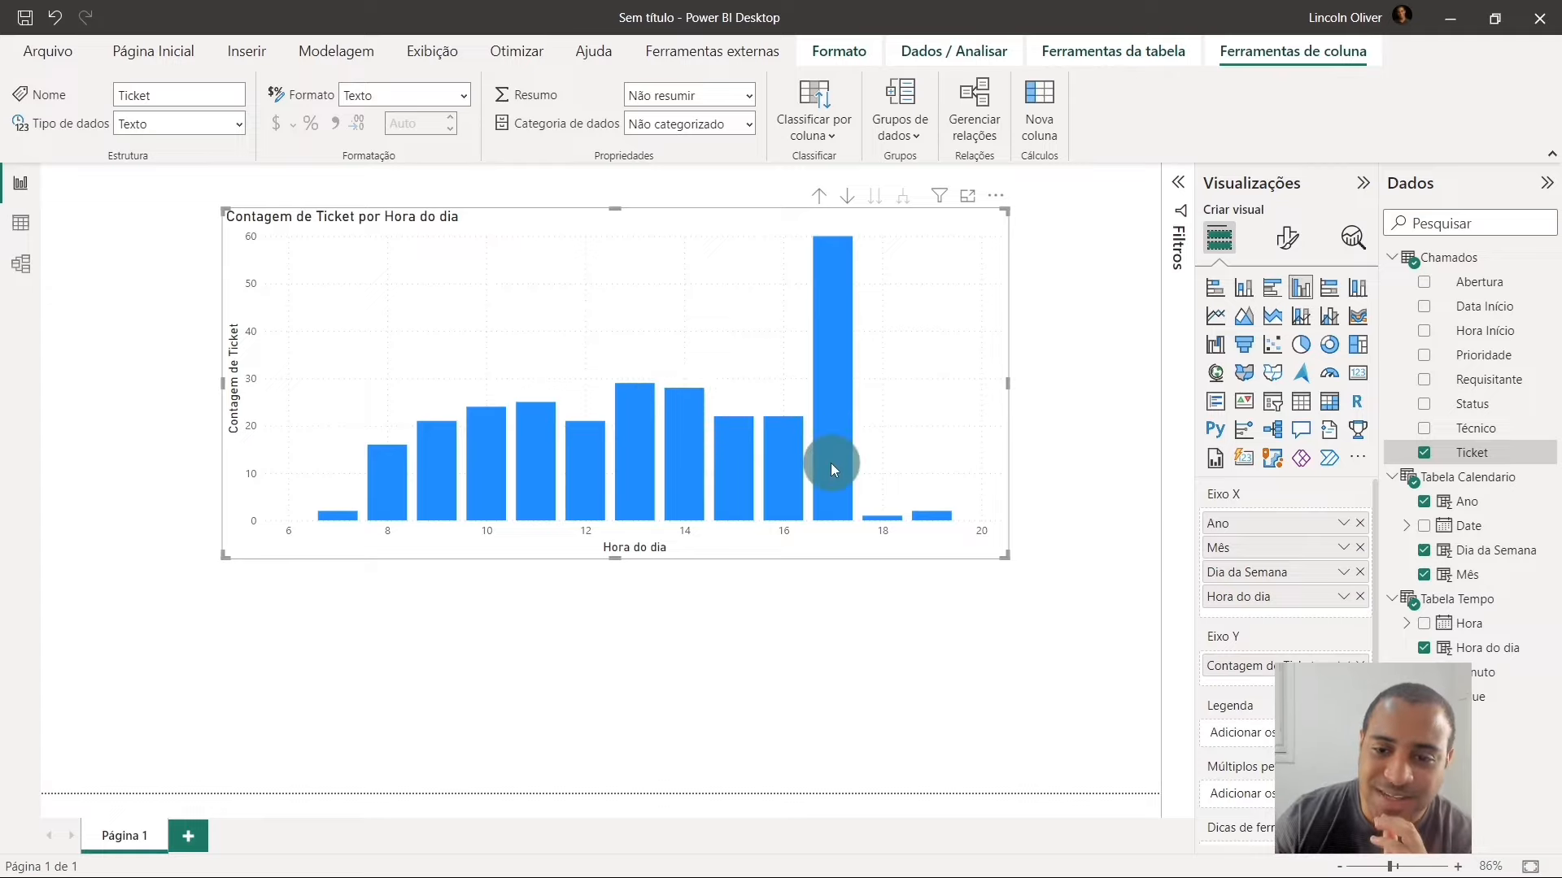
{"action": "mouse_move", "coordinate": [831, 462]}
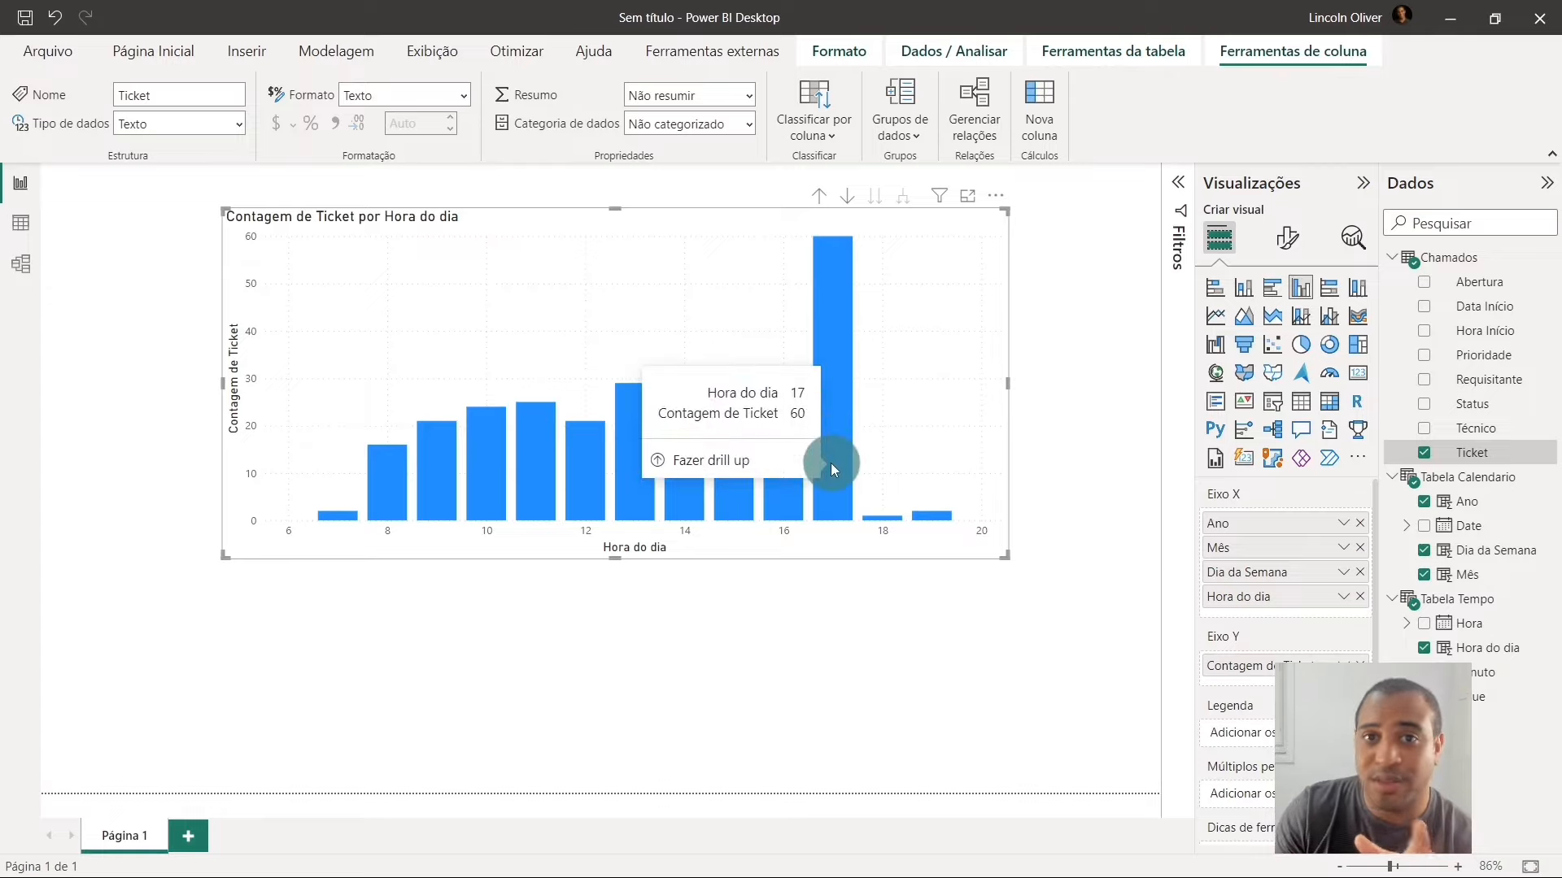